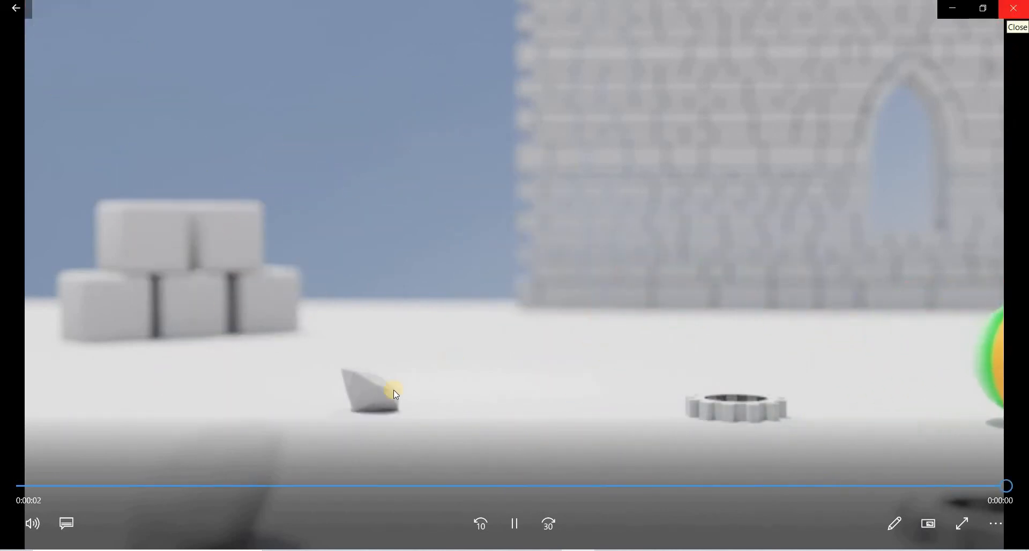
Close the video preview, return to the scene and delete the default cube.
left_click(1019, 10)
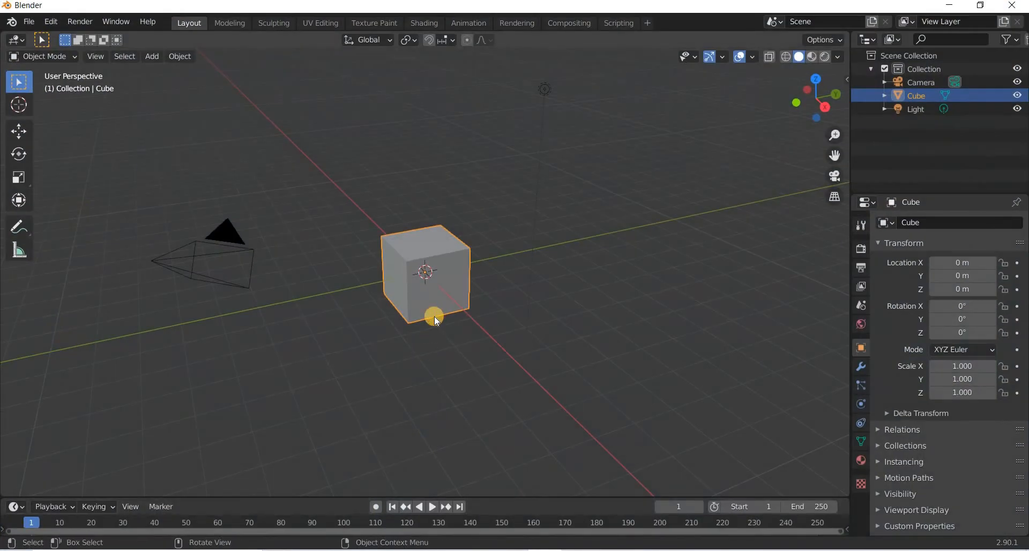
left_click(434, 317)
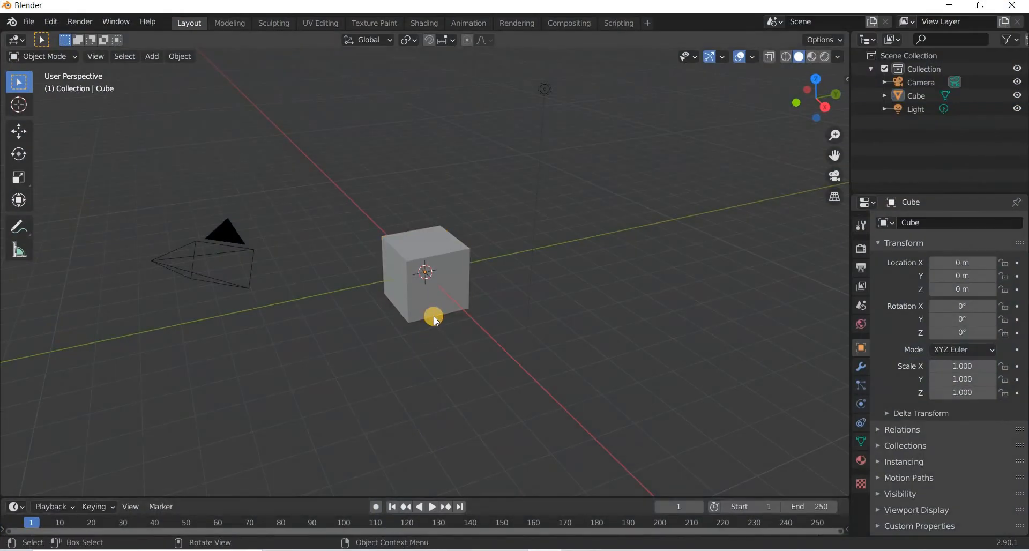
left_click(436, 321)
key("Delete")
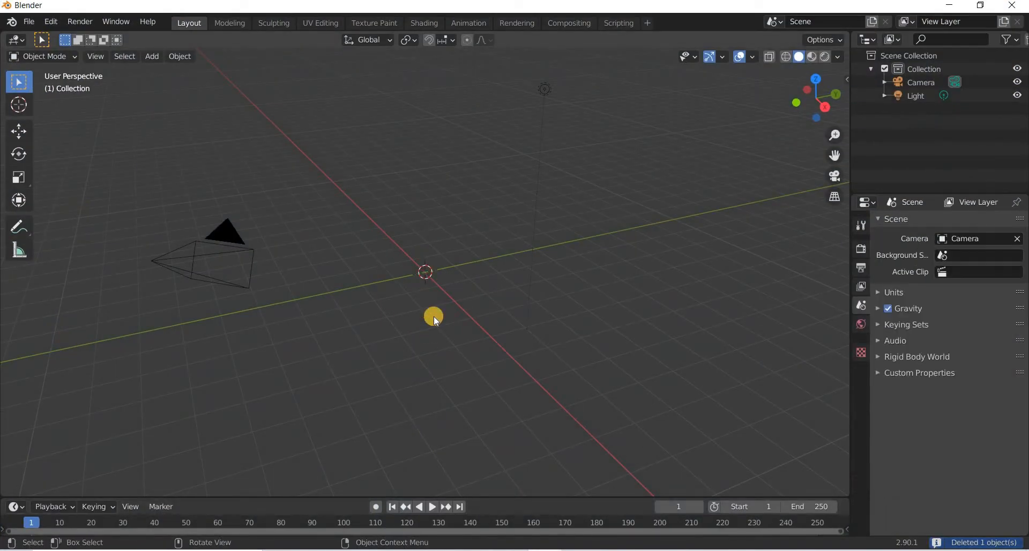
Add a UV sphere mesh to the scene.
left_click(152, 62)
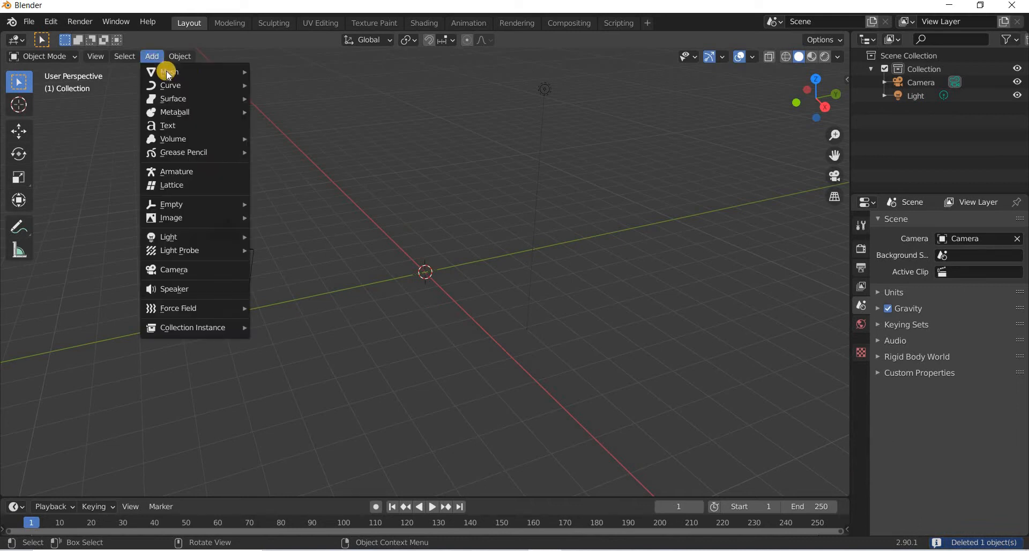
left_click(288, 111)
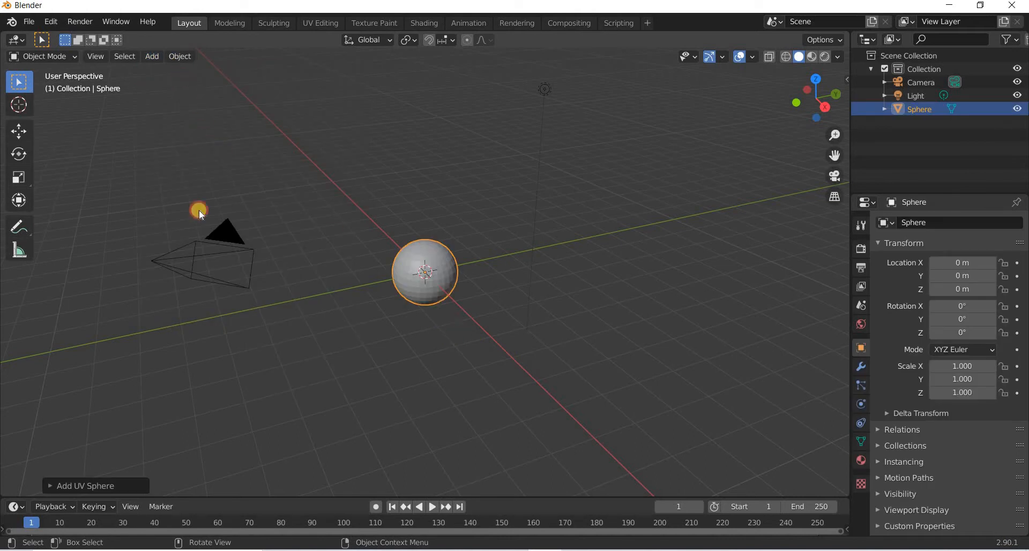
left_click(180, 57)
left_click(200, 323)
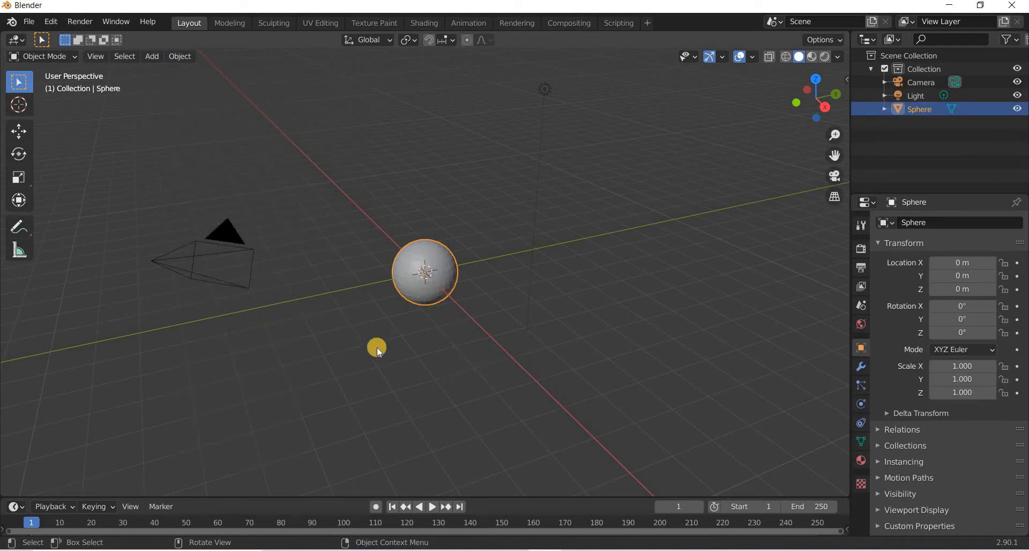
Move the sphere upward and set its Z location to 1 m.
middle_click_drag(378, 347, 165, 256)
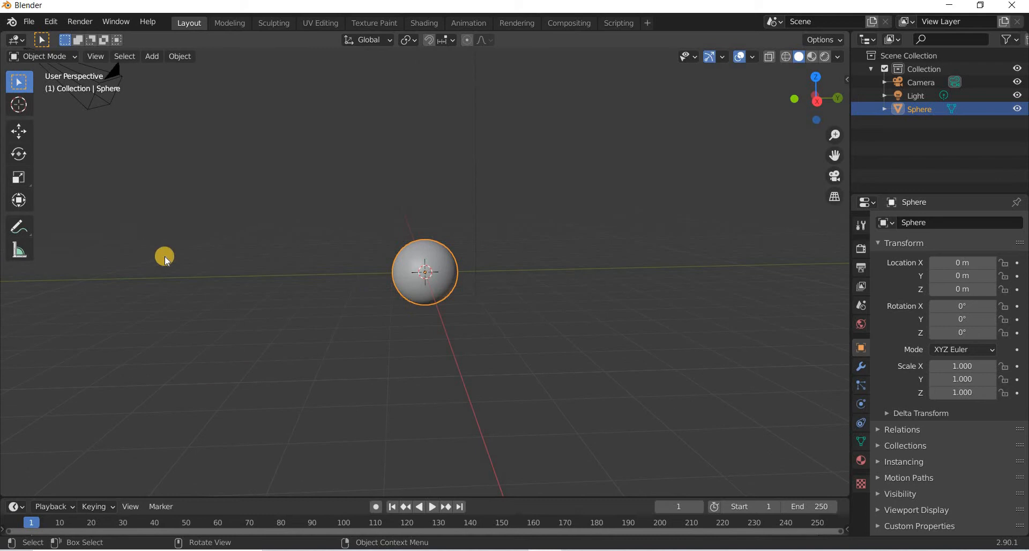
left_click(19, 137)
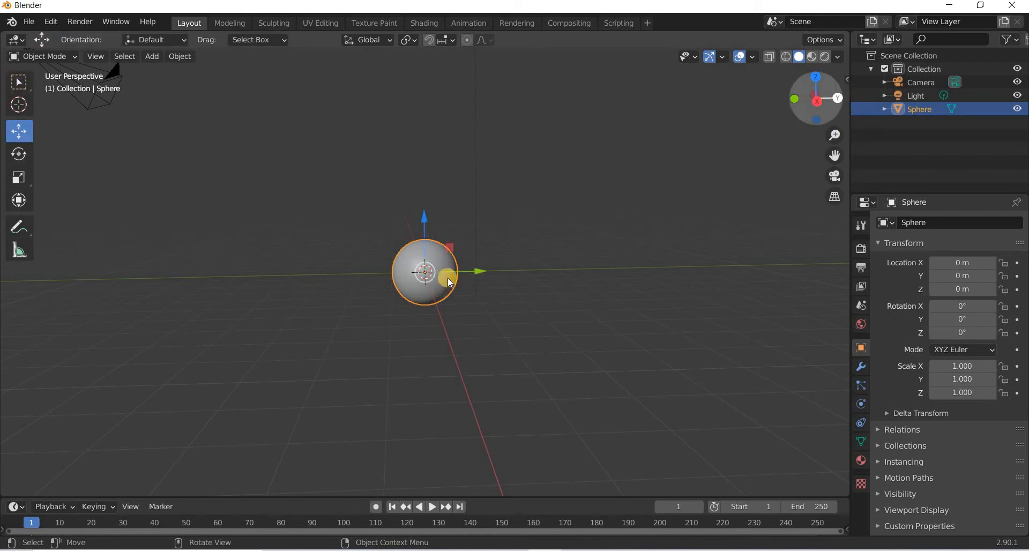
scroll(444, 277, "up", 4)
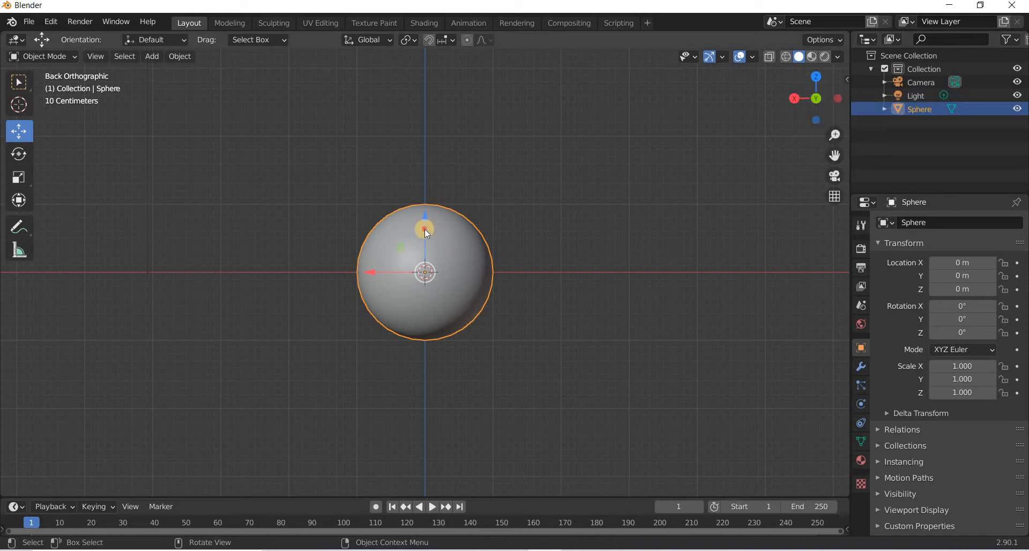
left_click_drag(425, 229, 431, 156)
key("n")
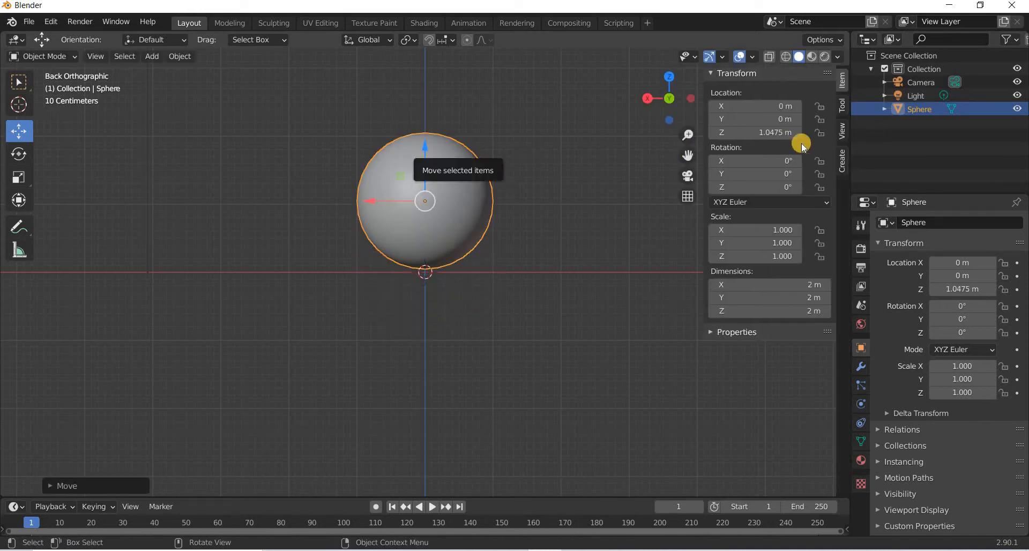
left_click(778, 134)
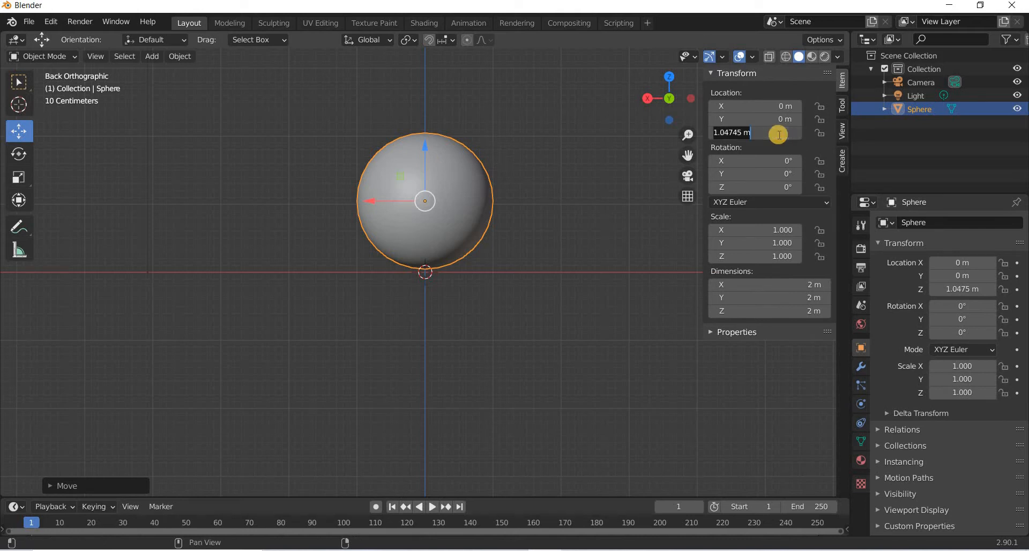
key("Return")
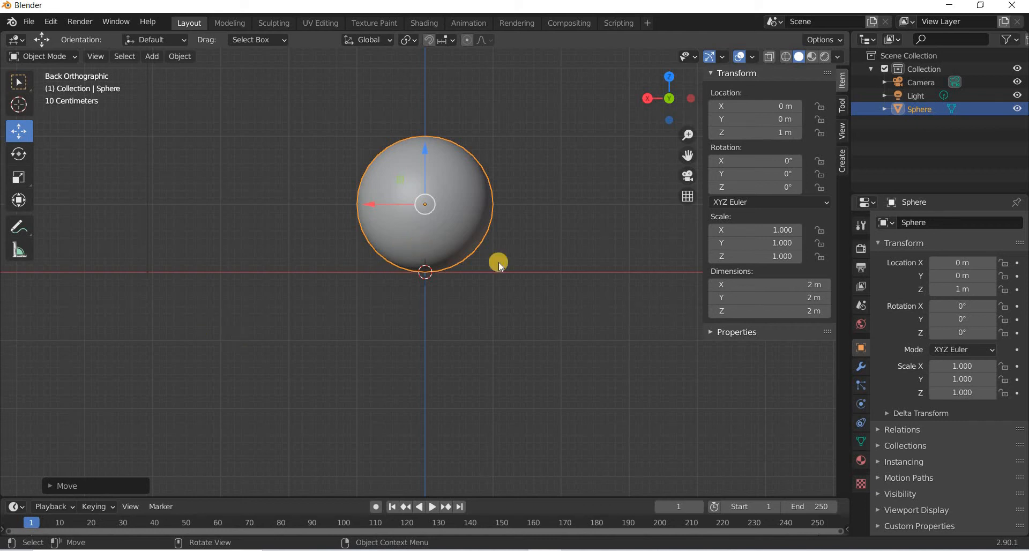
Create a new material for the sphere and name it ball.
left_click(860, 465)
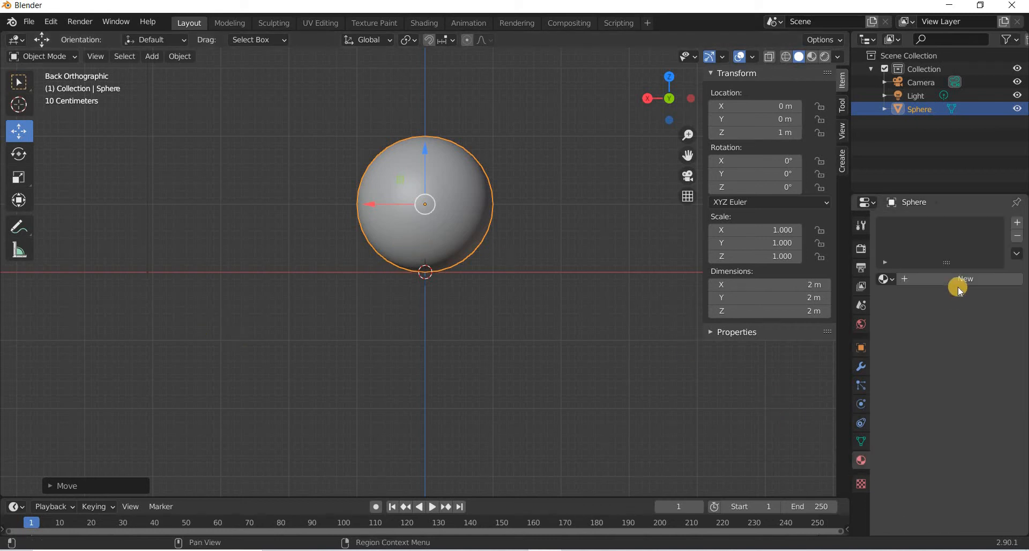
left_click(943, 278)
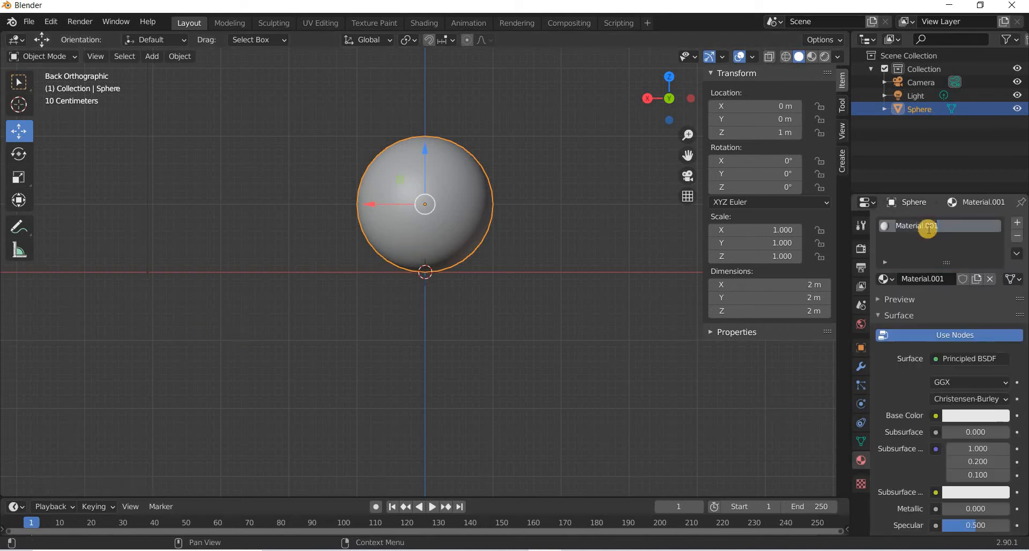
type("ll")
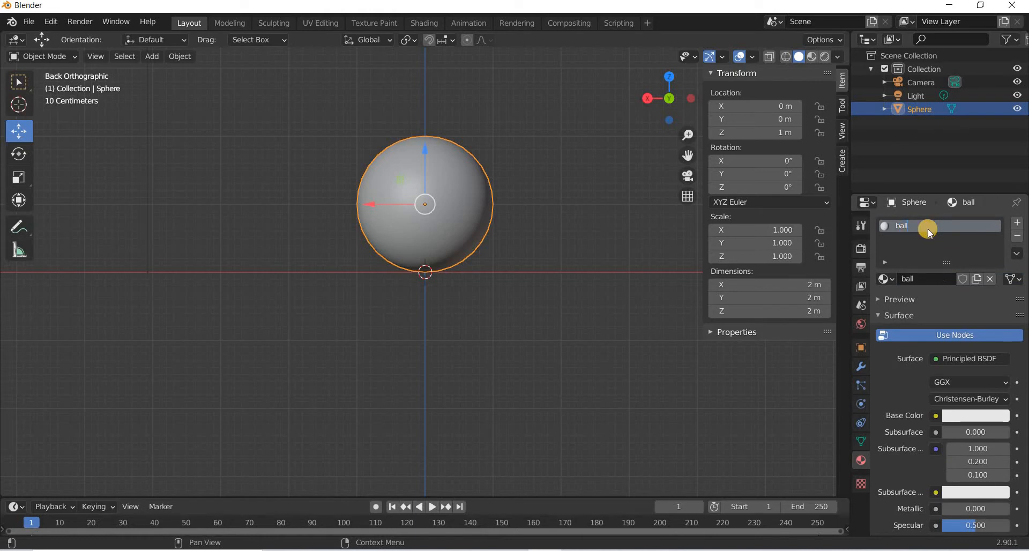
Switch to the web browser and search for beach ball.
left_click(378, 550)
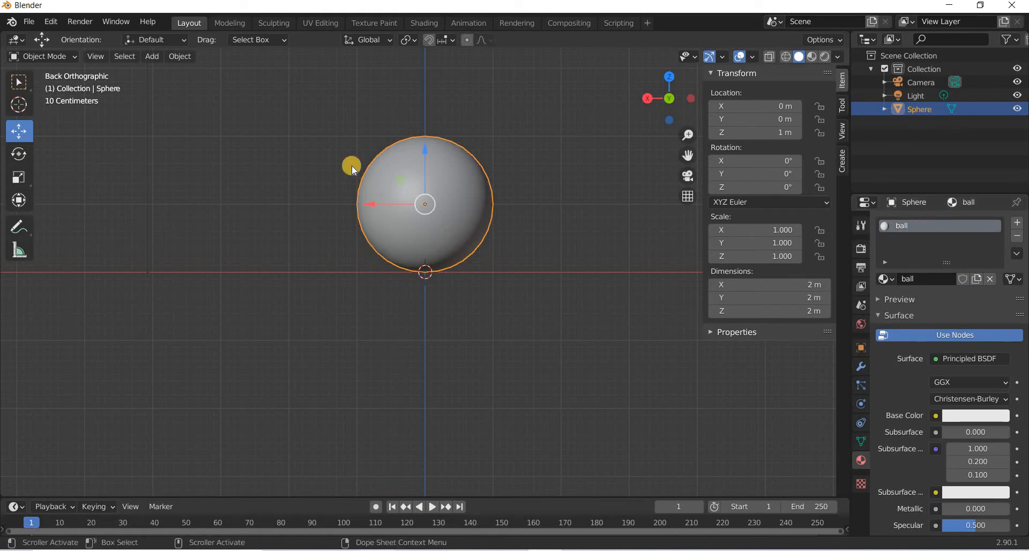
left_click(336, 34)
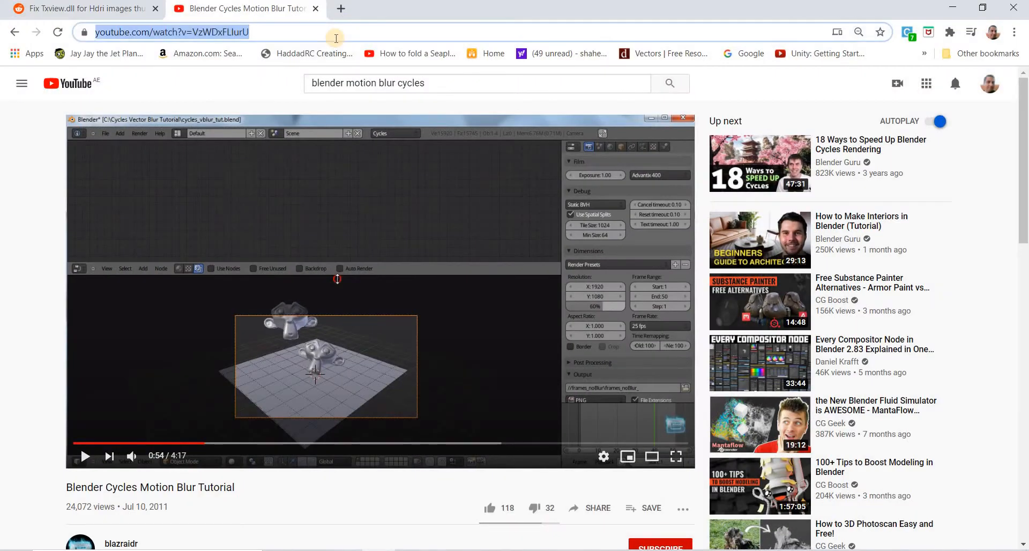
type("ball")
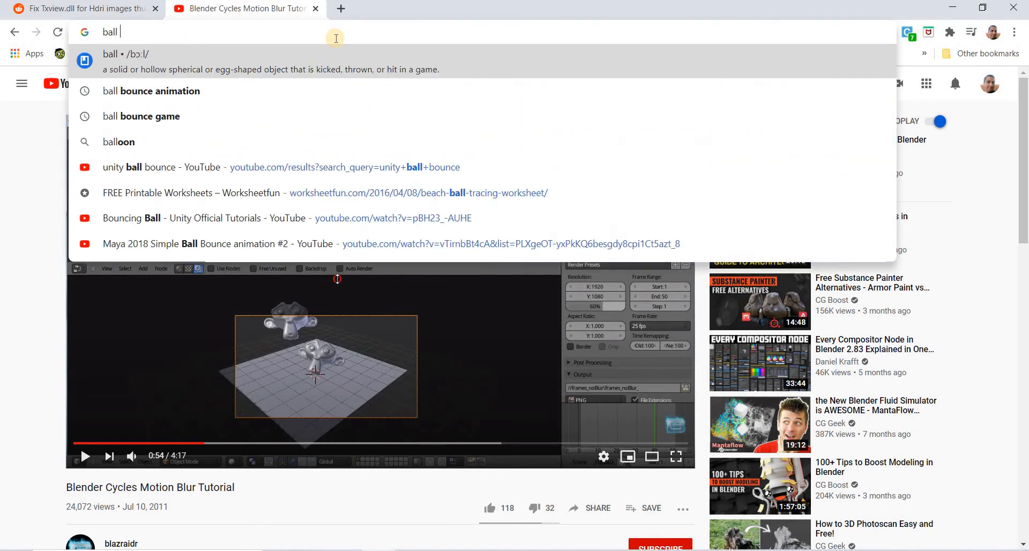
key("BackSpace")
key("BackSpace")
key("BackSpace")
key("BackSpace")
key("BackSpace")
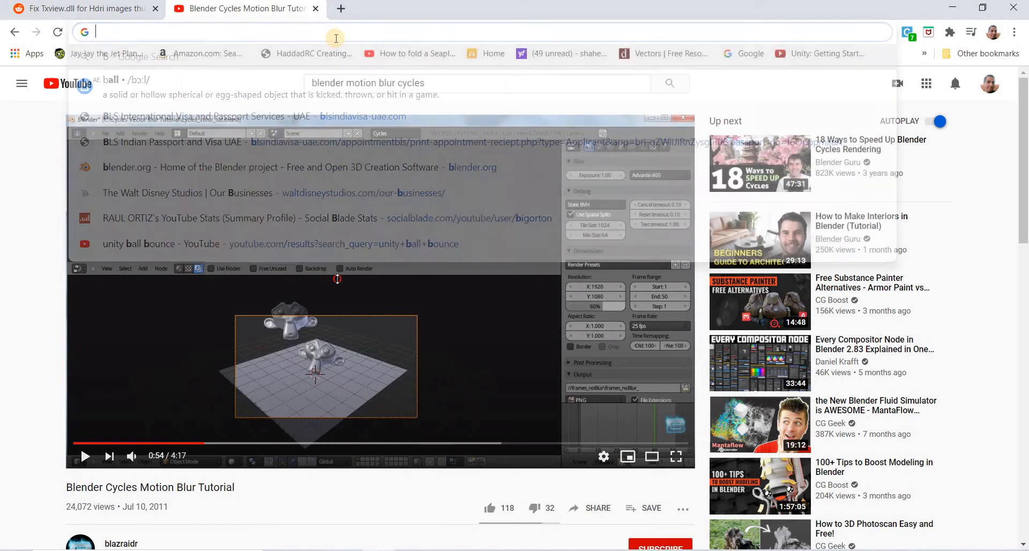
type("beach ball texture")
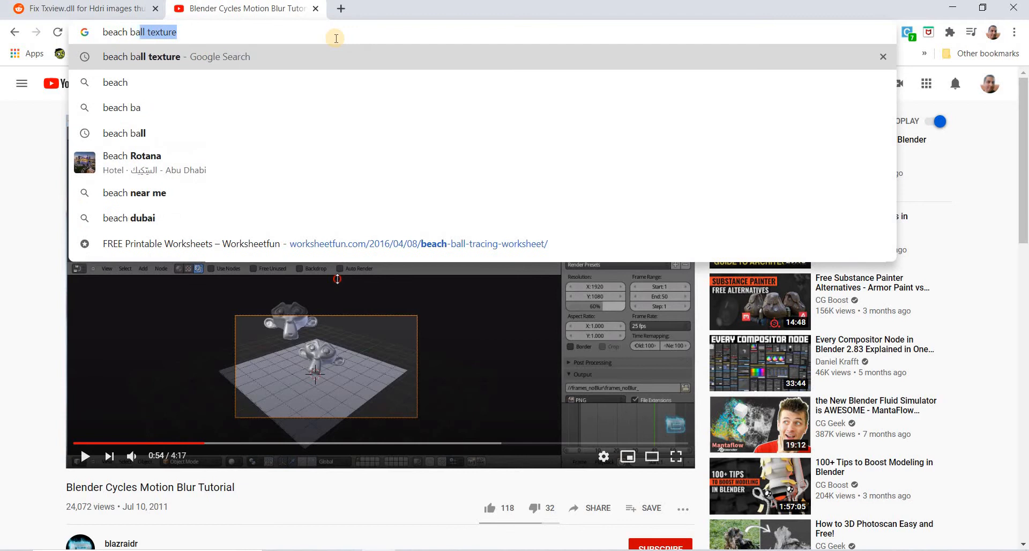
key("Return")
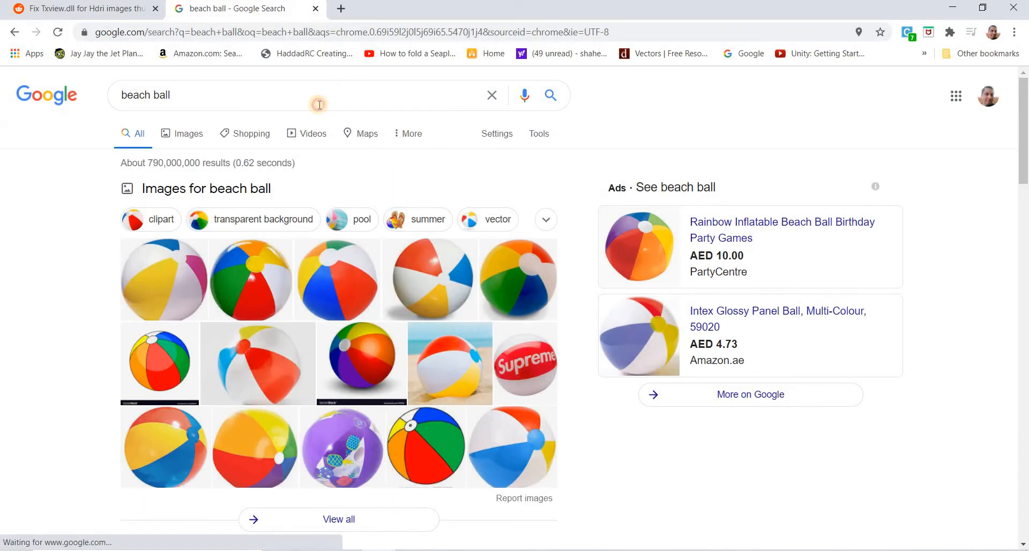
Refine the search to beach ball texture.
left_click(320, 105)
type("texture")
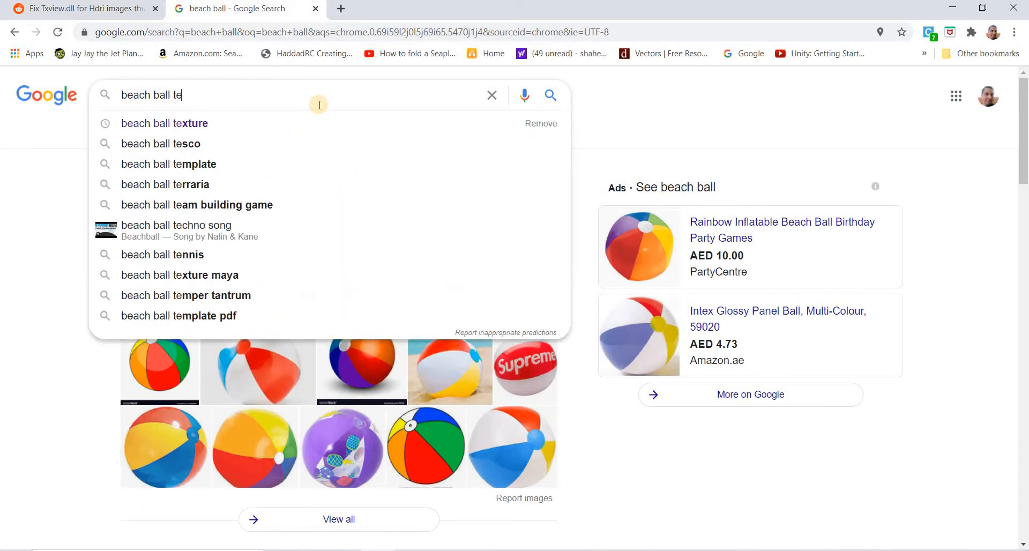
key("Return")
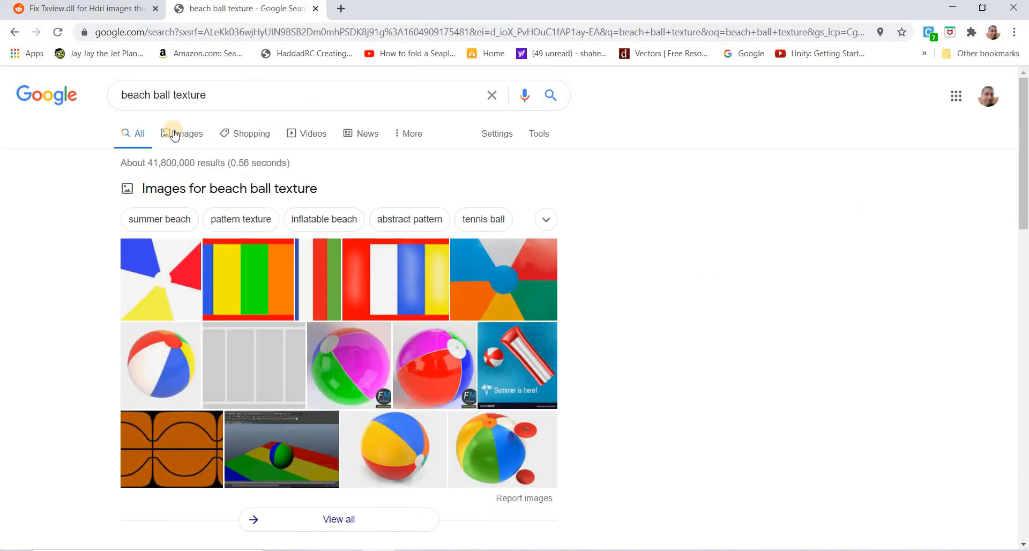
Browse the image results for beach ball textures.
left_click(424, 309)
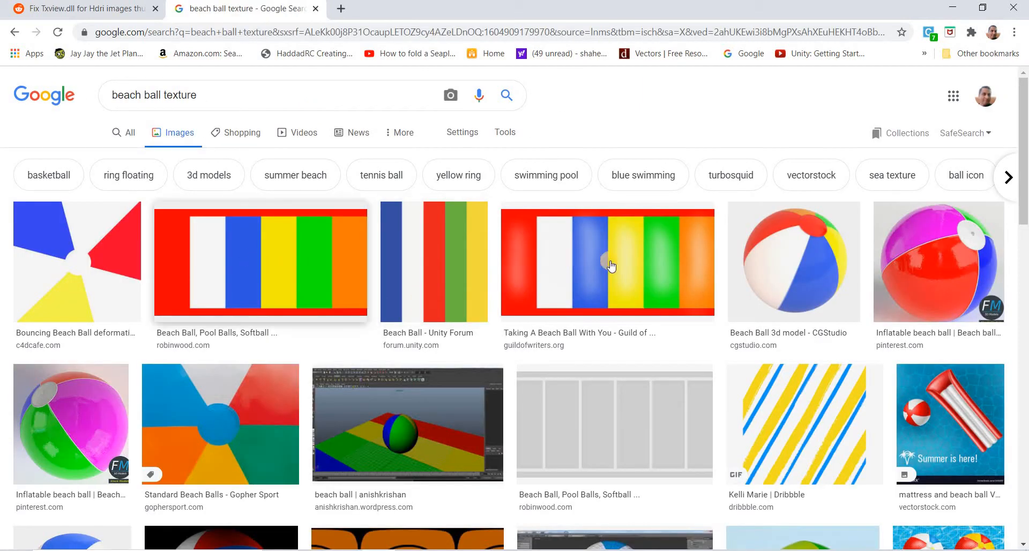
scroll(604, 267, "down", 15)
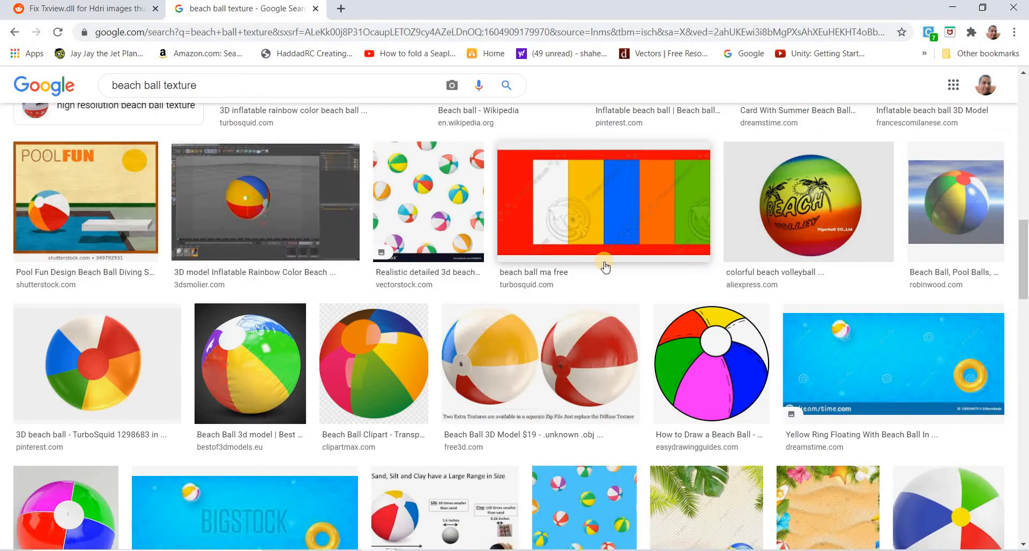
scroll(605, 267, "up", 15)
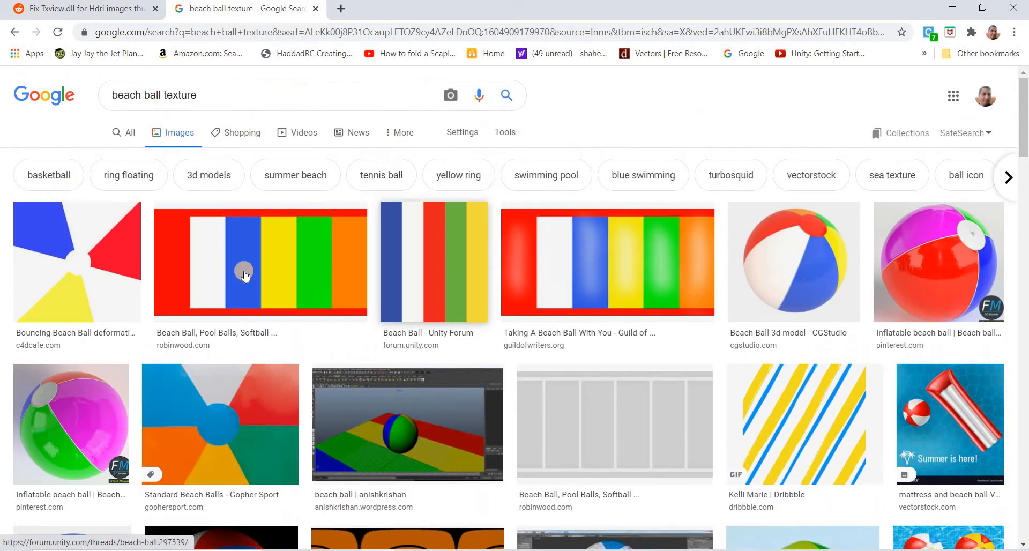
scroll(397, 256, "down", 6)
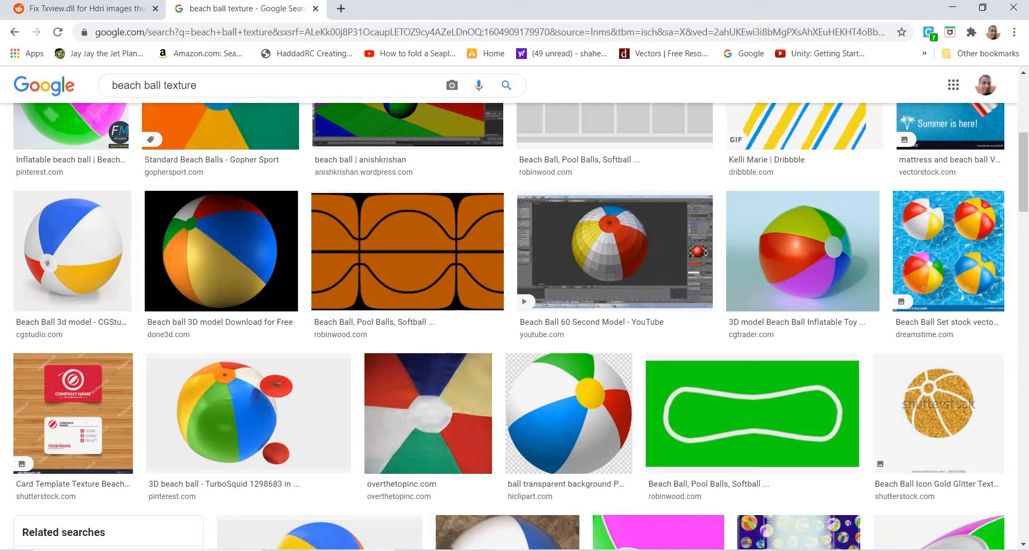
Return to Blender and plug an Image Texture into the material's Base Color.
key("alt+Tab")
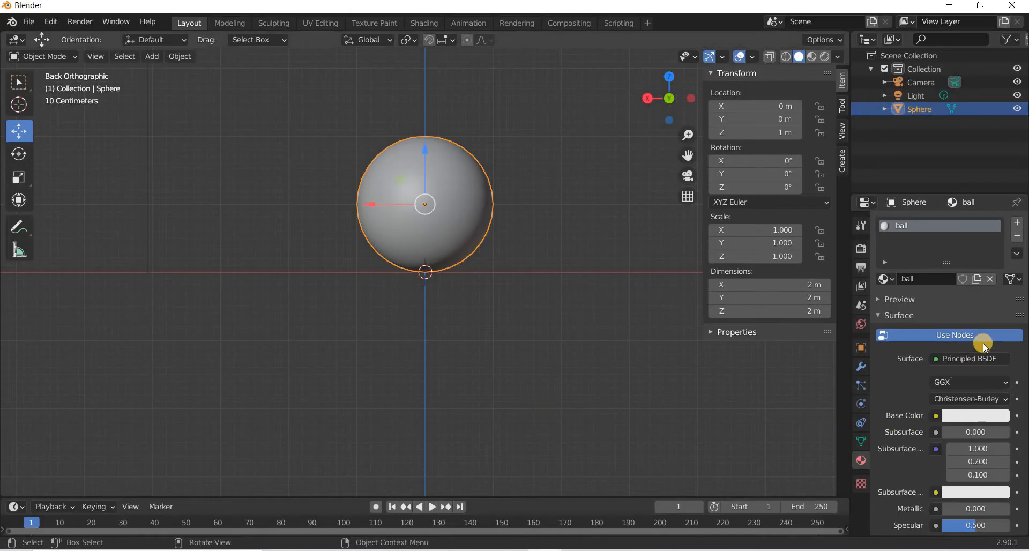
left_click(935, 421)
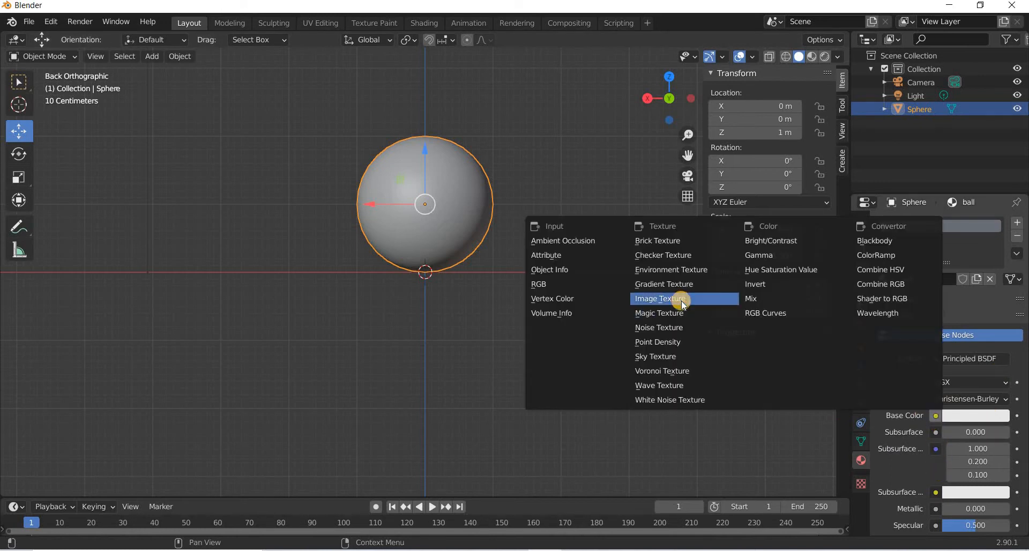
left_click(681, 300)
Open BeachBallColor2.jpg from Desktop/Youtube/Blender/Ball Bounce as the texture image.
left_click(998, 434)
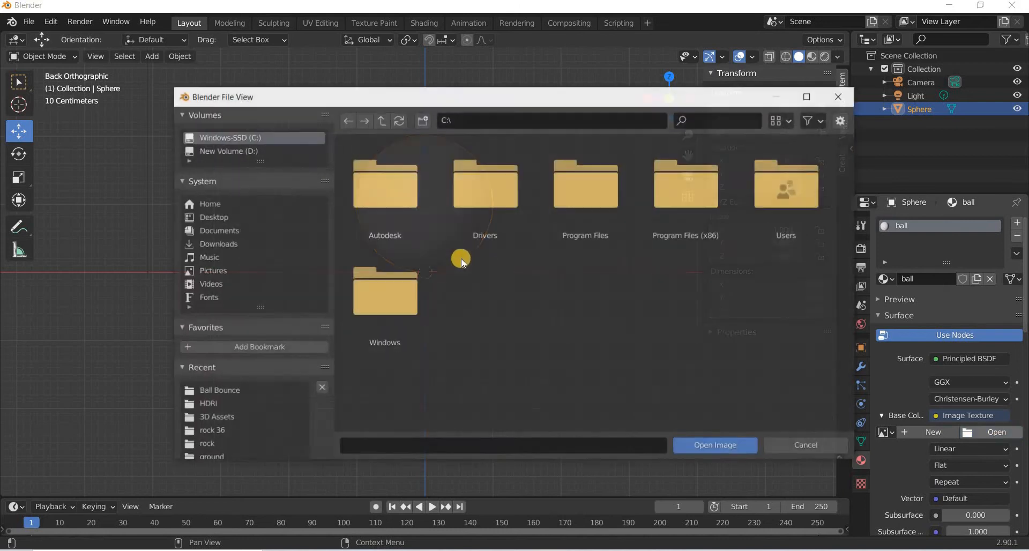
left_click(212, 218)
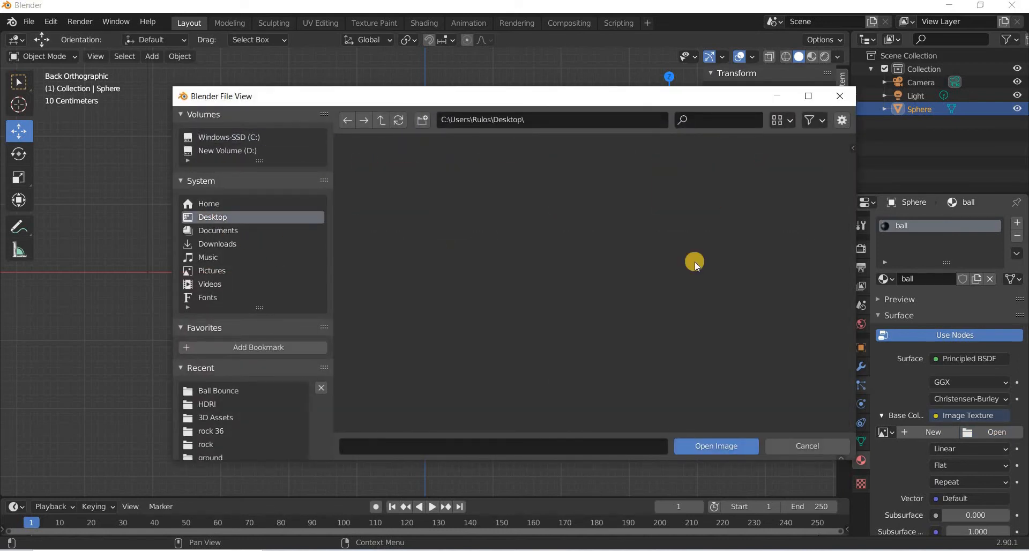
left_click(385, 301)
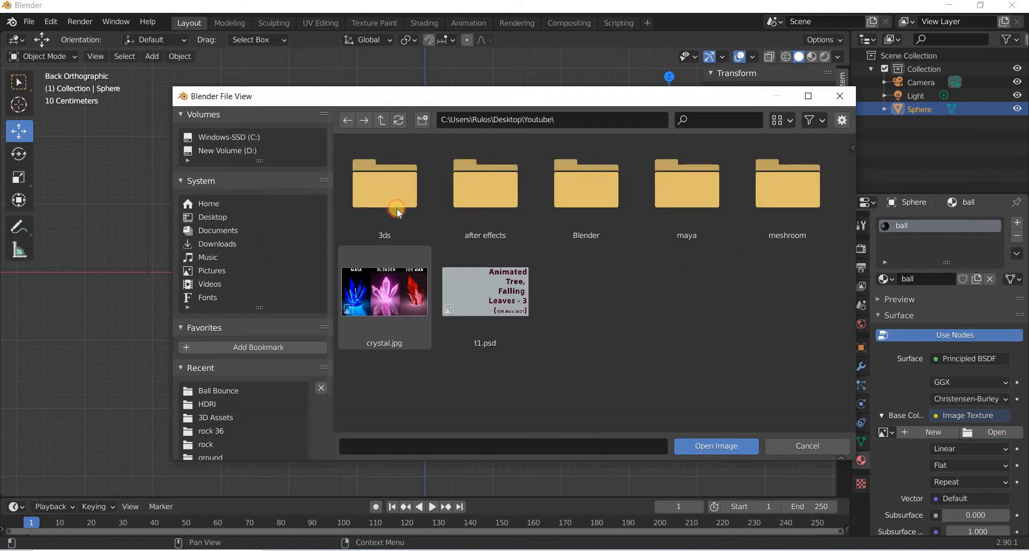
double_click(581, 196)
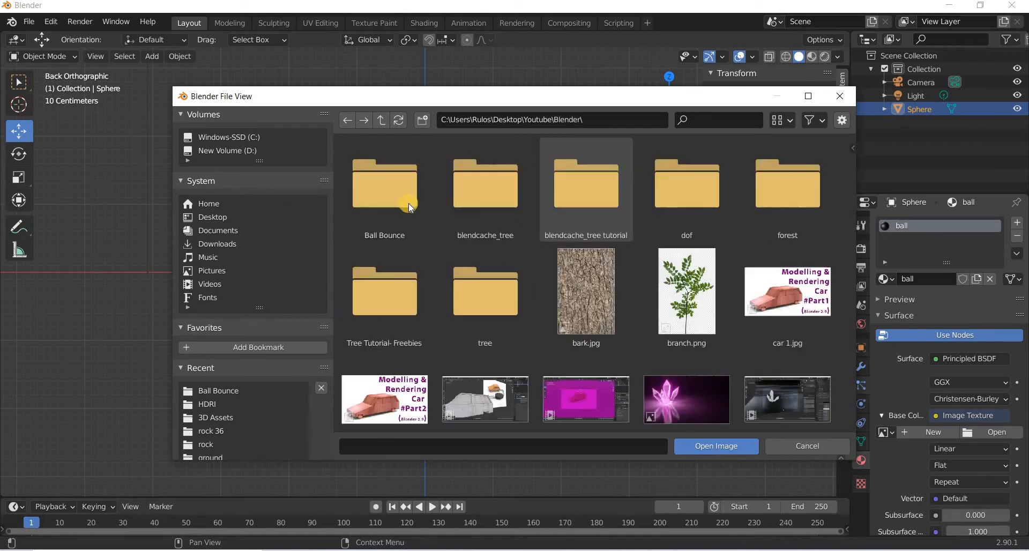
double_click(395, 199)
left_click(487, 186)
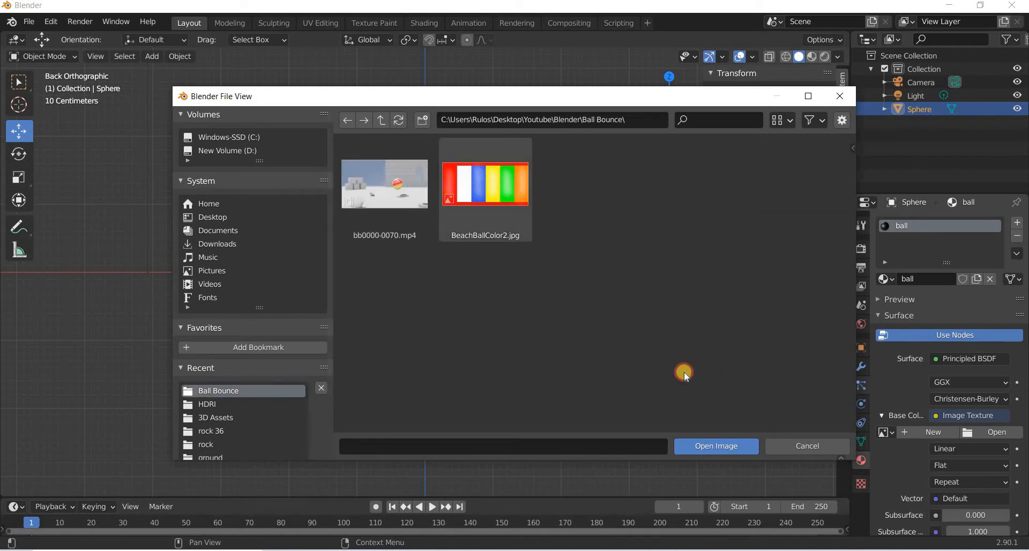
left_click(700, 447)
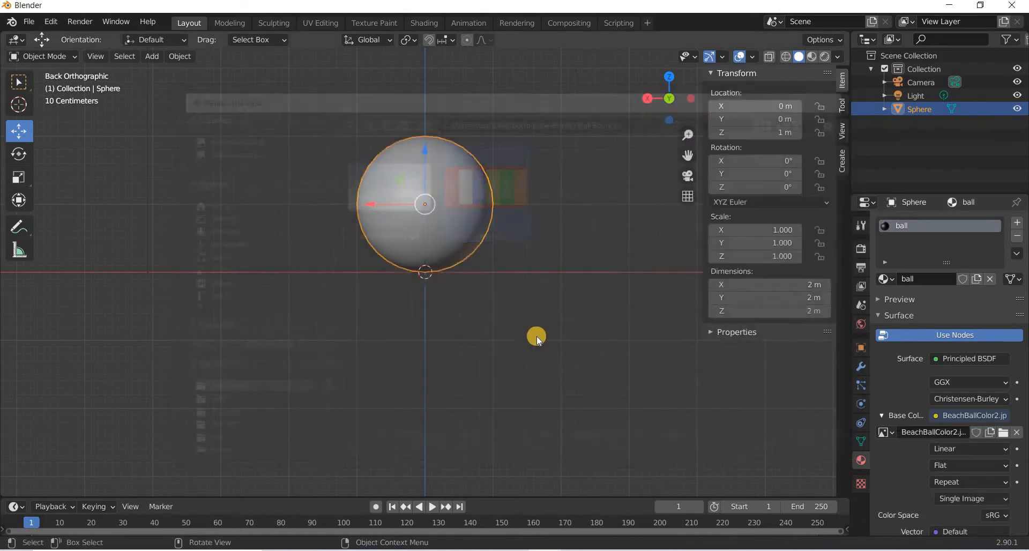
Switch the viewport to Material Preview shading and return to the back orthographic view of the textured ball.
left_click(815, 68)
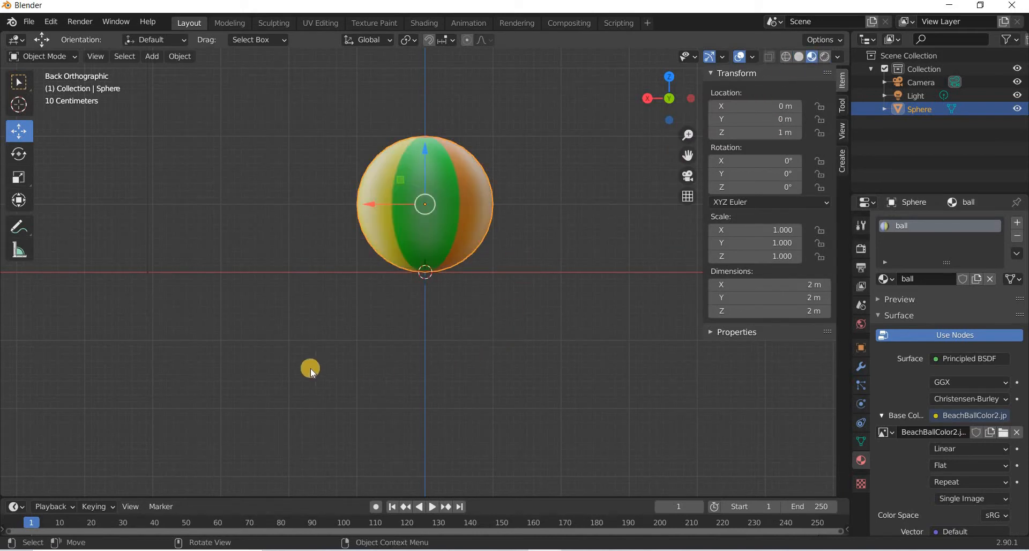
middle_click_drag(310, 368, 694, 100)
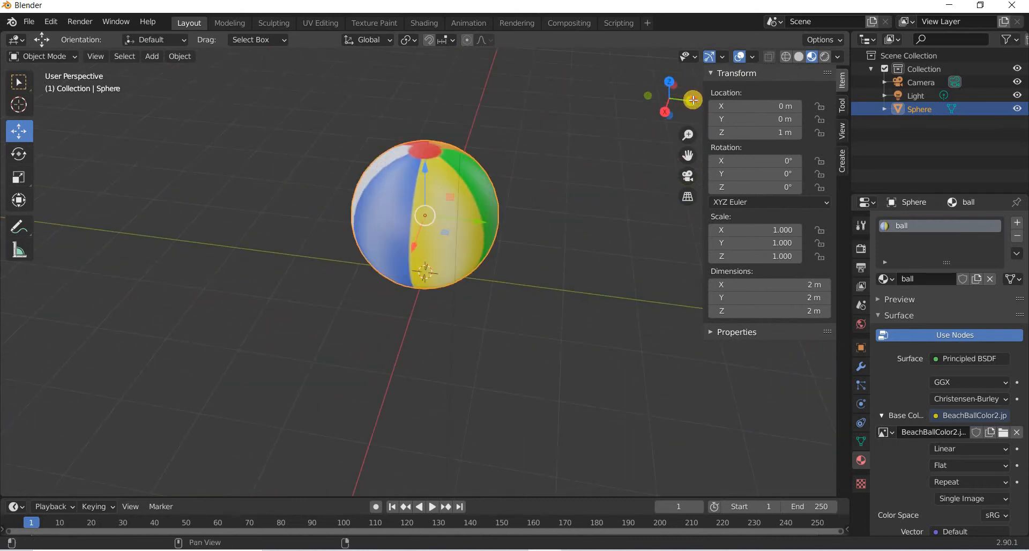
left_click(693, 100)
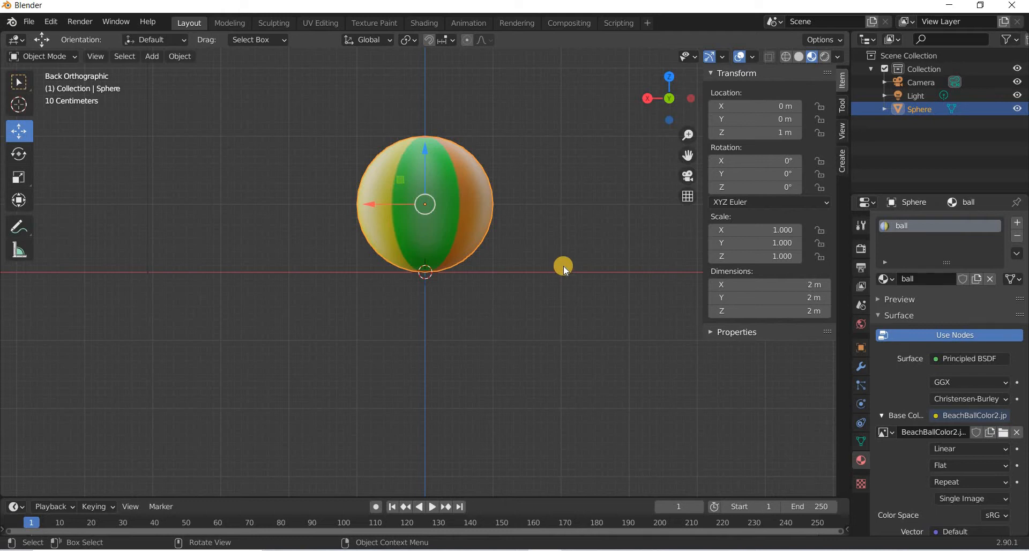
Add an armature at the ball's base and enable In Front in its viewport display settings.
left_click(159, 56)
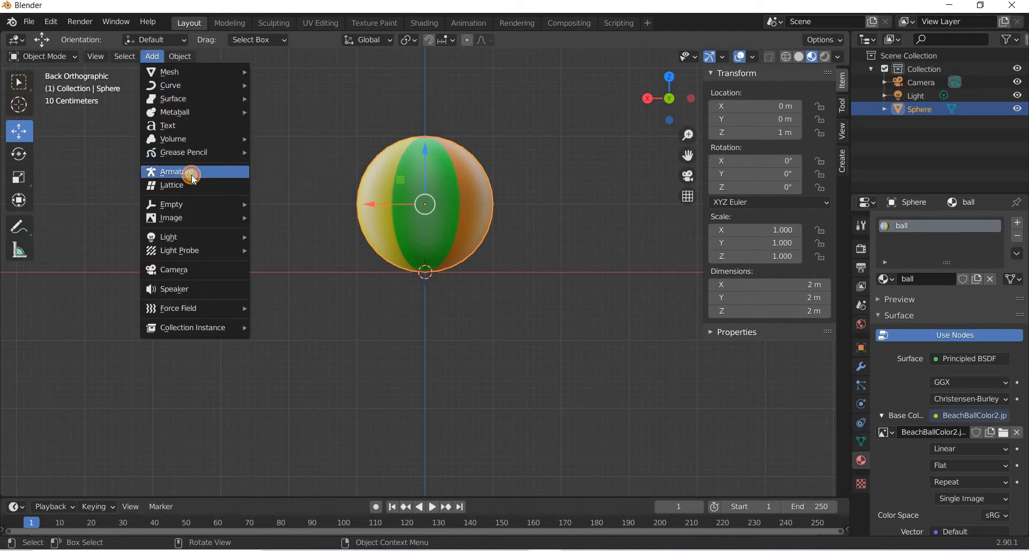
left_click(194, 178)
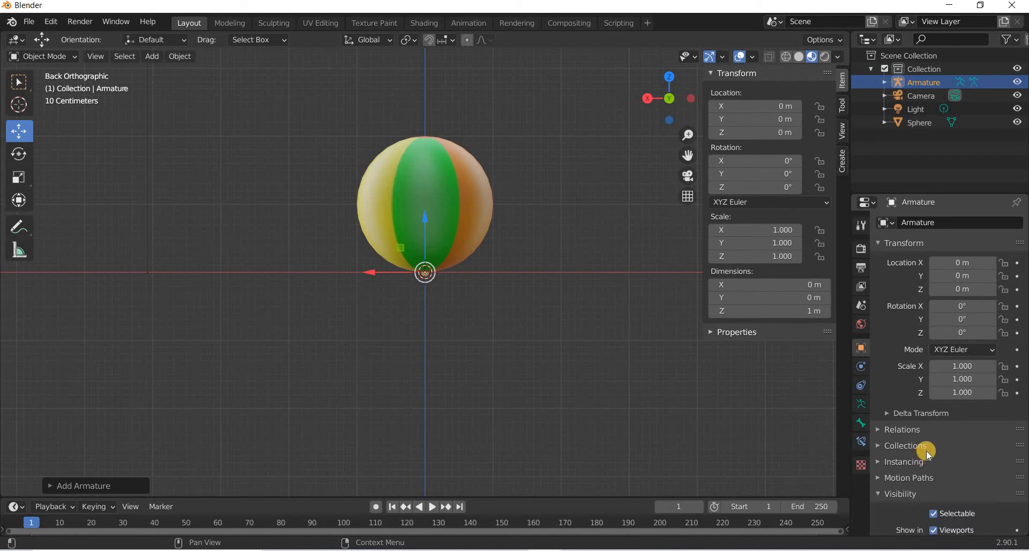
scroll(929, 454, "down", 3)
left_click(906, 442)
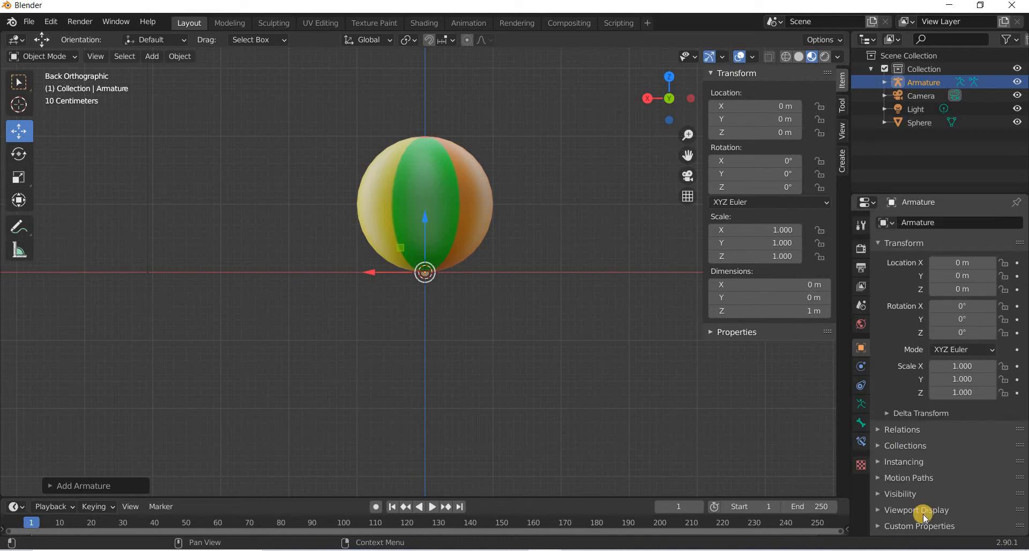
left_click(931, 509)
scroll(959, 482, "down", 5)
left_click(949, 476)
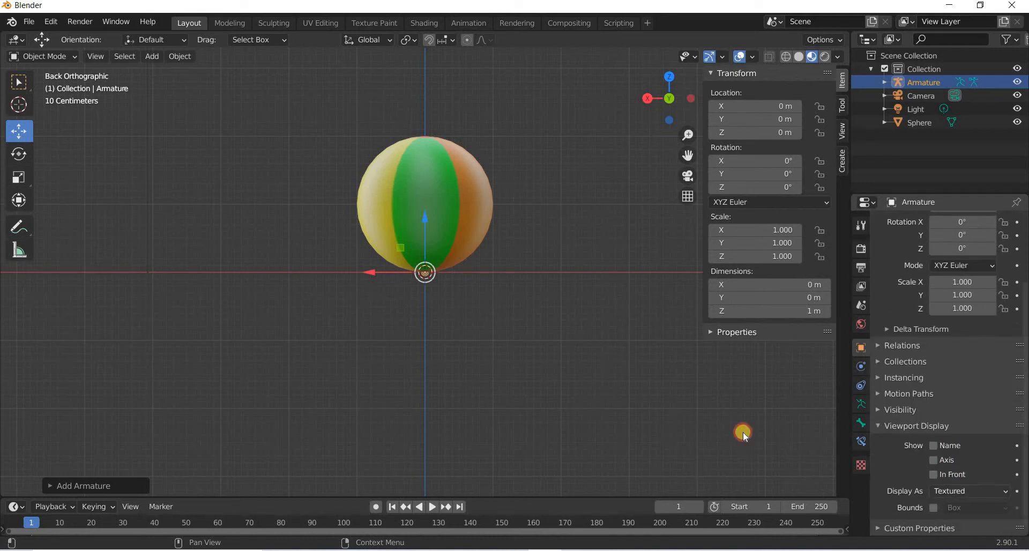
scroll(437, 337, "up", 5)
scroll(542, 288, "down", 2)
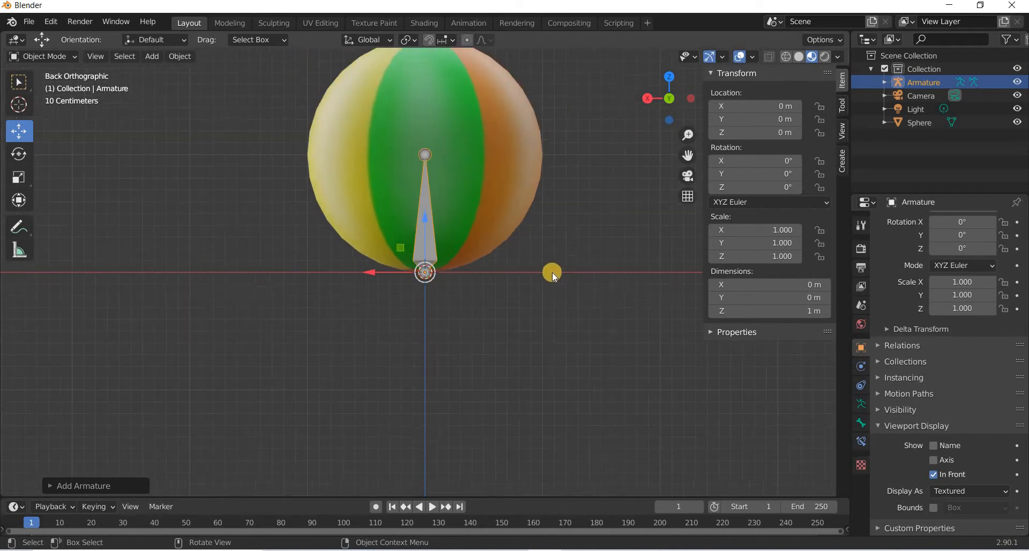
Set the armature's Z dimension to 2 m so the bone reaches the top of the ball.
middle_click_drag(505, 387, 461, 489, "shift")
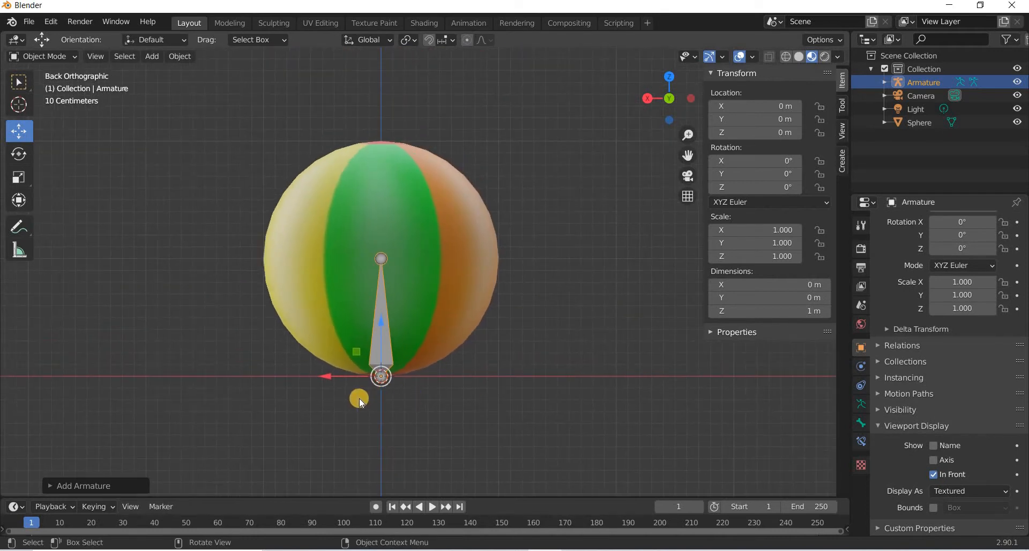
scroll(360, 371, "up", 1)
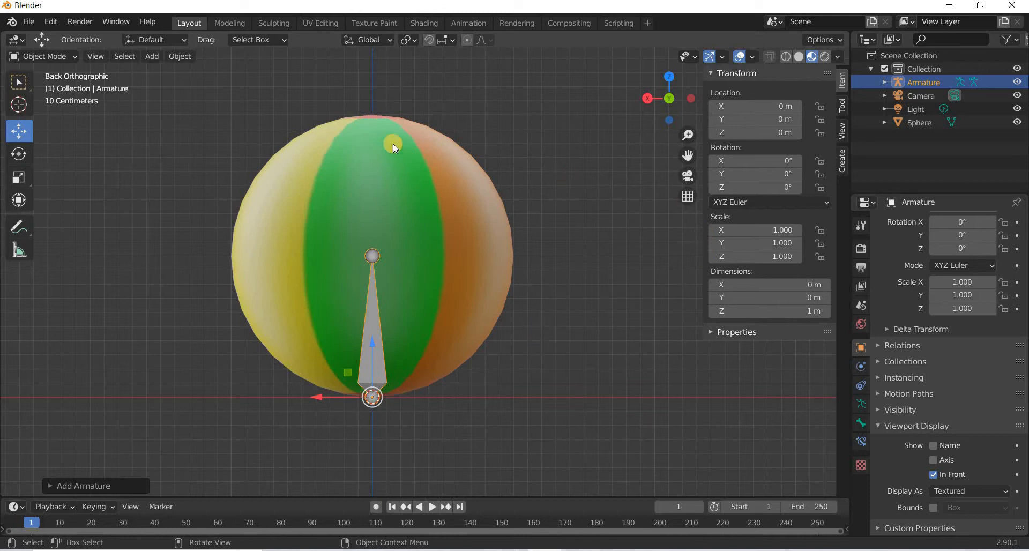
left_click(798, 312)
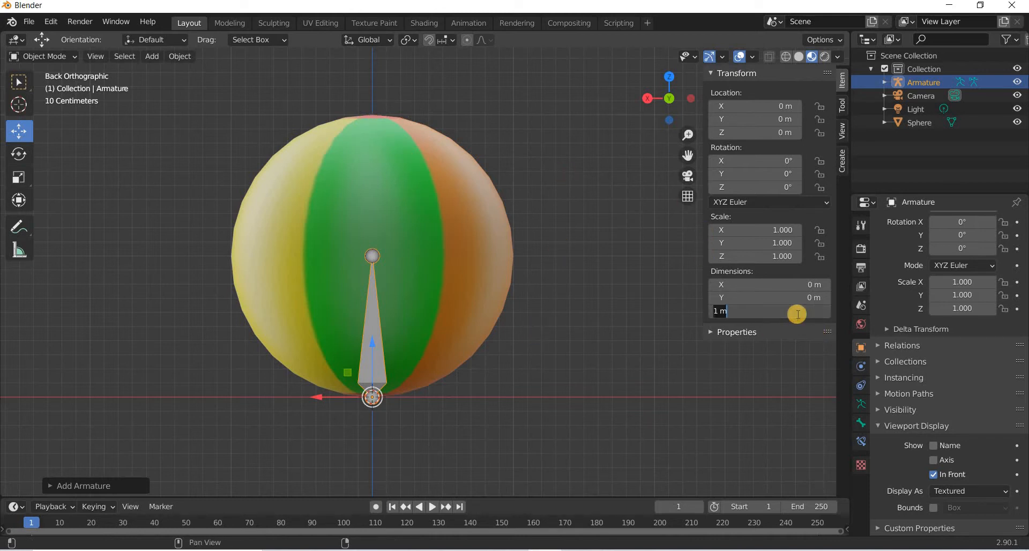
type("2")
key("Return")
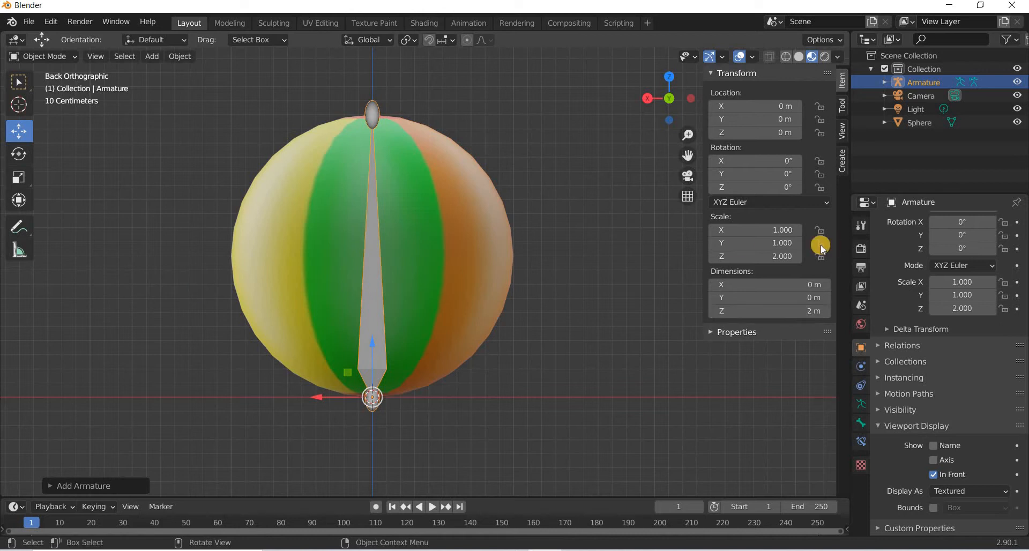
Set the armature's X and Y scale to 2.
left_click(774, 230)
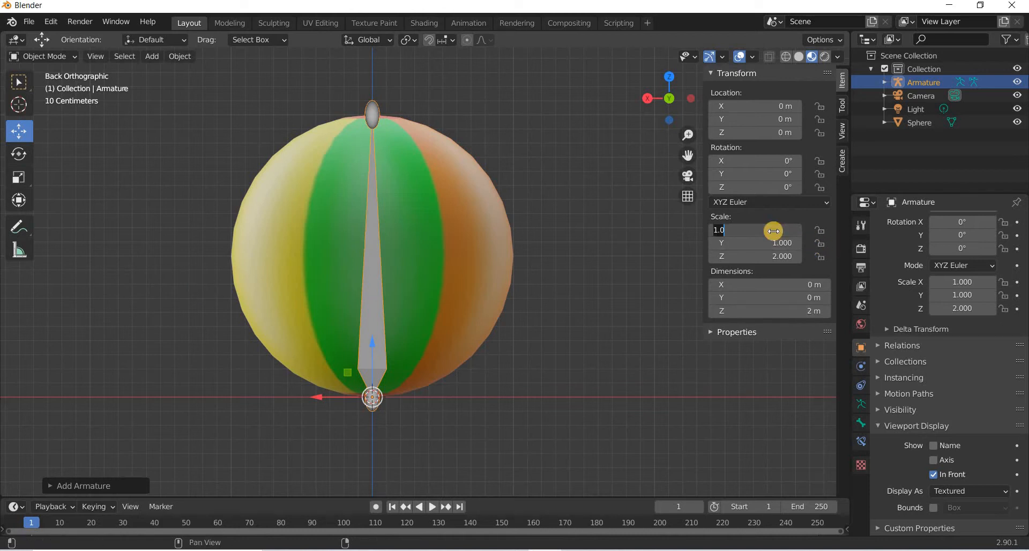
type("2")
key("Return")
left_click(773, 242)
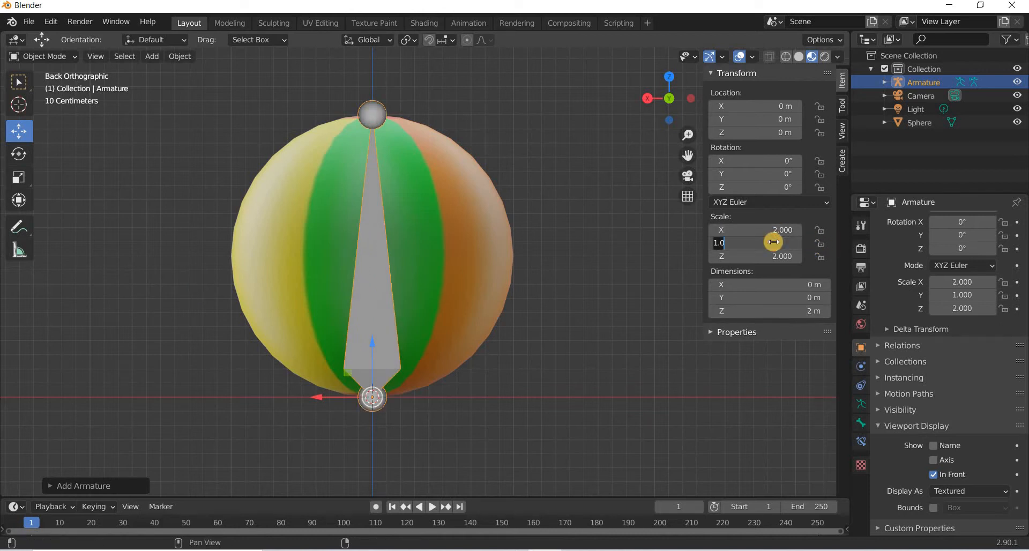
type("2")
key("Return")
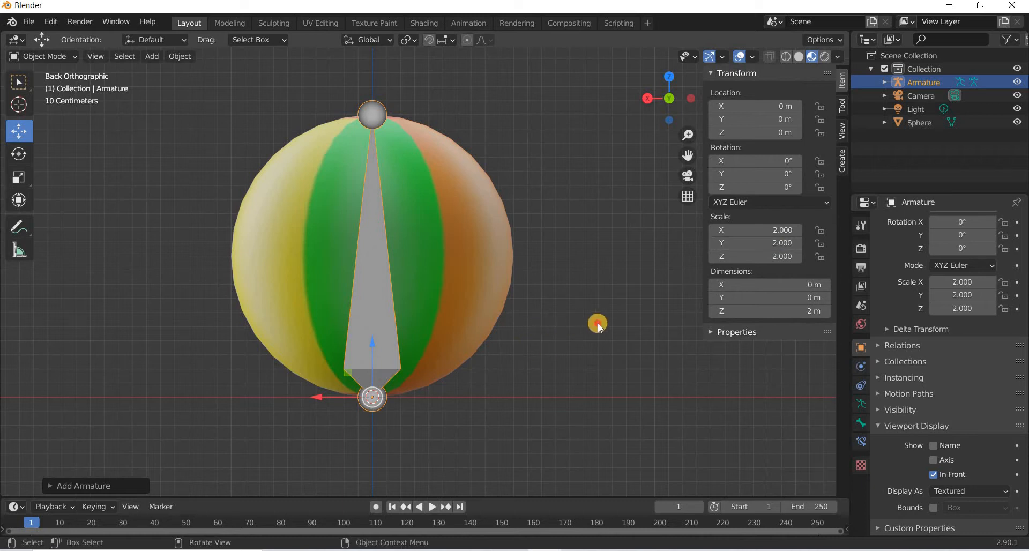
Parent the sphere to the armature with automatic weights.
left_click(536, 299)
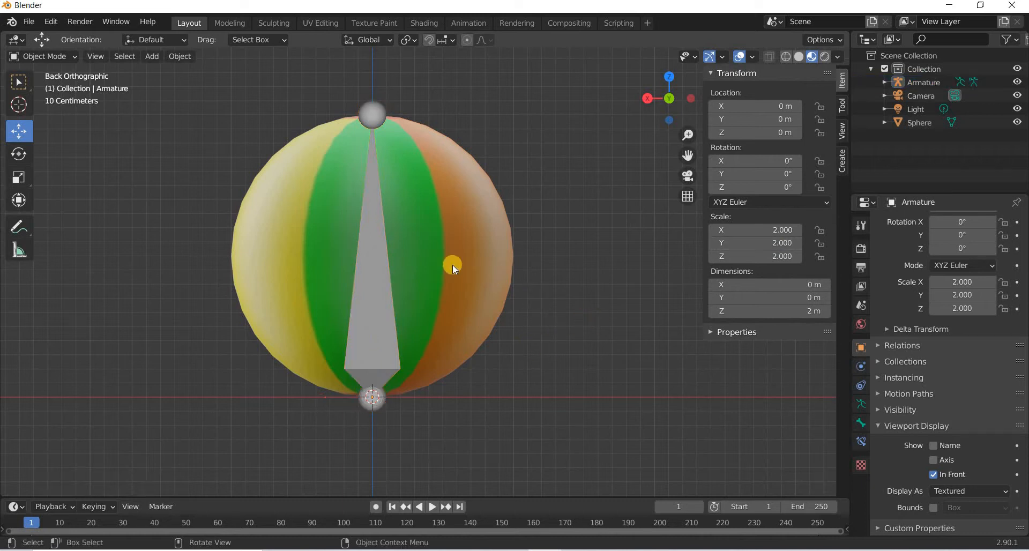
left_click(259, 244)
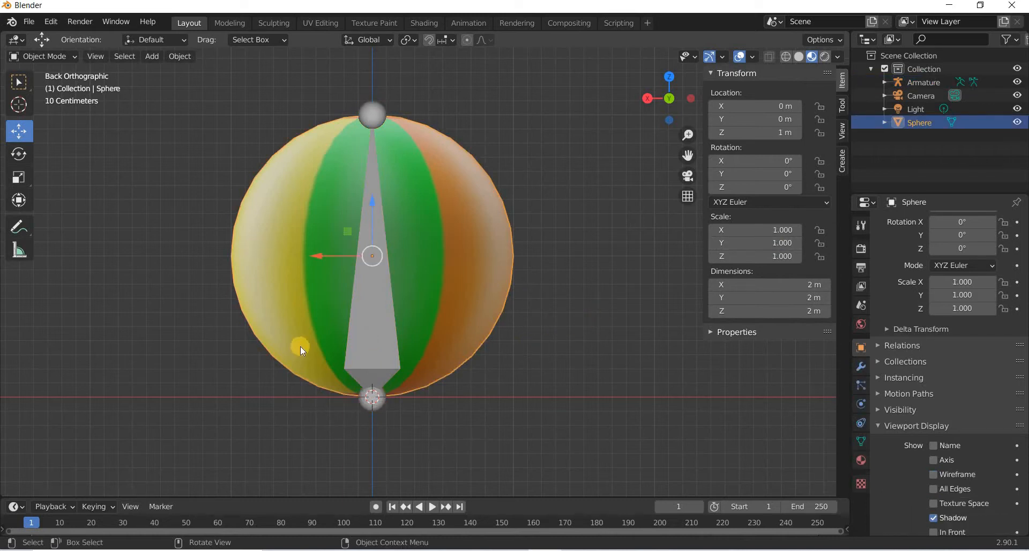
left_click(381, 329, "shift")
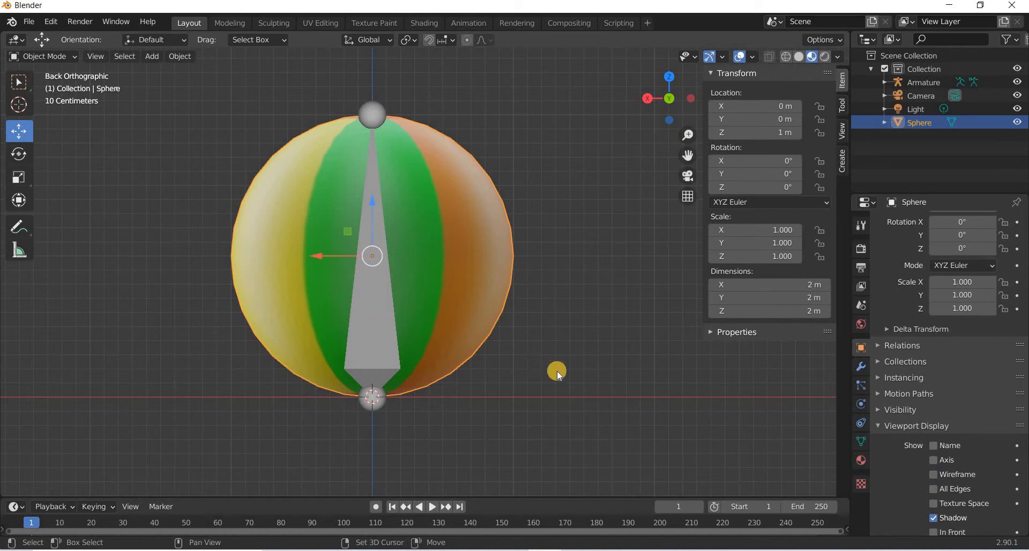
left_click(295, 281)
left_click(377, 336, "shift")
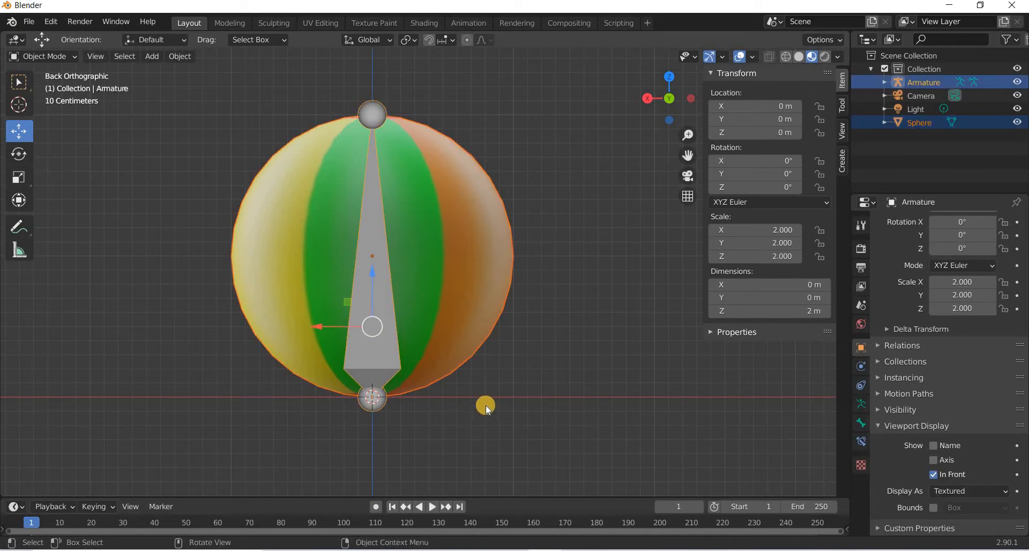
key("ctrl+p")
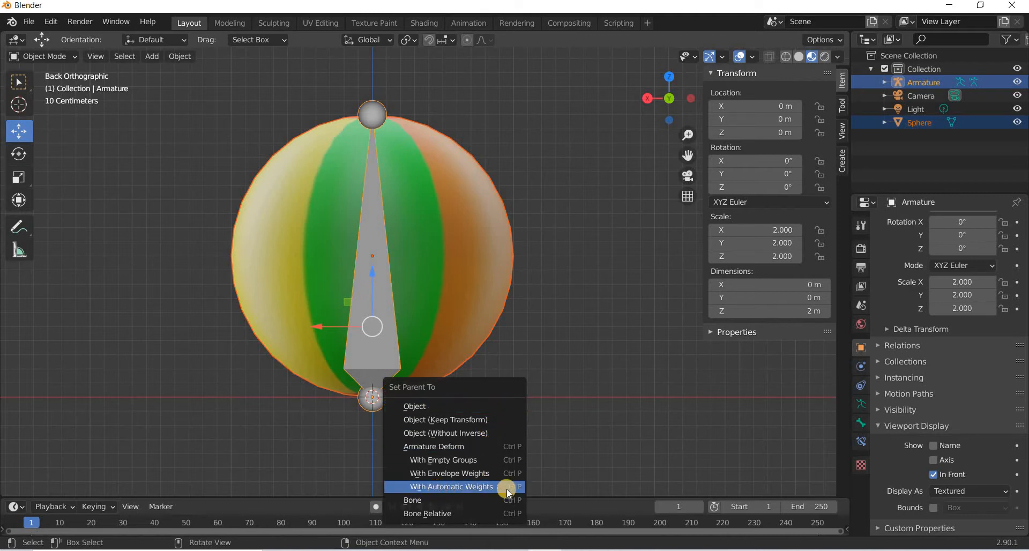
left_click(485, 488)
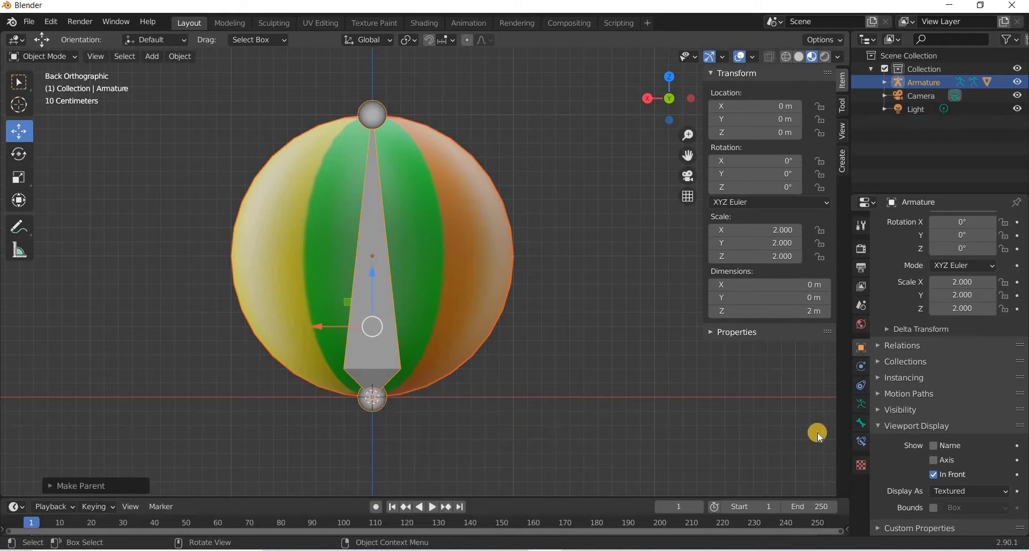
Add a Maintain Volume constraint to the armature with Single Axis mode, Z free axis and volume 2 m.
left_click(862, 386)
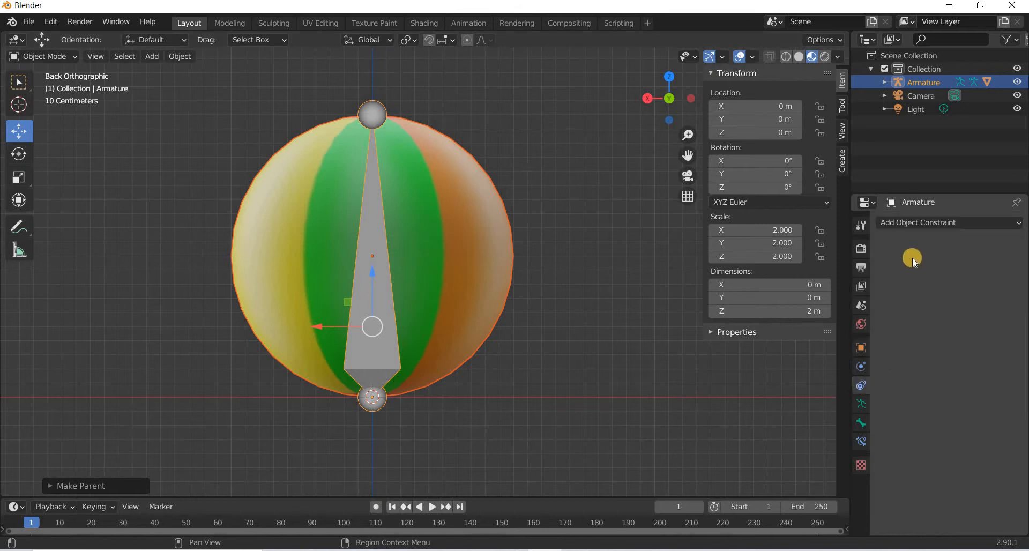
left_click(928, 224)
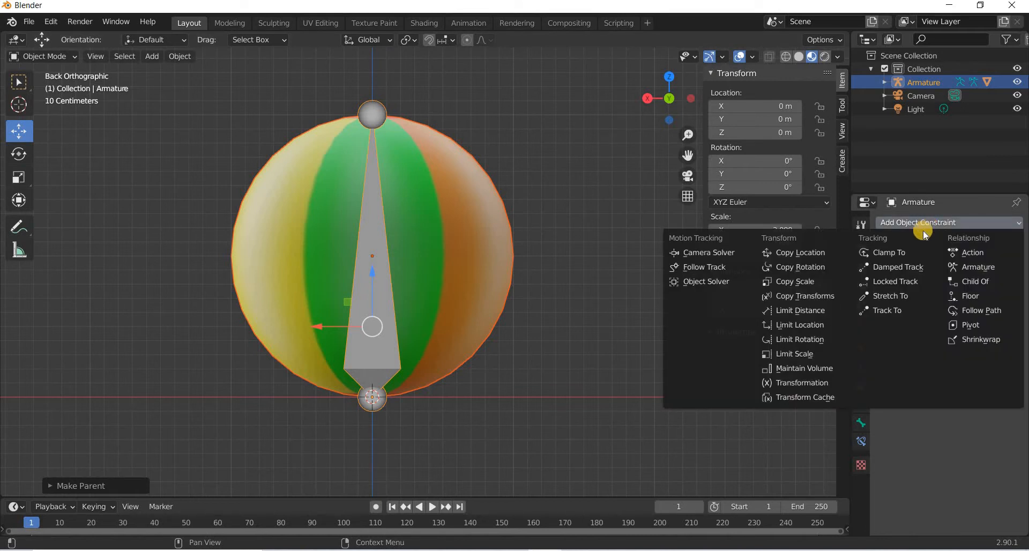
left_click(800, 370)
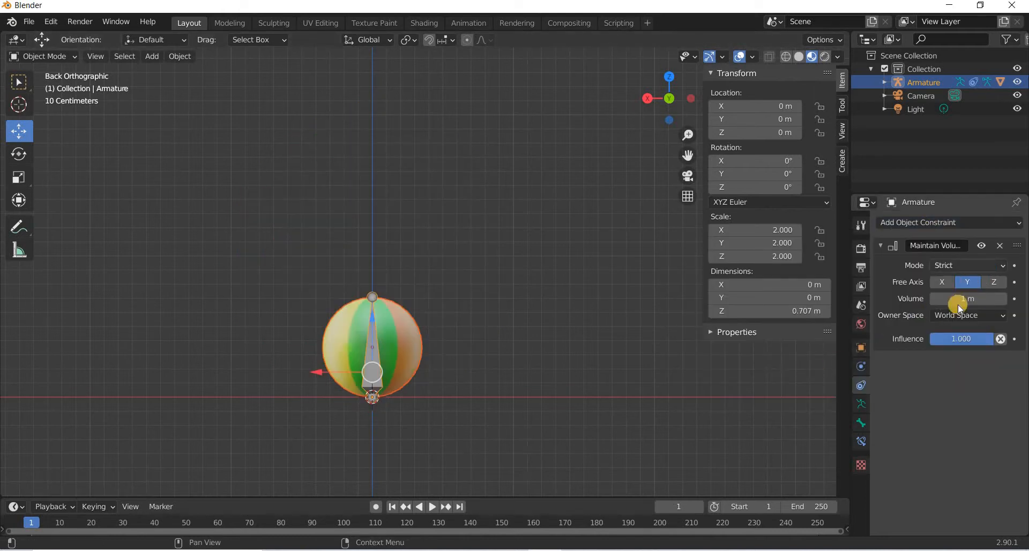
left_click(960, 266)
left_click(921, 327)
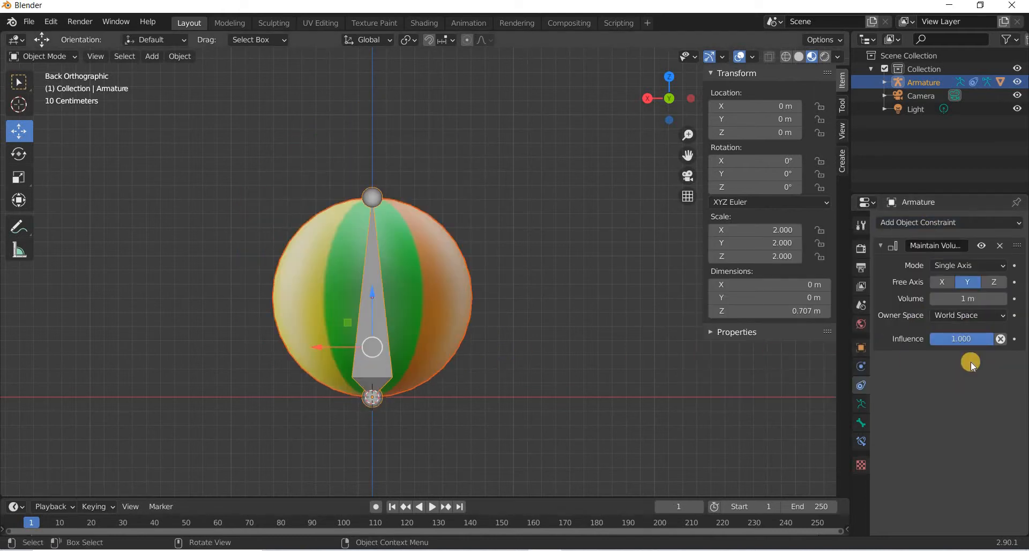
left_click(994, 281)
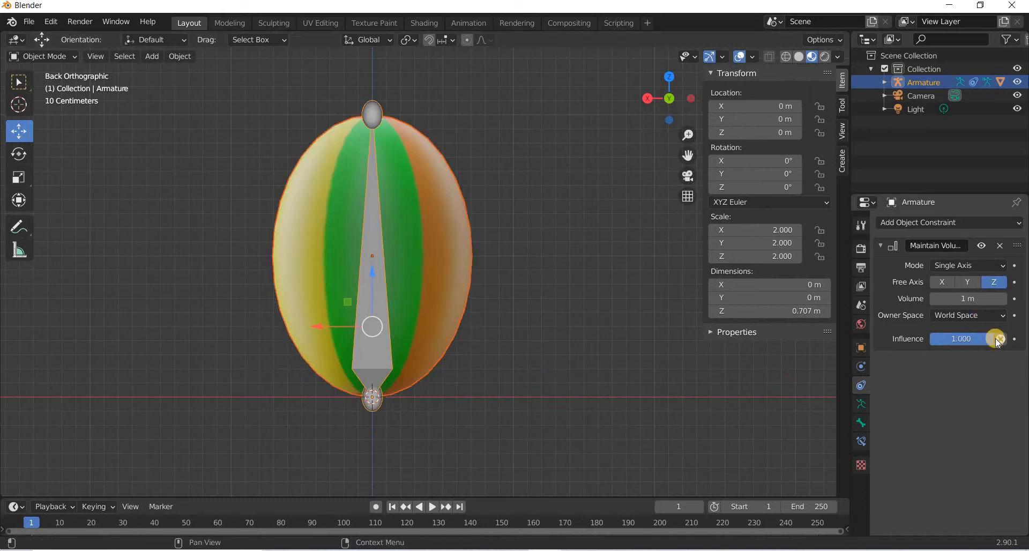
left_click(972, 299)
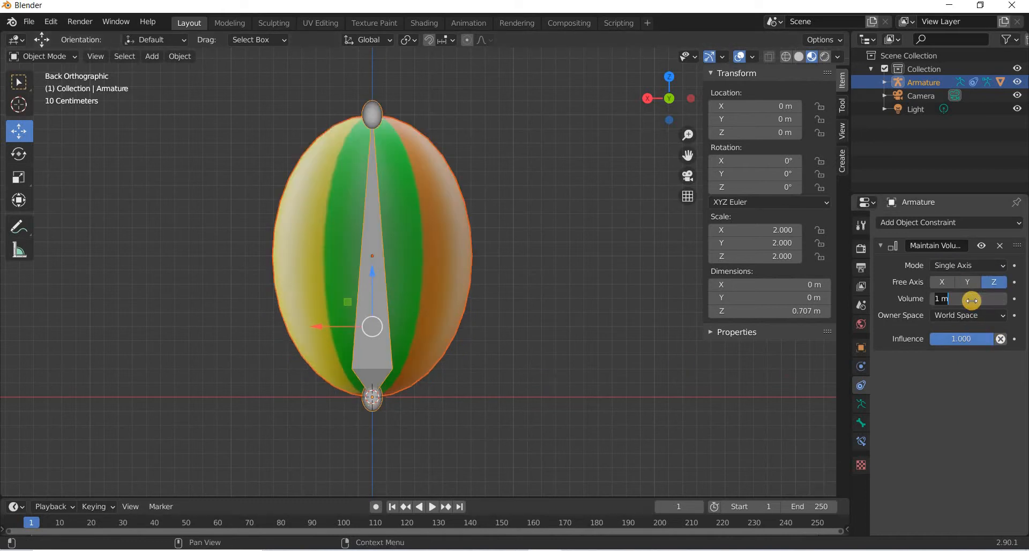
type("2")
key("Return")
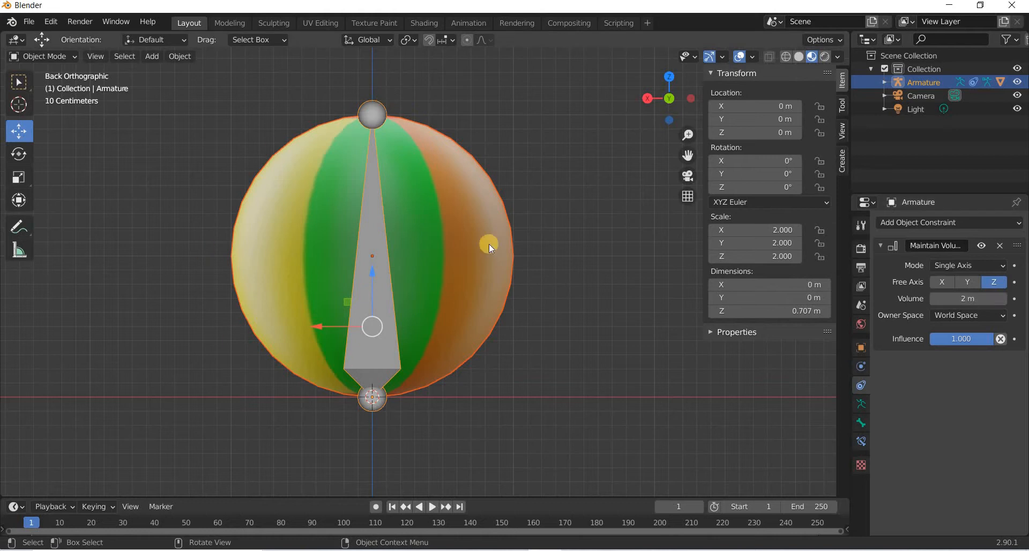
left_click(635, 332)
left_click(368, 398)
key("g")
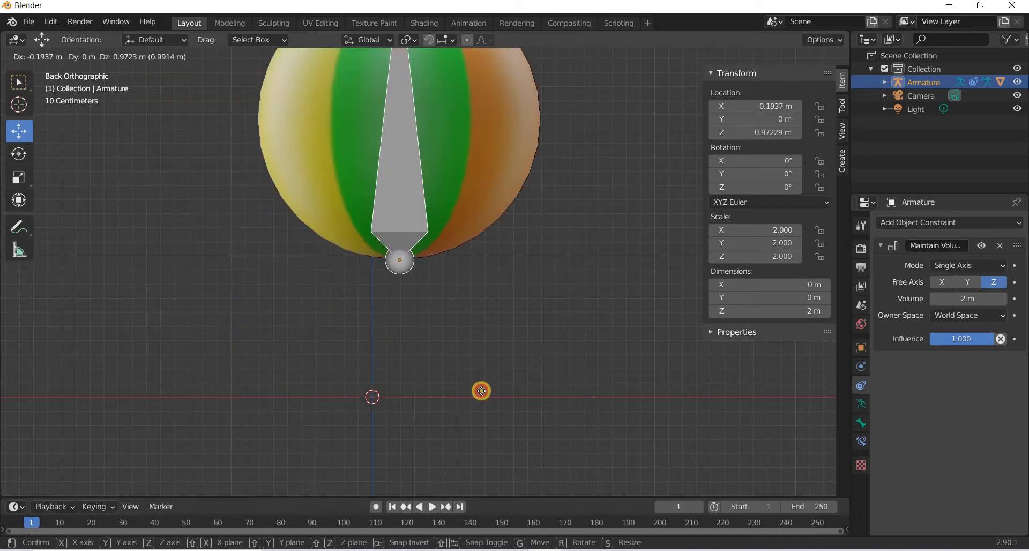
key("Escape")
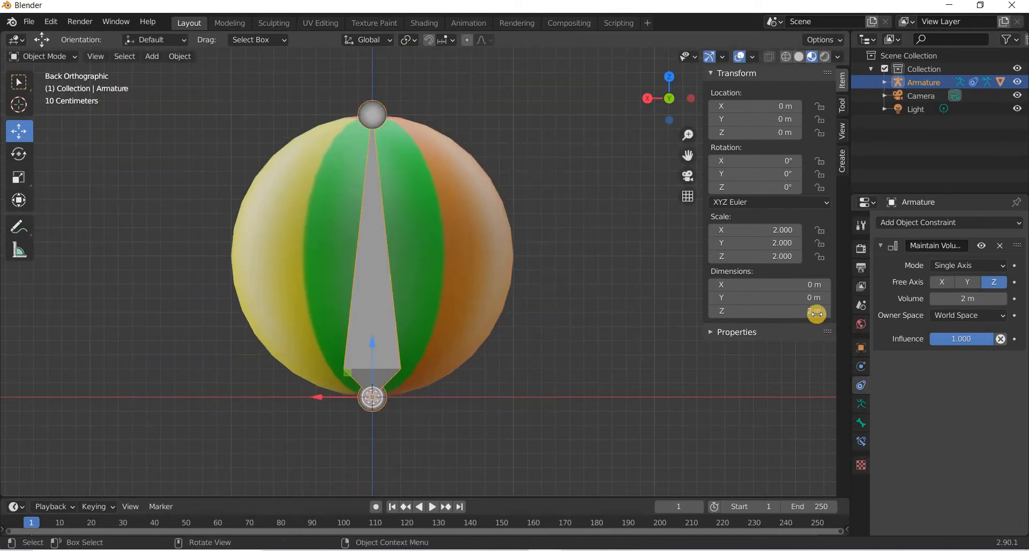
left_click_drag(777, 312, 809, 310)
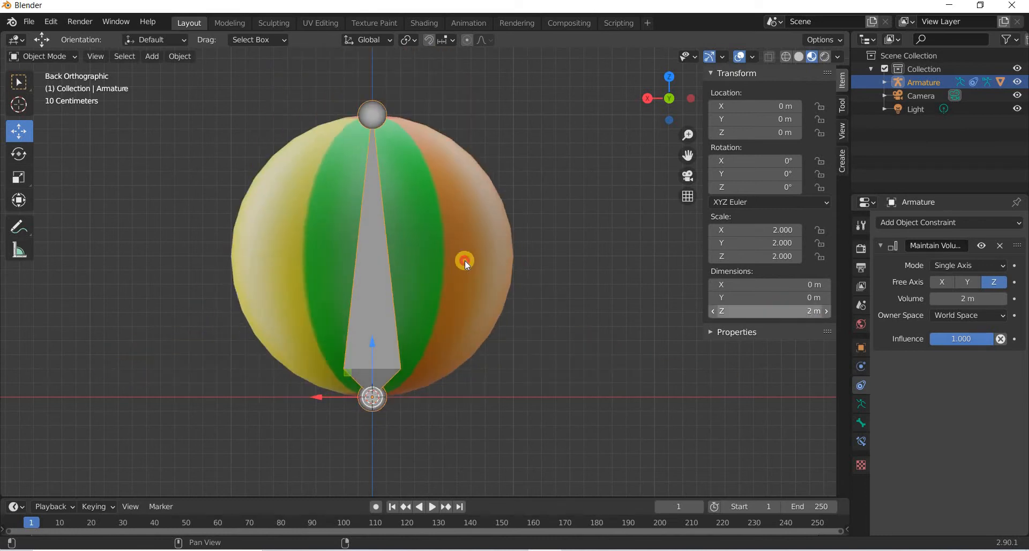
Try squashing the ball by reducing the armature's Z dimension, then undo the test.
left_click(253, 245)
left_click(19, 155)
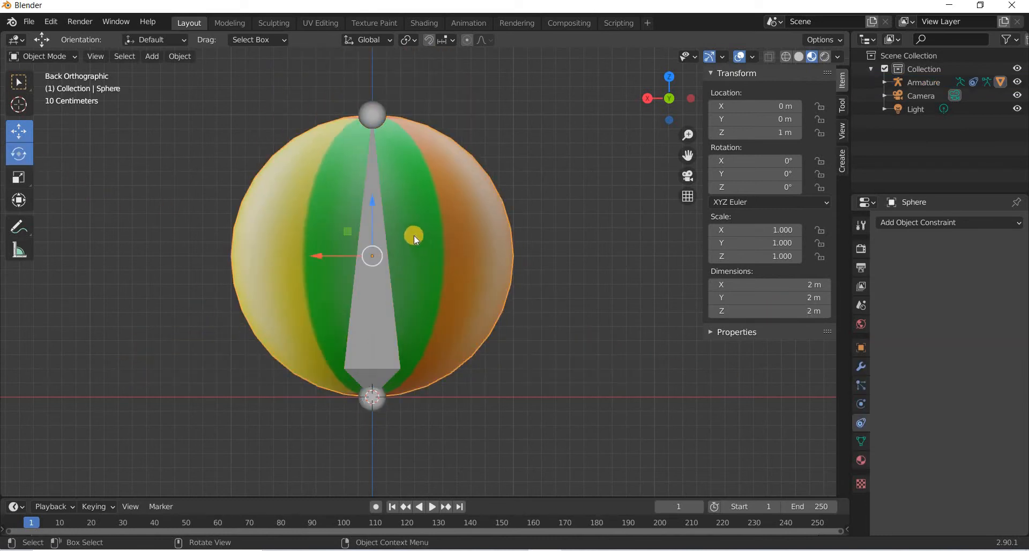
left_click_drag(418, 236, 384, 358)
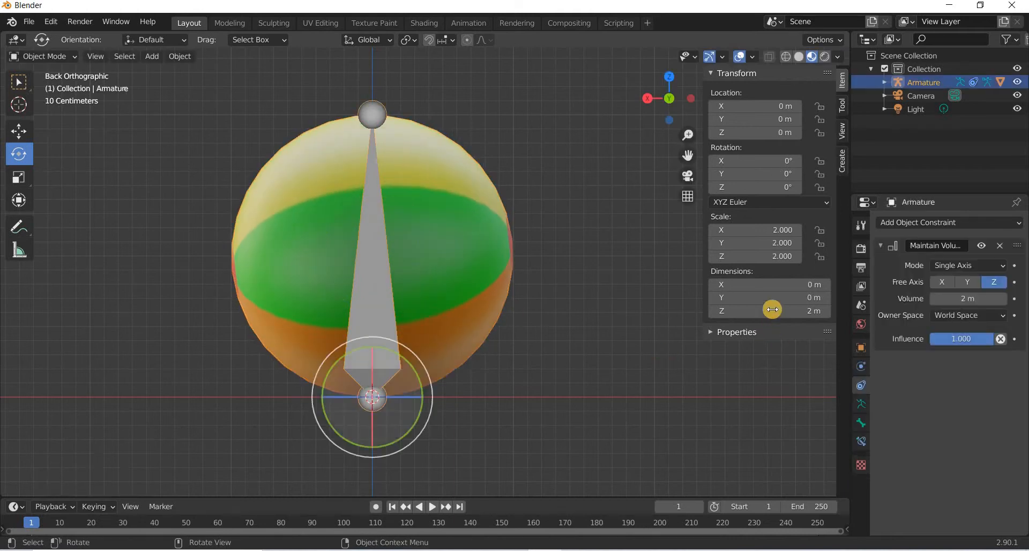
left_click_drag(763, 310, 770, 310)
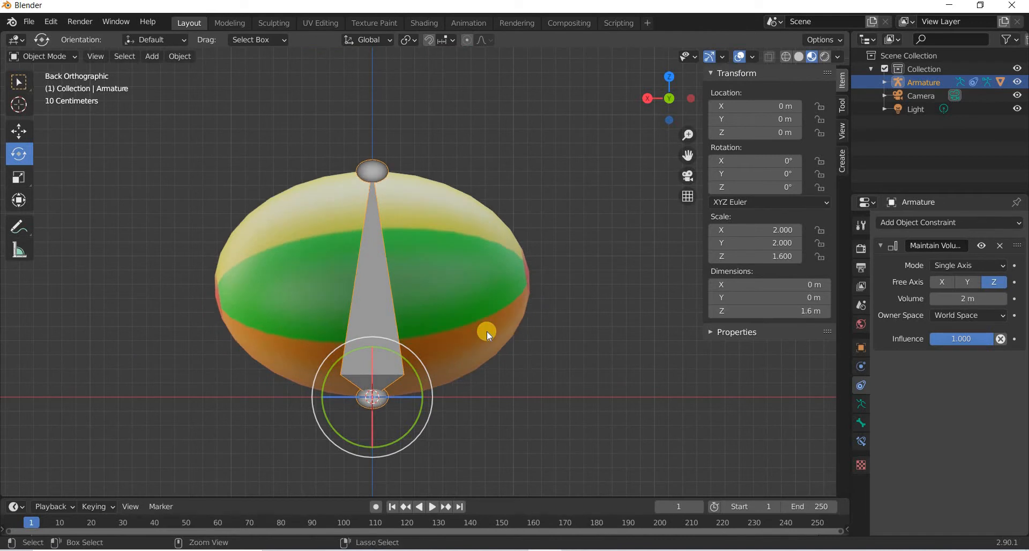
key("ctrl+z")
key("ctrl+z")
key("ctrl+z")
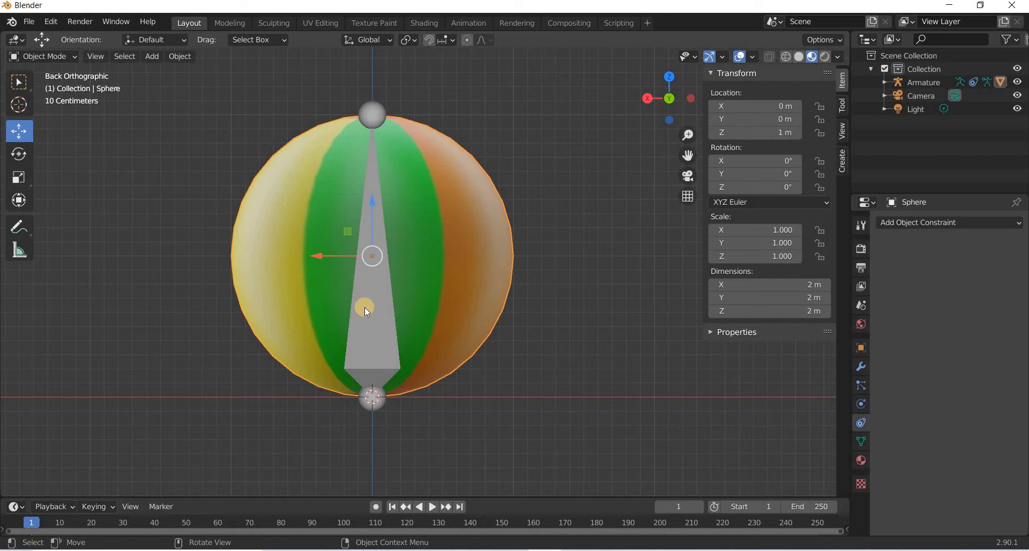
scroll(446, 308, "down", 6)
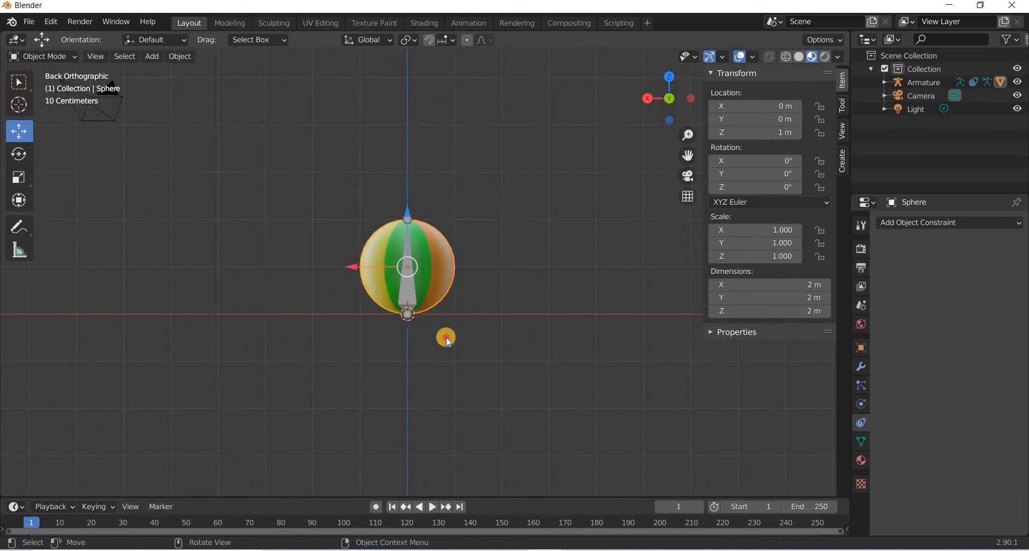
left_click(410, 295)
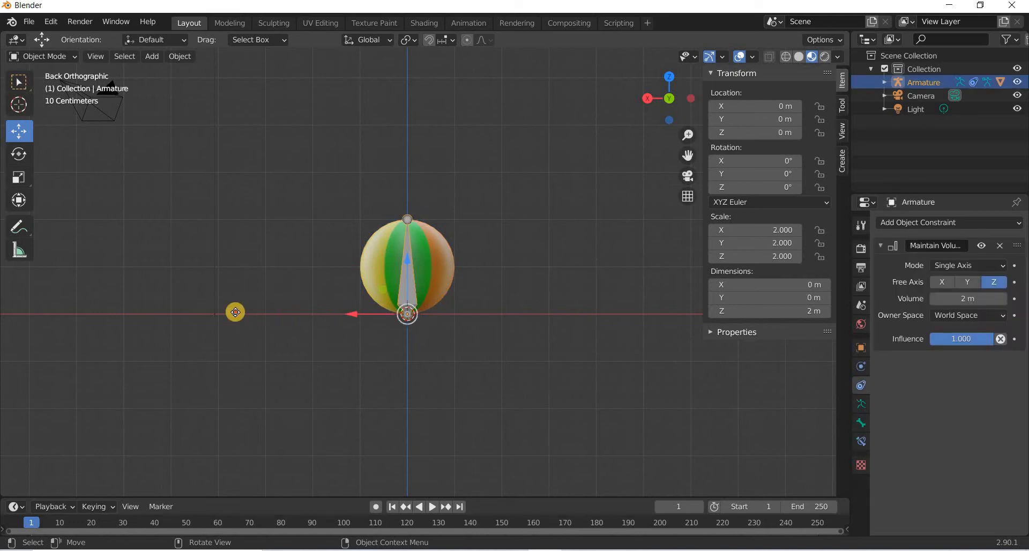
left_click_drag(236, 312, 336, 325)
key("ctrl+z")
left_click(405, 284)
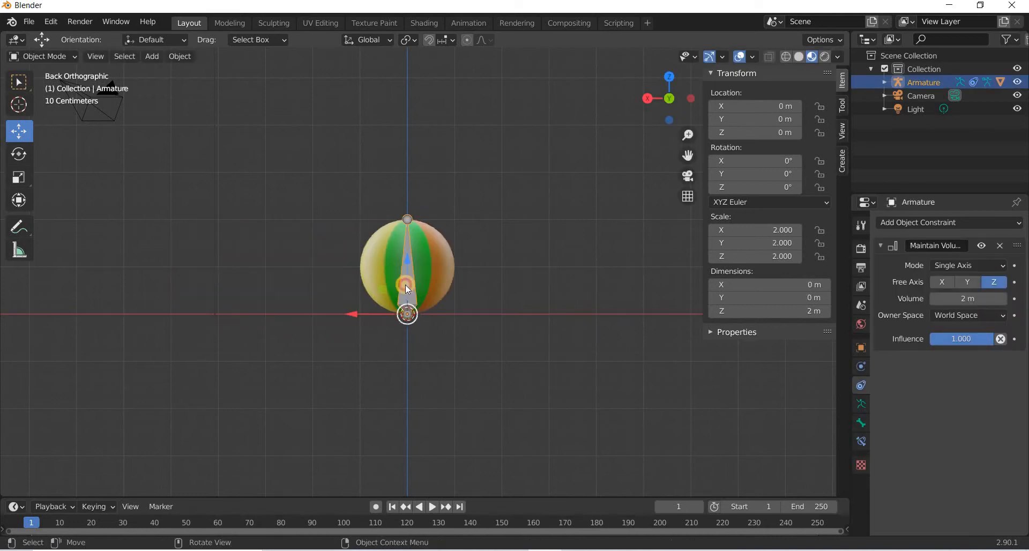
left_click_drag(406, 271, 408, 221)
key("ctrl+z")
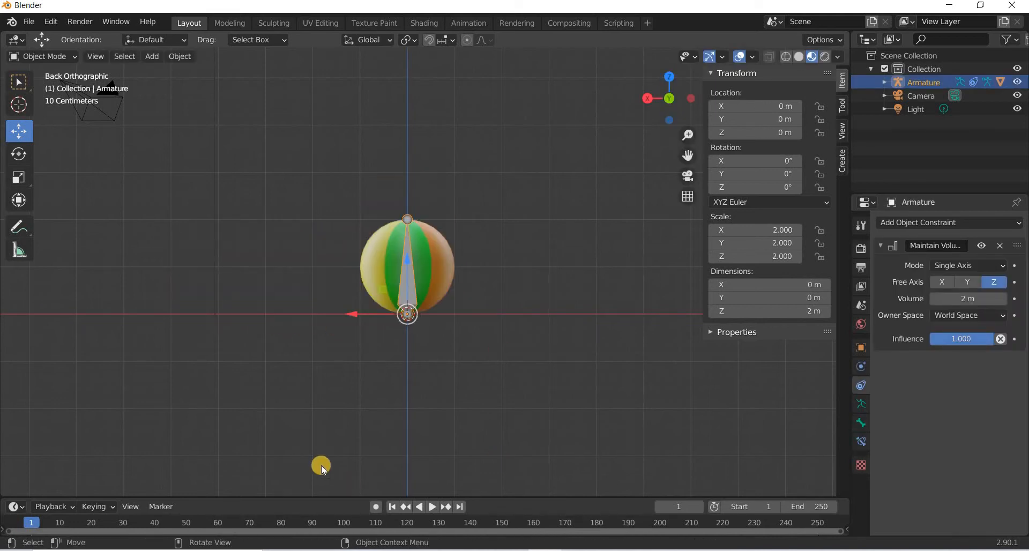
Set the animation end frame to 90 and enlarge the timeline area.
left_click(826, 512)
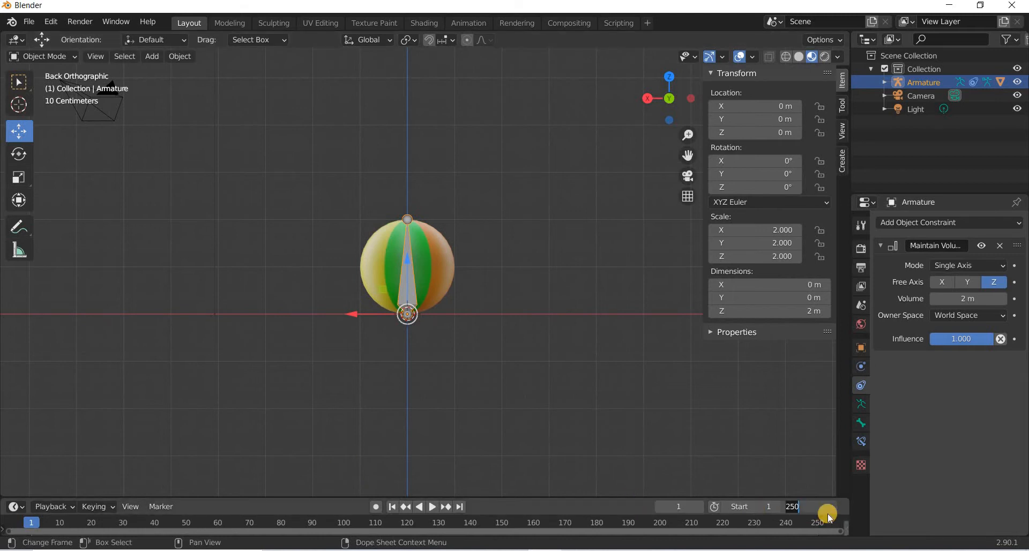
key("Return")
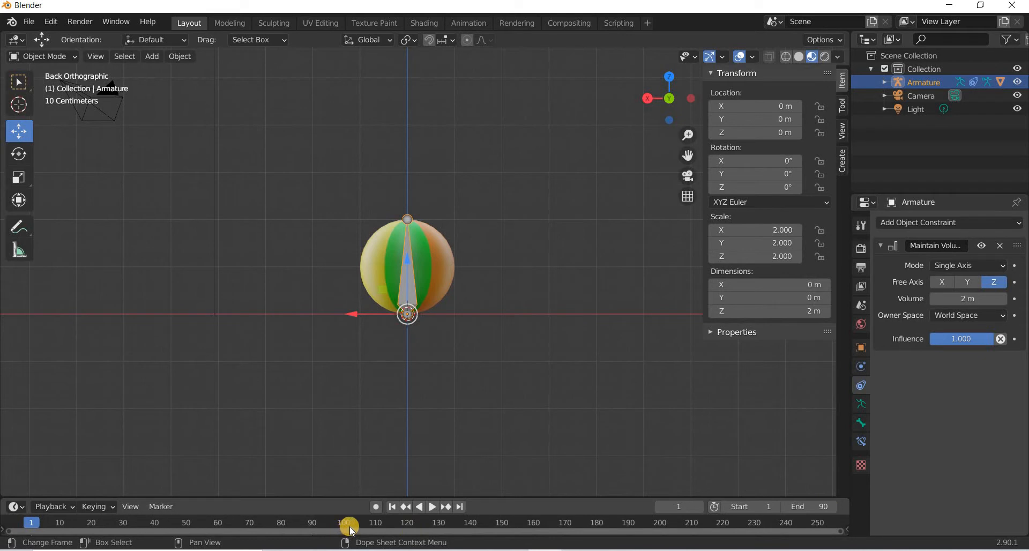
left_click_drag(346, 498, 356, 374)
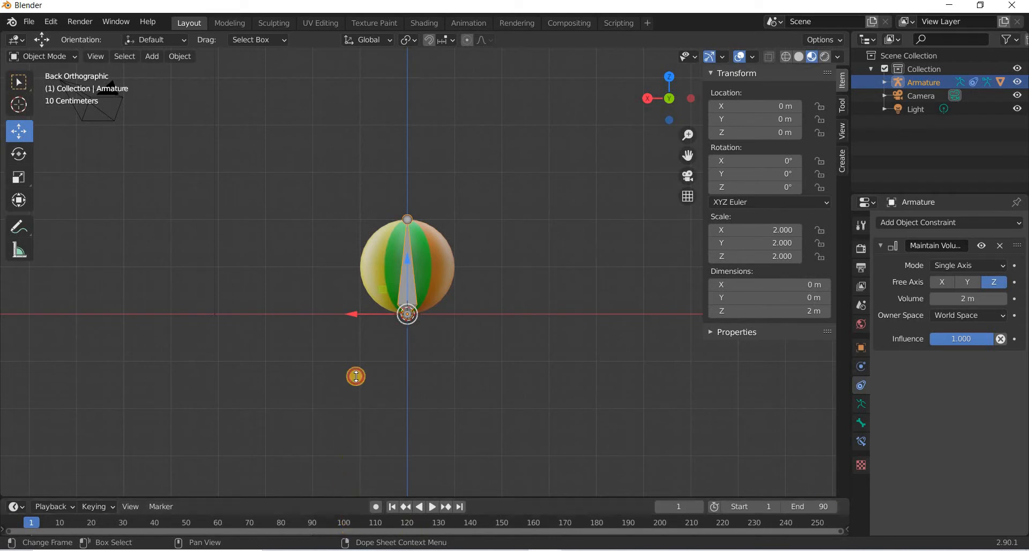
middle_click_drag(91, 450, 343, 454, "ctrl")
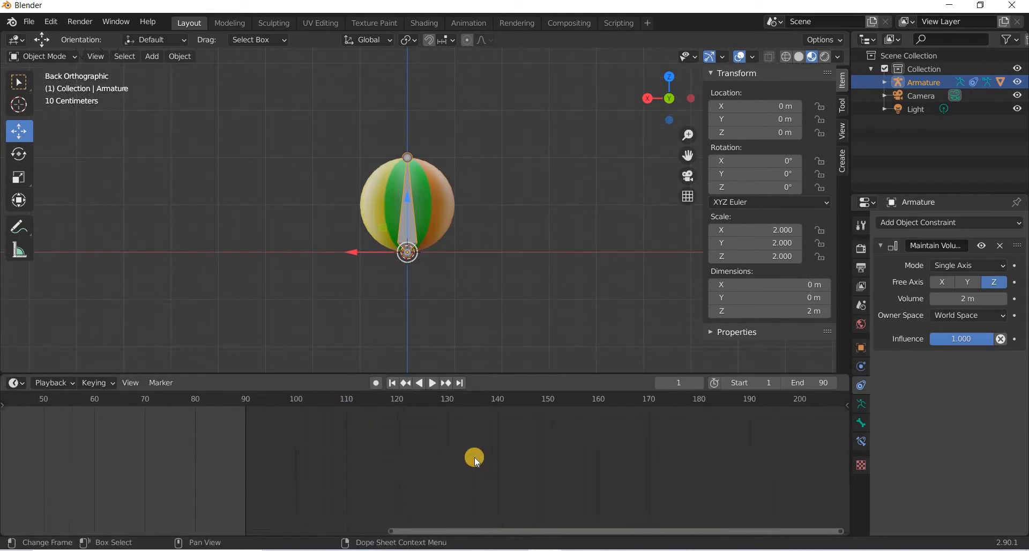
middle_click_drag(166, 455, 465, 457)
middle_click_drag(343, 465, 510, 466, "ctrl")
middle_click_drag(103, 470, 354, 471)
middle_click_drag(477, 472, 334, 471)
Add a plane to the scene as the ground.
scroll(391, 471, "up", 1)
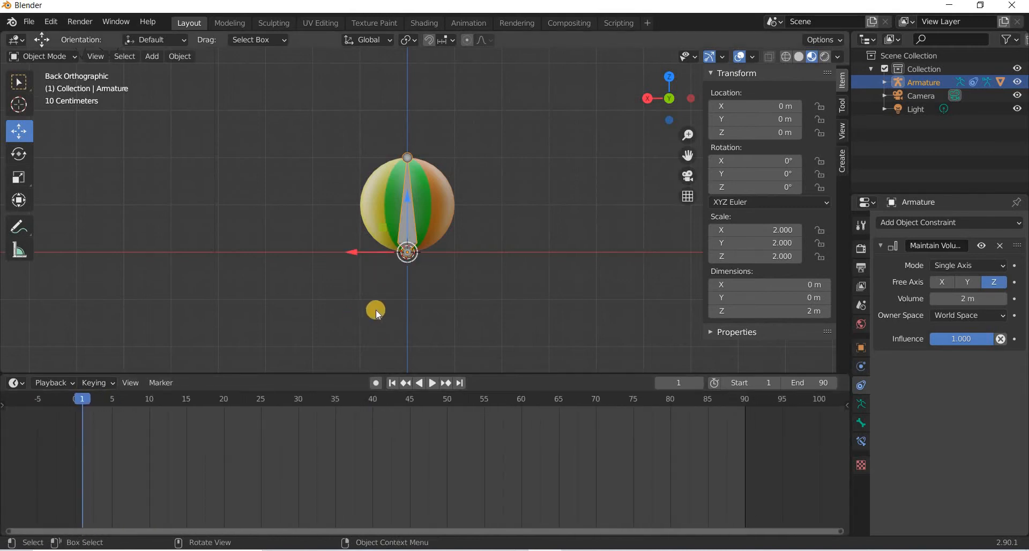
scroll(300, 262, "down", 2)
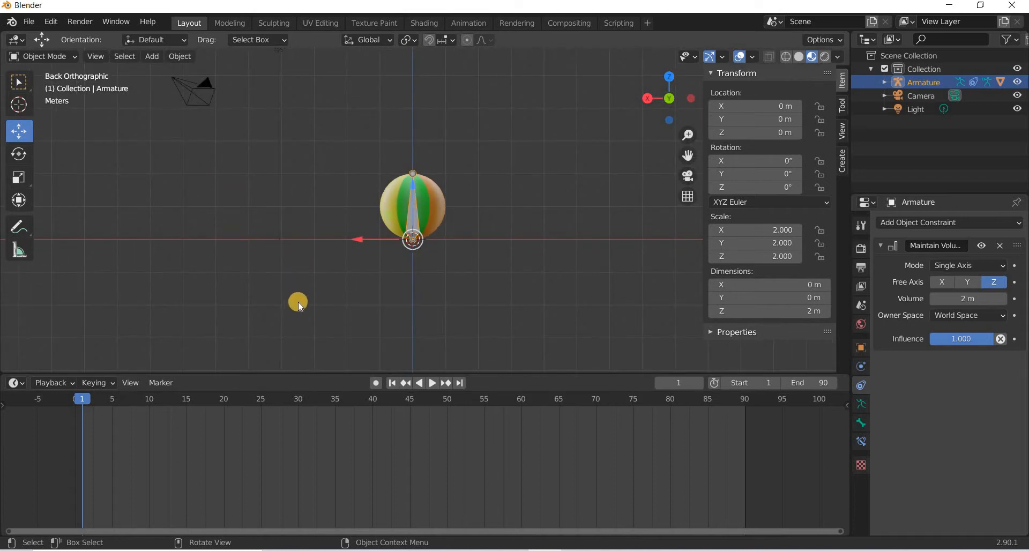
middle_click_drag(299, 304, 220, 213)
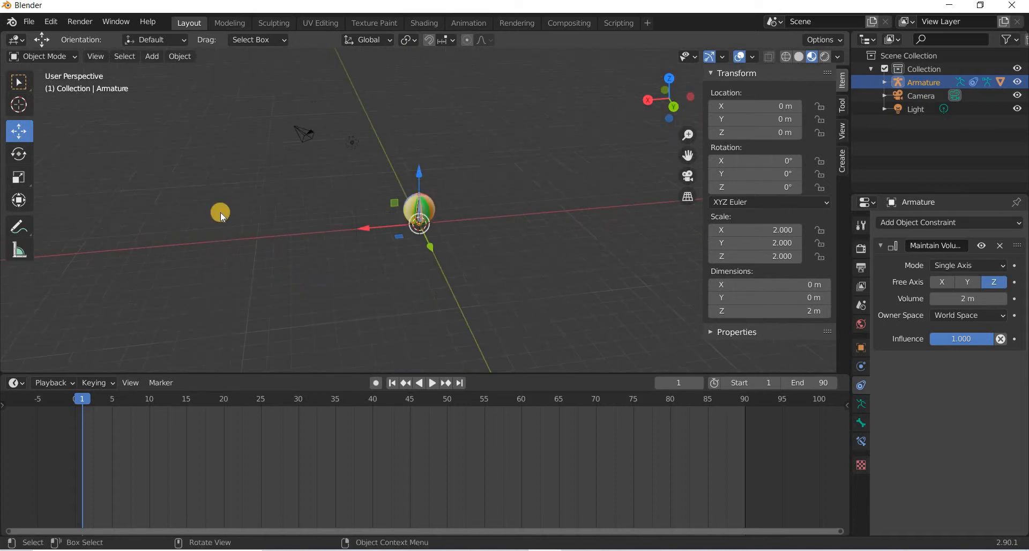
left_click(153, 56)
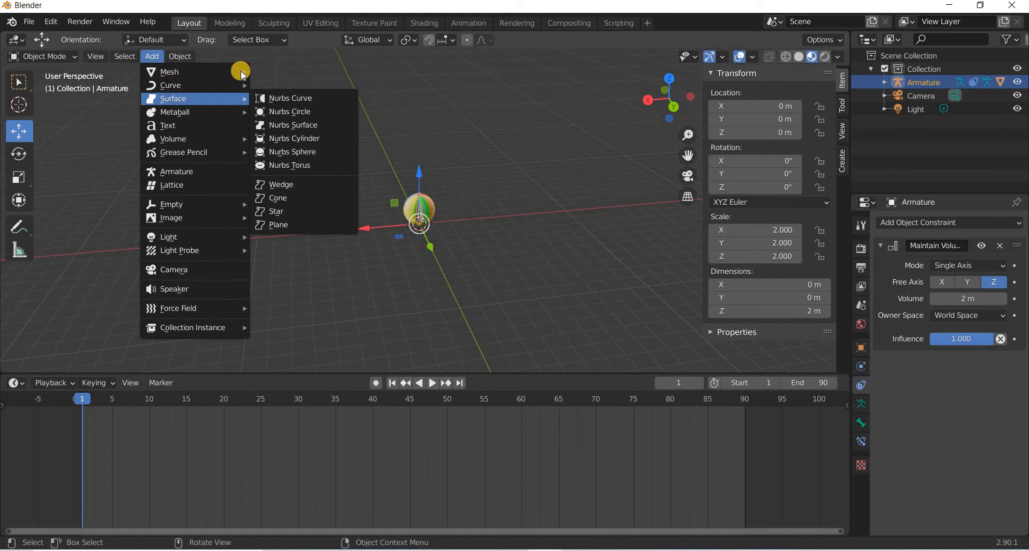
mouse_move(240, 71)
left_click(289, 72)
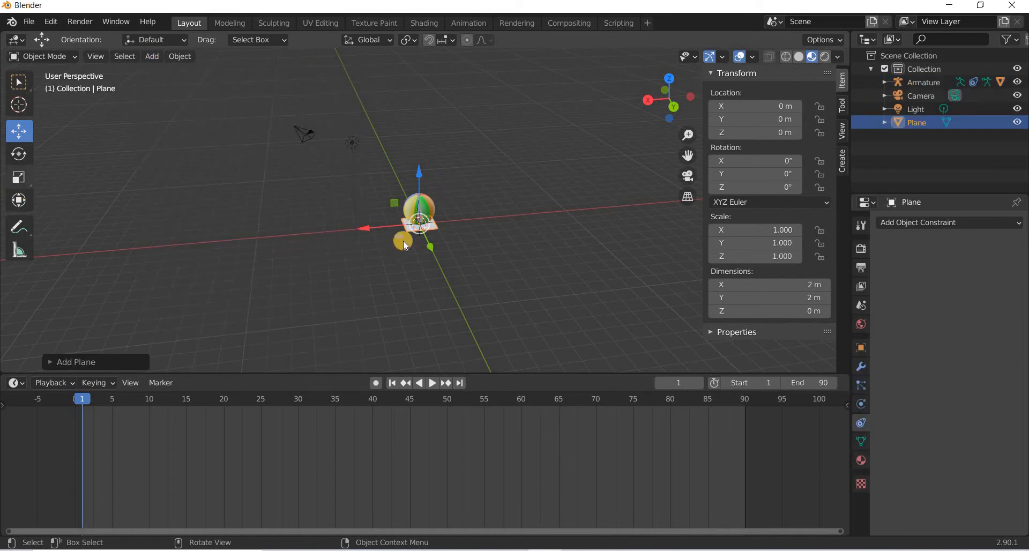
Scale the plane up to about 27.5 m across.
left_click(19, 178)
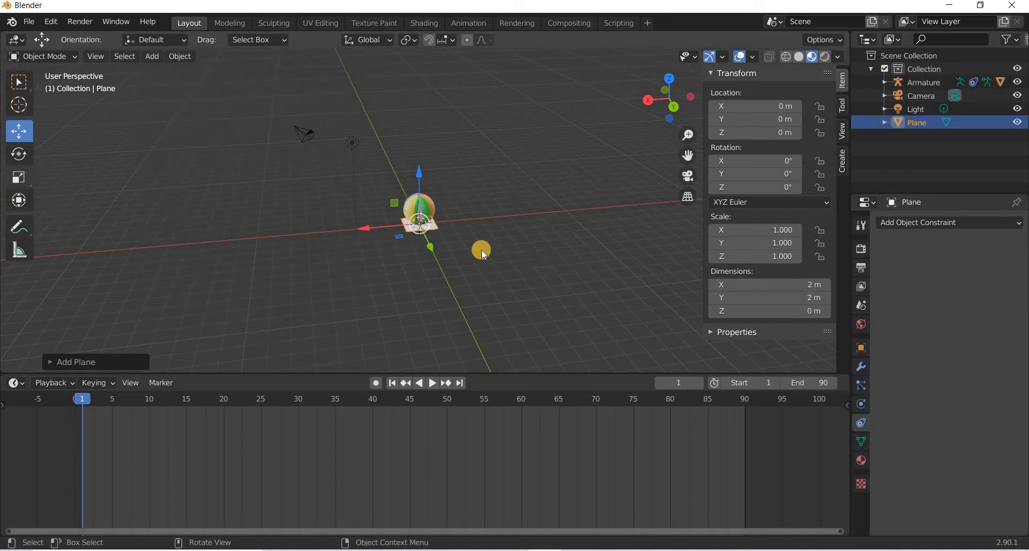
left_click_drag(462, 248, 278, 103)
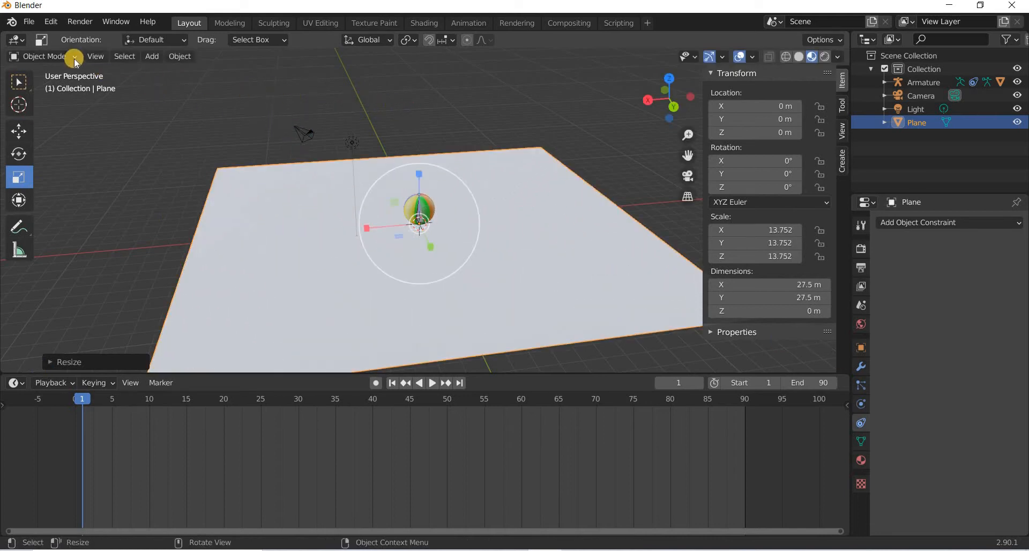
Enable the Camera to View lock in the viewport's view settings.
left_click(95, 57)
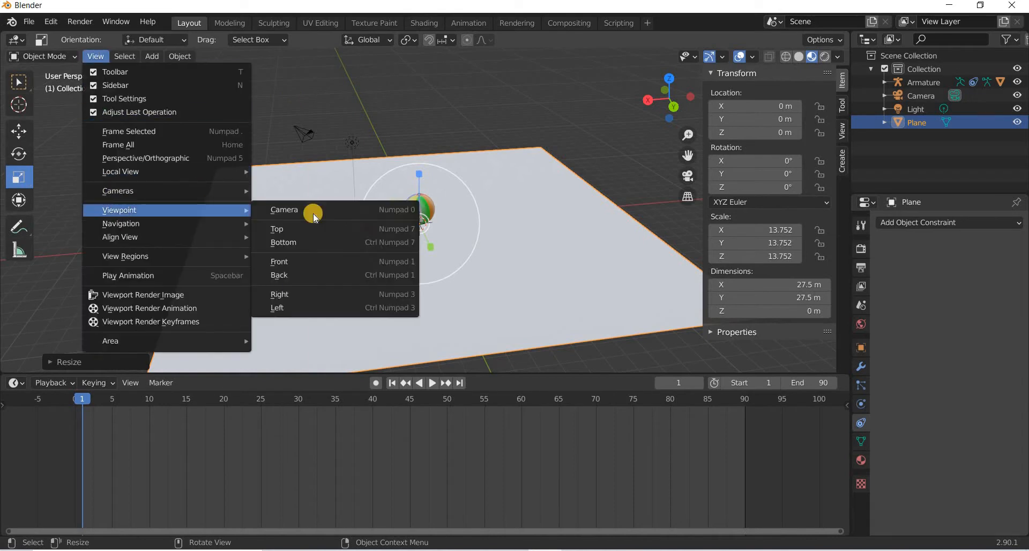
left_click(402, 212)
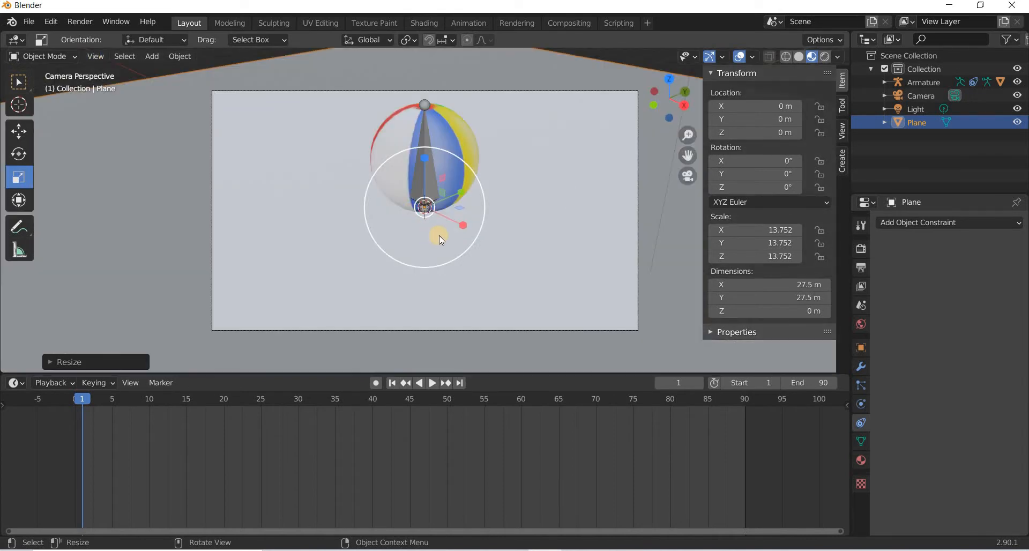
key("ctrl+KP_1")
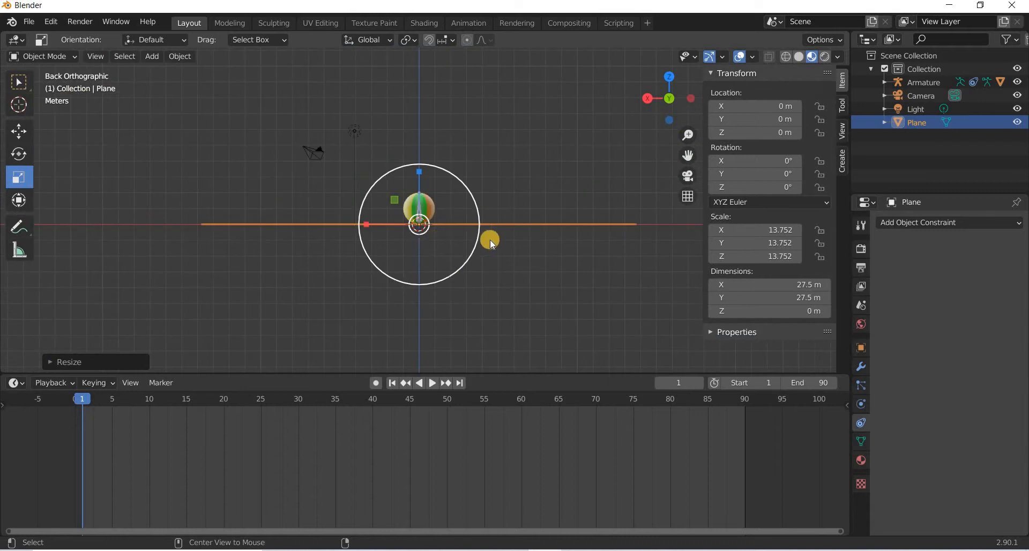
left_click(843, 137)
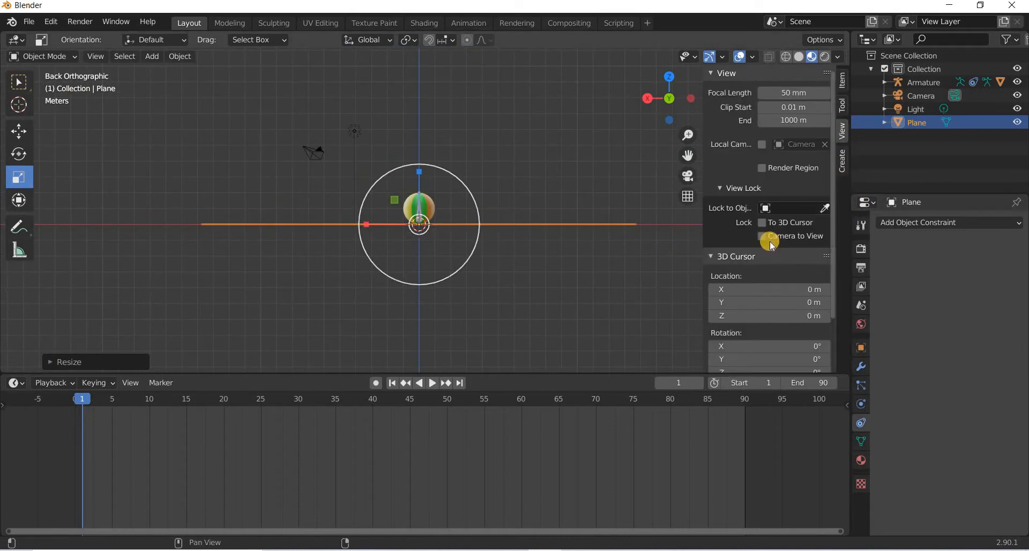
left_click(95, 56)
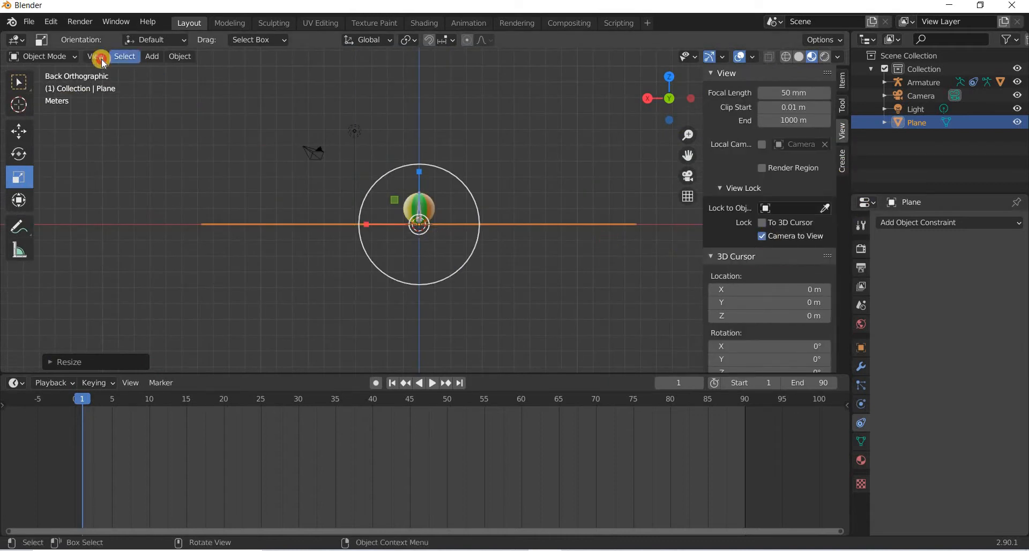
Reposition the camera in camera view so the ball sits above the ground plane's horizon.
mouse_move(122, 209)
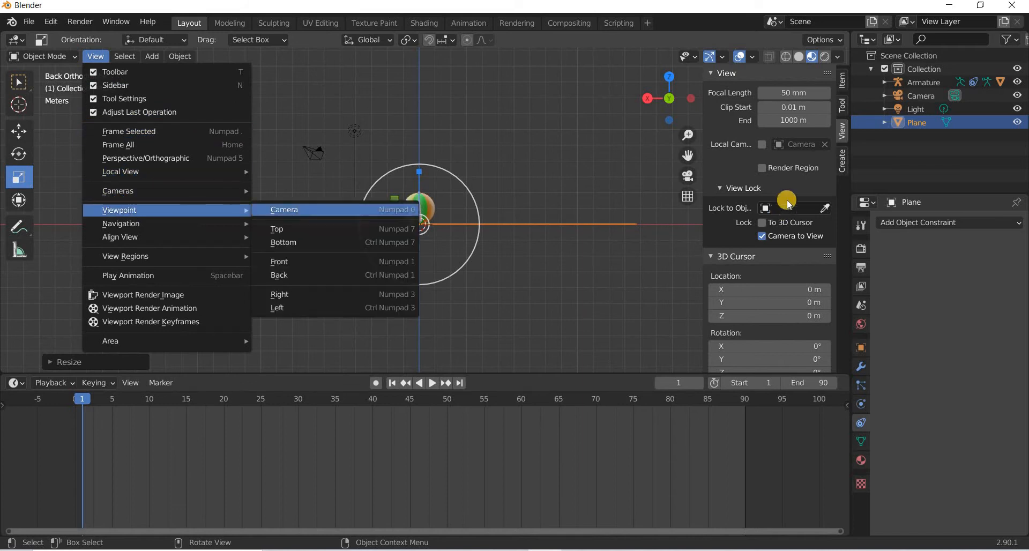
left_click(282, 209)
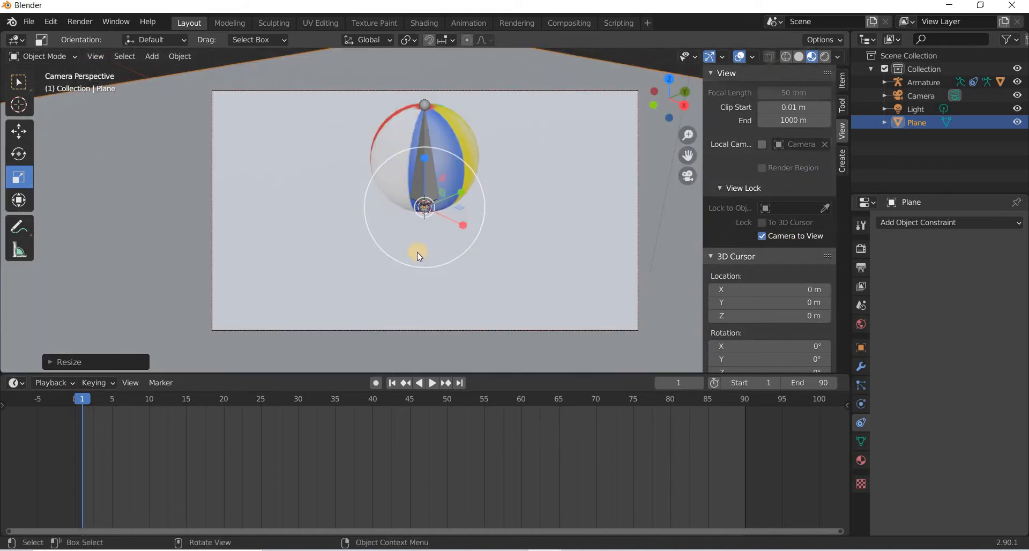
key("ctrl+KP_1")
middle_click_drag(481, 264, 439, 253)
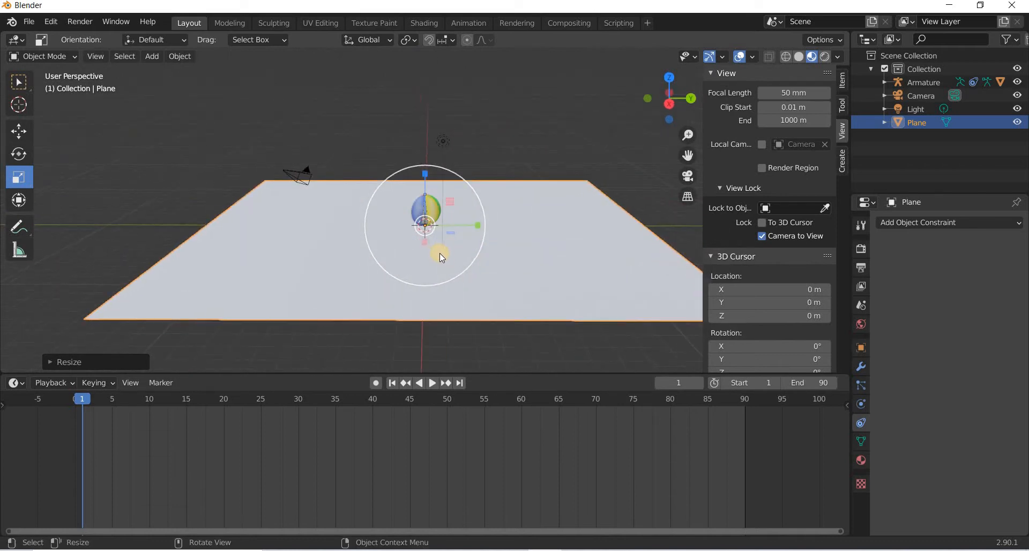
left_click(96, 56)
mouse_move(242, 210)
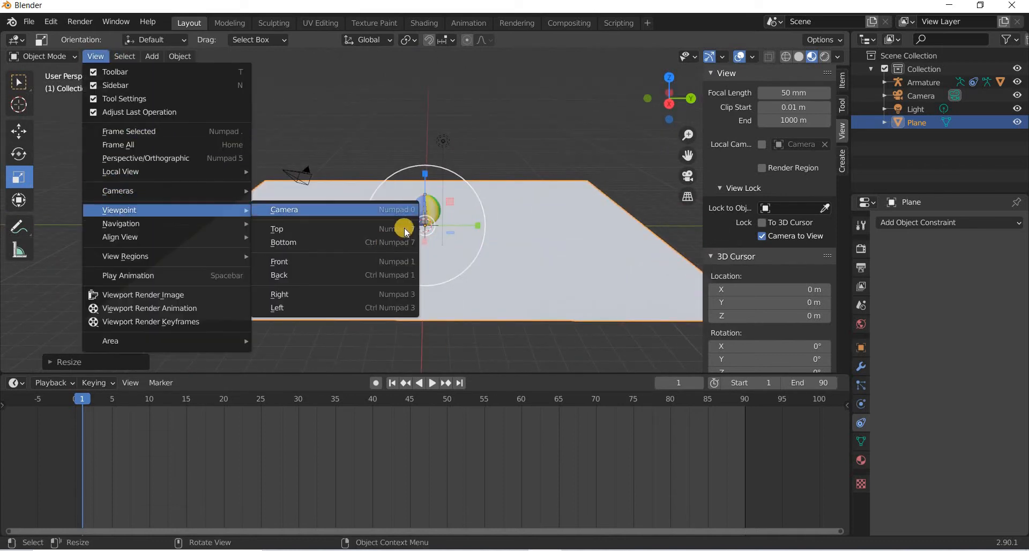
left_click(404, 215)
middle_click_drag(440, 245, 850, 197)
Switch the render engine to Cycles.
left_click(863, 250)
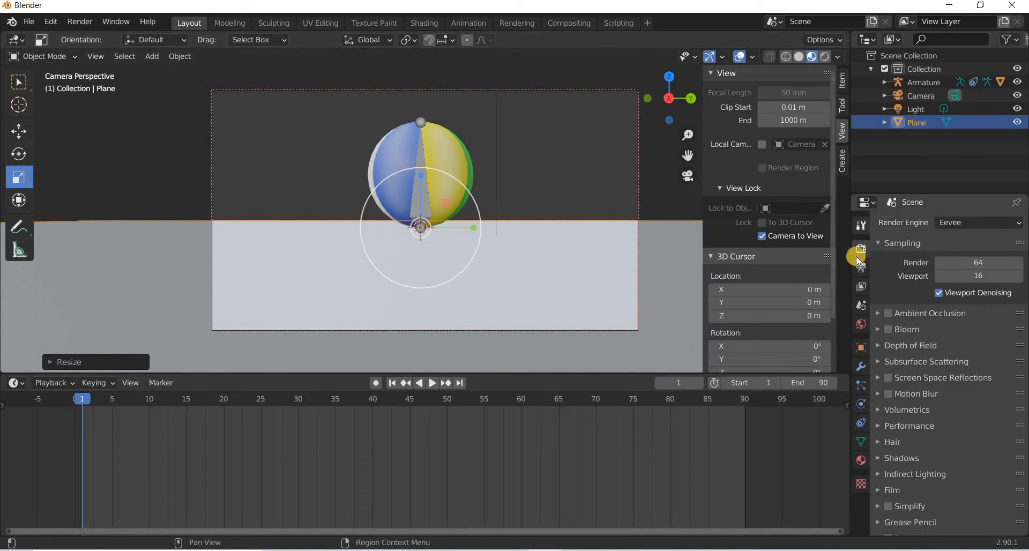
left_click(977, 222)
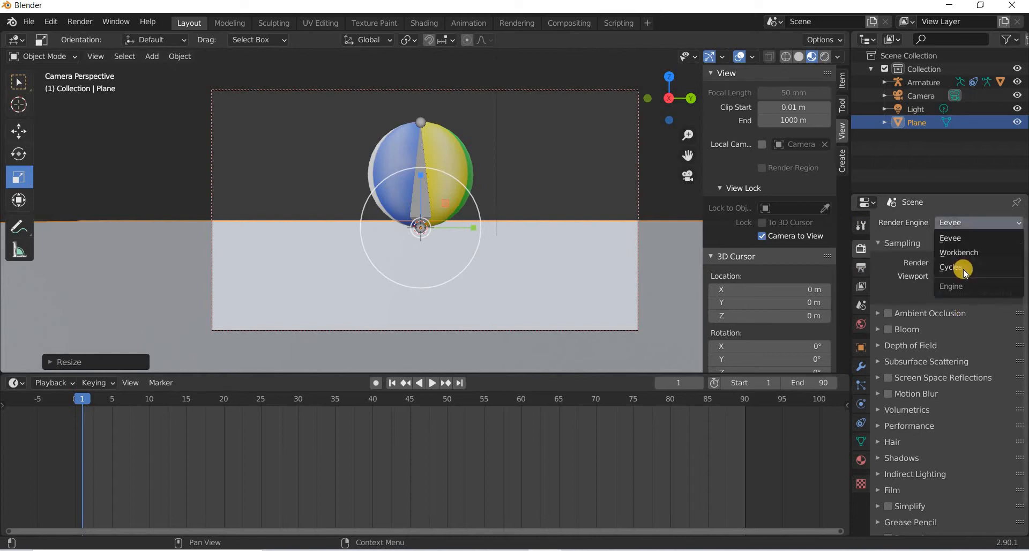
left_click(963, 268)
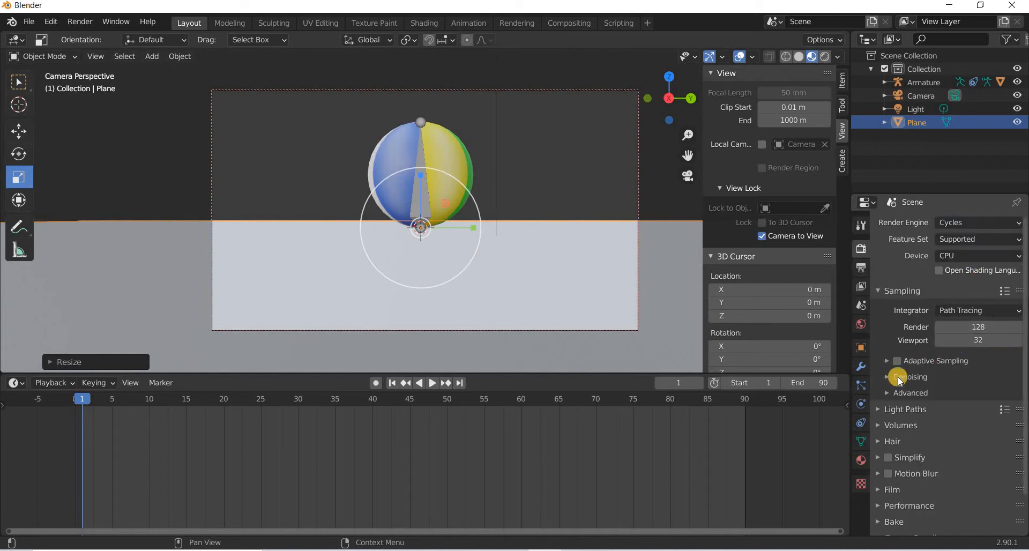
Set the output resolution to 720 by 406 px.
left_click(864, 272)
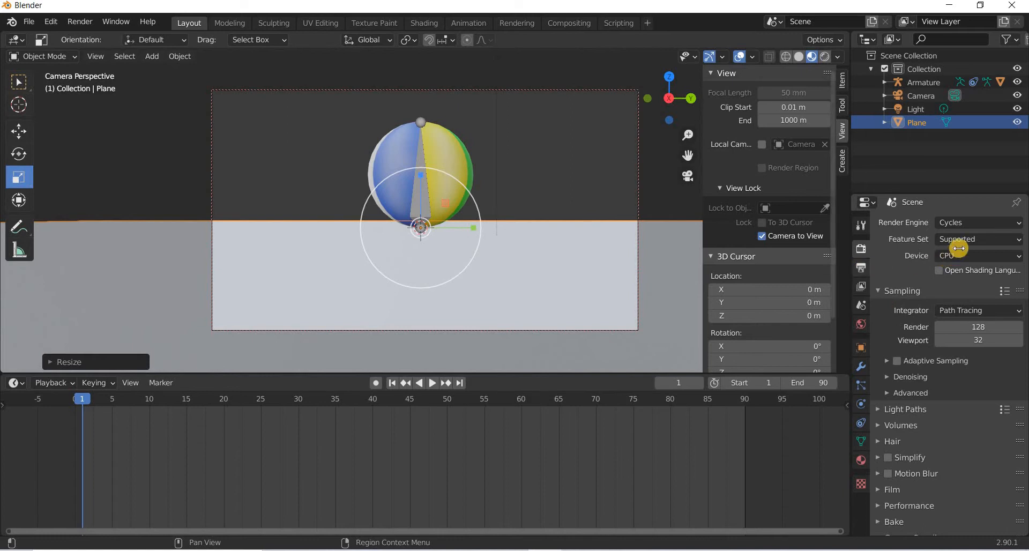
left_click(967, 239)
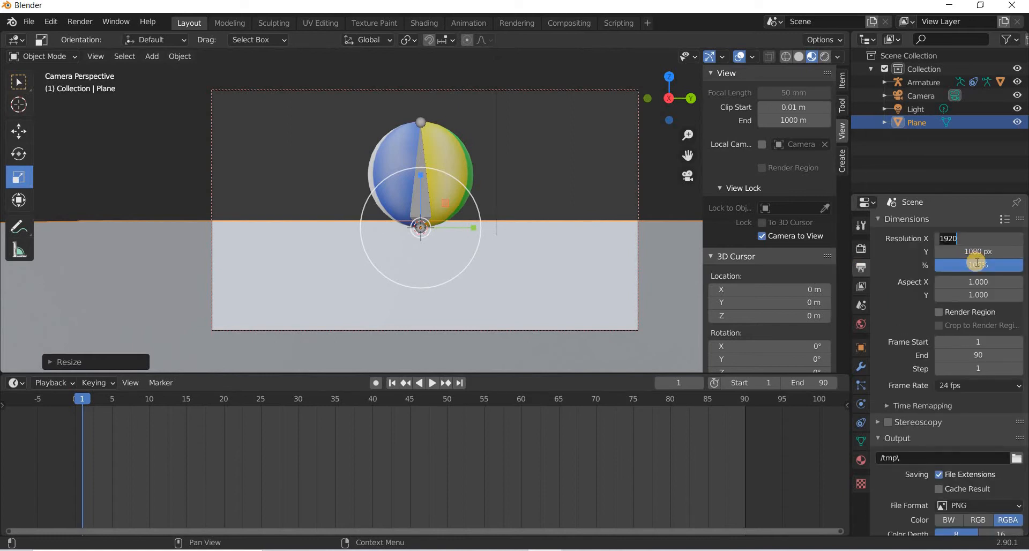
type("720")
key("Return")
left_click(973, 248)
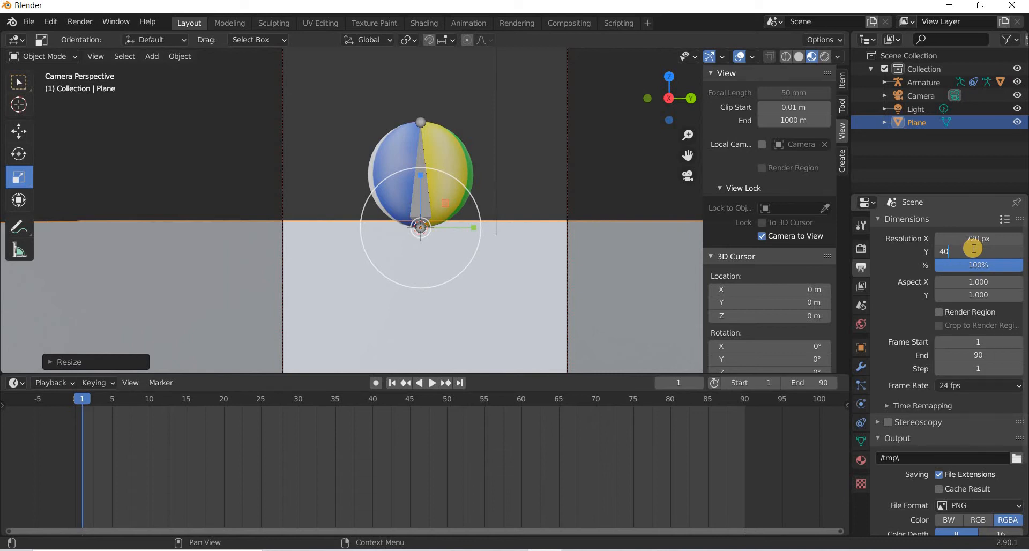
type("406")
key("Return")
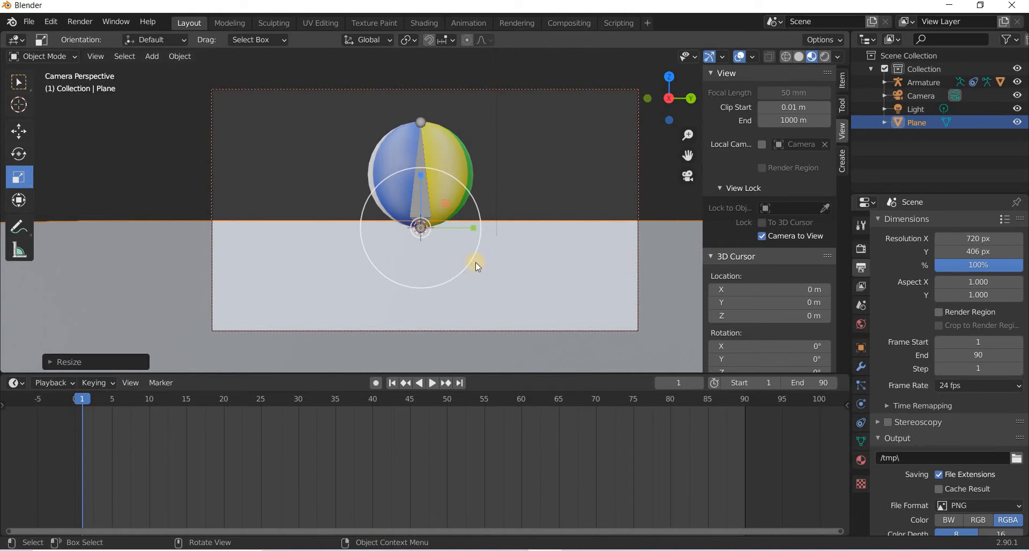
Fine-tune the camera framing in camera view so the horizon sits slightly lower behind the ball.
scroll(445, 246, "down", 2)
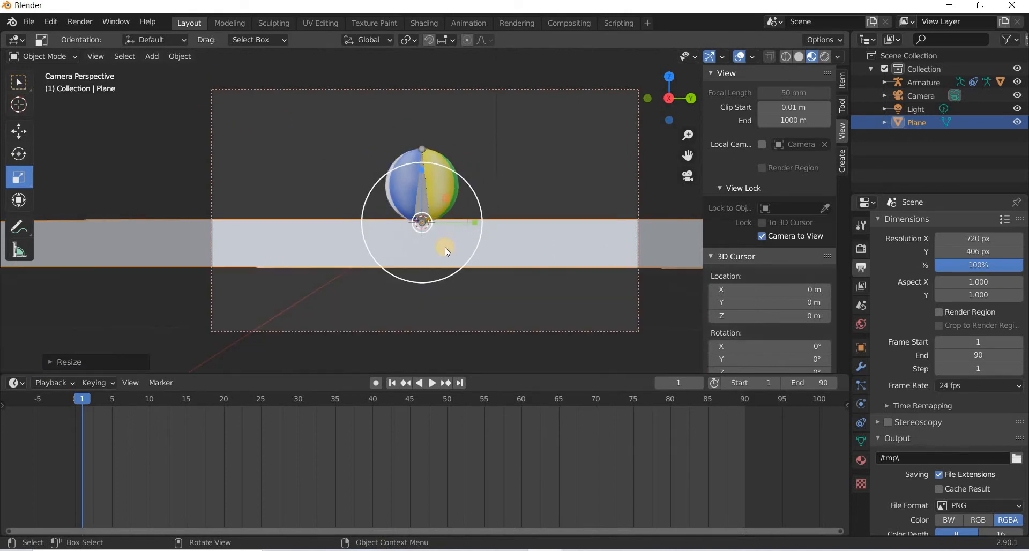
scroll(445, 246, "up", 1)
scroll(445, 246, "down", 1)
middle_click_drag(445, 247, 451, 249)
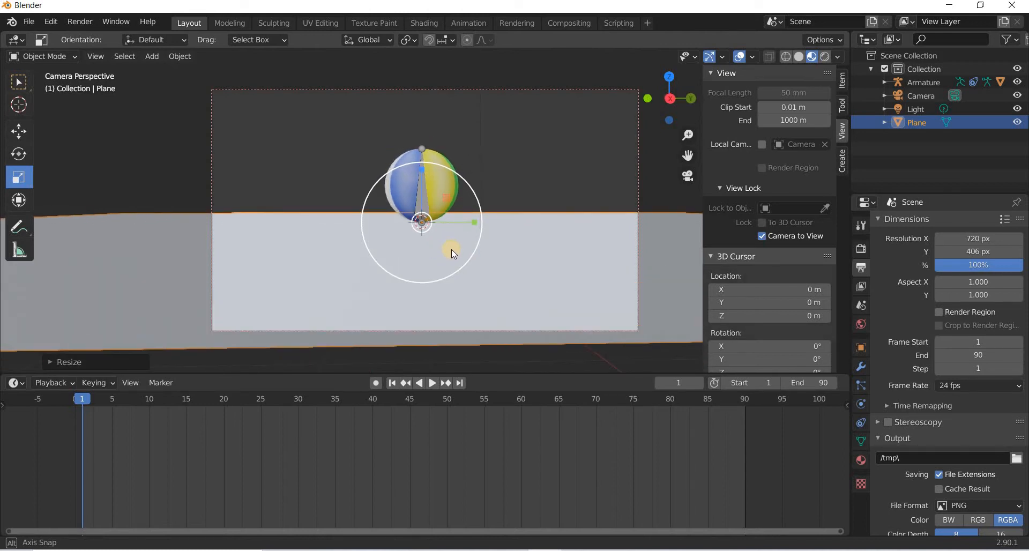
With the Move tool, shift the armature and ball to the left edge of the camera frame.
left_click(20, 131)
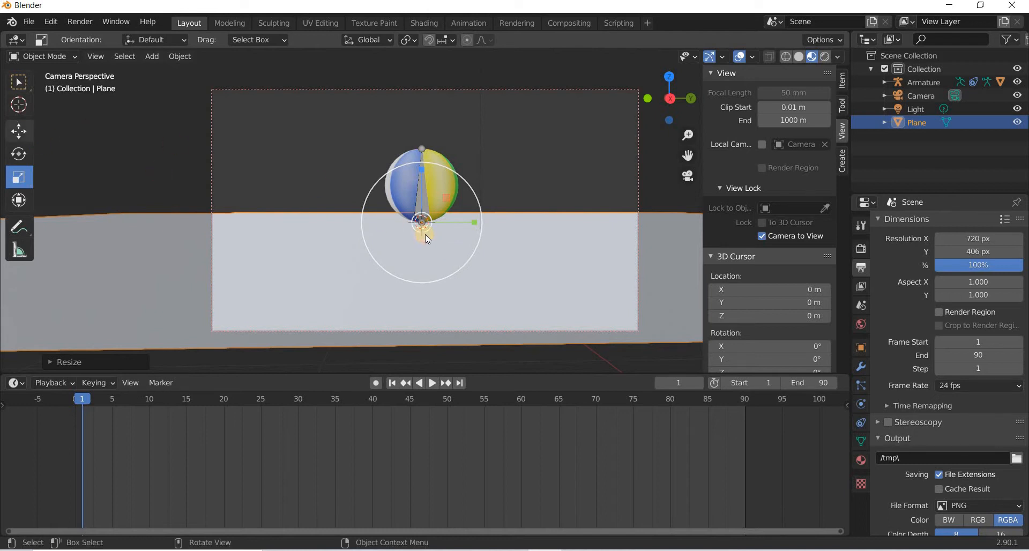
left_click_drag(413, 221, 435, 194)
left_click(427, 208)
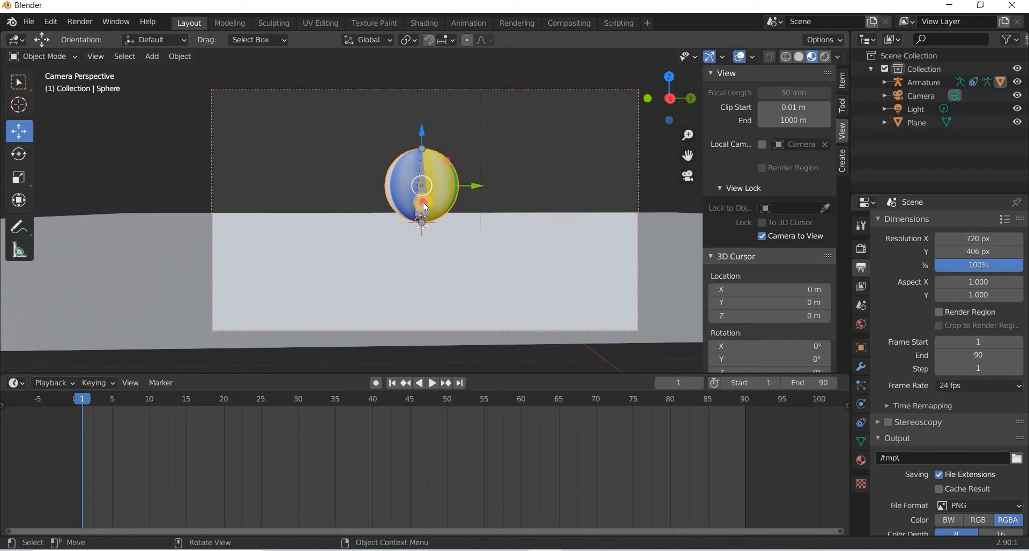
left_click(476, 224)
left_click_drag(472, 222, 250, 223)
left_click_drag(227, 185, 204, 82)
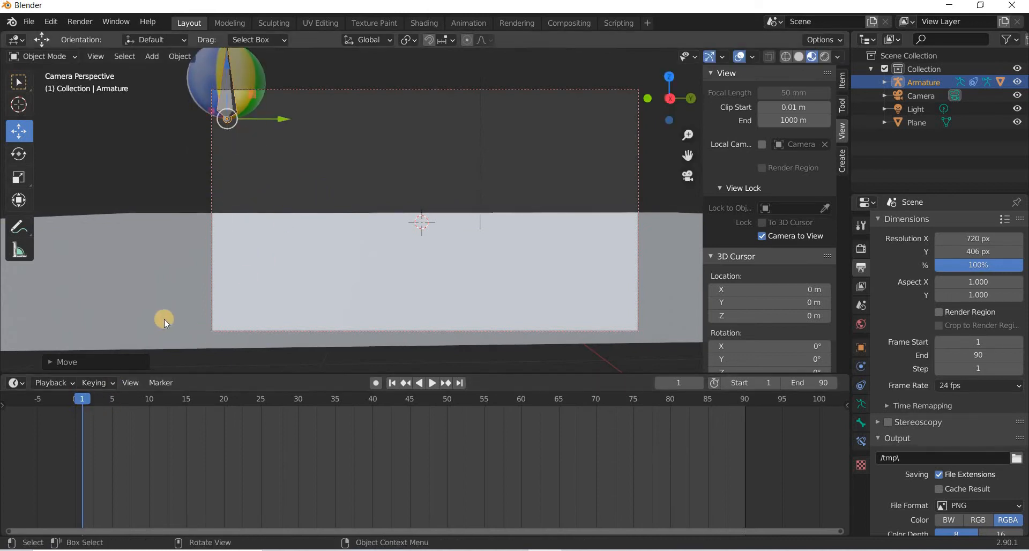
key("ctrl+z")
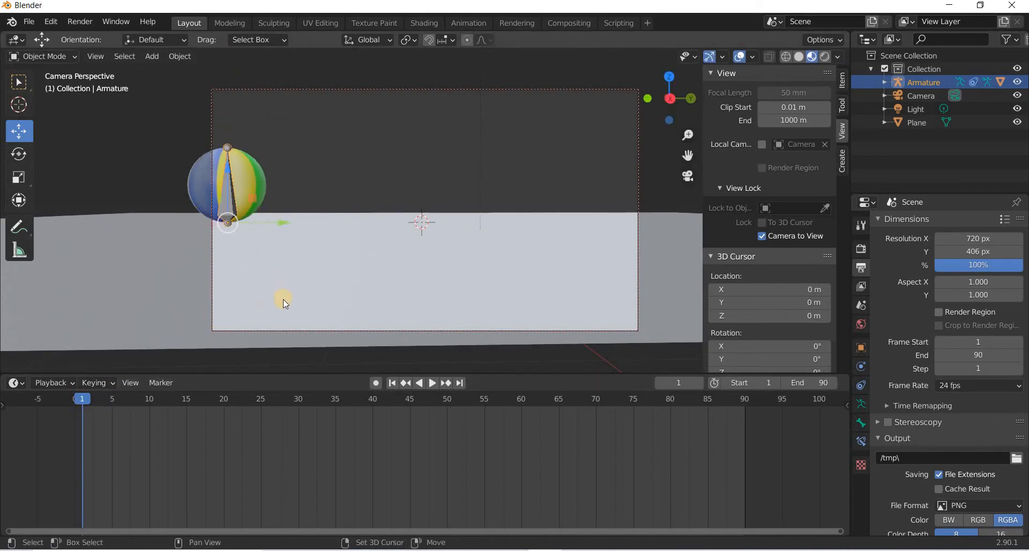
Place the armature at location Y -6 m and Z 4 m so the ball starts high at the frame's left.
scroll(283, 299, "up", 8, "shift")
middle_click_drag(349, 304, 344, 302)
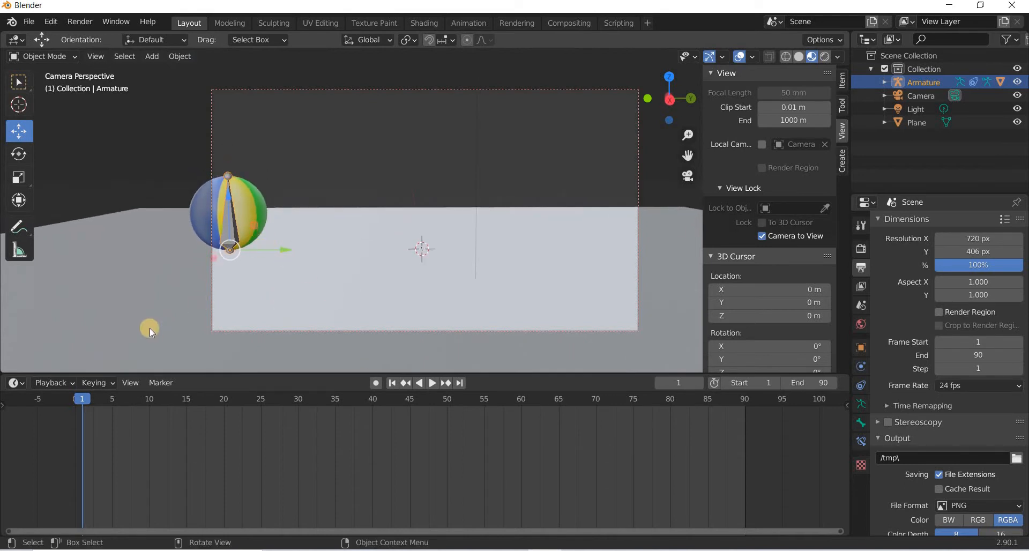
left_click_drag(229, 200, 831, 127)
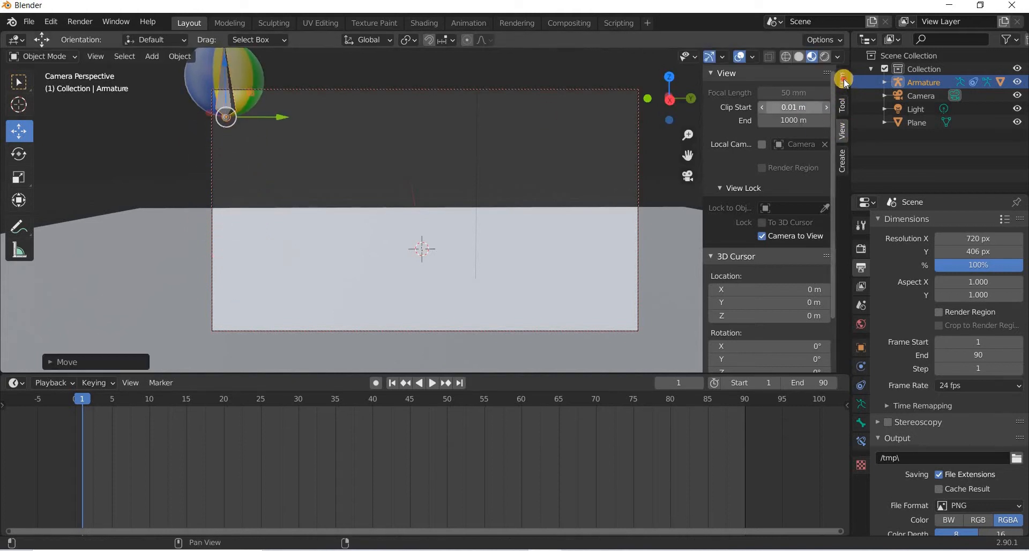
left_click(842, 81)
left_click(777, 118)
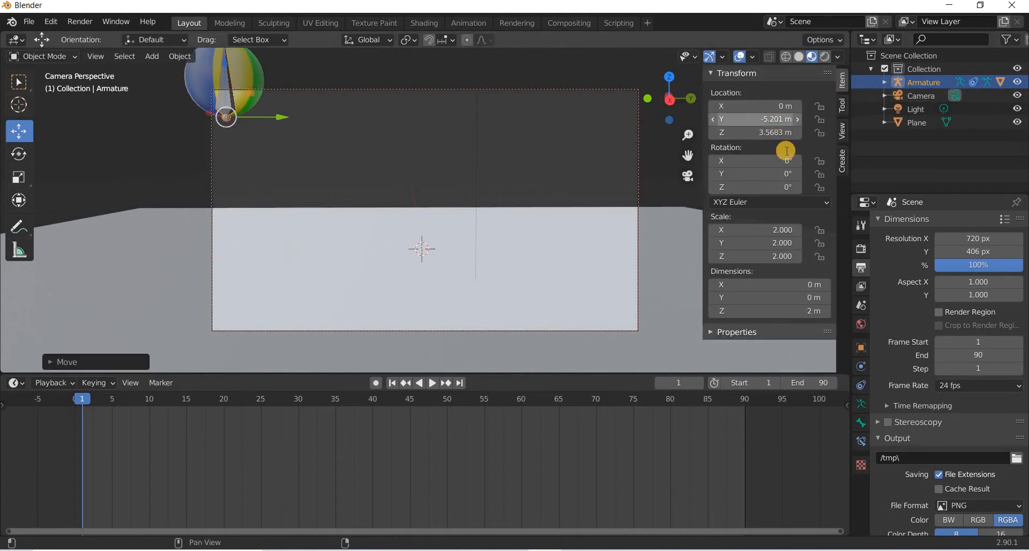
type("-6")
key("Return")
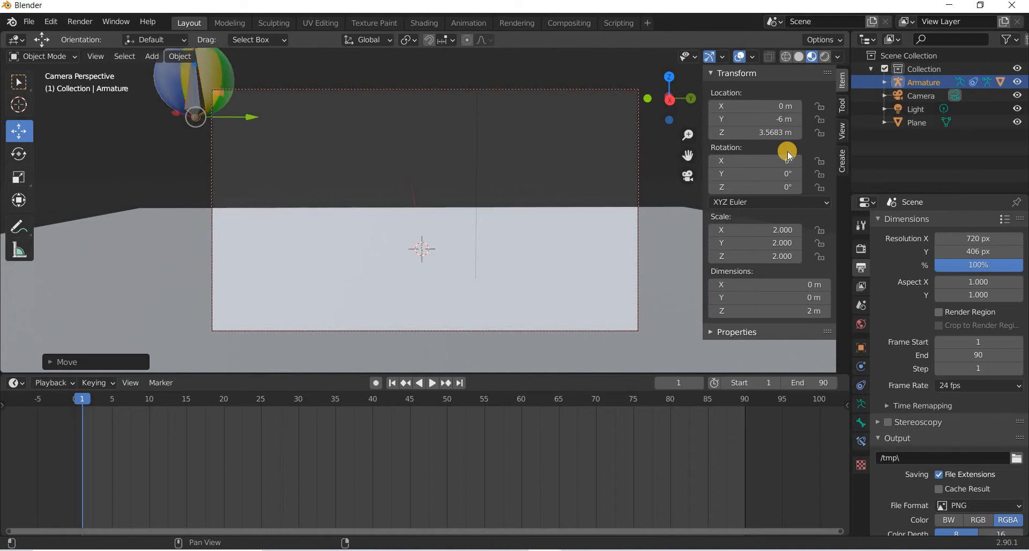
left_click(778, 133)
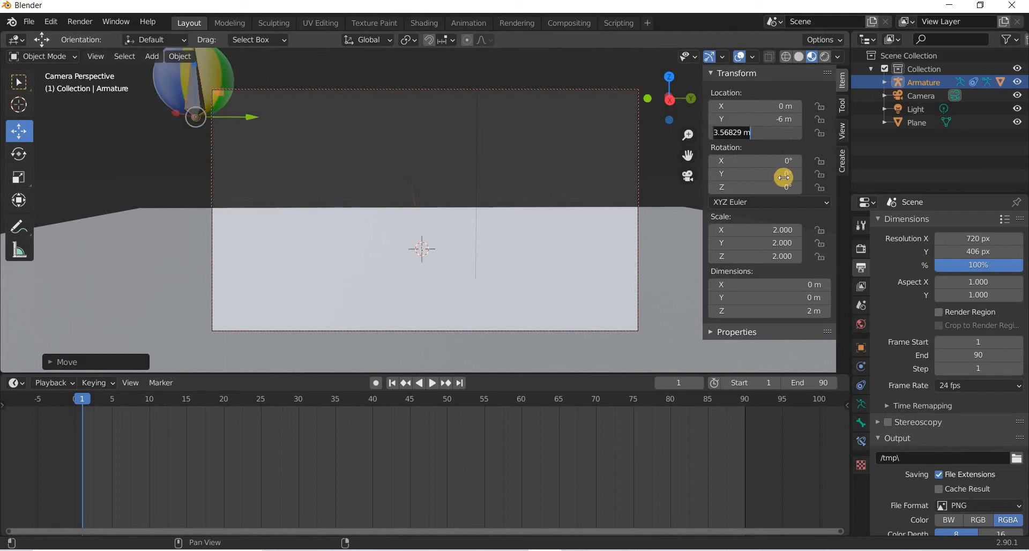
type("4")
key("Return")
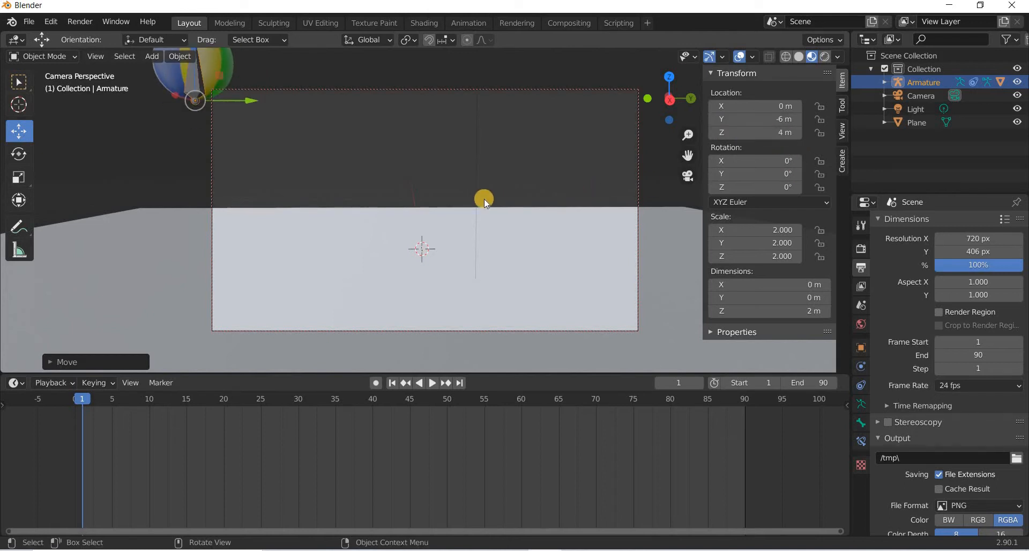
Insert a single keyframe on the armature's Y location.
scroll(484, 199, "down", 1)
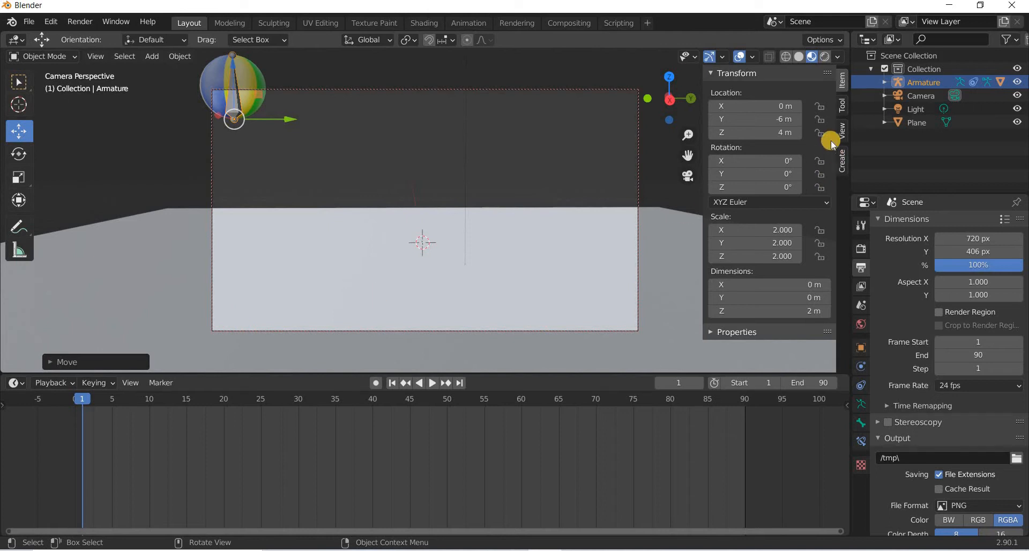
right_click(761, 123)
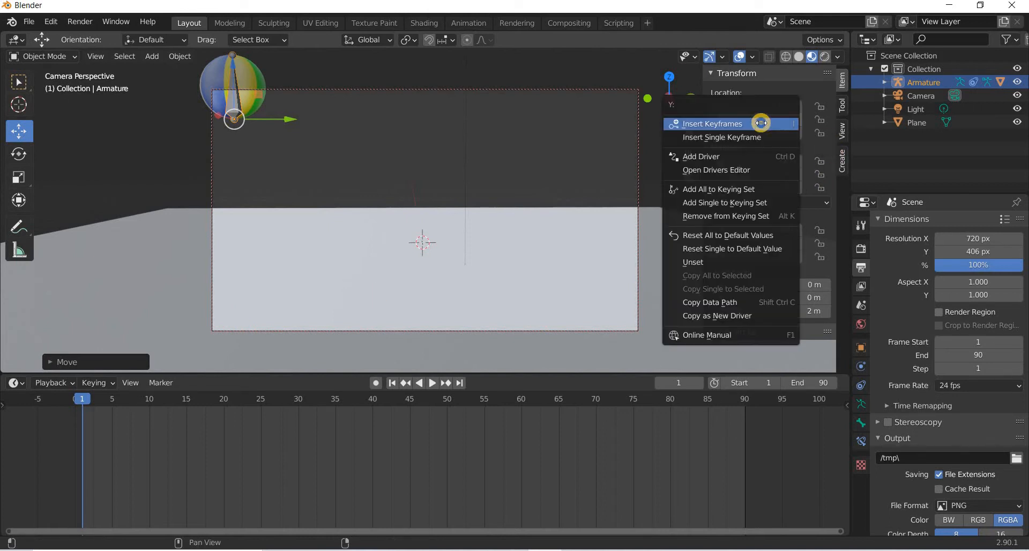
left_click(731, 137)
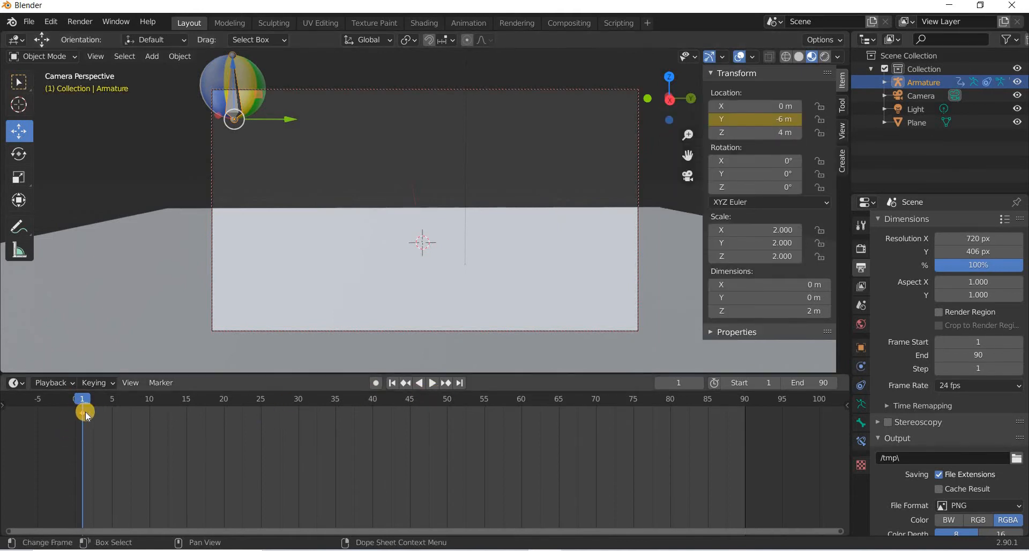
Move the Y location keyframe to frame 0 and set the animation start frame to 0.
left_click(76, 401)
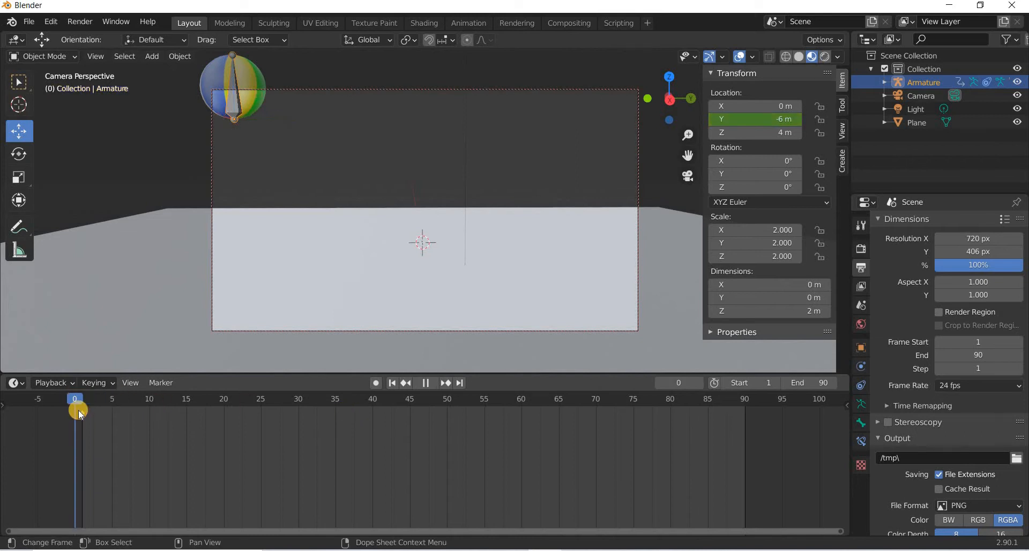
left_click_drag(83, 413, 77, 414)
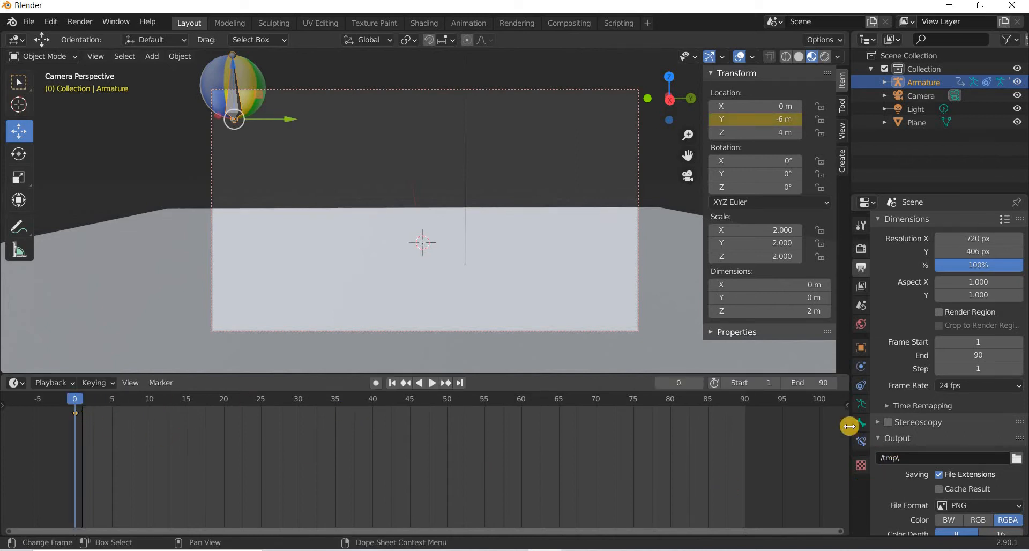
left_click(764, 386)
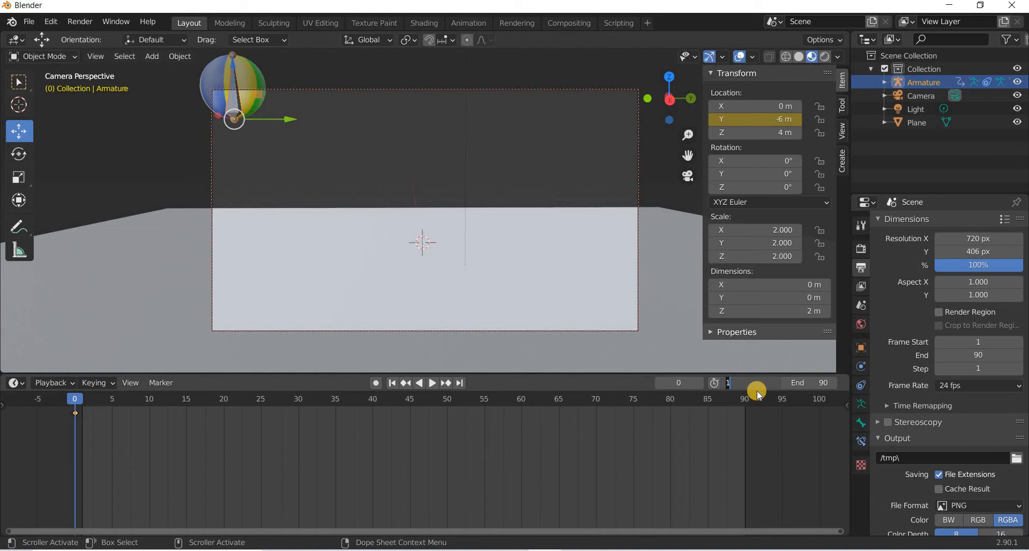
type("0")
key("Return")
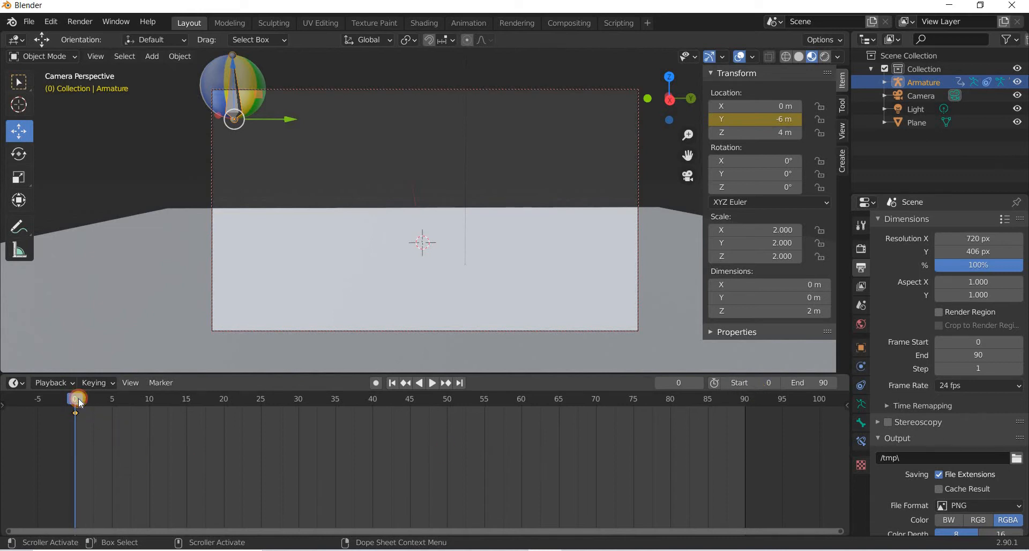
Return to frame 0 and insert a single keyframe on the armature's Z location.
key("space")
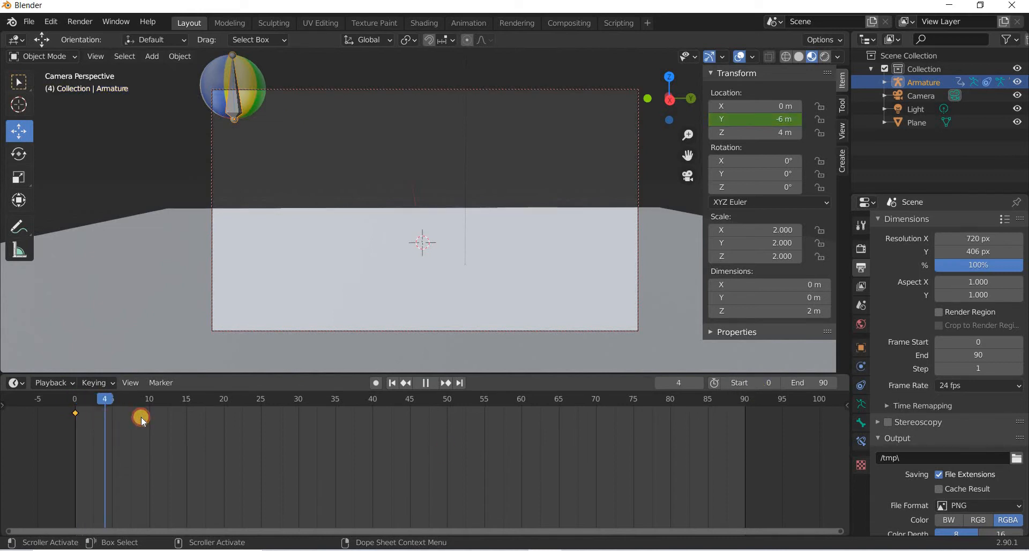
key("space")
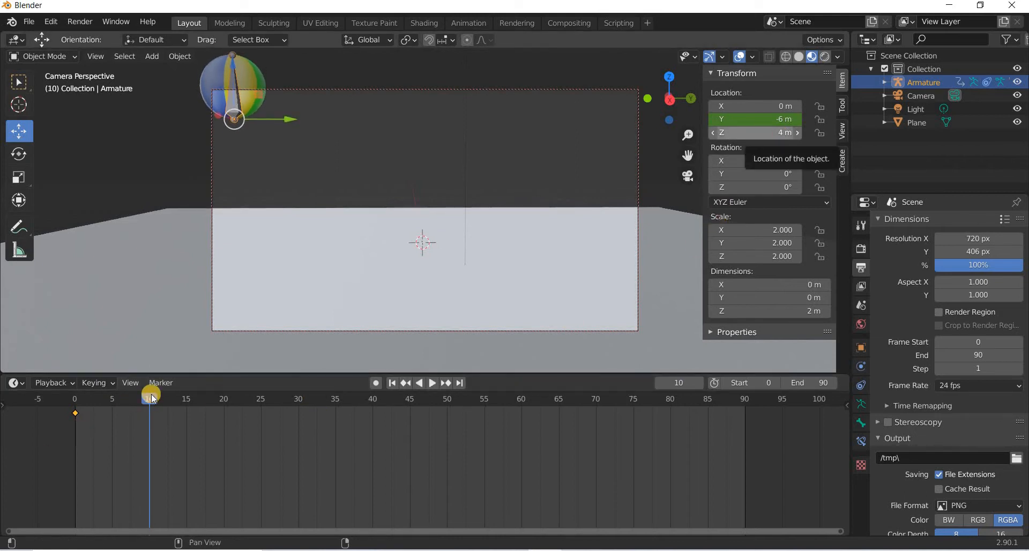
left_click(97, 400)
left_click(80, 403)
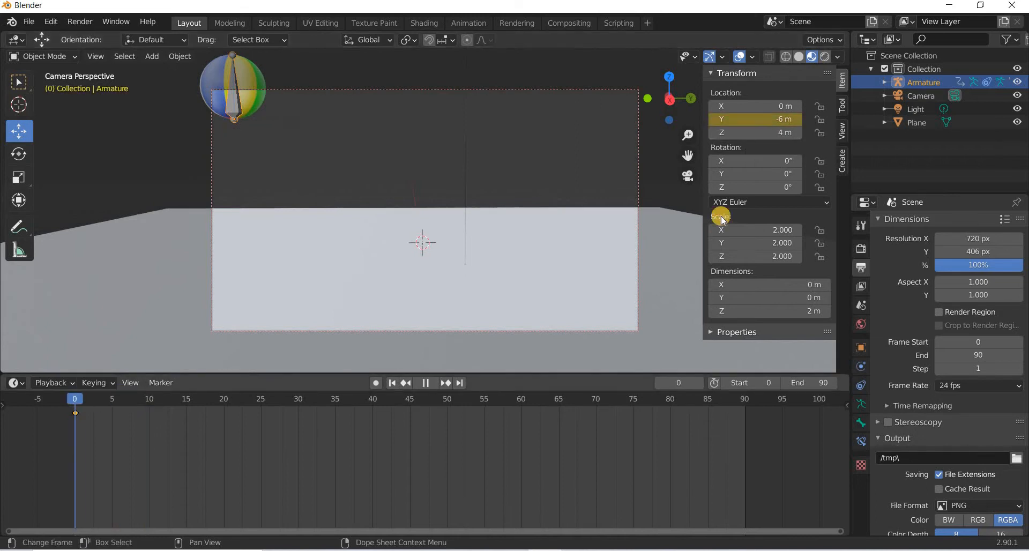
right_click(753, 134)
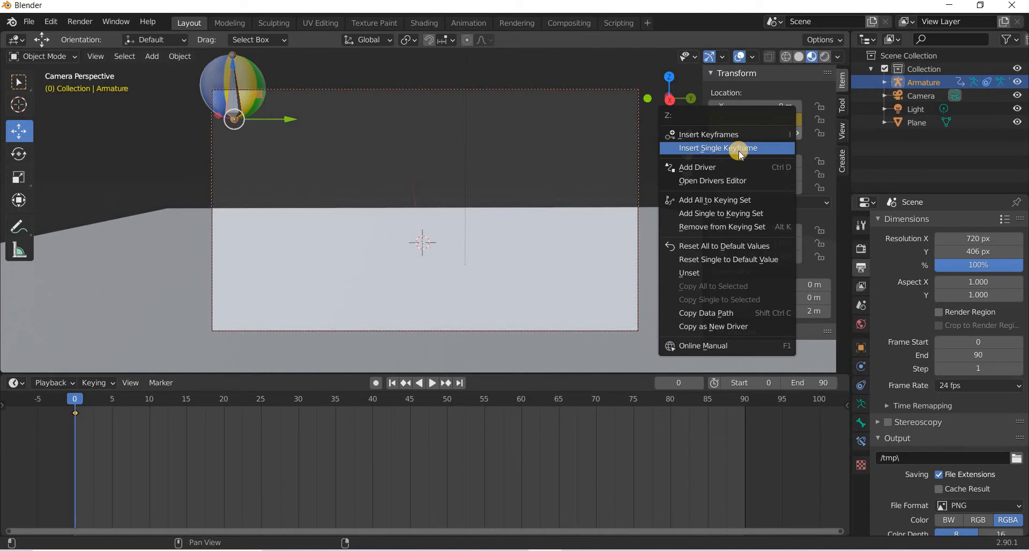
left_click(740, 152)
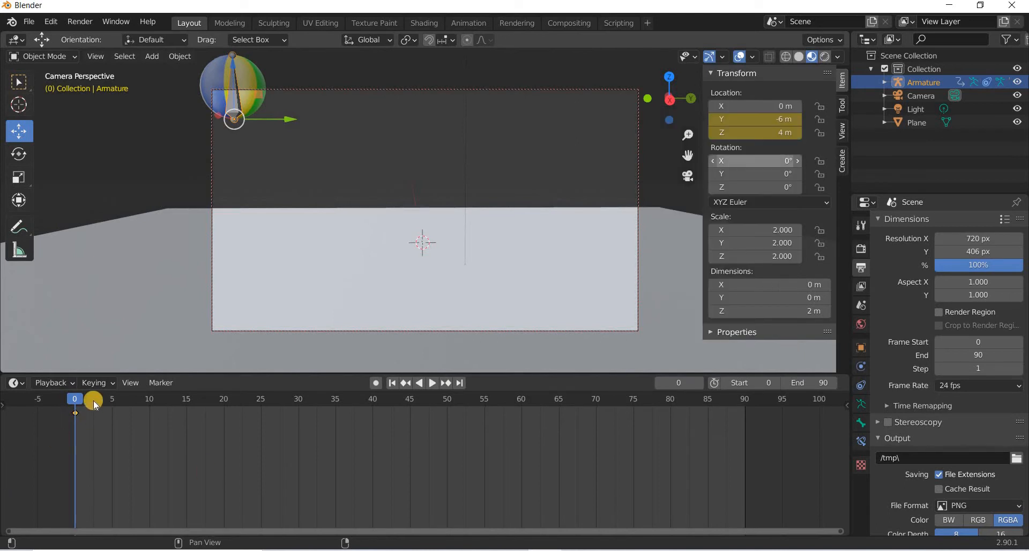
Turn on auto keying and set the armature's Z location to 0 m at frame 10.
left_click(151, 412)
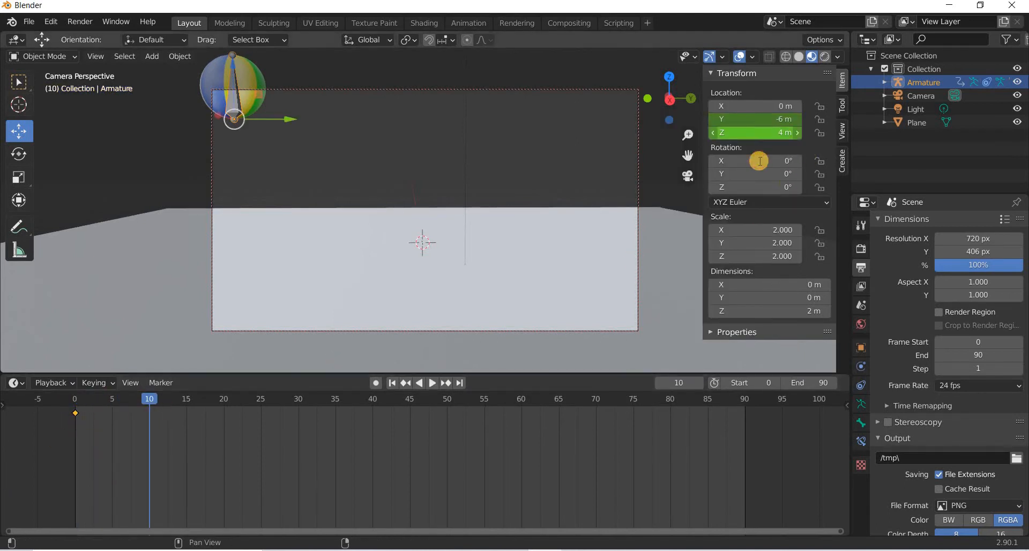
left_click(758, 134)
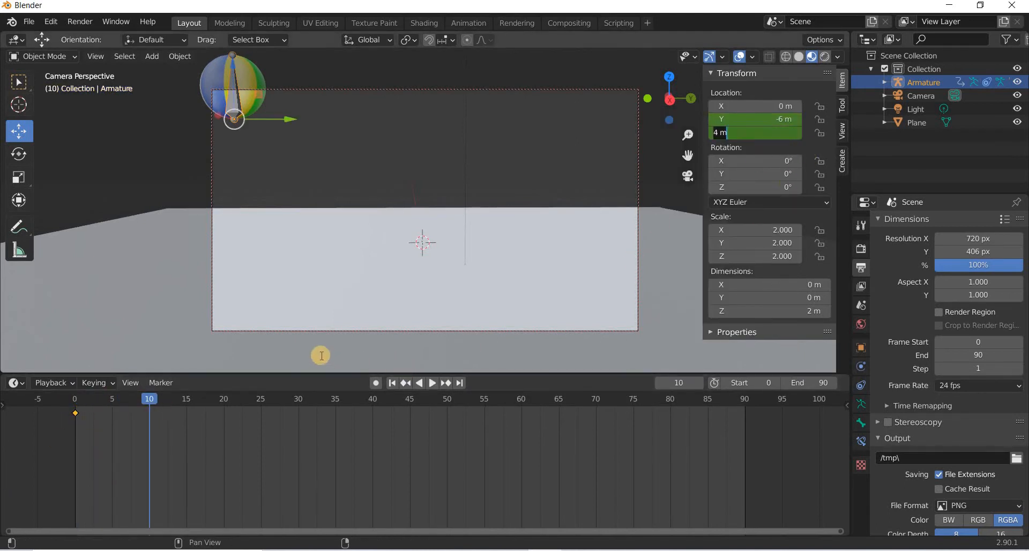
left_click(375, 384)
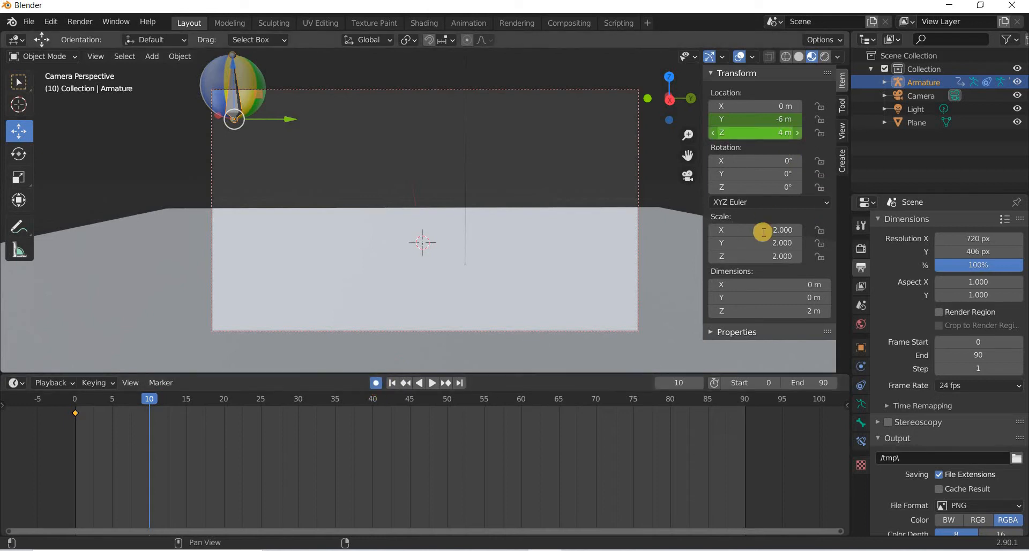
key("Return")
type("0")
key("Return")
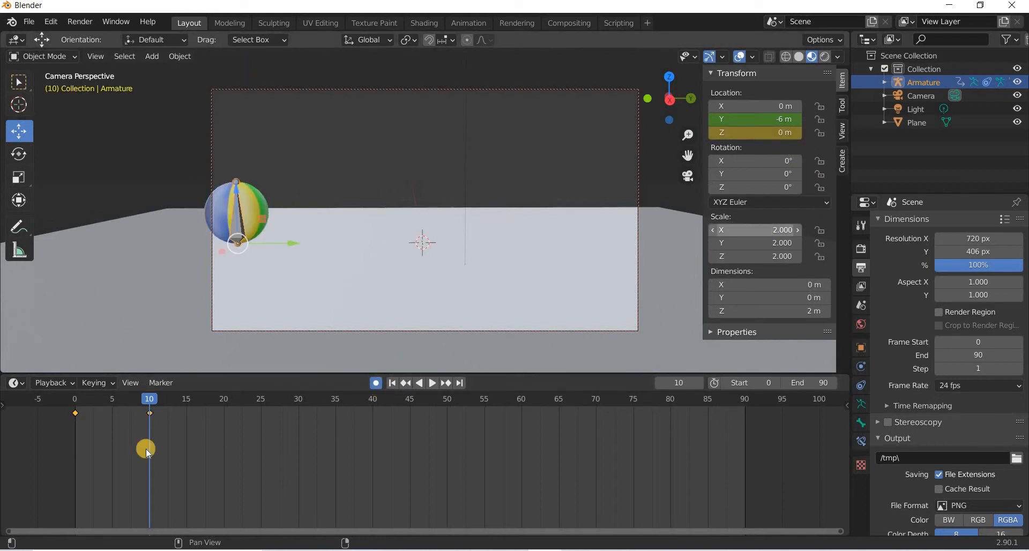
At frame 20, set the armature's Z location to 2.5 m.
left_click_drag(86, 405, 224, 423)
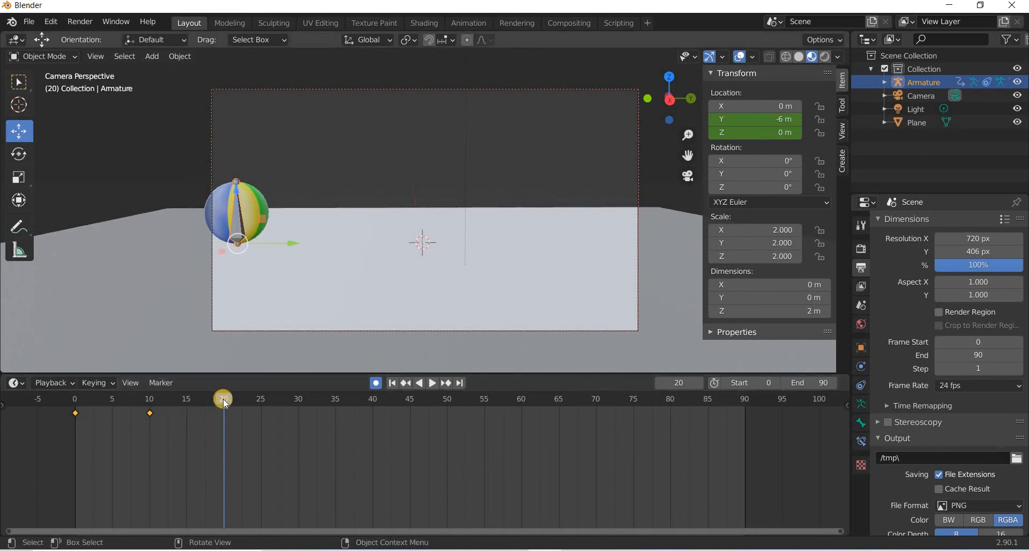
left_click(75, 399)
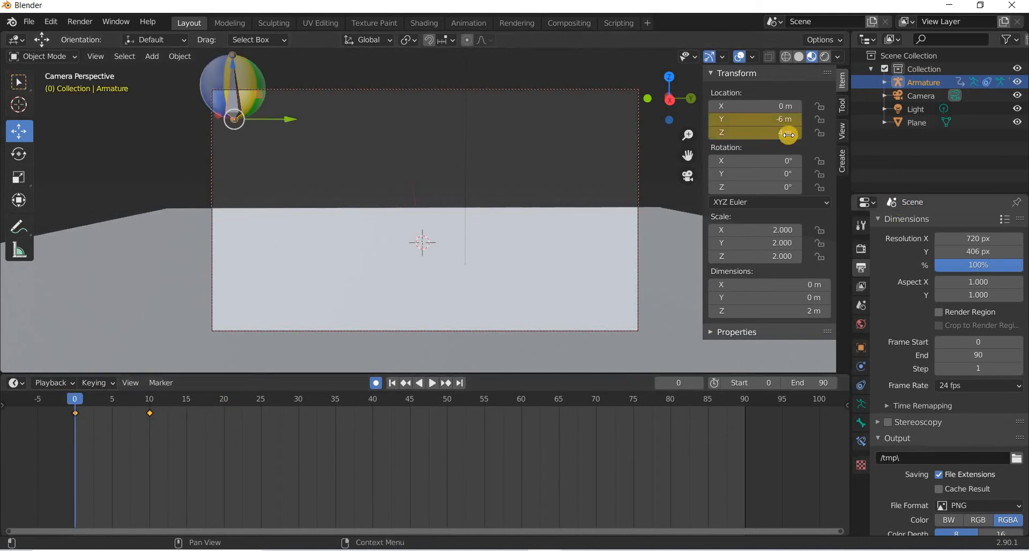
mouse_move(227, 432)
left_mouse_down()
mouse_move(246, 436)
mouse_move(224, 436)
left_mouse_up()
left_click(787, 132)
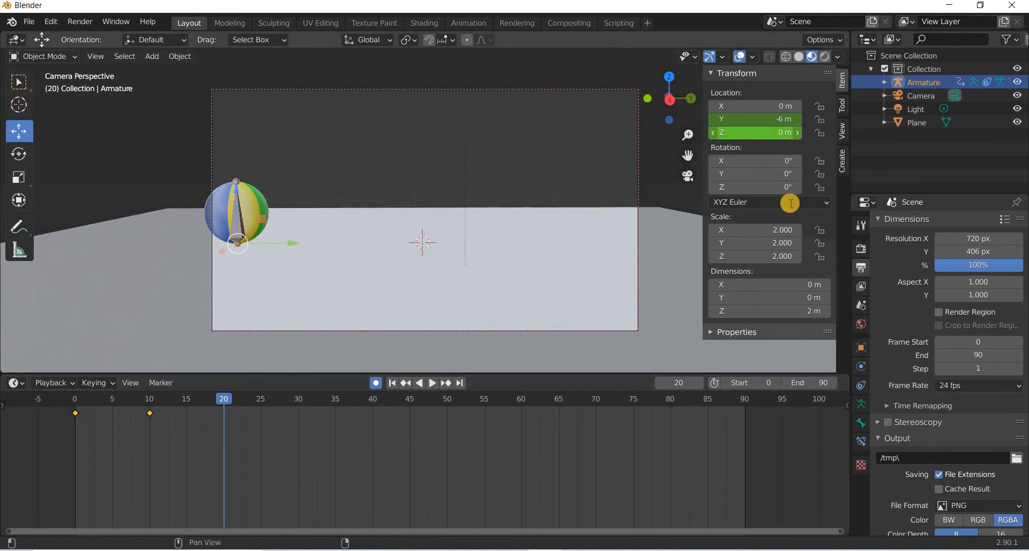
type("2.")
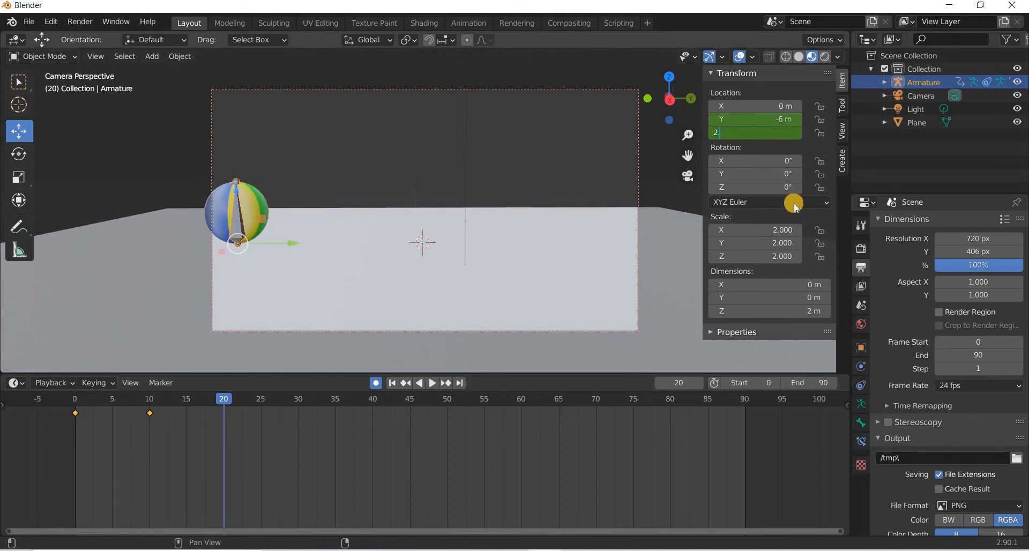
type("5")
key("Return")
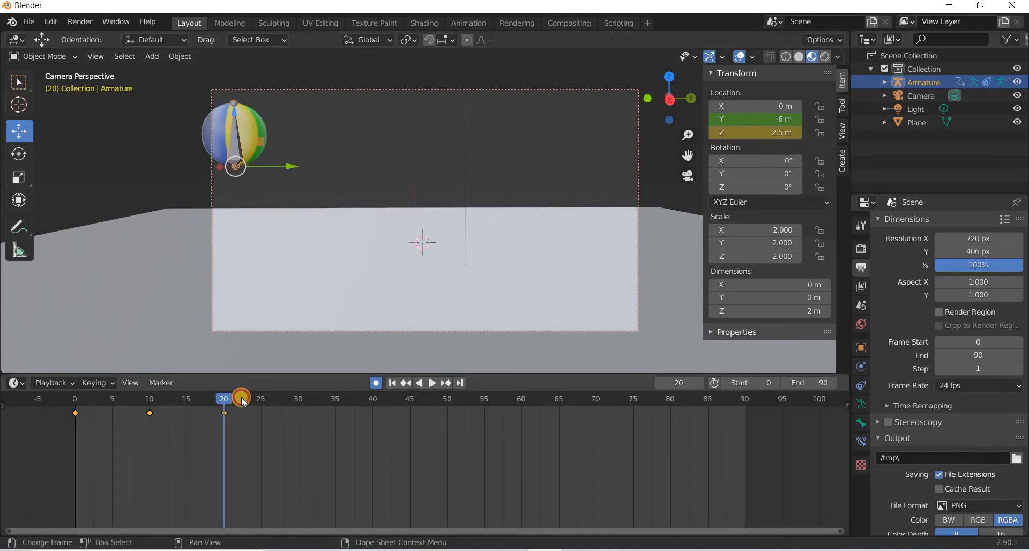
Play the animation, stop at frame 30, and set the armature's Z location to 0 m.
key("space")
left_click_drag(304, 412, 299, 413)
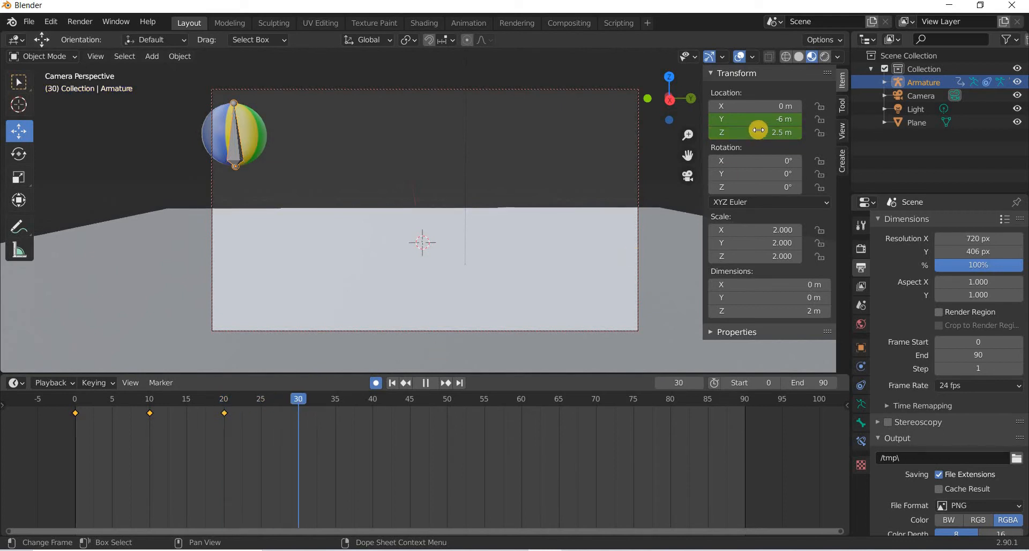
left_click(775, 133)
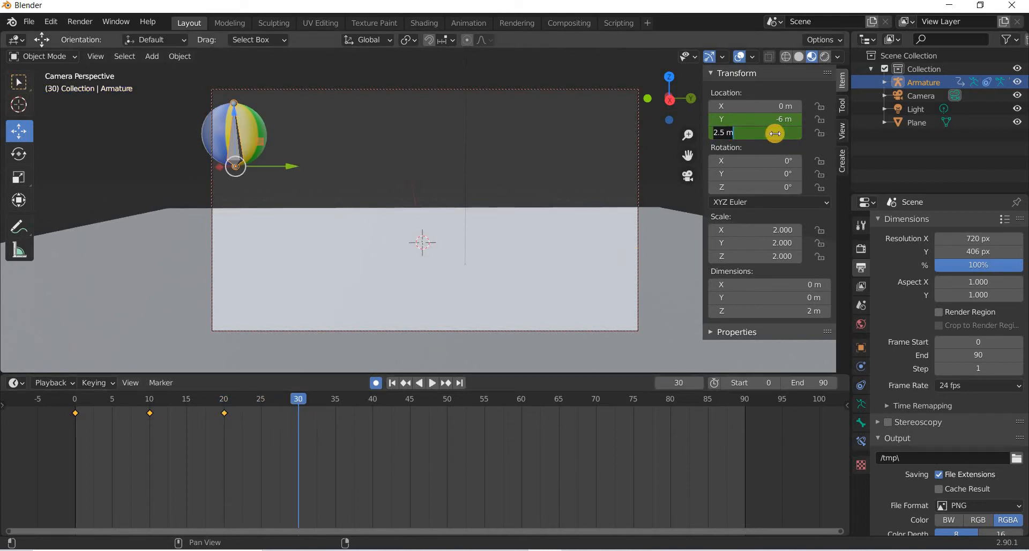
type("0")
key("Return")
At frame 40, set the armature's Z location to 1 m.
left_click_drag(304, 397, 373, 421)
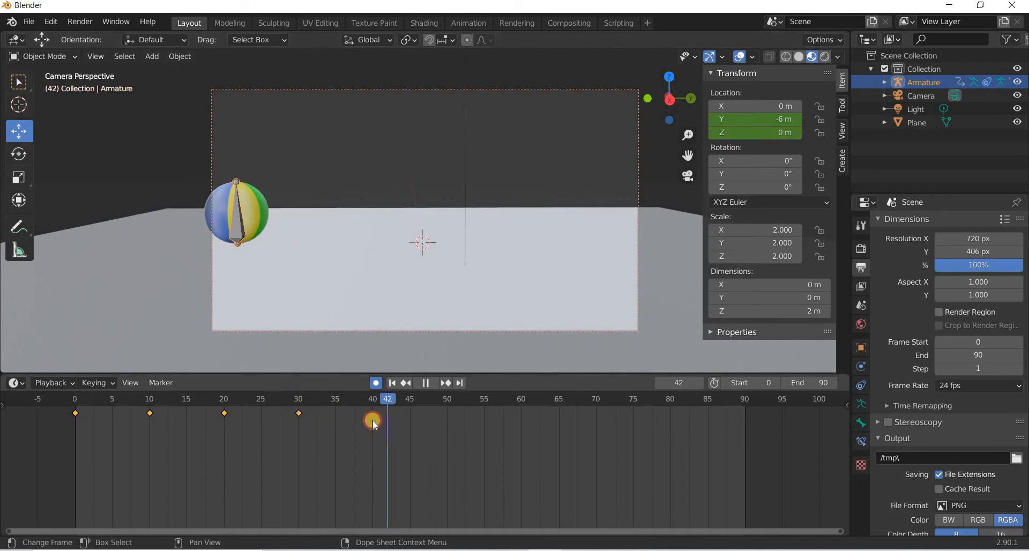
left_click(785, 134)
type("1")
key("Return")
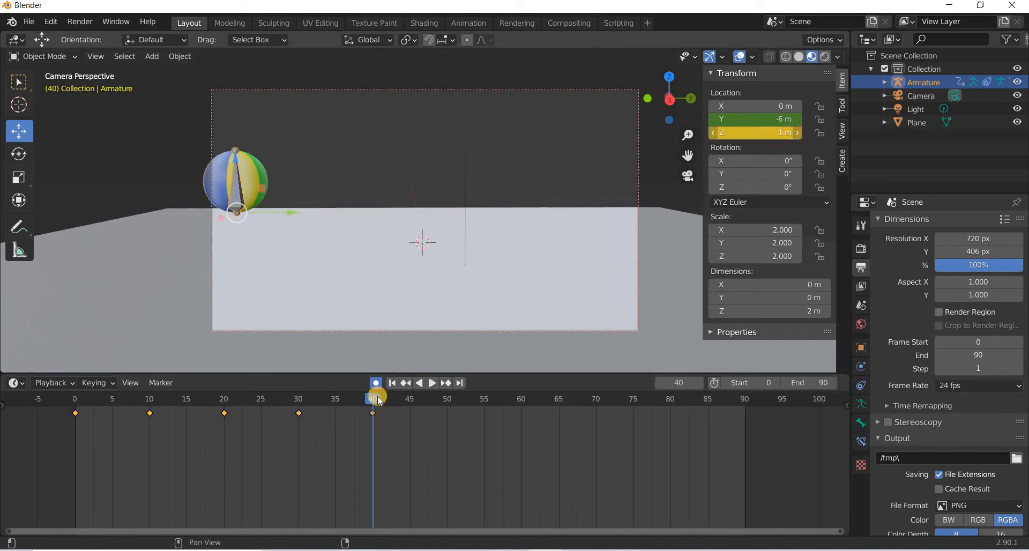
At frame 50, set the armature's Z location back to 0 m.
left_click(446, 413)
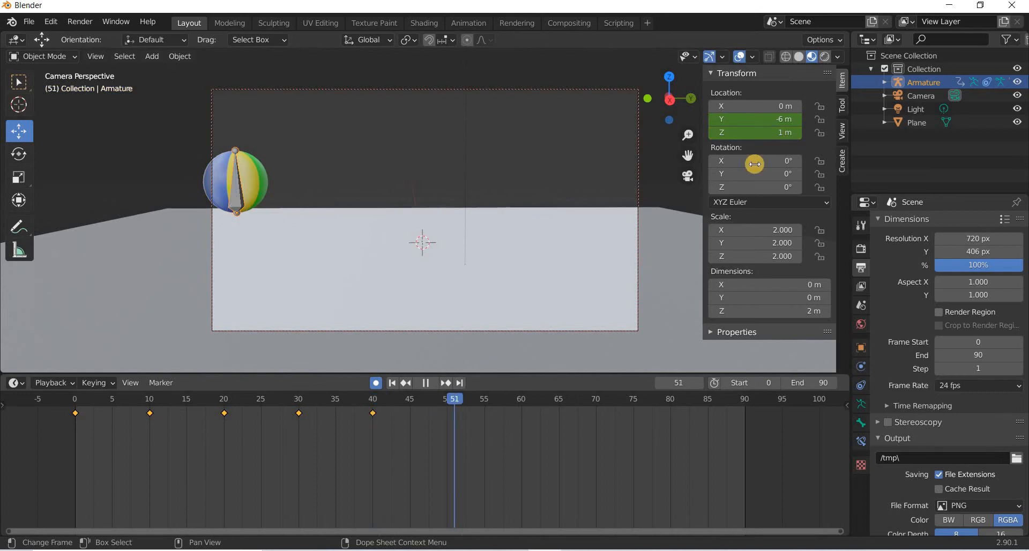
left_click(780, 134)
type("0")
key("Return")
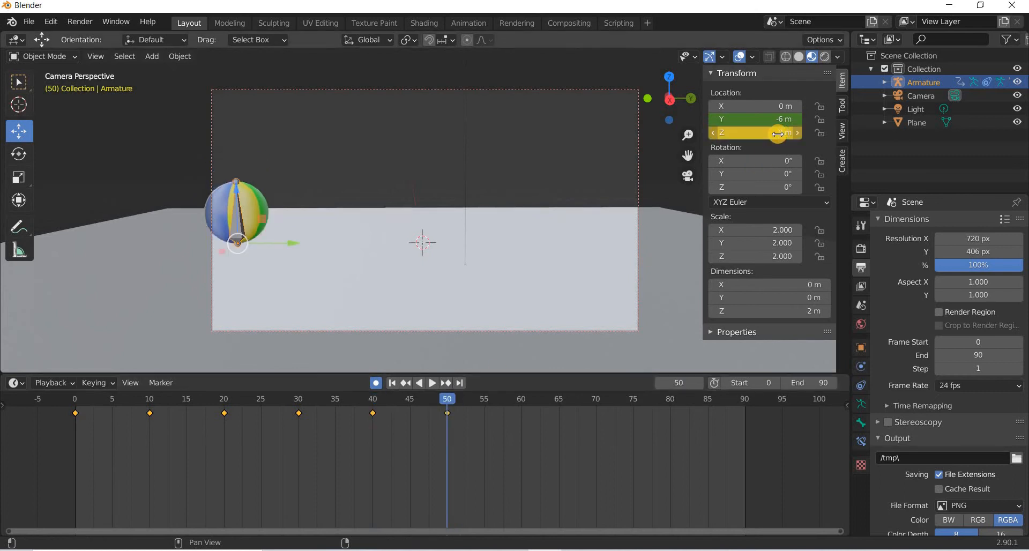
Go to frame 60 and insert a keyframe with the armature's Z location at 0 m.
left_click(434, 384)
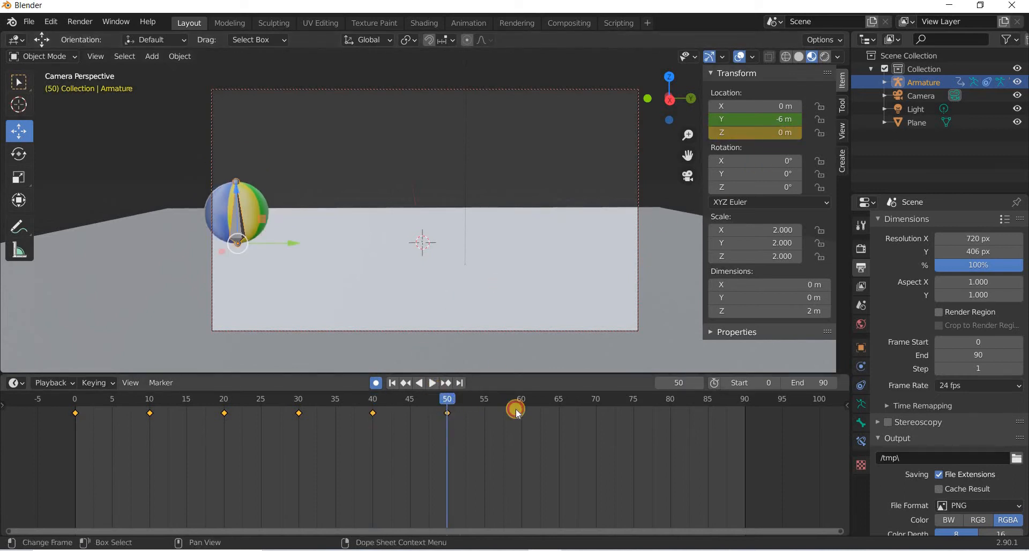
left_click_drag(523, 416, 529, 414)
key("Left")
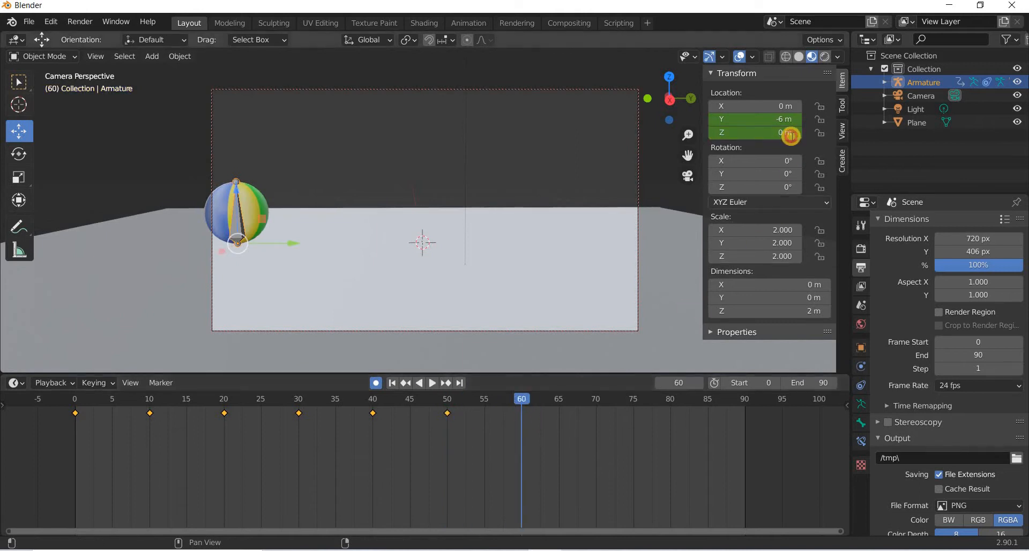
left_click(791, 136)
key("Return")
key("i")
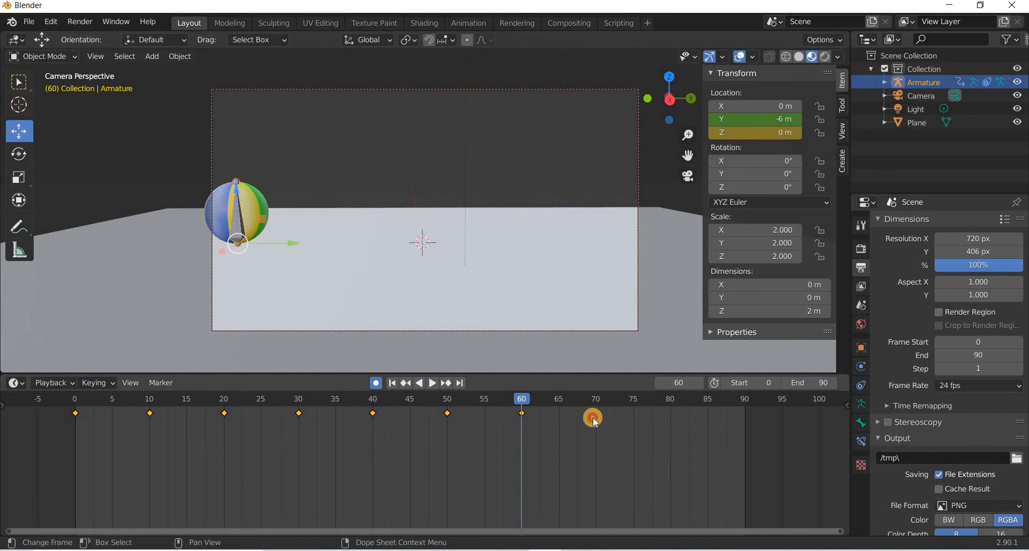
Go to frame 70 and insert another keyframe with the armature's Z location at 0 m.
left_click_drag(594, 417, 595, 421)
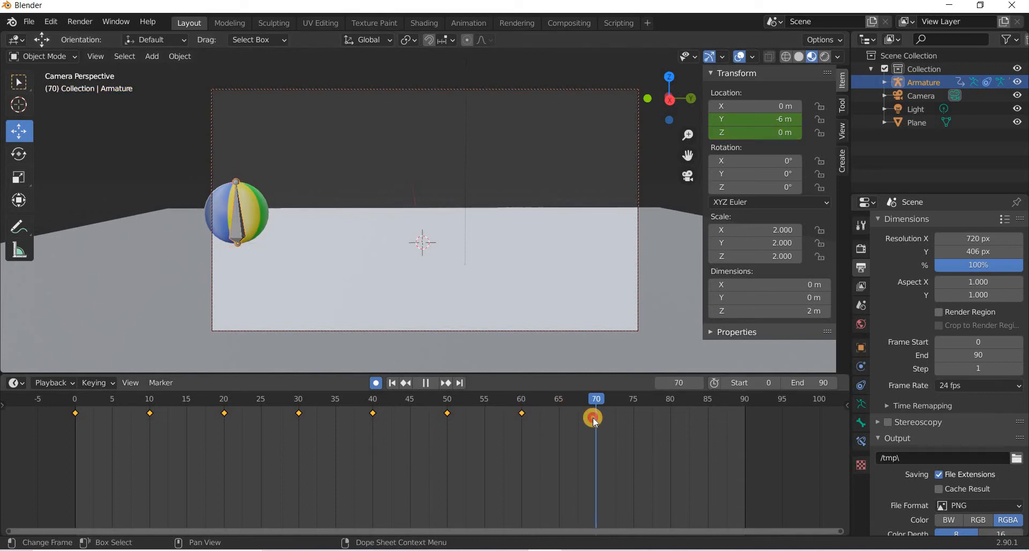
left_click(781, 133)
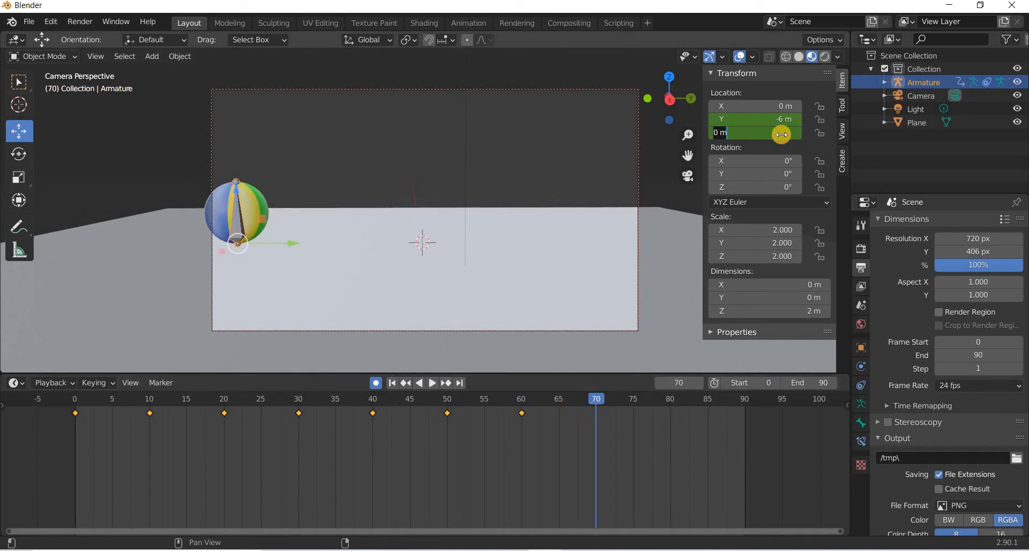
key("Return")
key("i")
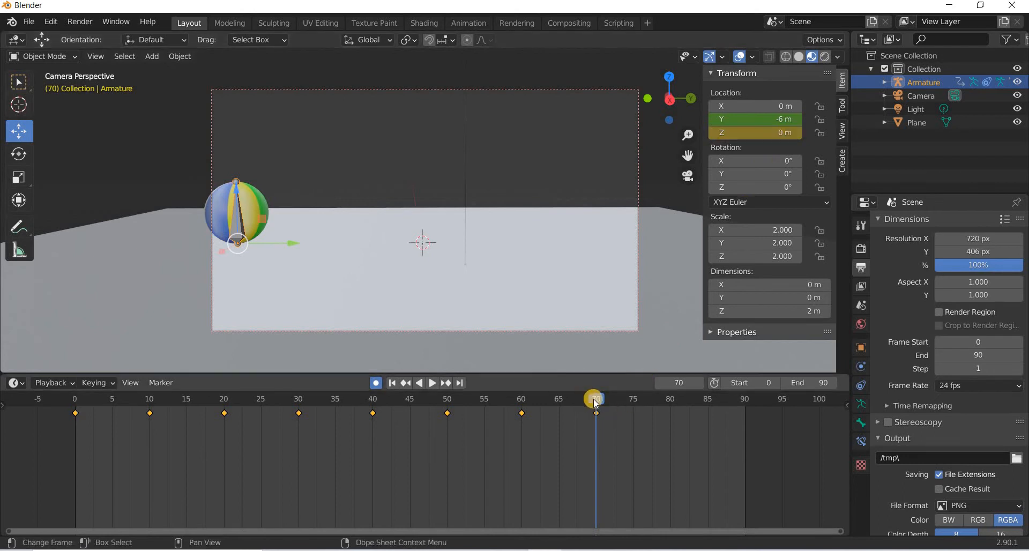
At frame 70, move the armature forward along Y and set its Y location to 8 m.
left_click_drag(315, 403, 599, 484)
key("r")
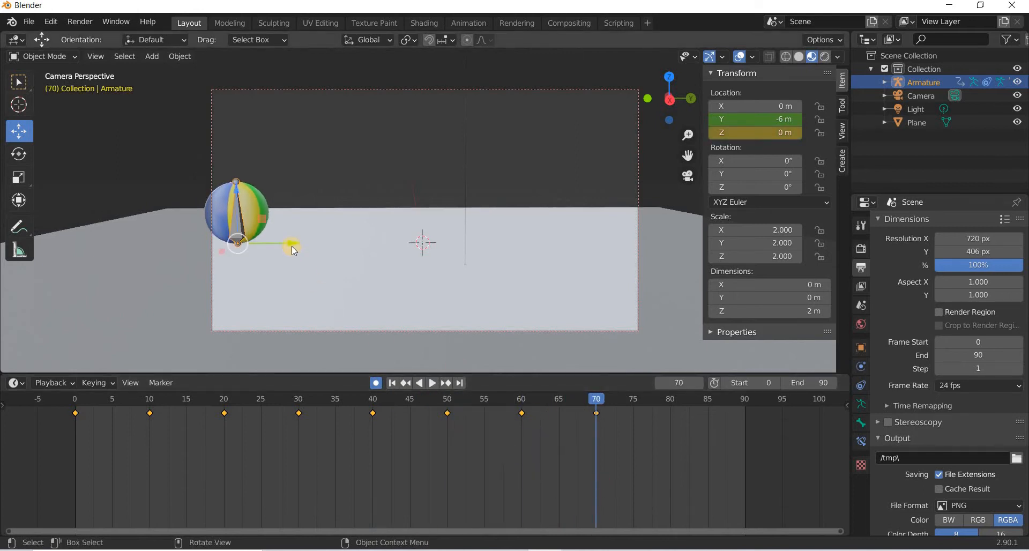
left_click_drag(291, 243, 693, 278)
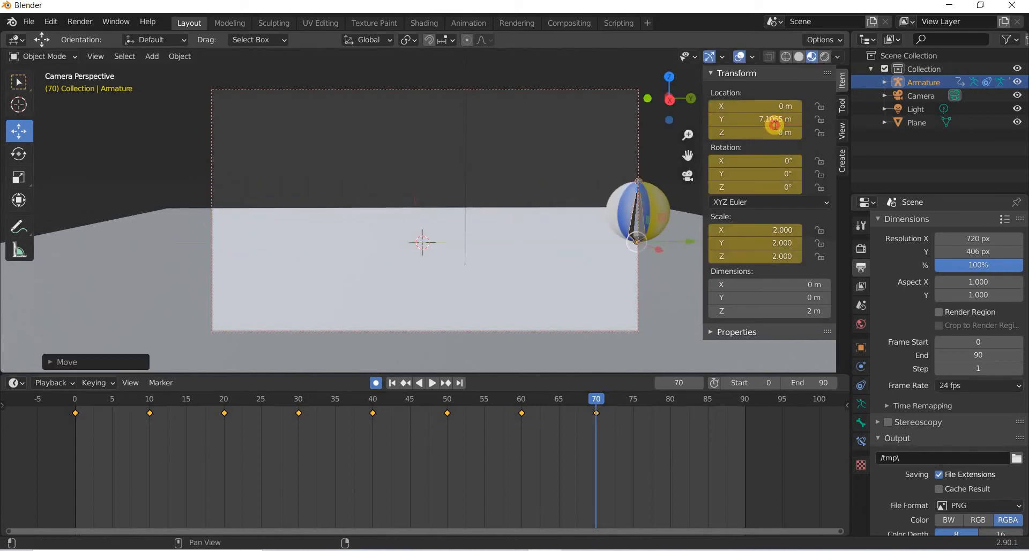
left_click(776, 120)
type("8")
key("Return")
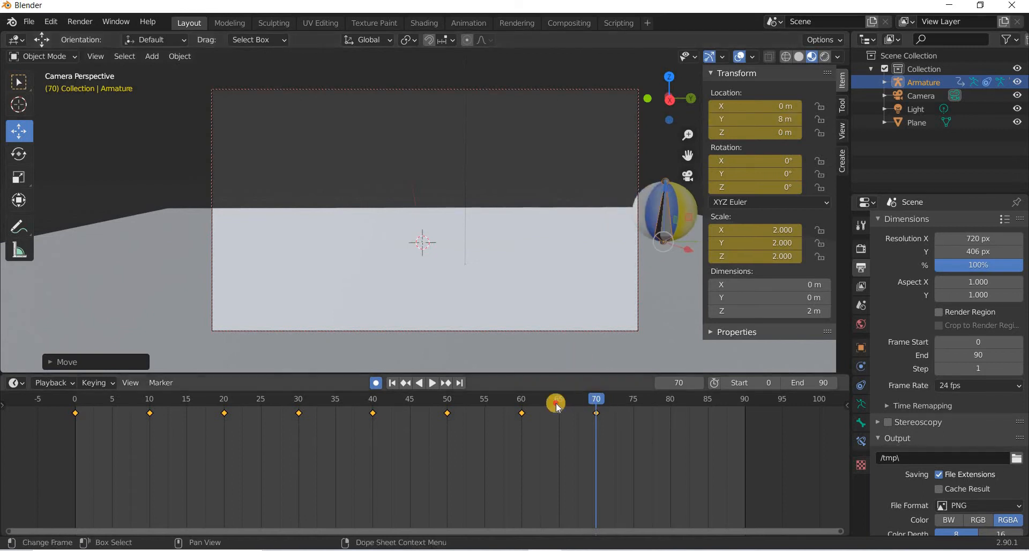
Preview the animation from frame 0 and switch the timeline area to the Graph Editor.
key("shift+ctrl+space")
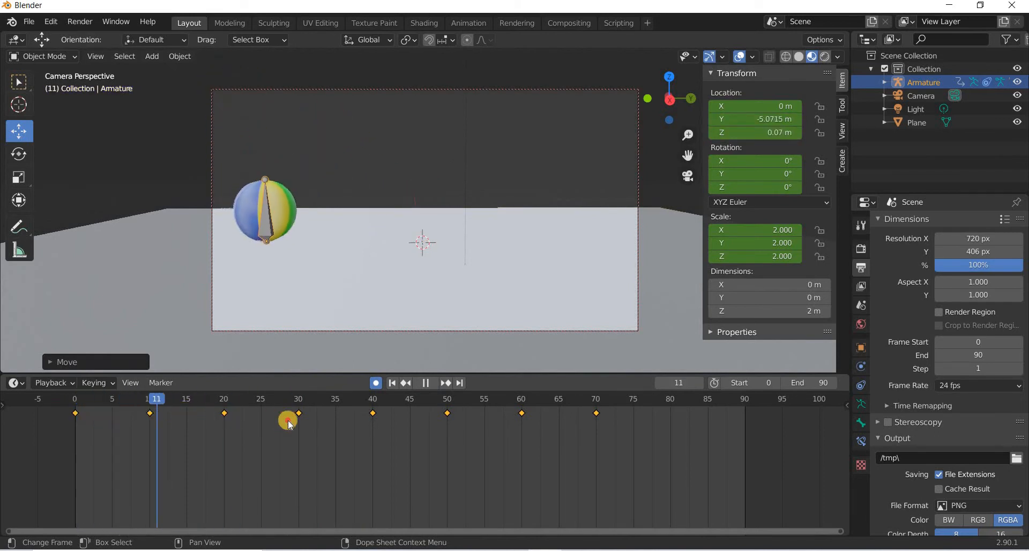
left_click_drag(78, 424, 56, 444)
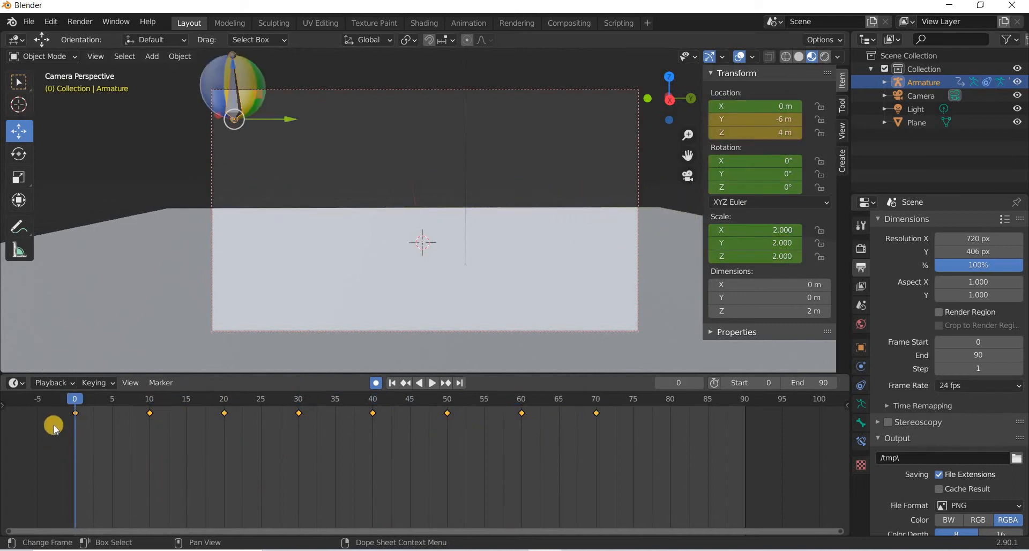
left_click(17, 383)
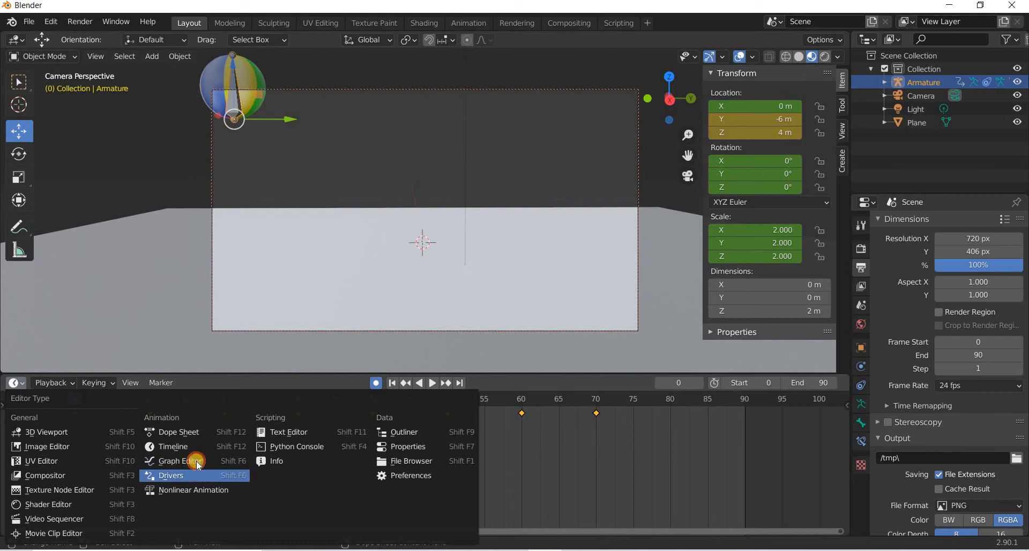
left_click(179, 461)
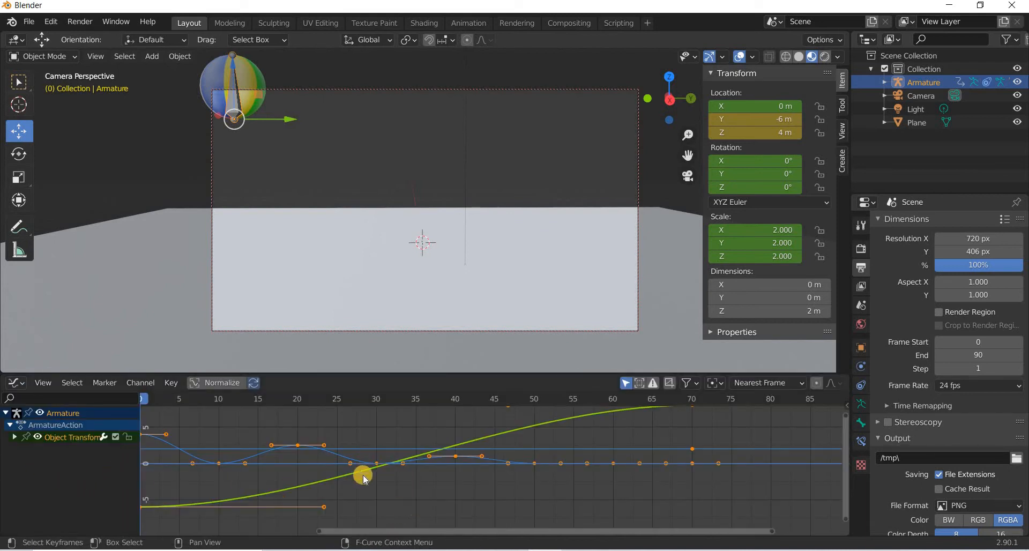
Expand the armature's transform channels and hide every curve except Y Location and Z Location.
left_click(14, 437)
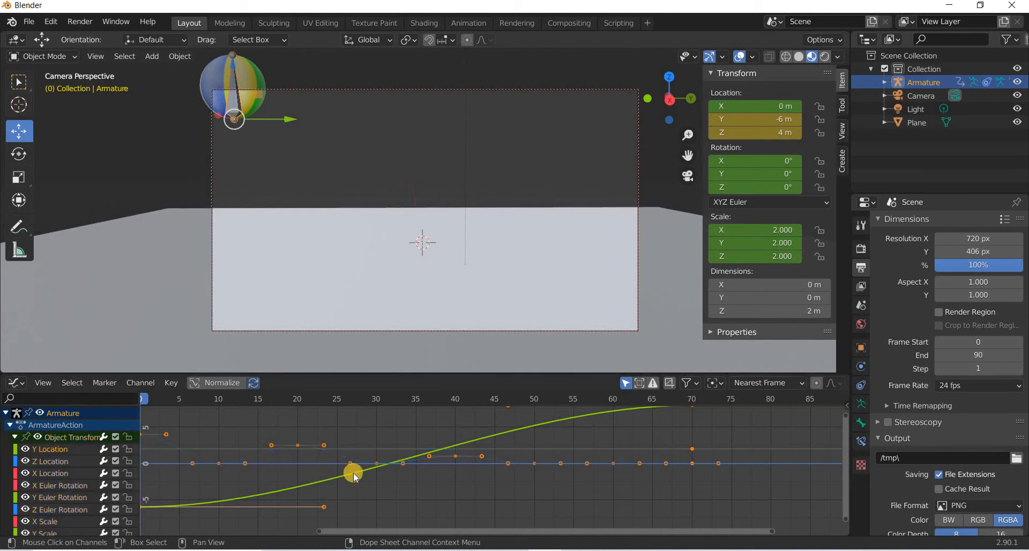
key("Home")
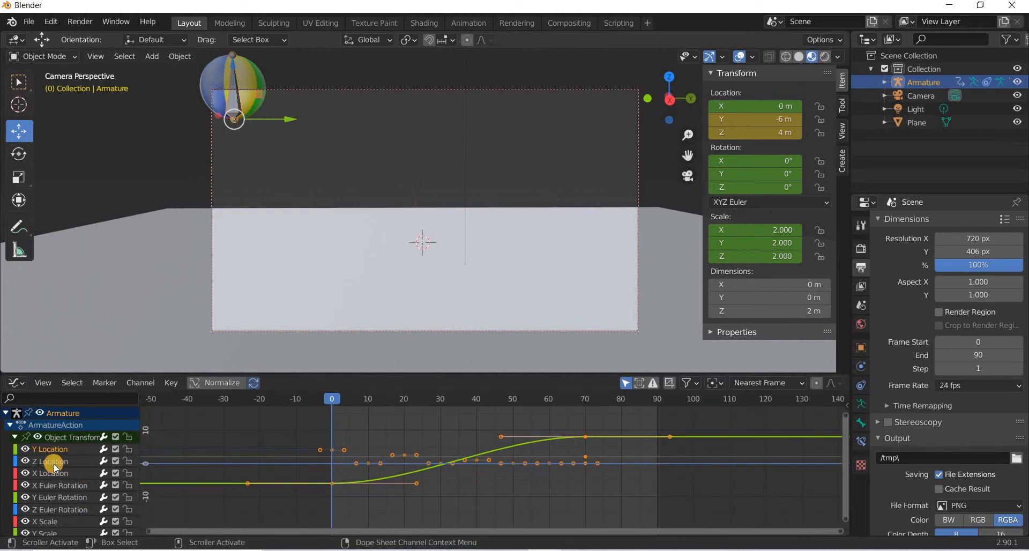
left_click(54, 464)
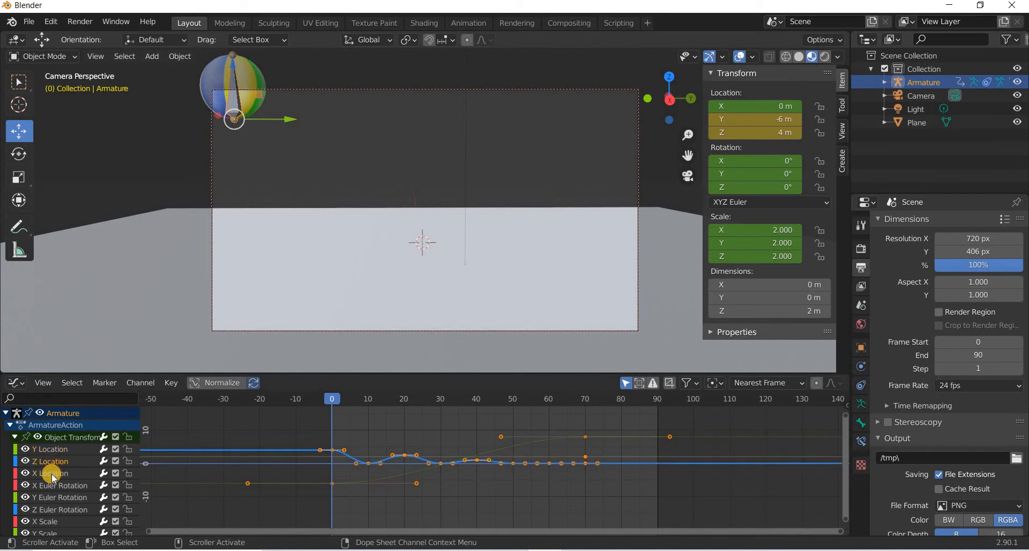
left_click(53, 473)
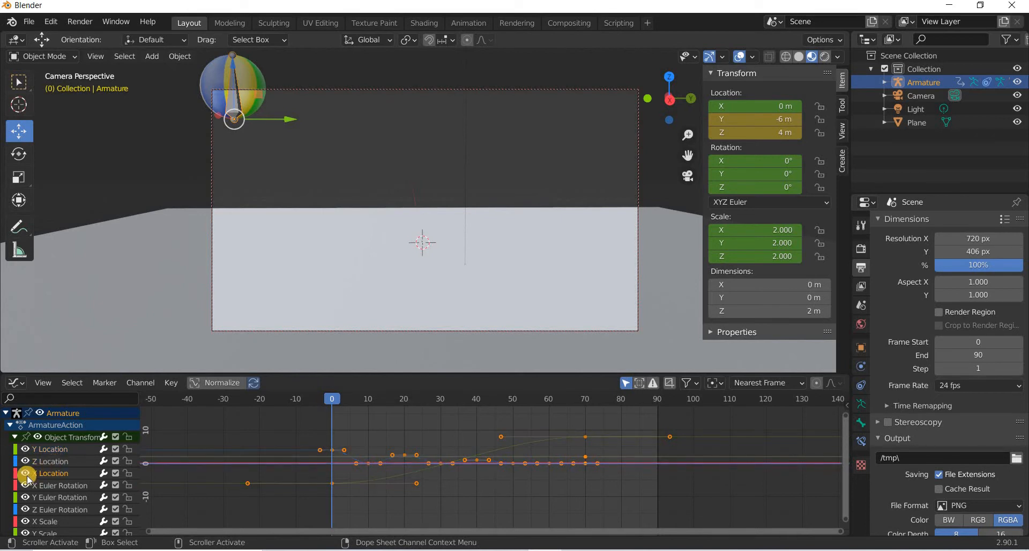
left_click(25, 474)
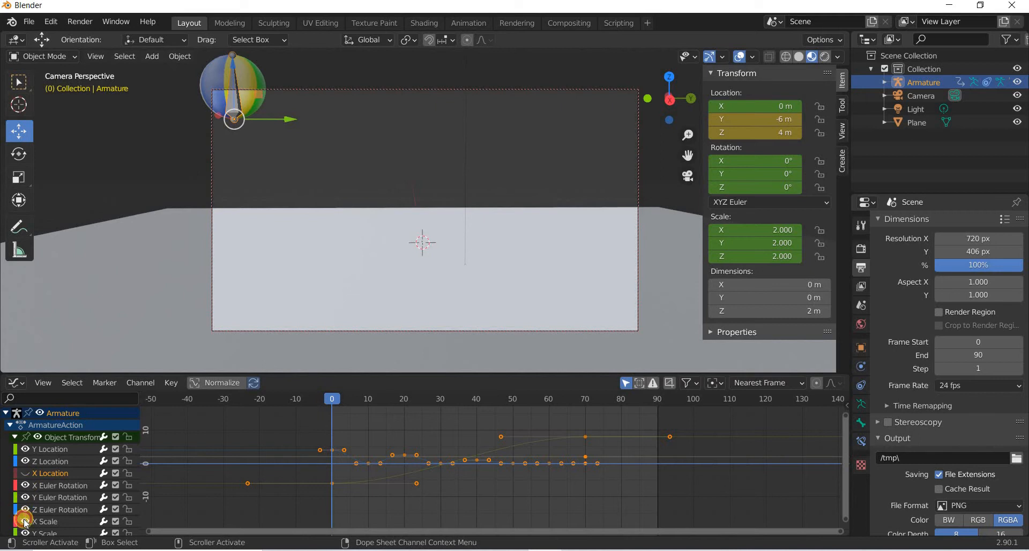
left_click_drag(24, 544, 49, 520)
scroll(32, 521, "down", 2)
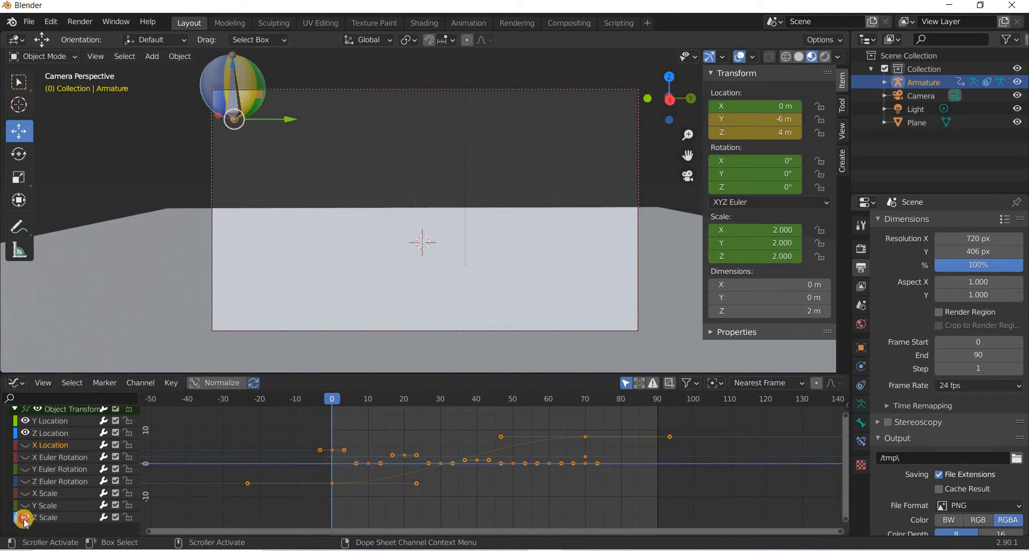
scroll(37, 514, "up", 2)
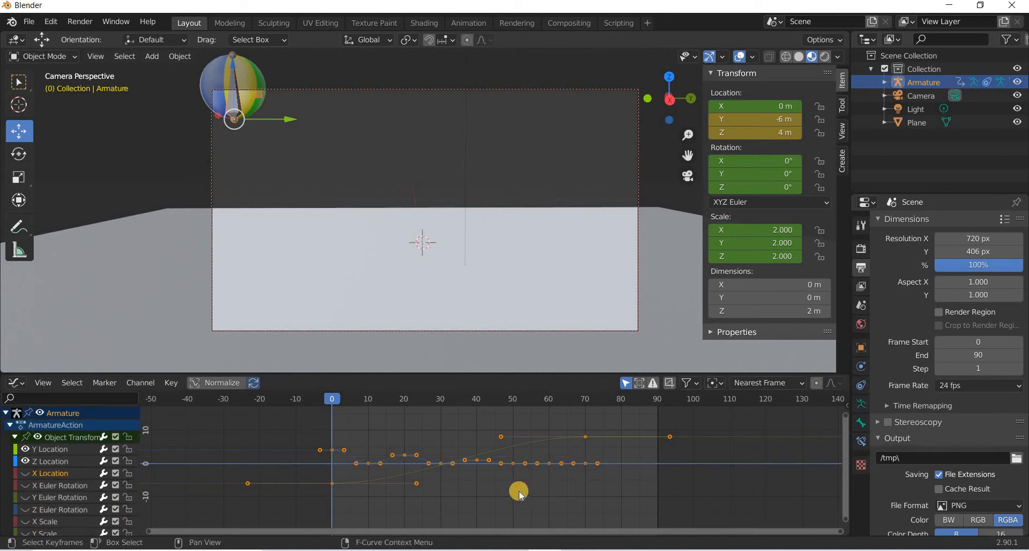
scroll(519, 491, "up", 2)
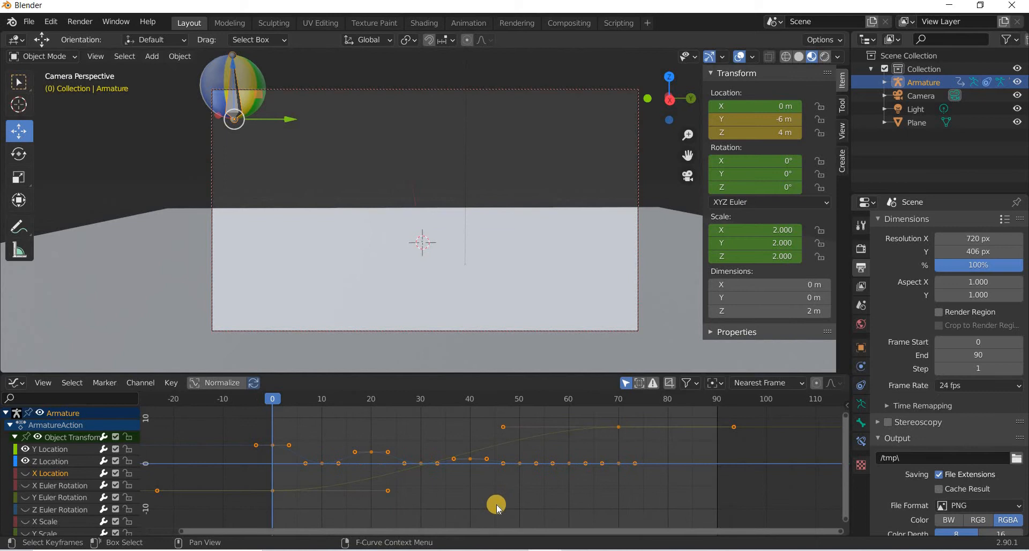
Select the Y Location curve and drag the first keyframe's handle to remove the slow ease-in.
left_click(55, 452)
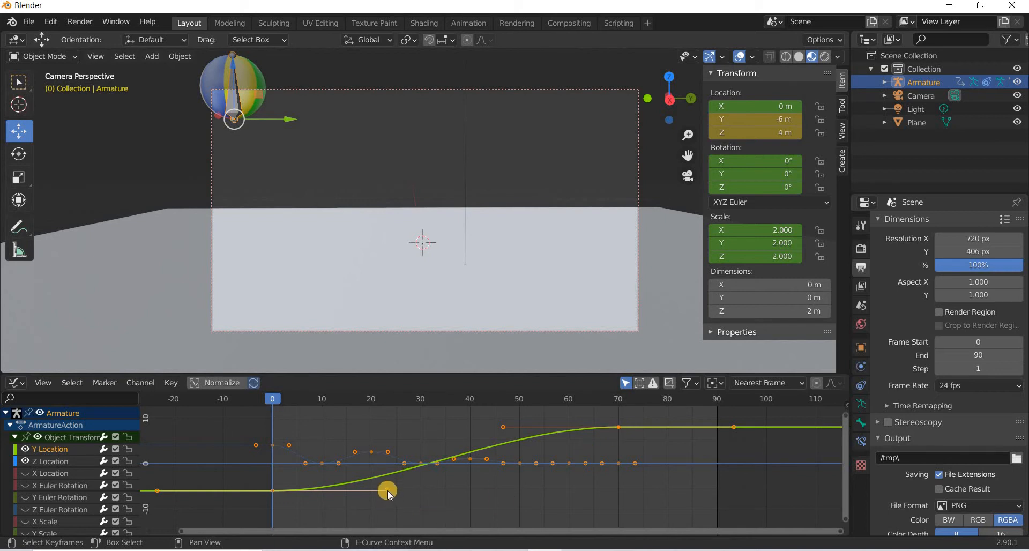
left_click_drag(391, 474, 387, 515)
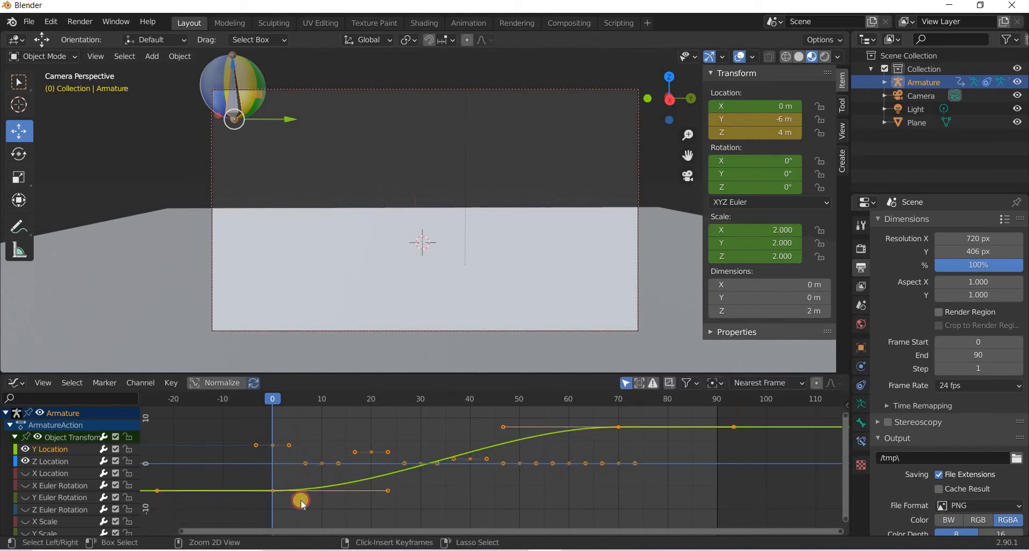
left_click(281, 492)
left_click(388, 490)
left_click_drag(388, 490, 275, 493)
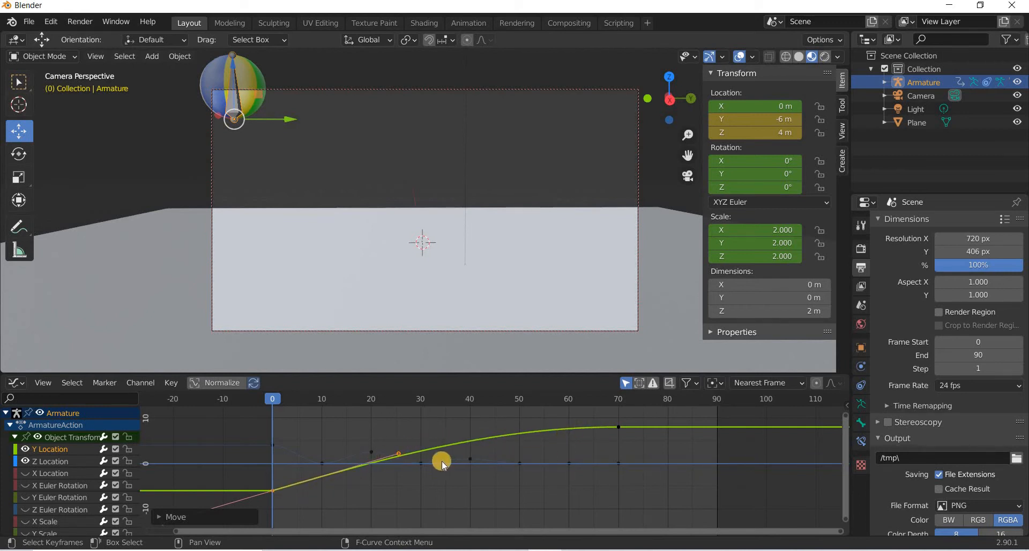
Play back the motion, then at frame 70 set the armature's Y location to 7 m.
key("space")
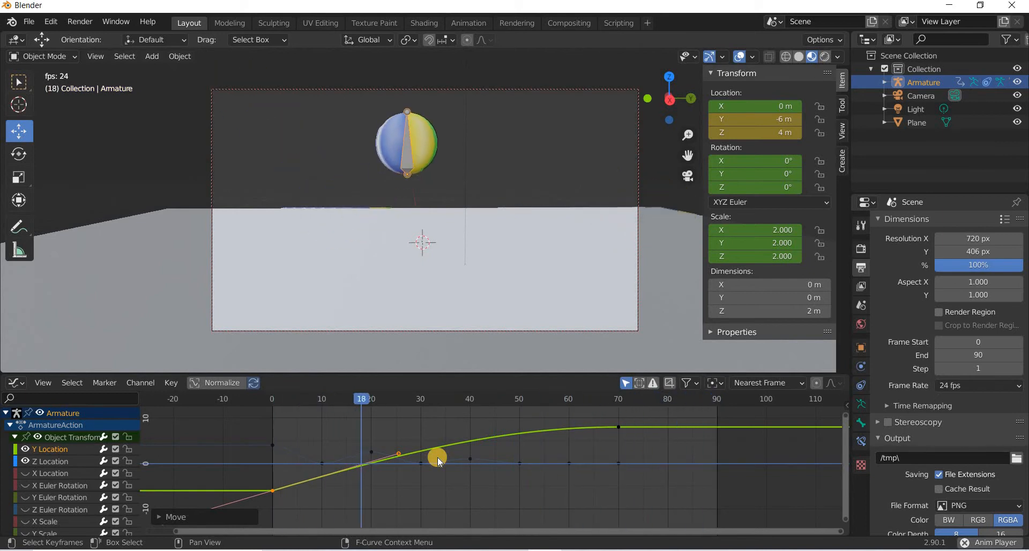
key("space")
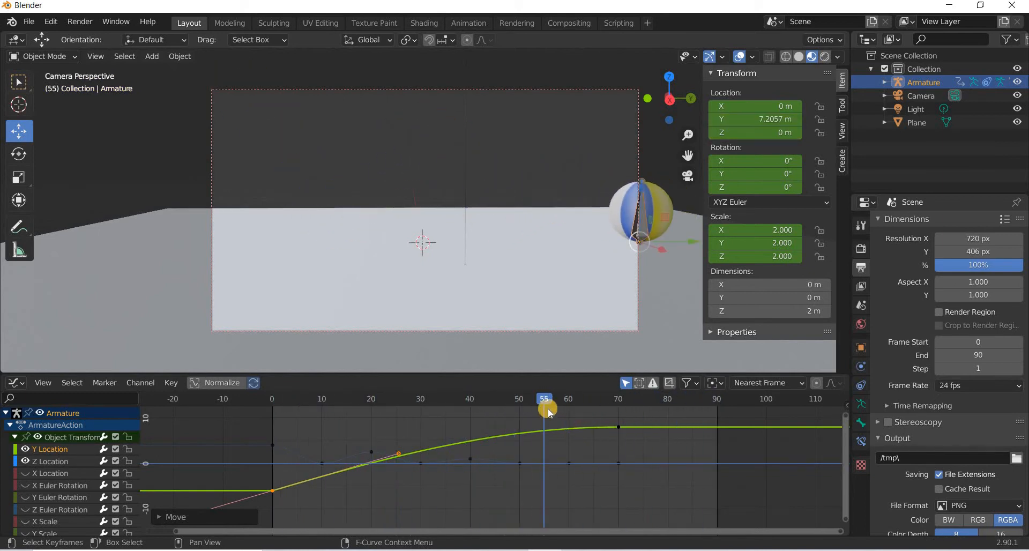
left_click_drag(625, 399, 618, 398)
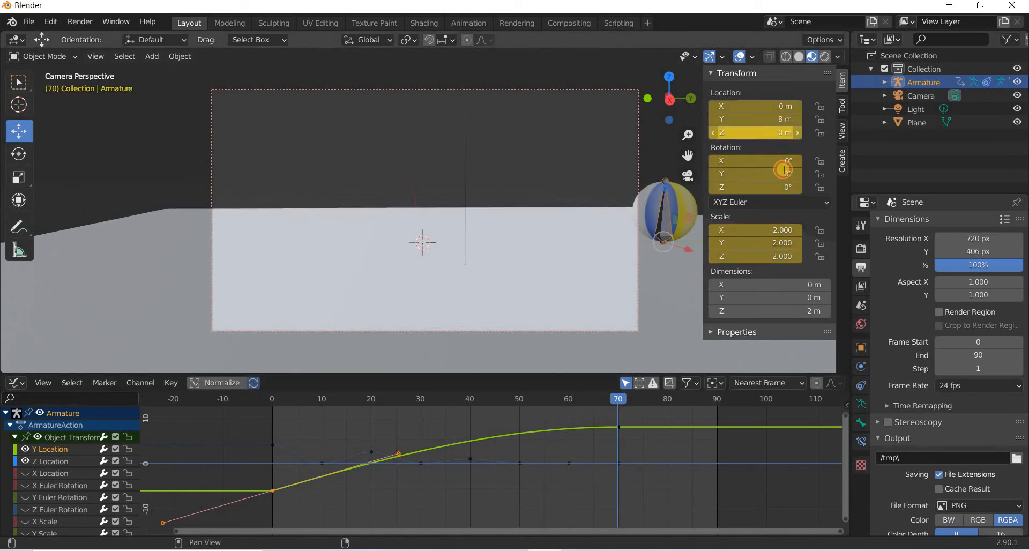
left_click(762, 119)
type("7")
key("Return")
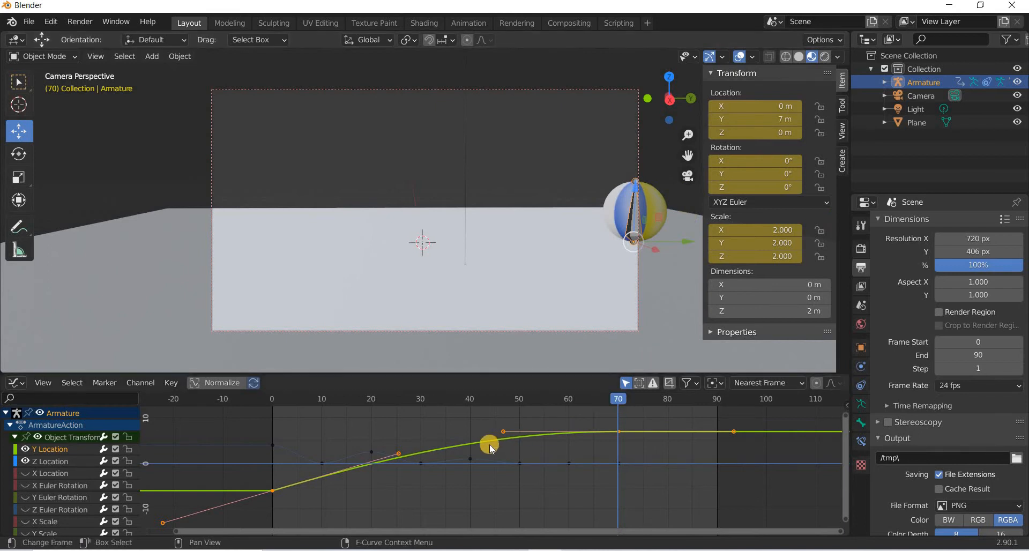
Select the Y Location curve's frame-70 keyframe and lengthen its handle to soften the ease into the stop.
left_click_drag(500, 438, 499, 440)
key("ctrl+z")
left_click_drag(636, 423, 598, 450)
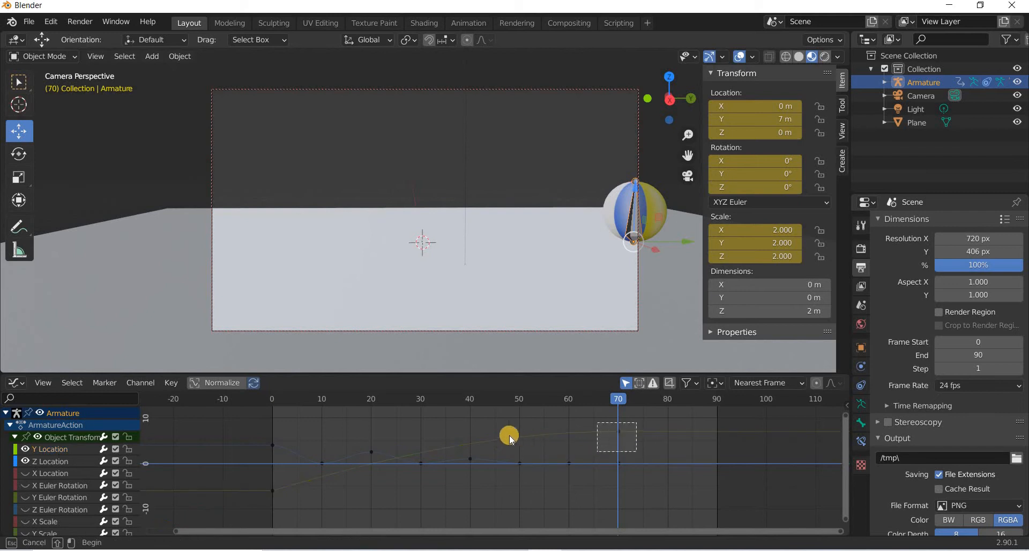
left_click_drag(503, 437, 272, 396)
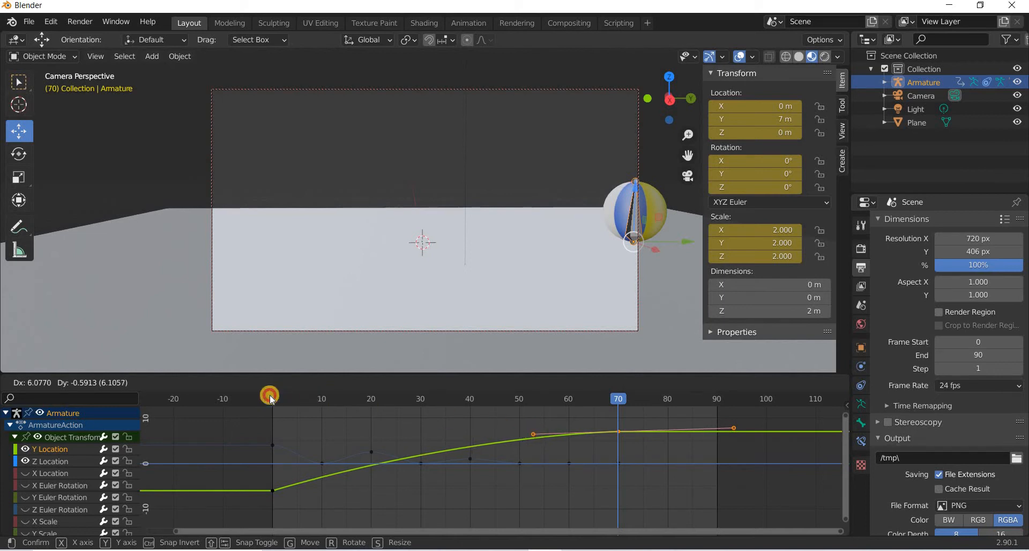
Play back the animation and return to frame 0.
key("space")
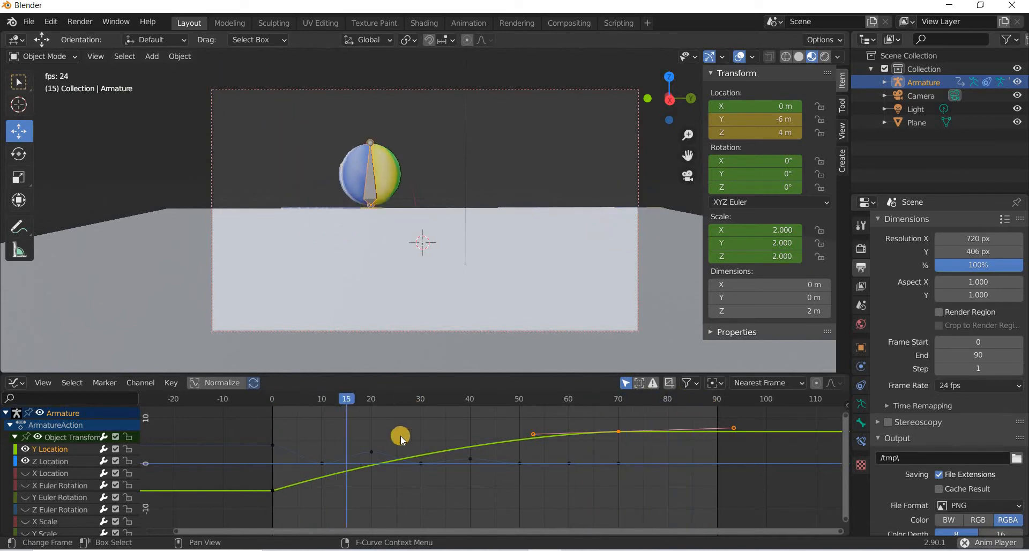
key("space")
left_click_drag(286, 401, 60, 458)
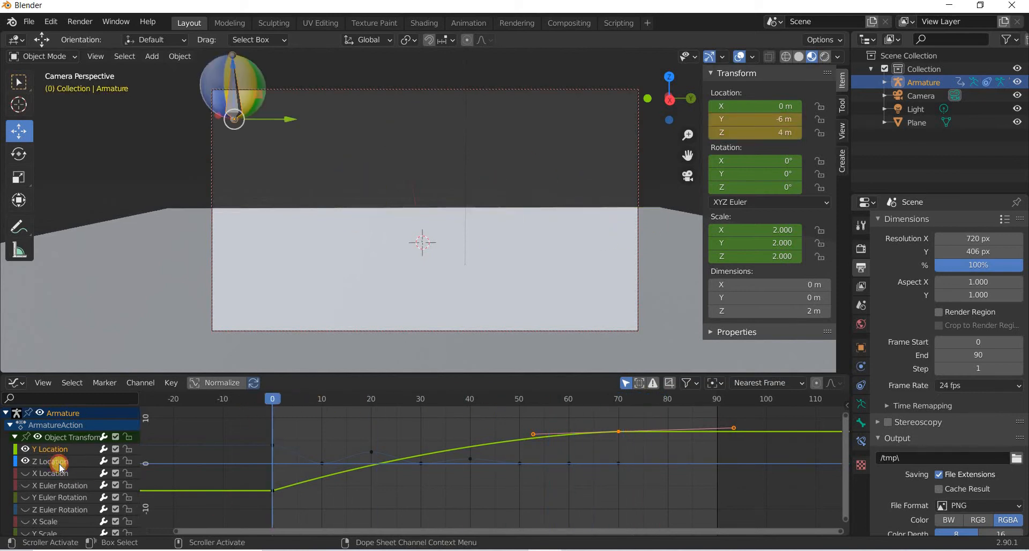
Select the Z Location curve and set the frame-10 bounce keyframe's handle type to Vector.
left_click(59, 462)
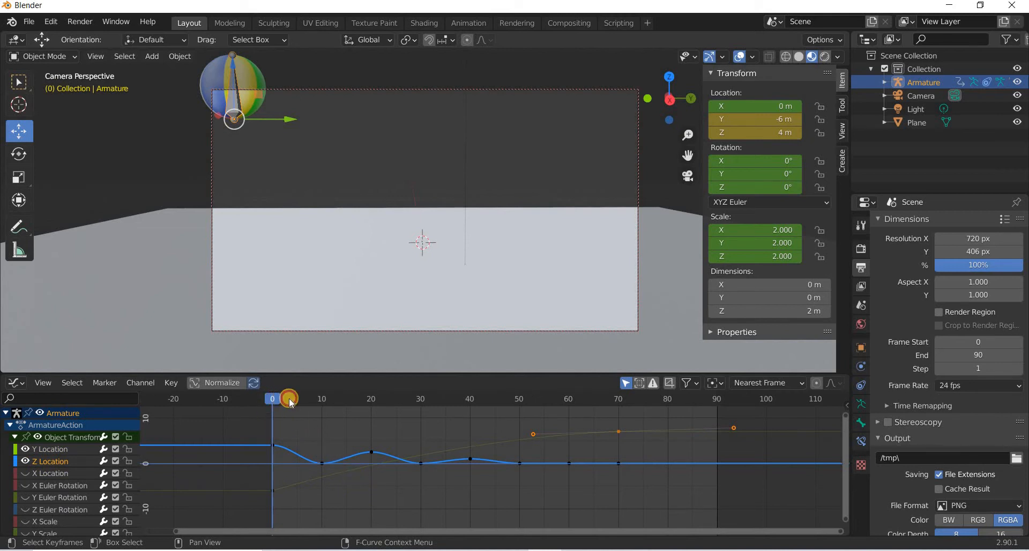
mouse_move(289, 402)
left_mouse_down()
mouse_move(324, 399)
mouse_move(277, 402)
left_mouse_up()
key("space")
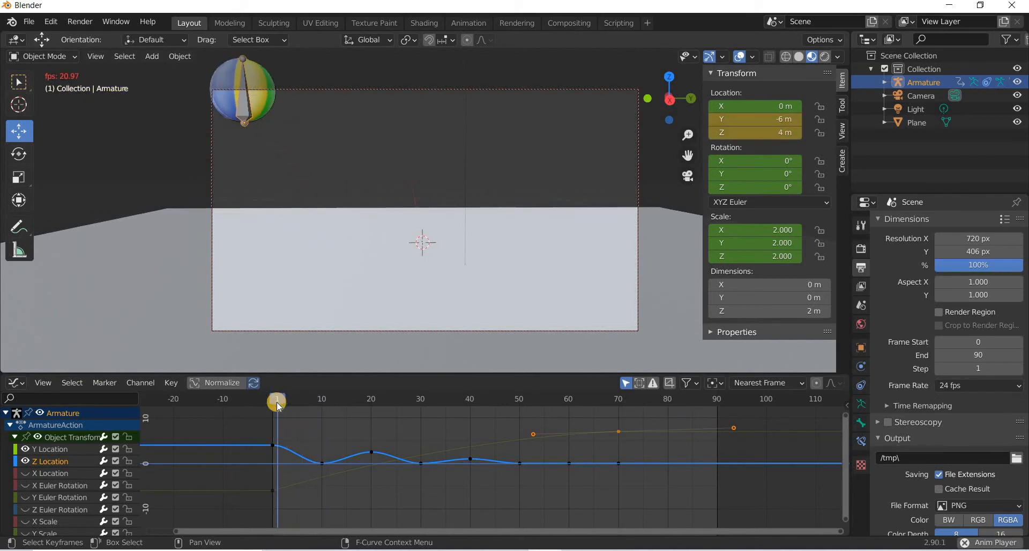
key("space")
left_click_drag(316, 401, 272, 401)
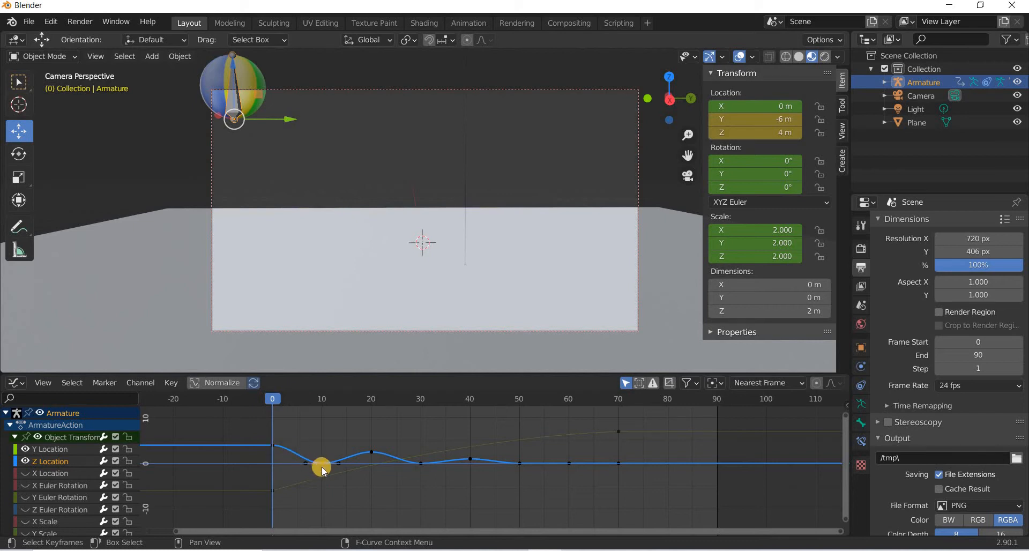
left_click(279, 447)
right_click(323, 463)
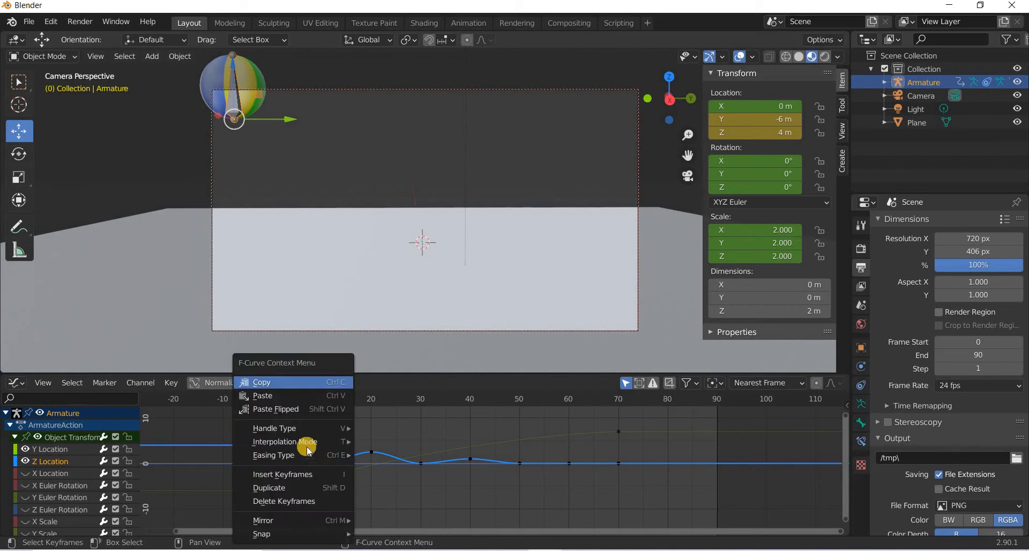
mouse_move(299, 429)
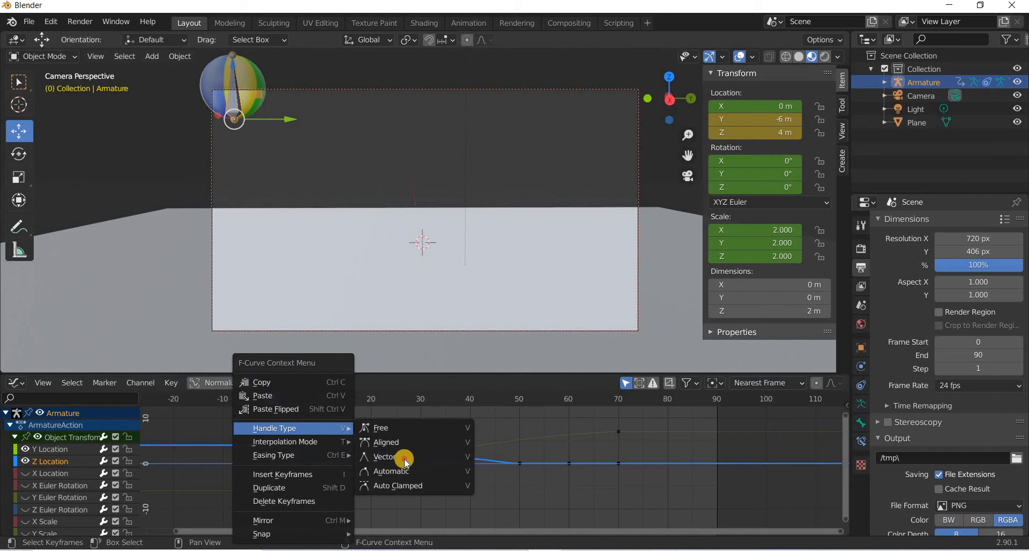
left_click(362, 457)
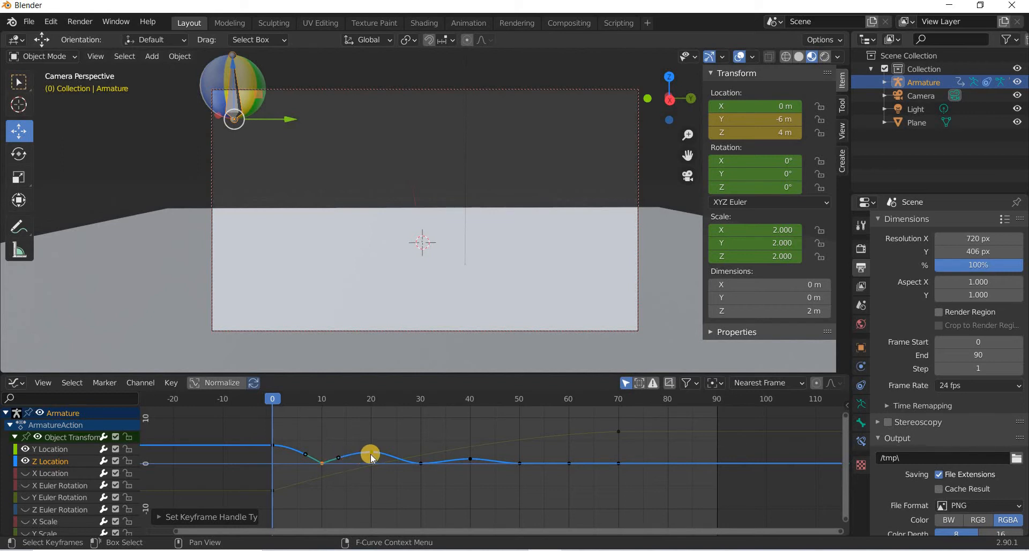
Set the handle type of the Z Location bounce keyframes at frames 30 and 50 to Vector.
right_click(419, 464)
mouse_move(487, 453)
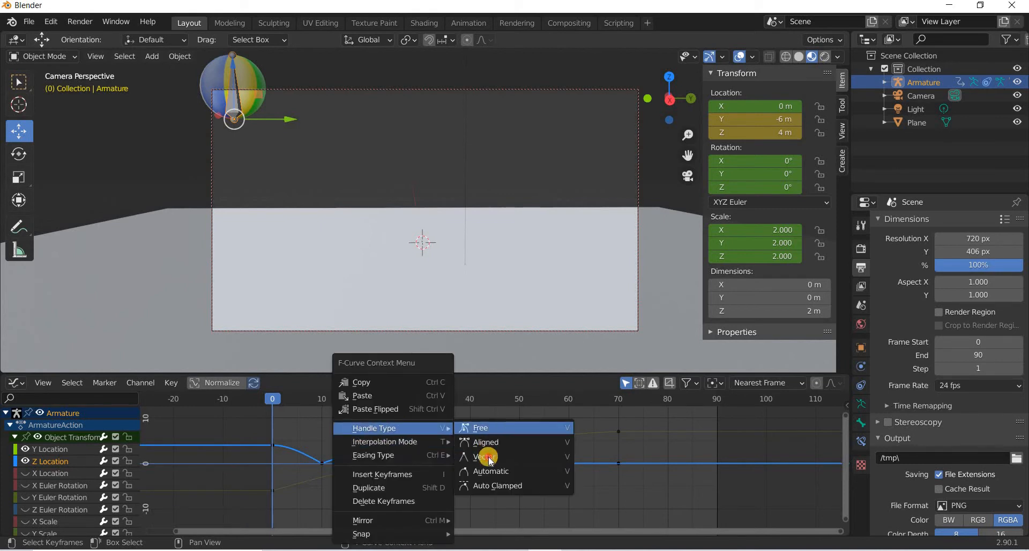
left_click(523, 468)
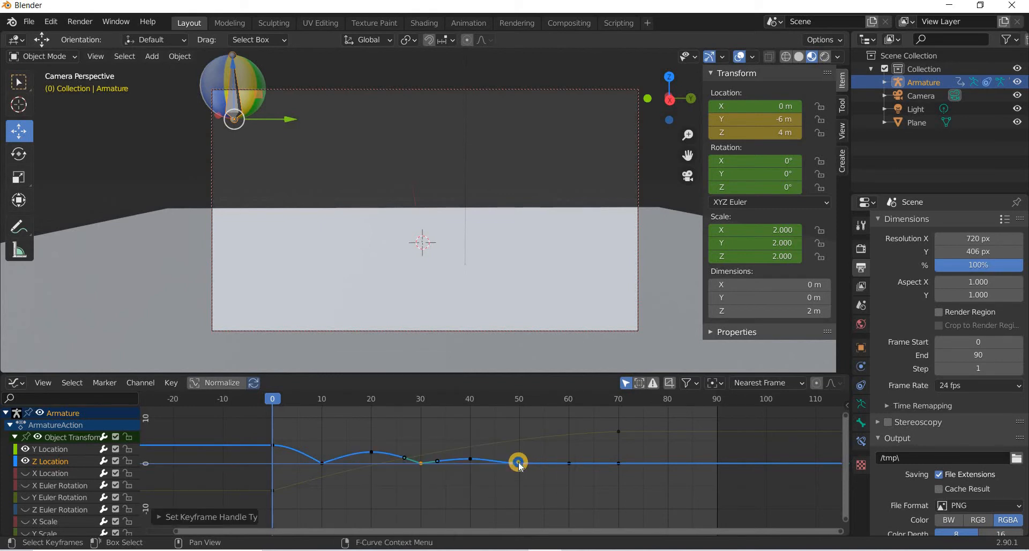
left_click(519, 462)
right_click(505, 447)
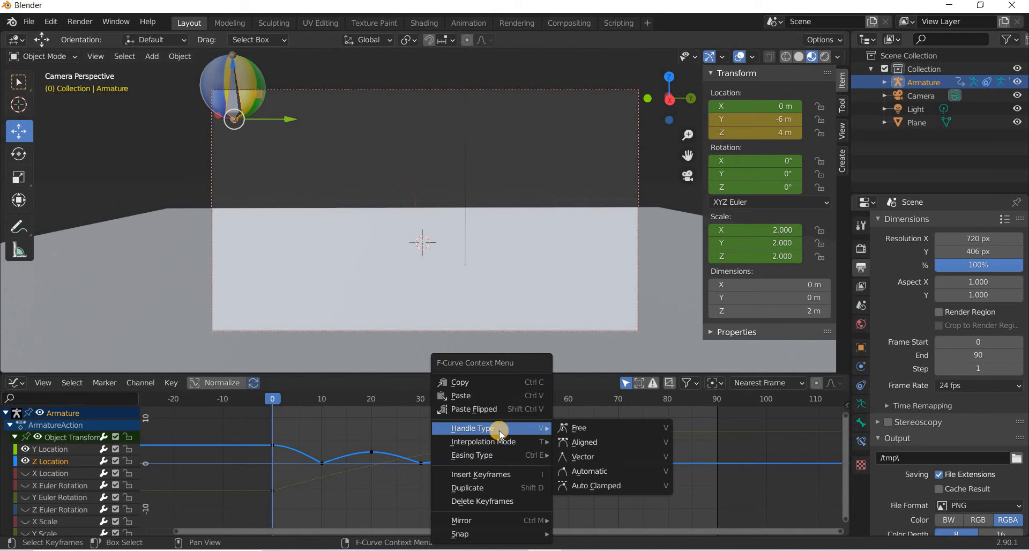
left_click(601, 456)
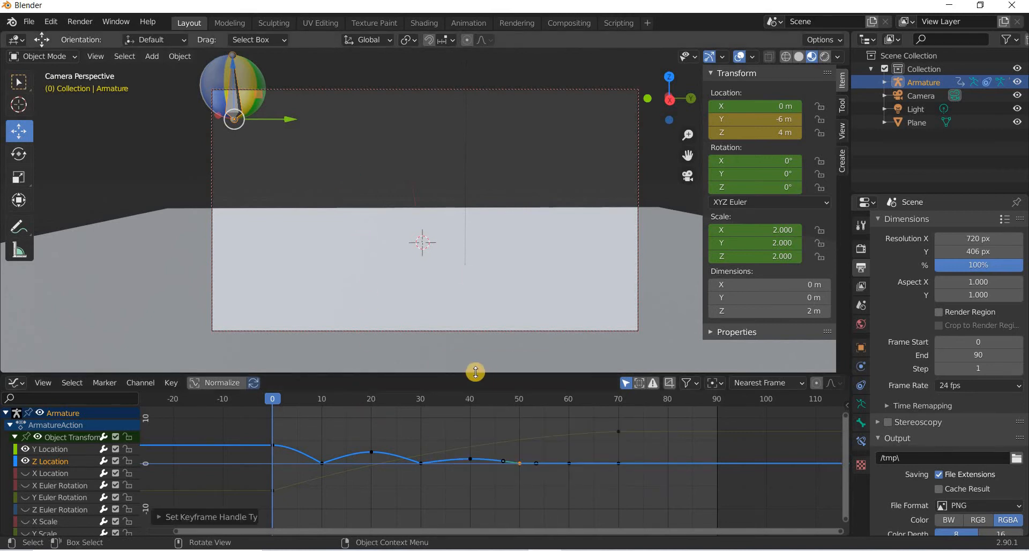
Deselect everything and preview the animation, then stop playback.
key("alt+a")
key("space")
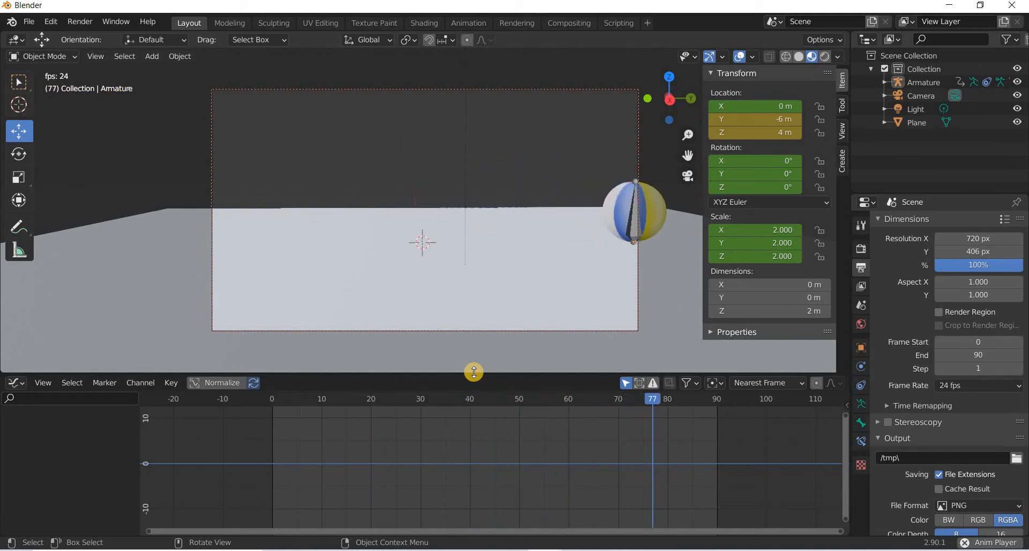
key("Escape")
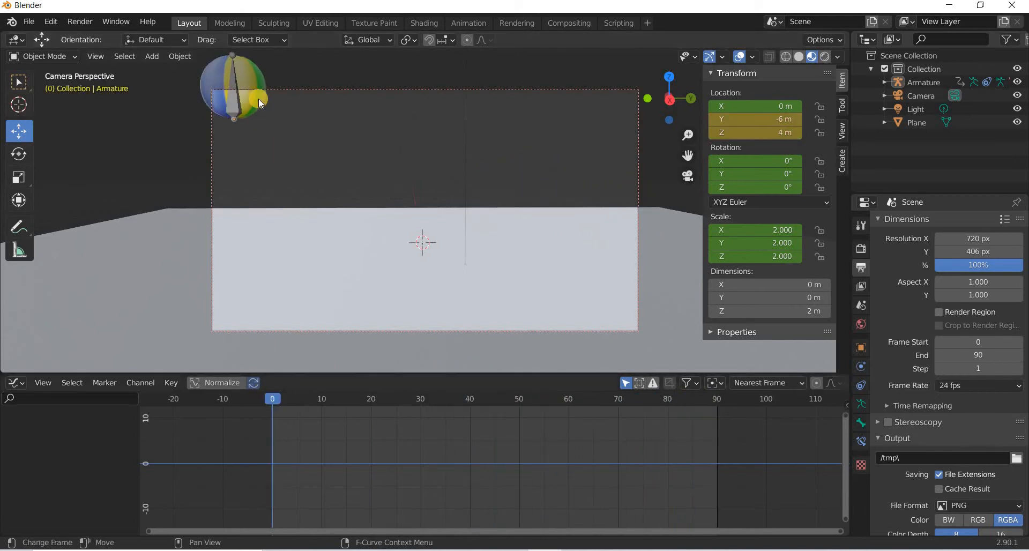
Select the sphere and insert a keyframe on its rotation at frame 0.
left_click(263, 103)
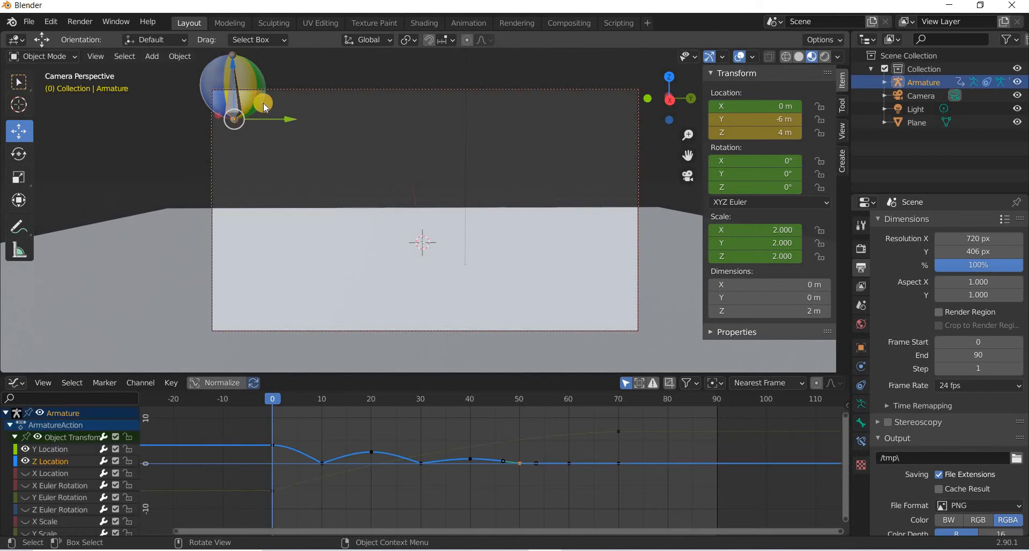
left_click(285, 138)
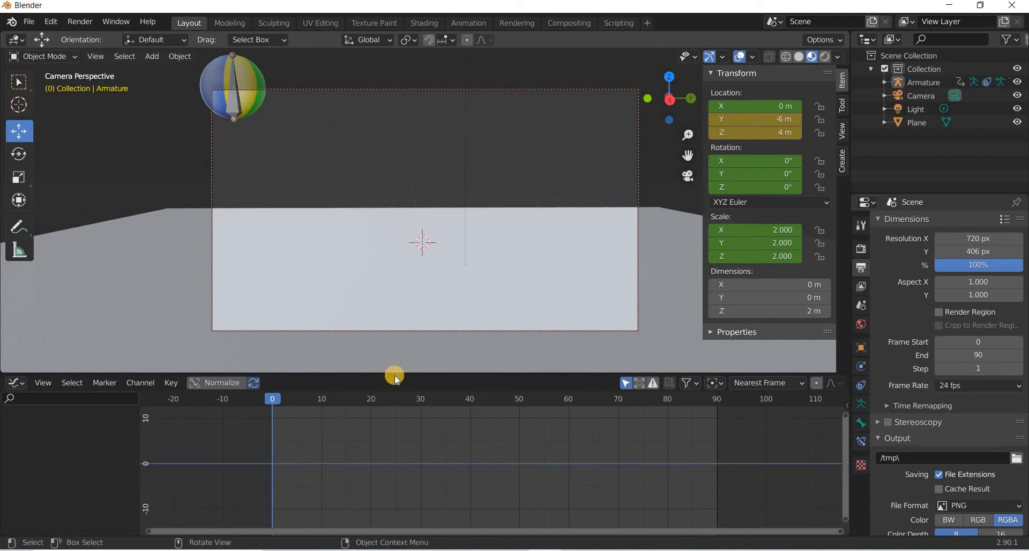
left_click(253, 91)
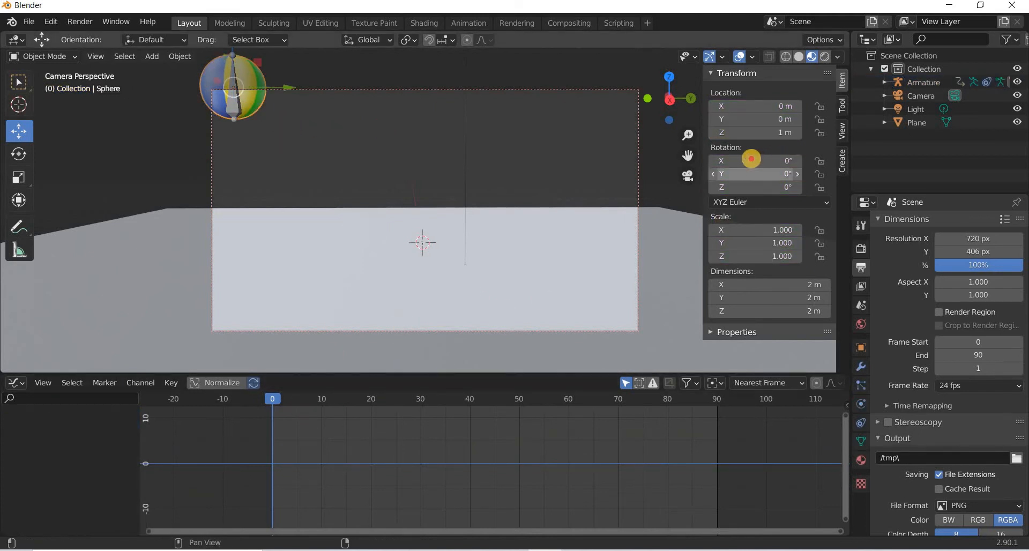
left_click_drag(751, 159, 499, 199)
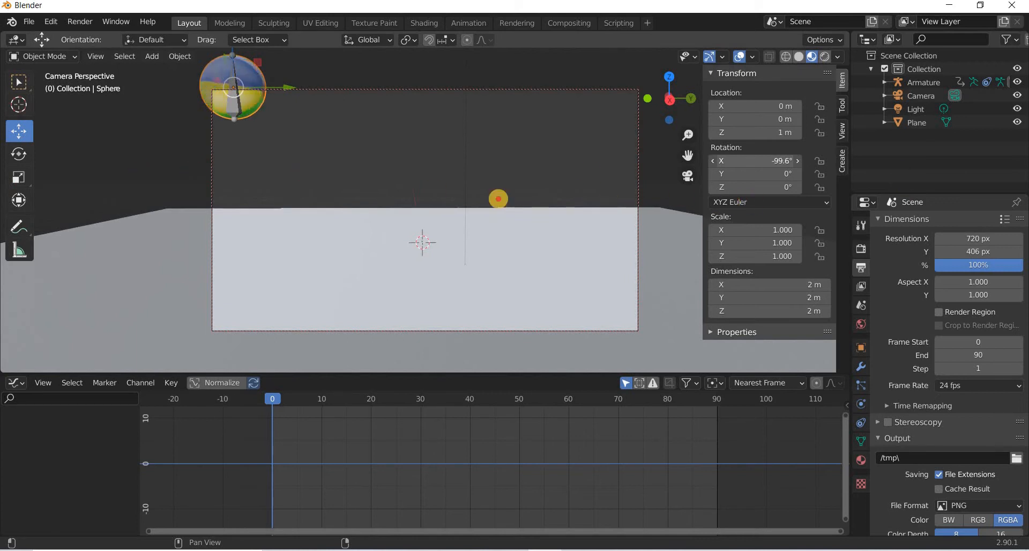
key("ctrl+z")
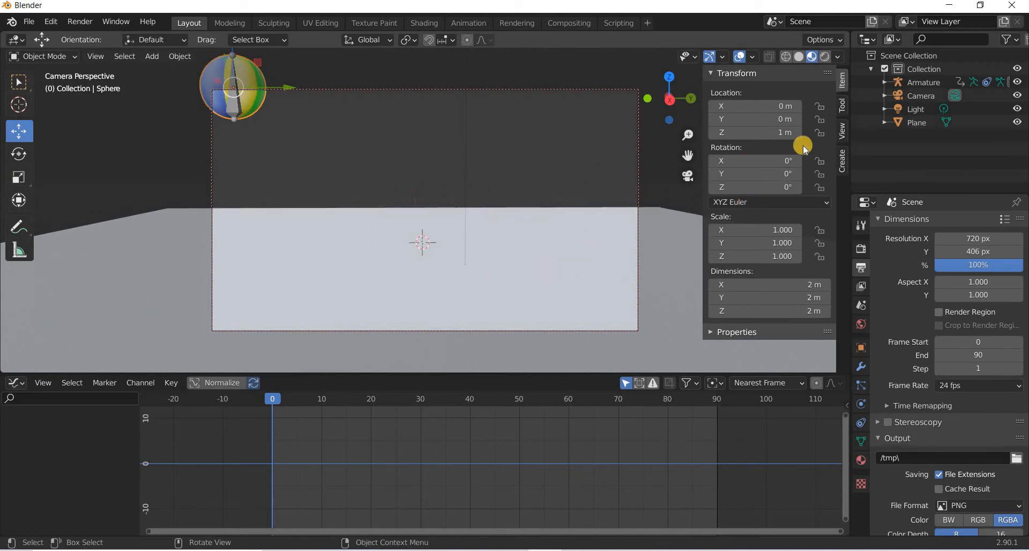
right_click(751, 162)
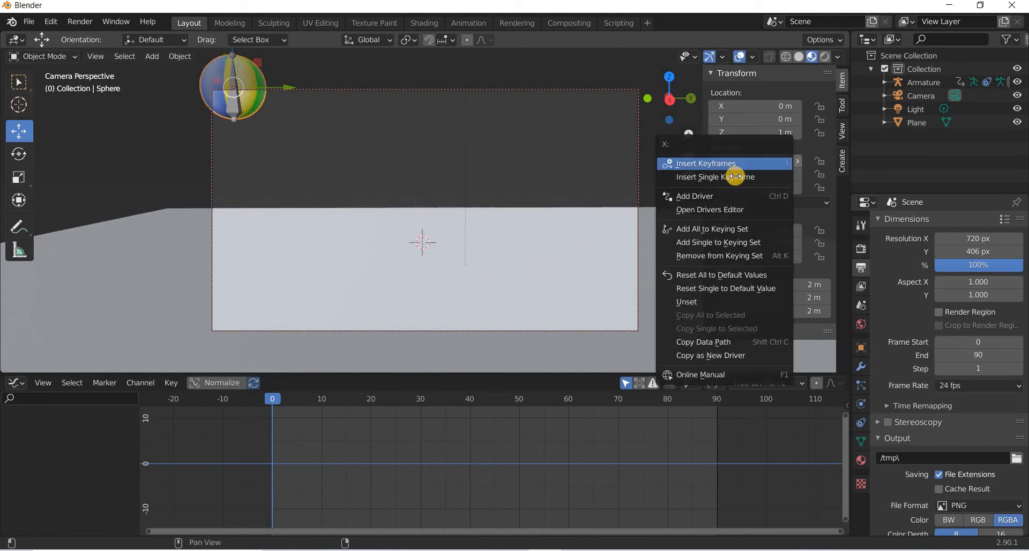
key("Return")
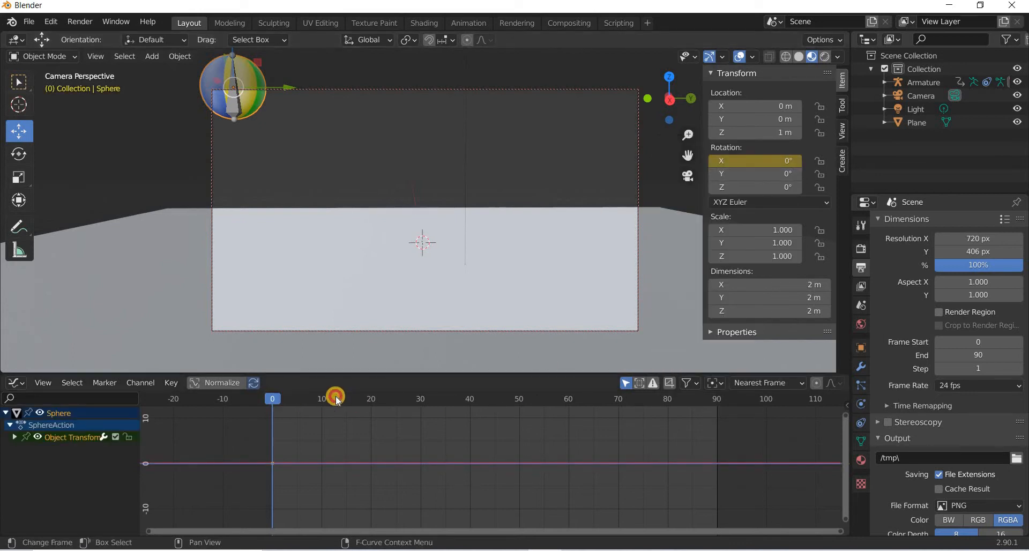
At frame 70, keyframe the sphere's X rotation at -360°.
left_click_drag(588, 433, 617, 436)
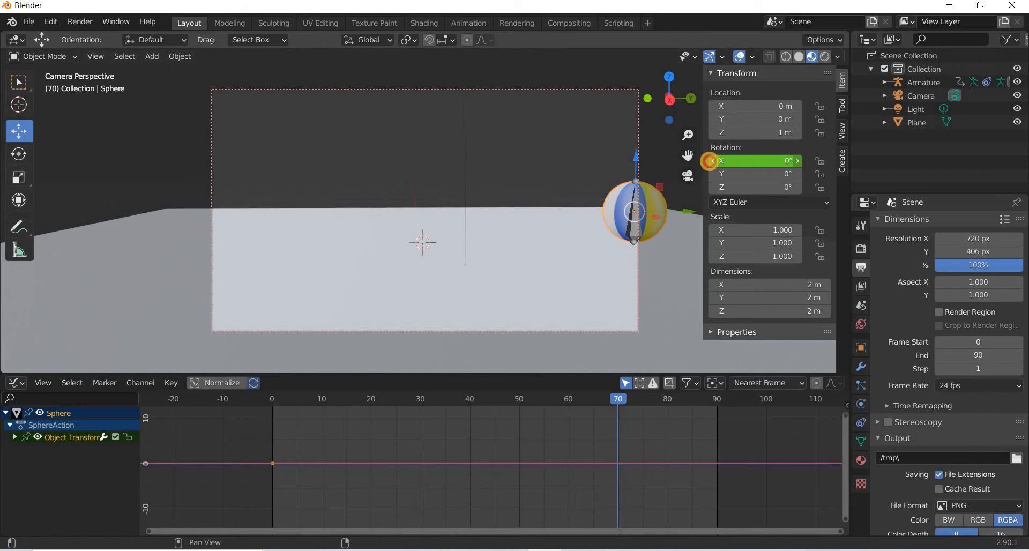
mouse_move(772, 161)
left_mouse_down()
mouse_move(781, 160)
mouse_move(768, 159)
left_mouse_up()
key("i")
left_click(767, 159)
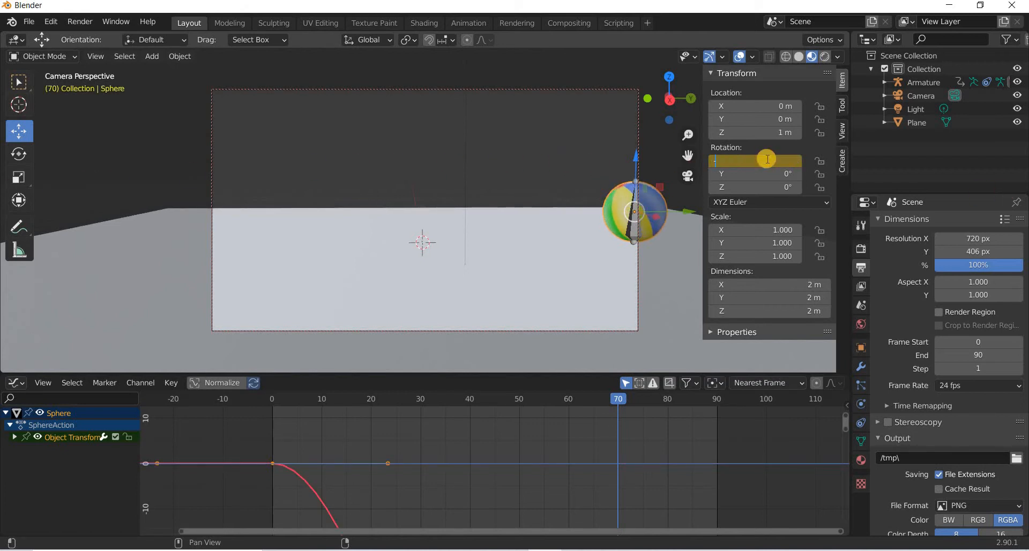
type("-360")
key("Return")
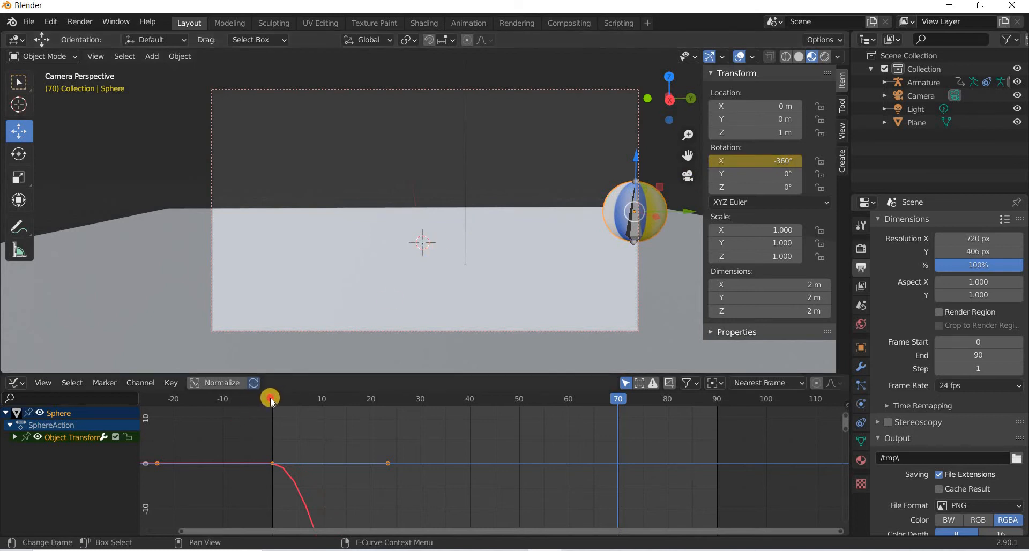
Play back the rolling animation from the start and hide the armature in the viewport.
key("shift+Left")
key("space")
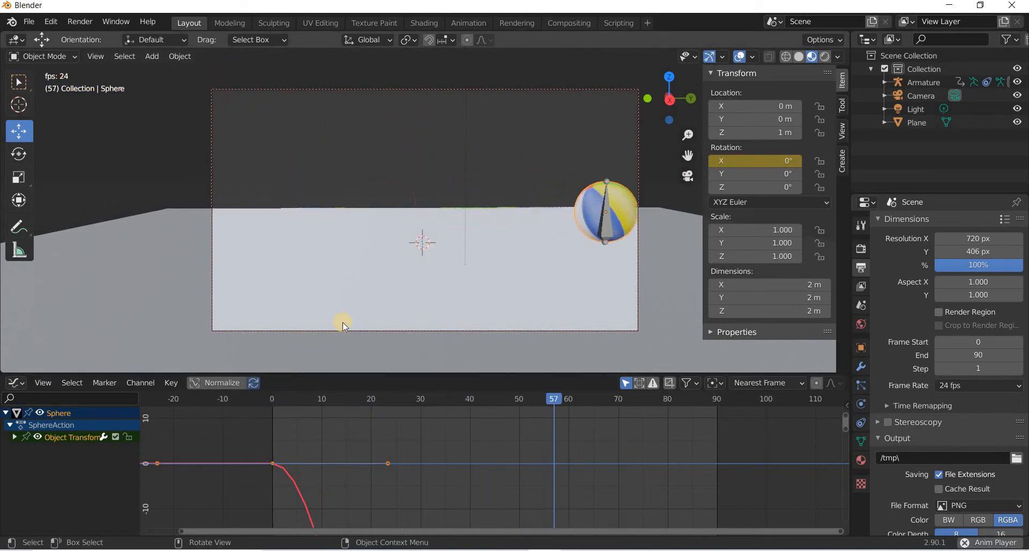
key("space")
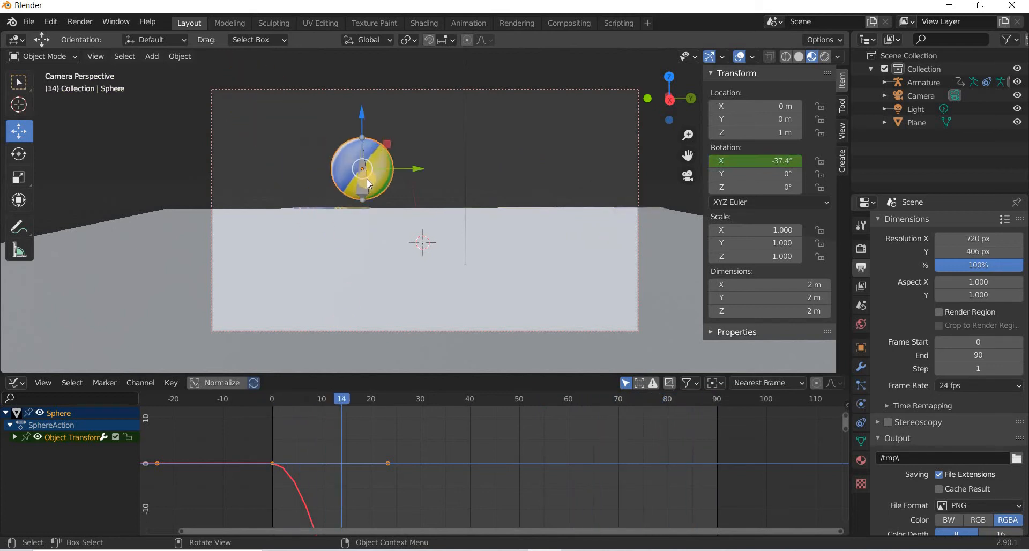
left_click(922, 82)
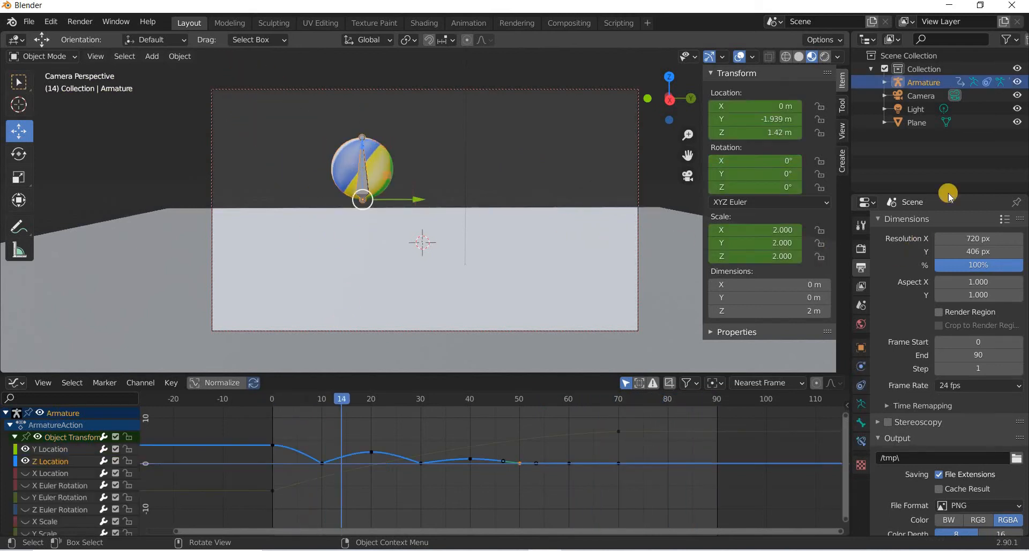
left_click(1016, 83)
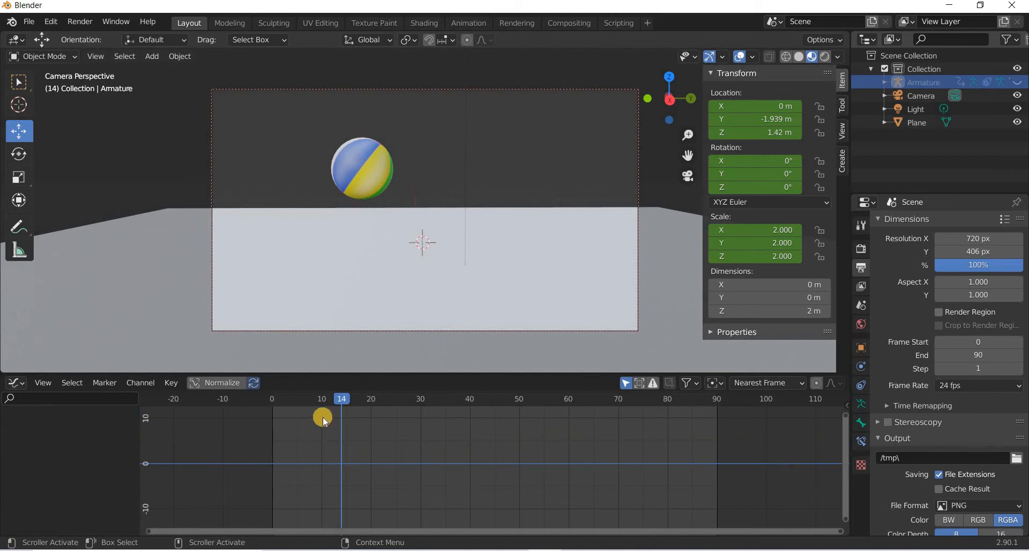
Play back the animation from the start with the armature hidden.
key("shift+Left")
key("space")
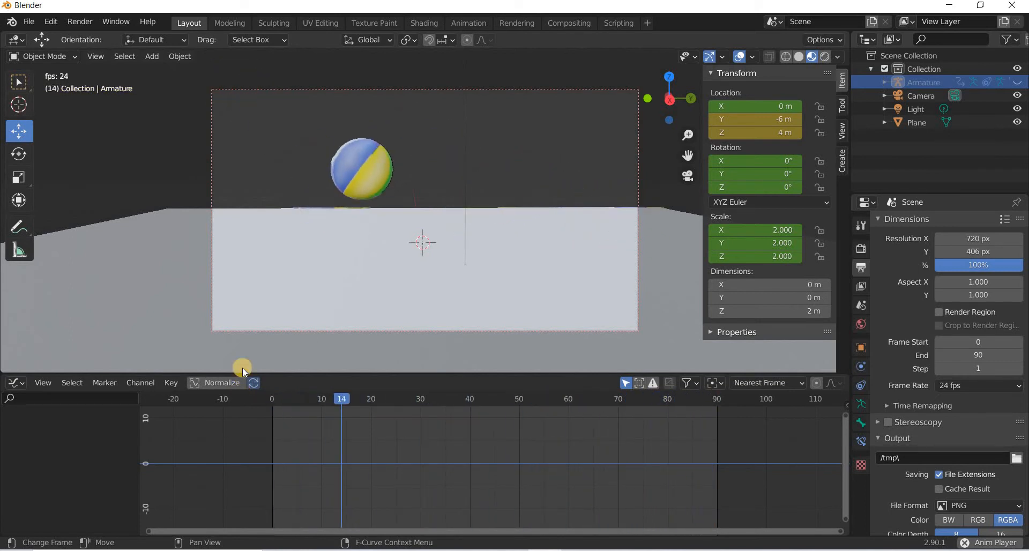
key("space")
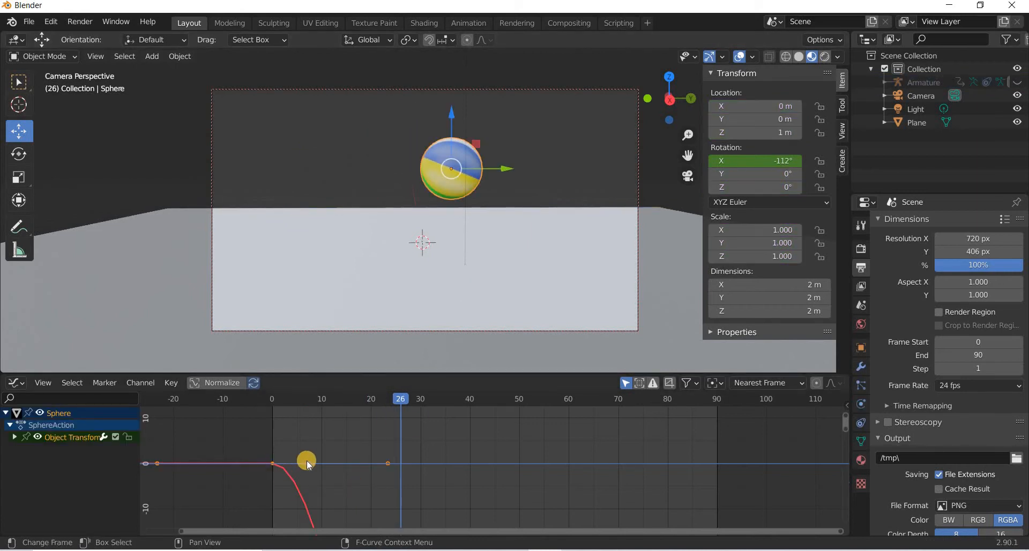
Frame all of the sphere's rotation keys and steepen the start of its X rotation curve by moving the first keyframe's handle.
scroll(307, 461, "down", 10)
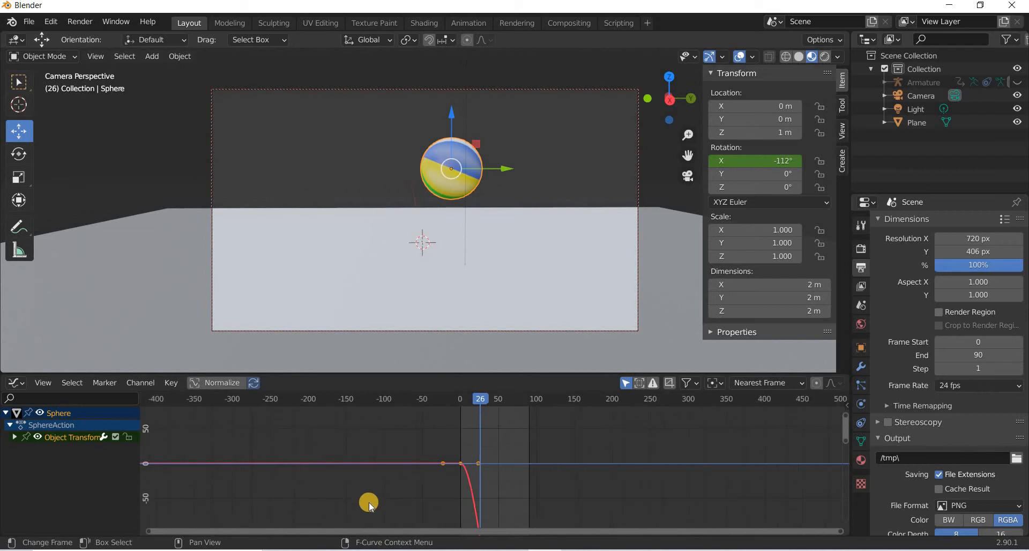
scroll(357, 453, "down", 3)
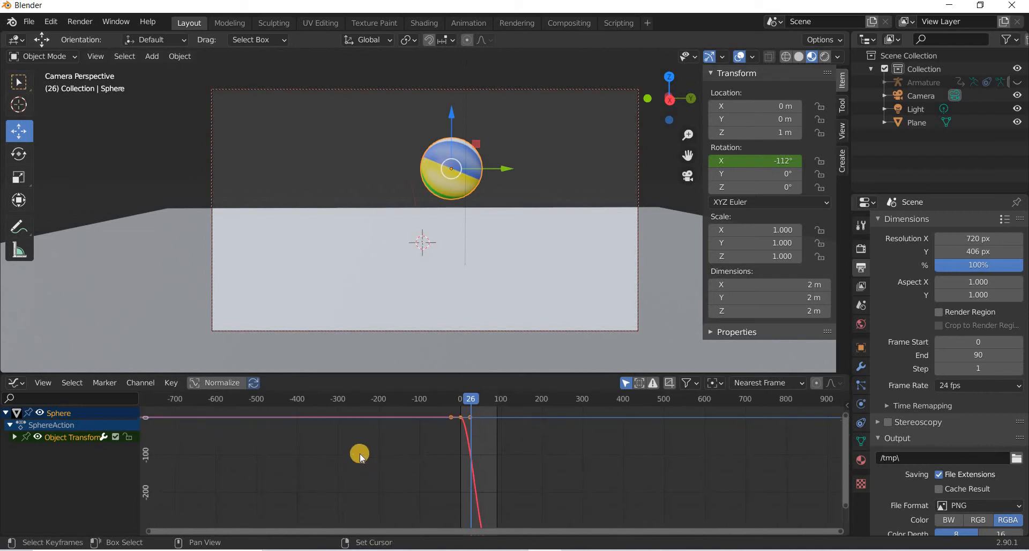
scroll(479, 466, "down", 1)
left_click_drag(519, 536, 437, 416)
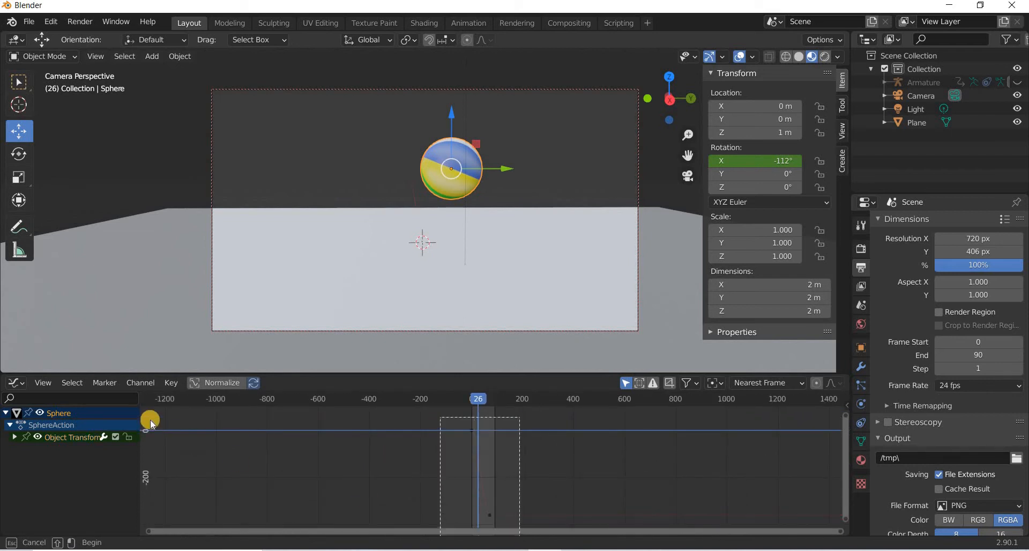
left_click(45, 383)
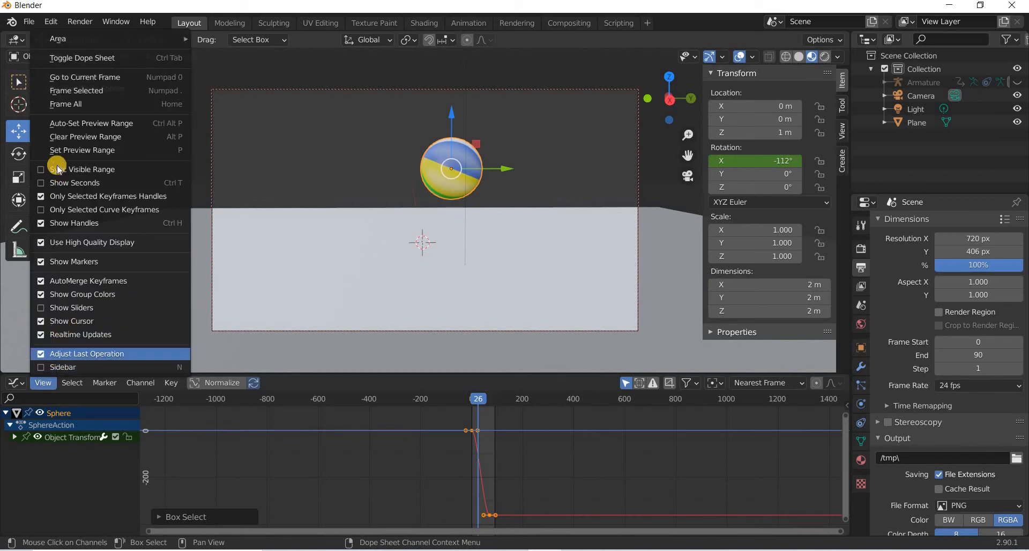
left_click(75, 93)
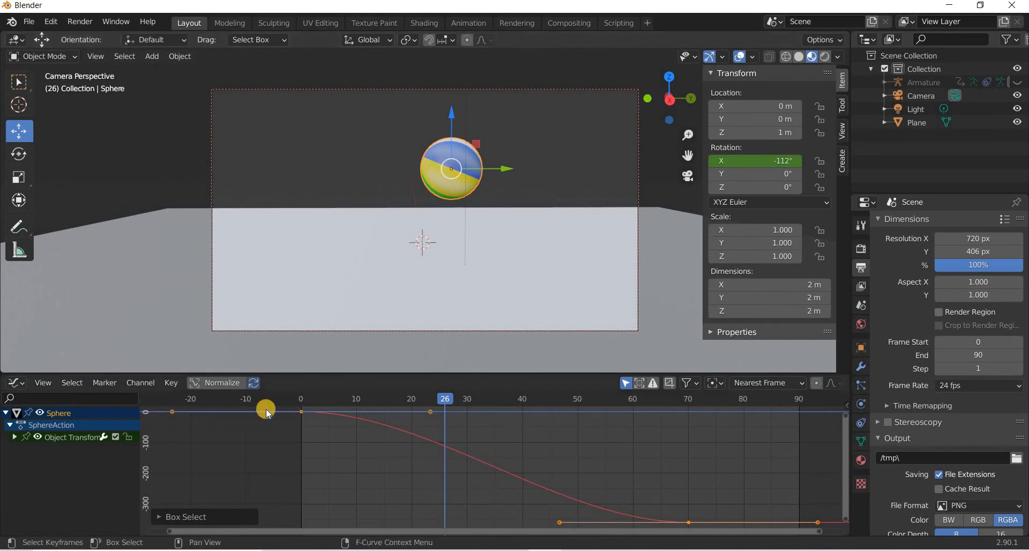
left_click_drag(268, 413, 414, 463)
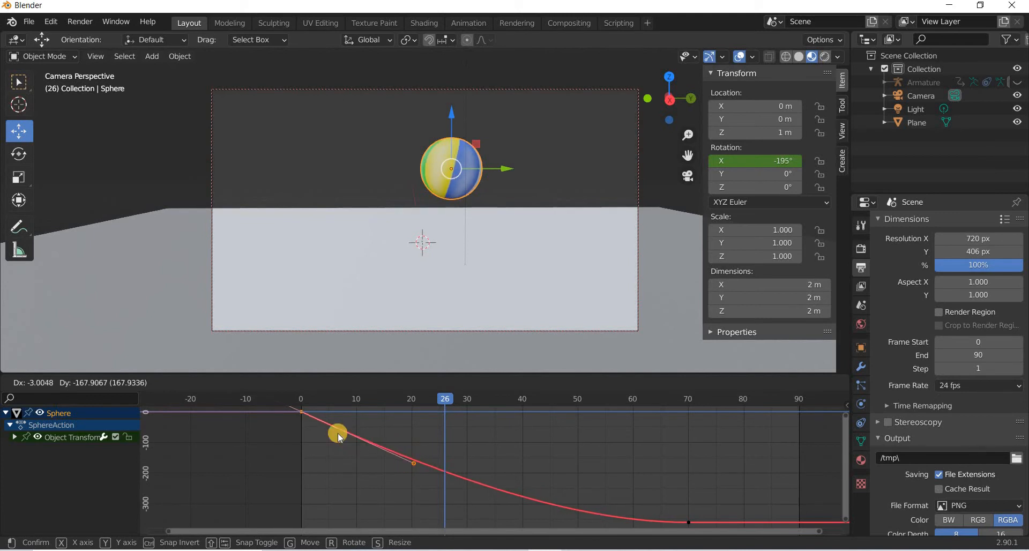
Play back the rolling animation from the start to check the new rotation timing.
left_click(273, 399)
left_click(317, 172)
key("space")
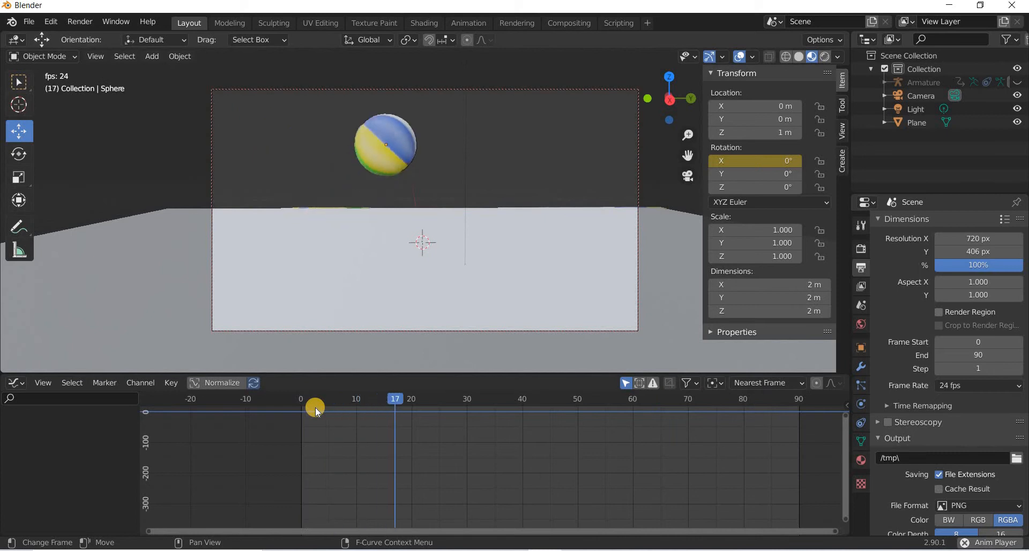
key("space")
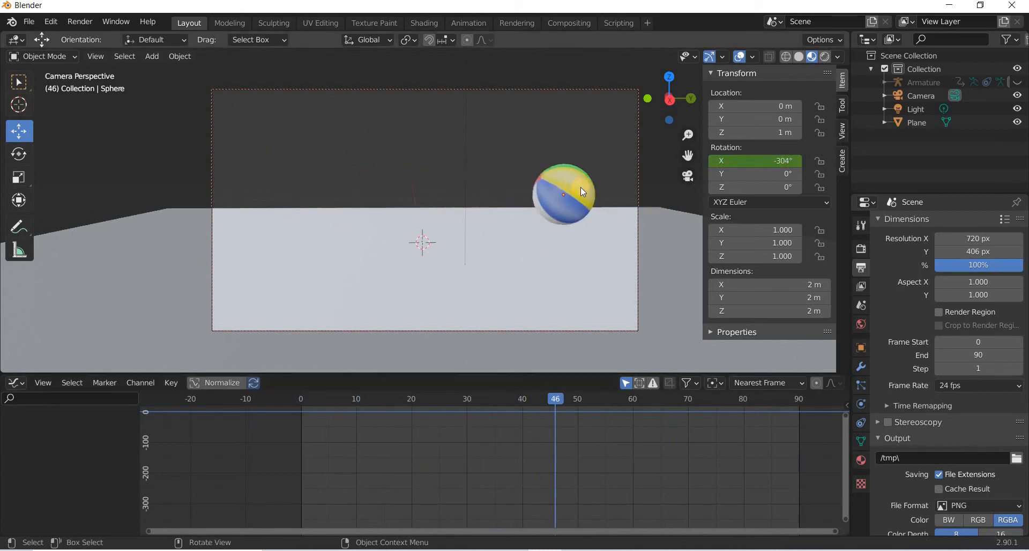
Select the armature and frame its keyframe curves in the Graph Editor.
left_click(581, 187)
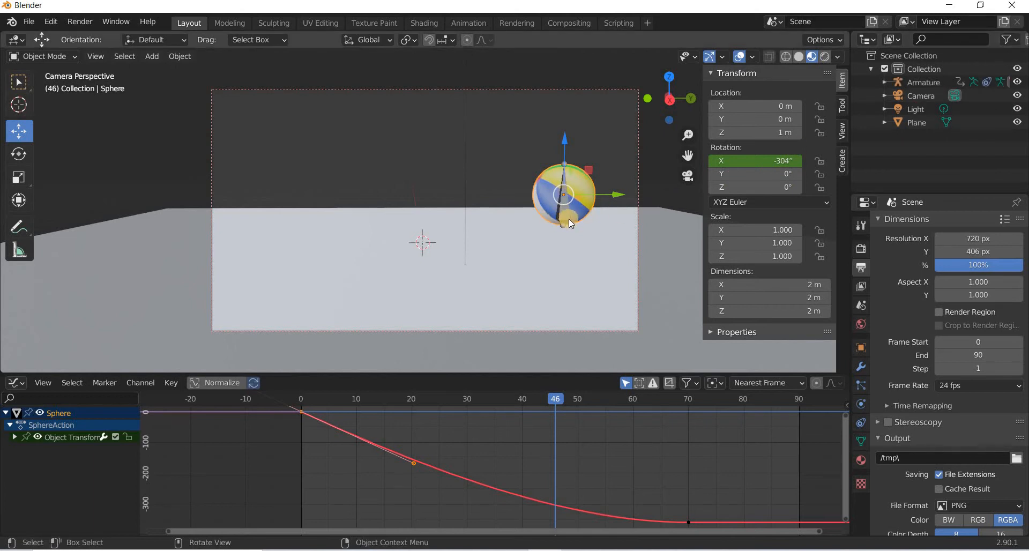
left_click(574, 255)
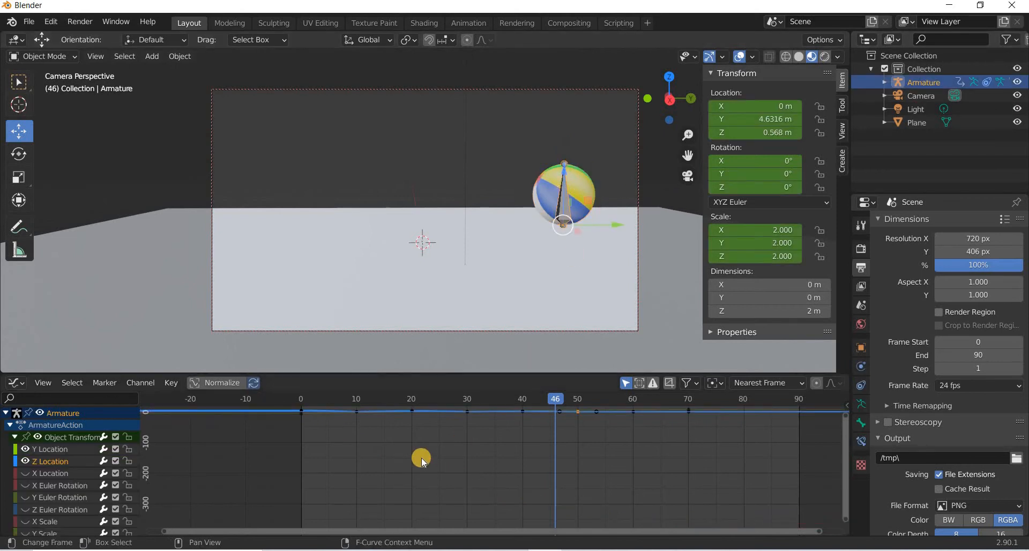
middle_click_drag(377, 439, 381, 477)
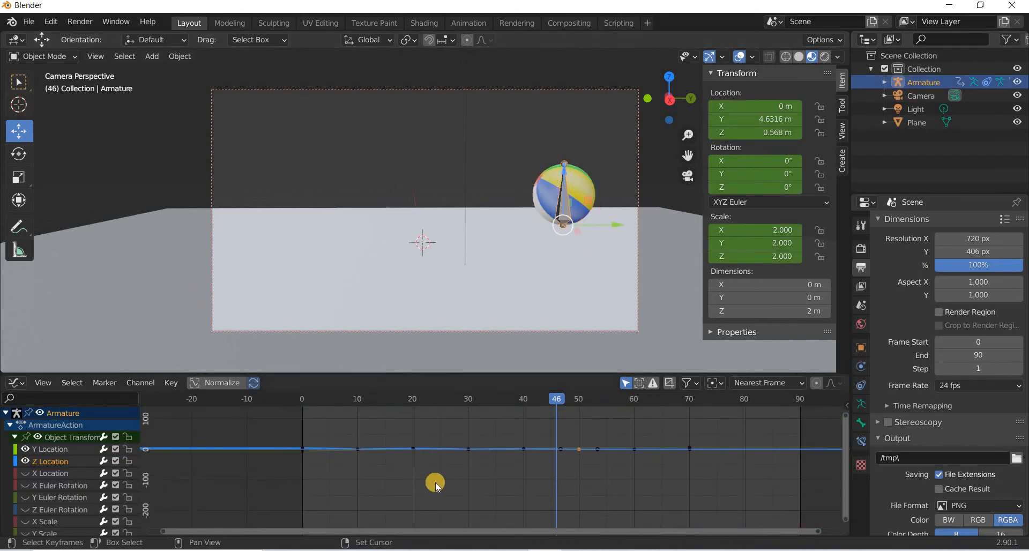
left_click(404, 465)
left_click_drag(711, 503, 271, 420)
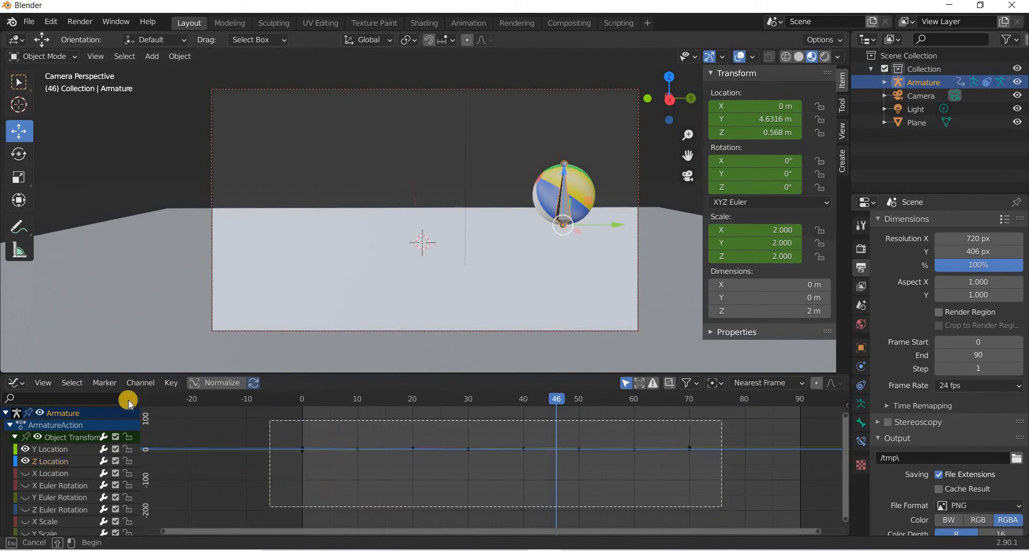
left_click(43, 383)
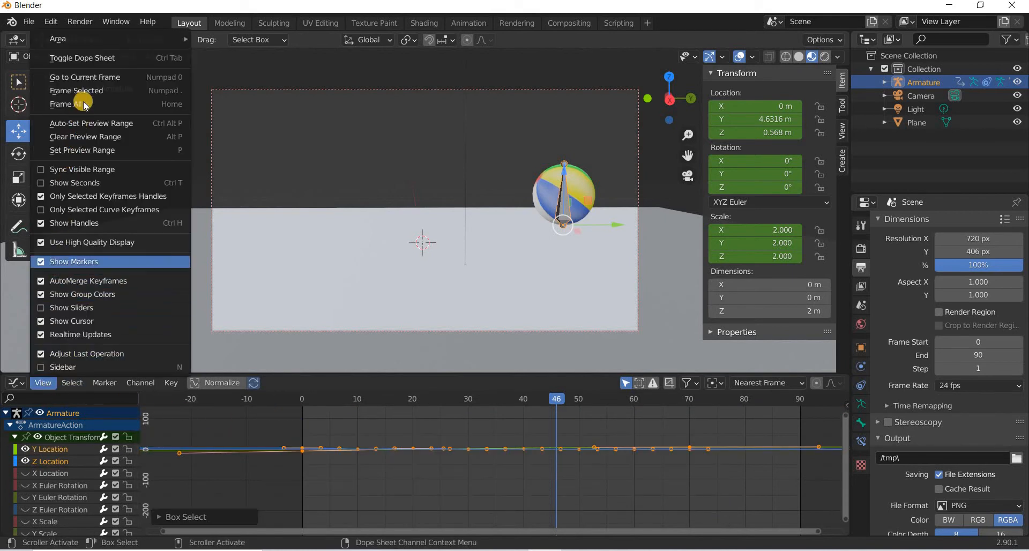
key("KP_Decimal")
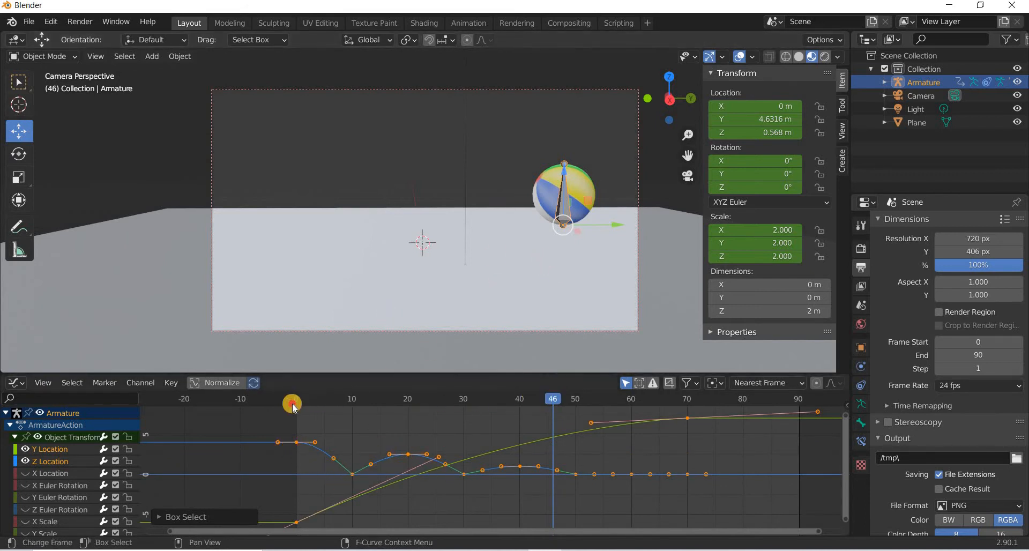
At frame 10, squash the armature by setting its Z scale to 1.5.
left_click_drag(294, 408, 437, 432)
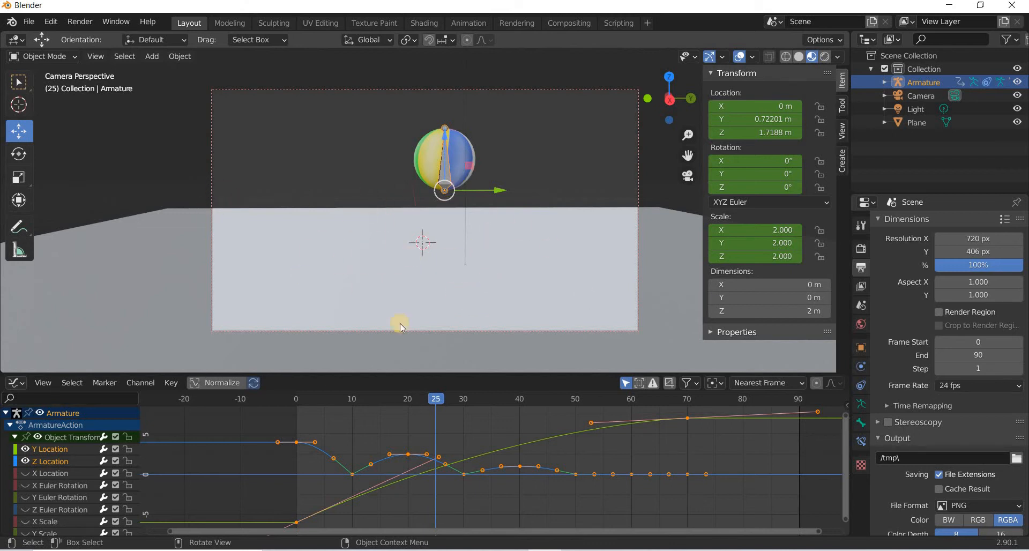
left_click_drag(347, 403, 279, 408)
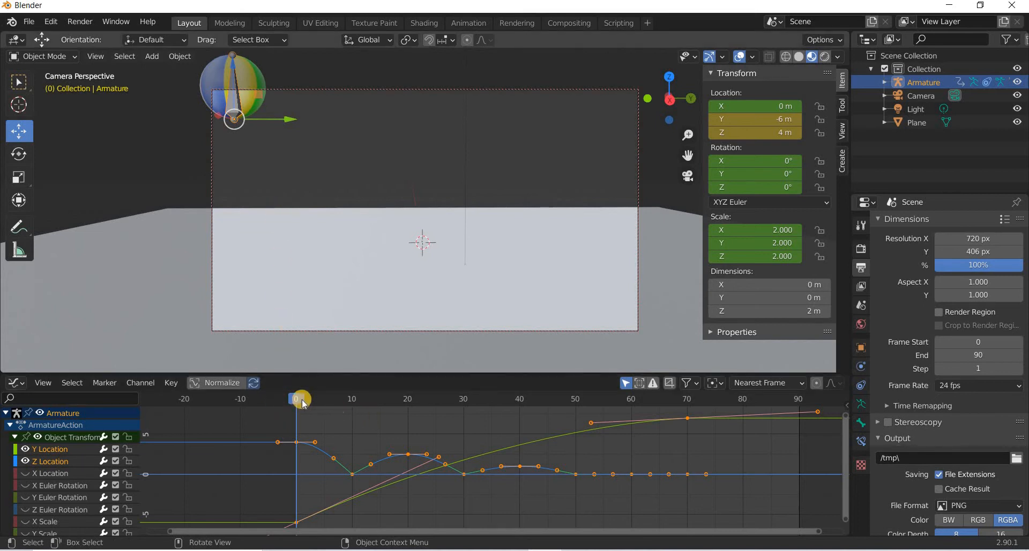
mouse_move(342, 418)
left_mouse_down()
mouse_move(328, 419)
mouse_move(352, 421)
left_mouse_up()
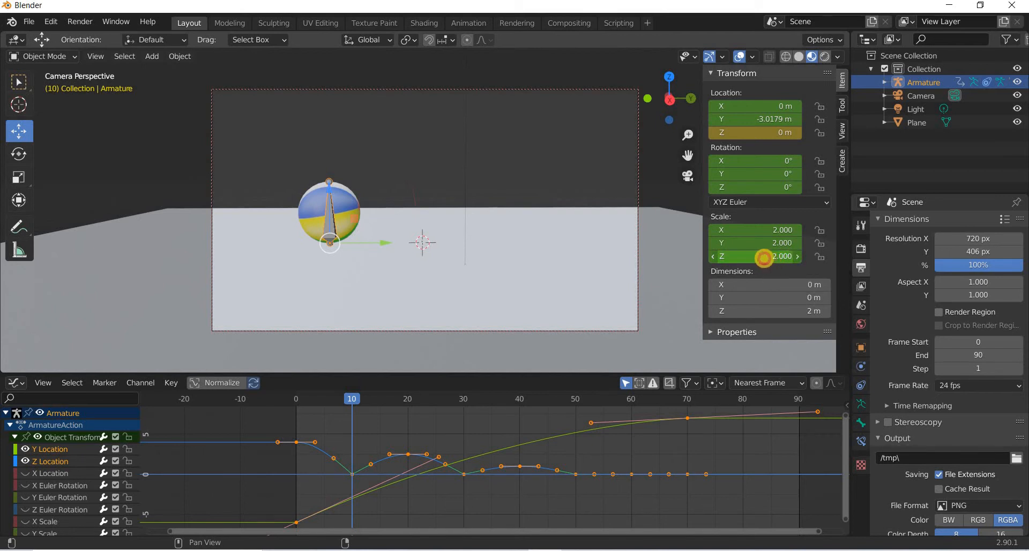
left_click_drag(764, 259, 748, 258)
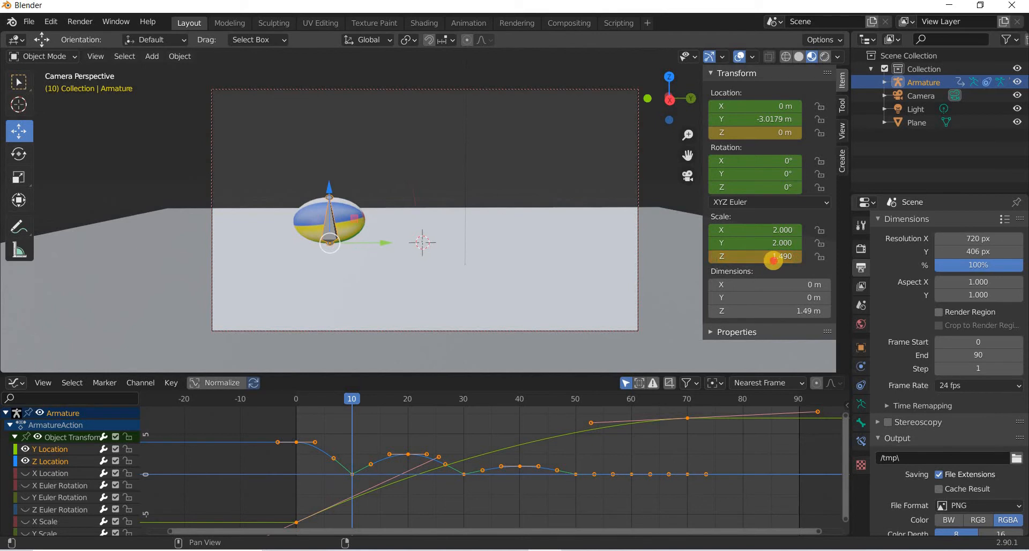
left_click(773, 261)
type("1.5")
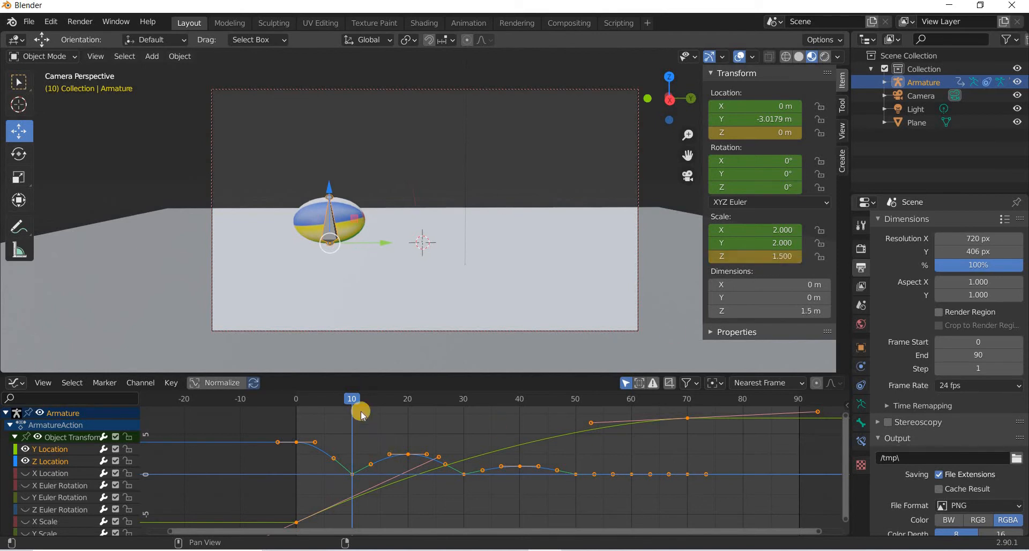
key("Return")
At frame 0, set the armature's Z scale to 2.
left_click(290, 400)
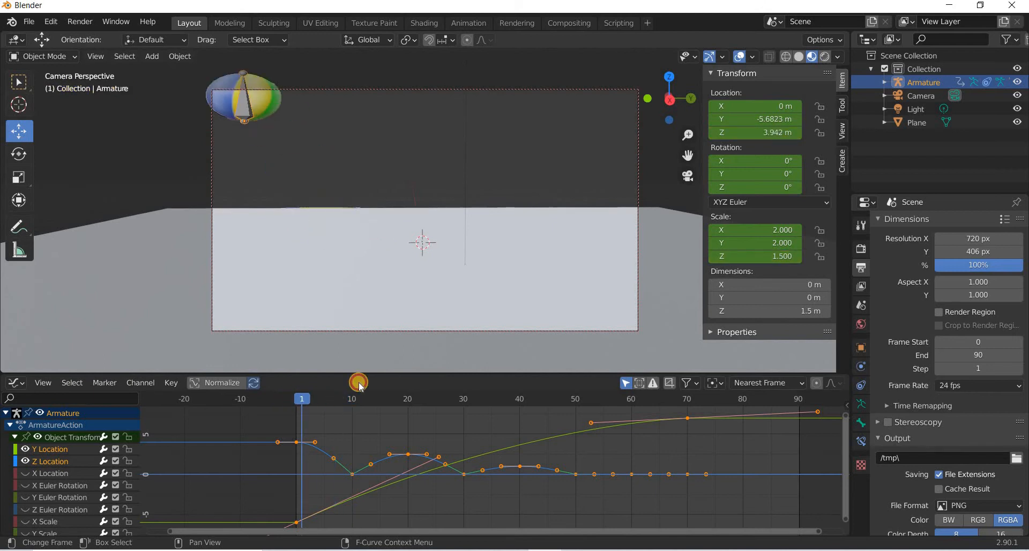
left_click(779, 259)
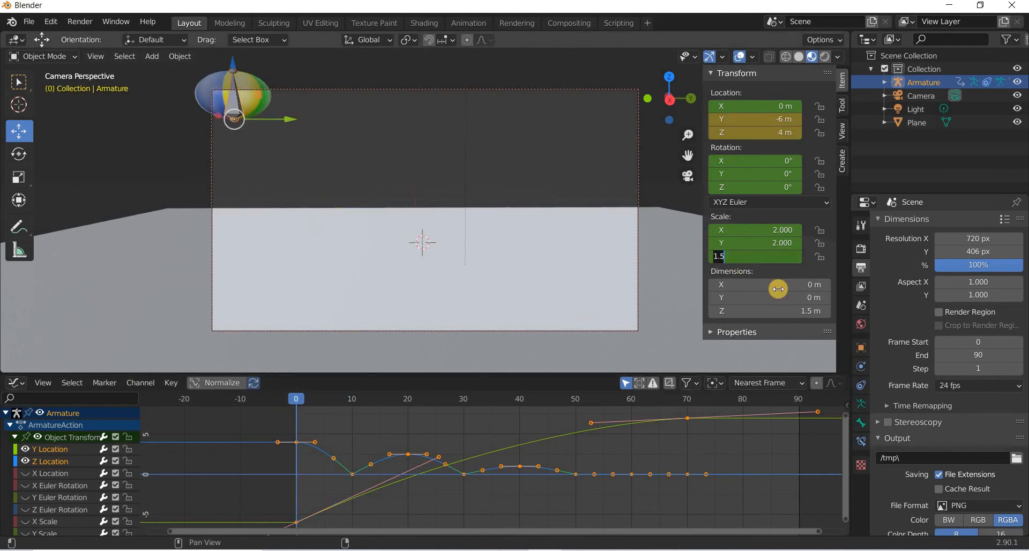
type("2")
key("Return")
right_click(383, 456)
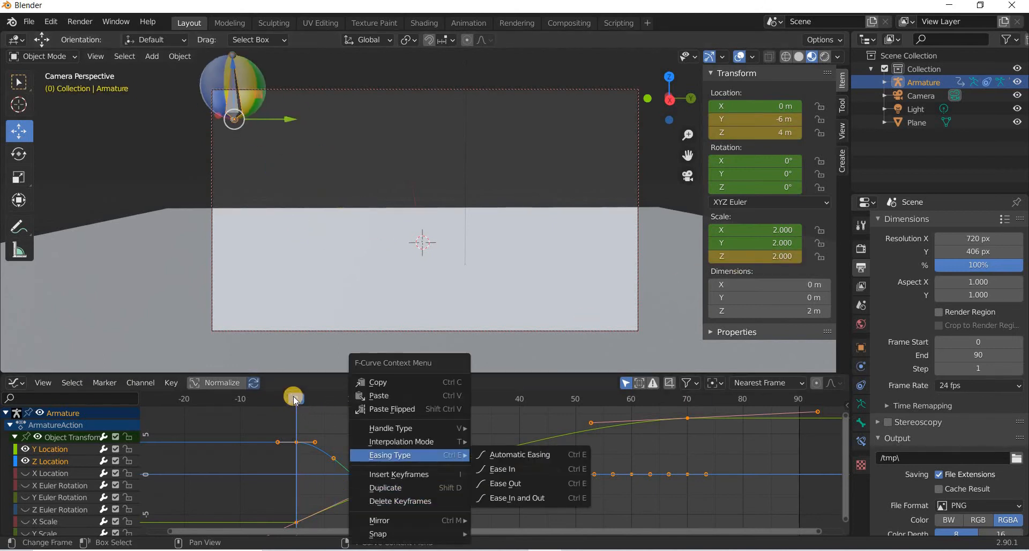
At frame 20, set the armature's Z scale back to 2.
left_click(308, 397)
left_click_drag(343, 397, 409, 399)
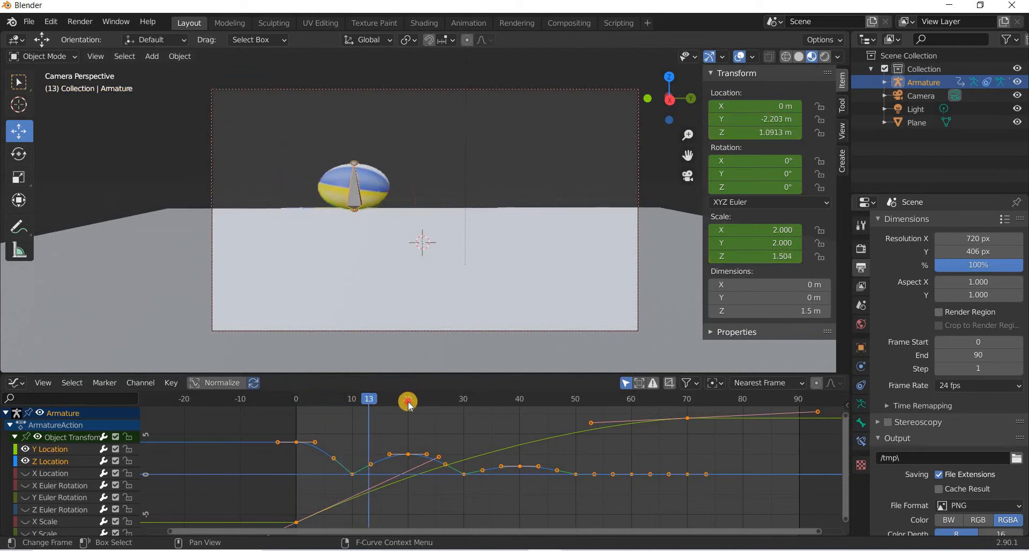
left_click(781, 255)
type("2")
key("Return")
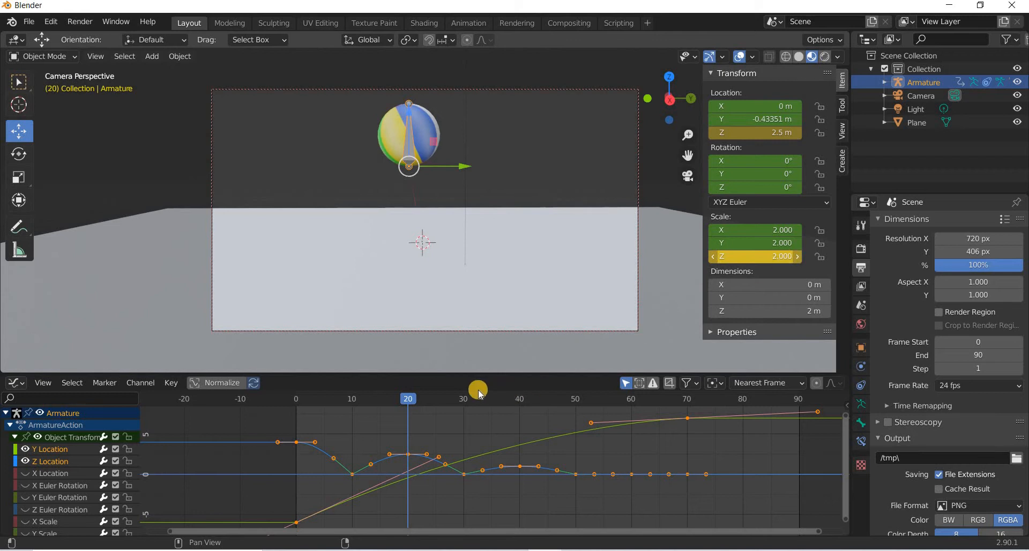
At frame 30, squash the armature by setting its Z scale to 1.7.
left_click(459, 403)
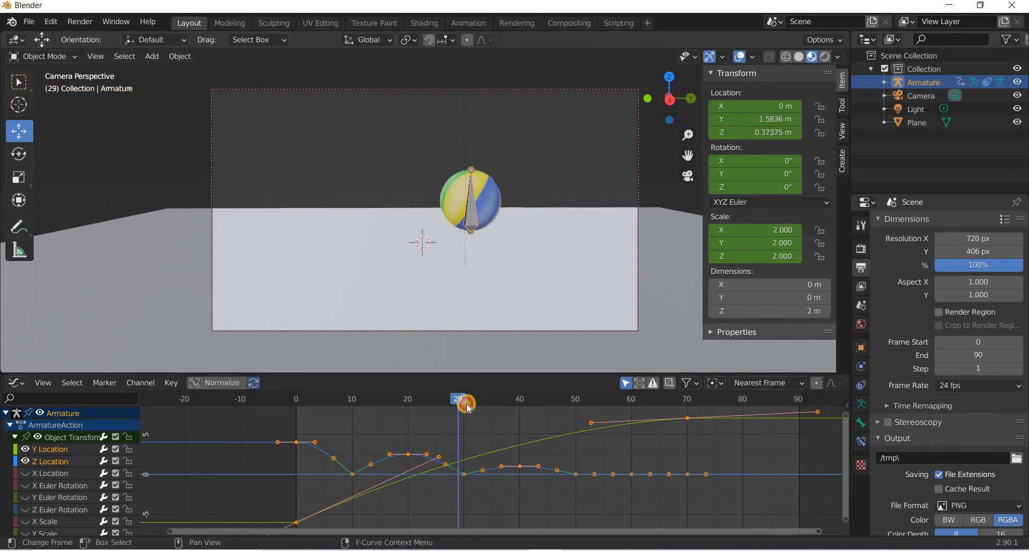
left_click_drag(467, 405, 465, 404)
left_click(775, 260)
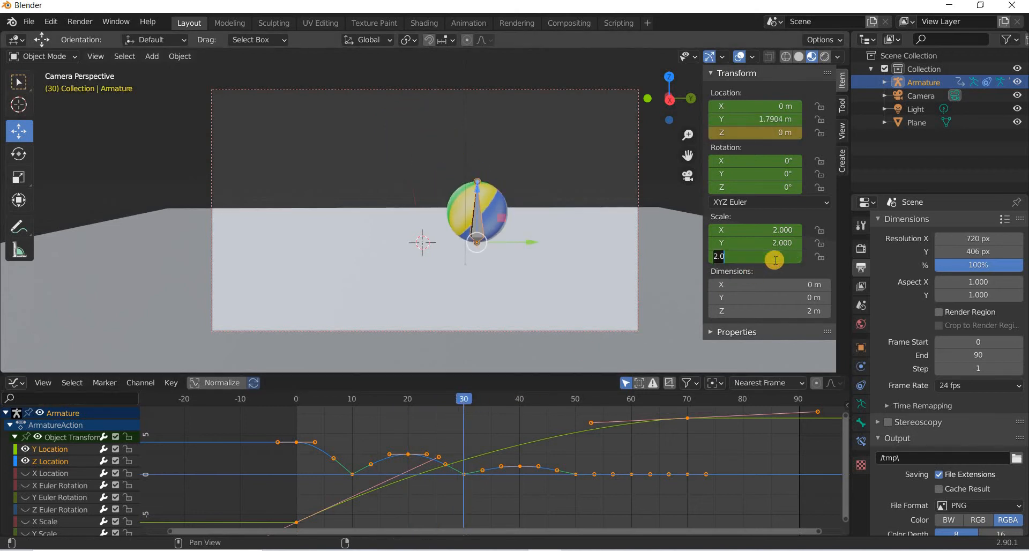
type("1.708")
key("Return")
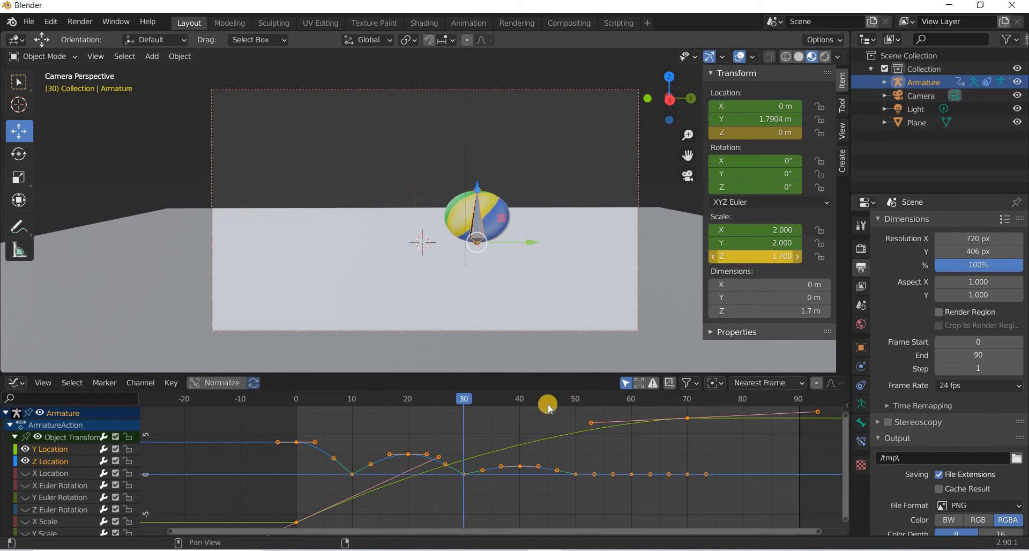
At frame 40, restore the armature's Z scale to 2.
left_click(459, 404)
left_click(519, 414)
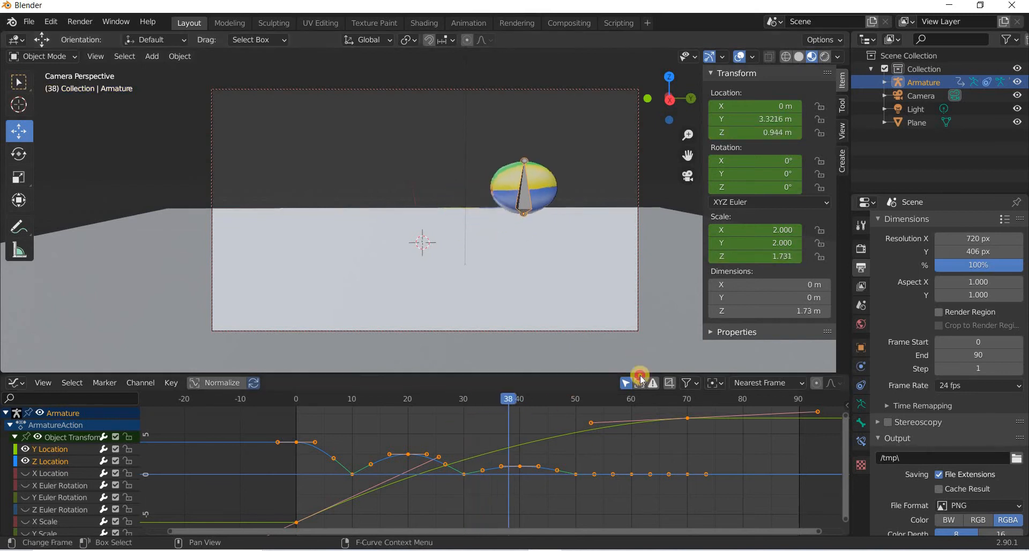
left_click(782, 257)
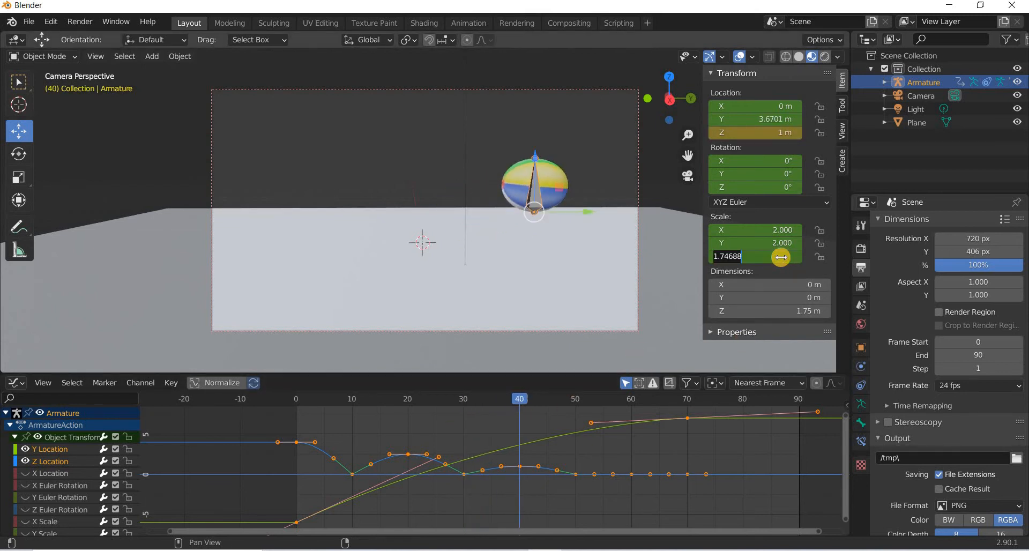
type("2")
key("Return")
At frame 50, set the armature's Z scale to 1.9 for a smaller squash.
left_click_drag(521, 400, 575, 399)
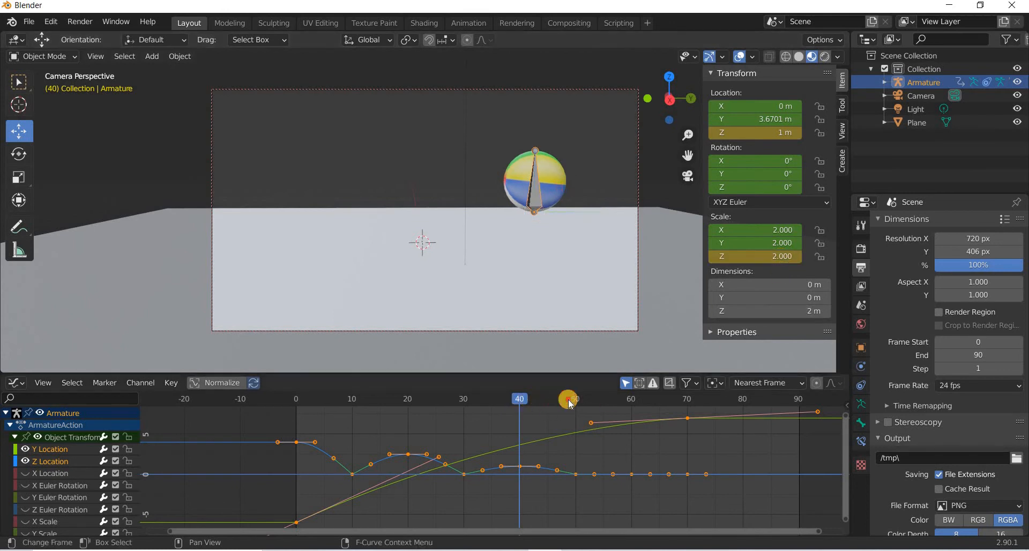
left_click(793, 258)
type("1.9")
key("Return")
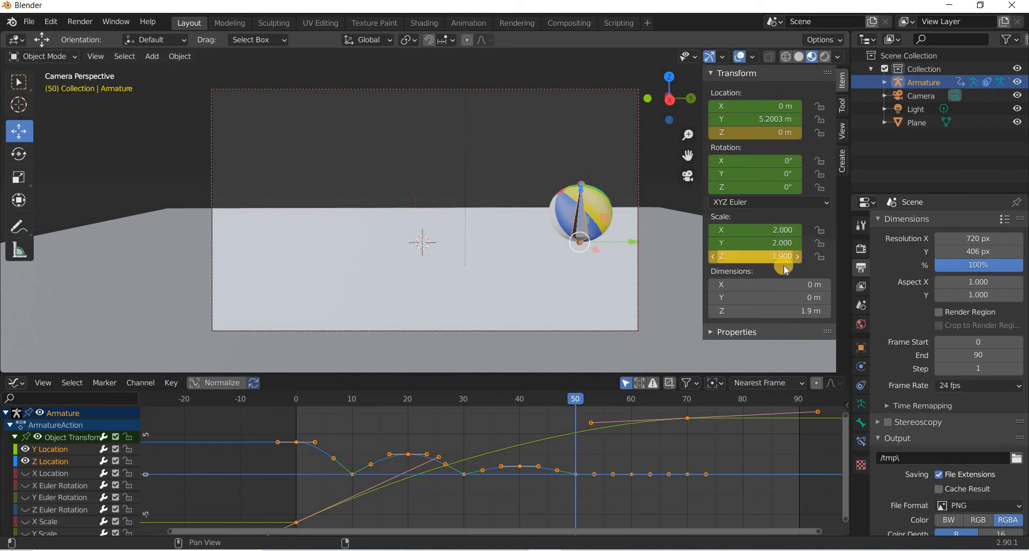
At frame 60, set the armature's Z scale to 2.
left_click_drag(621, 413, 632, 412)
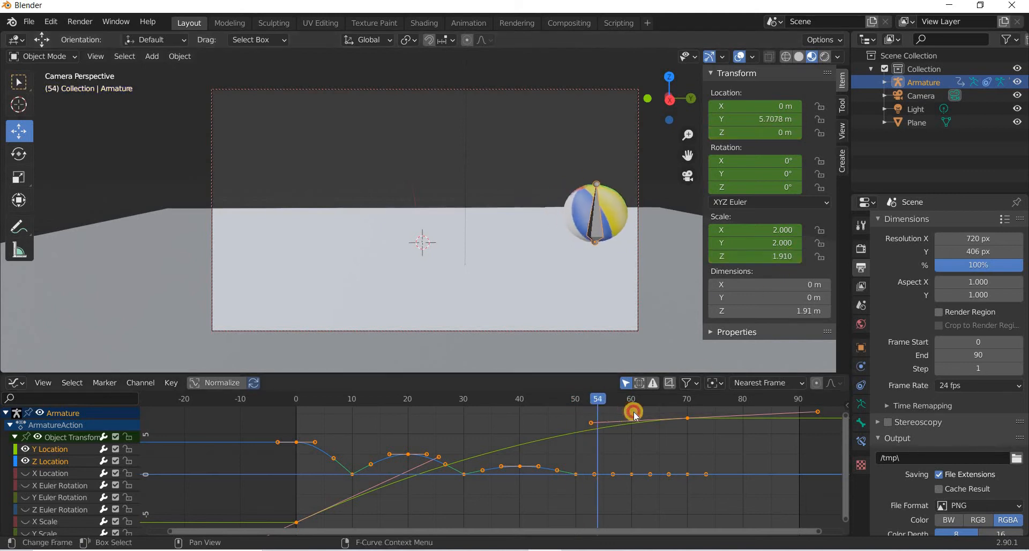
left_click(786, 261)
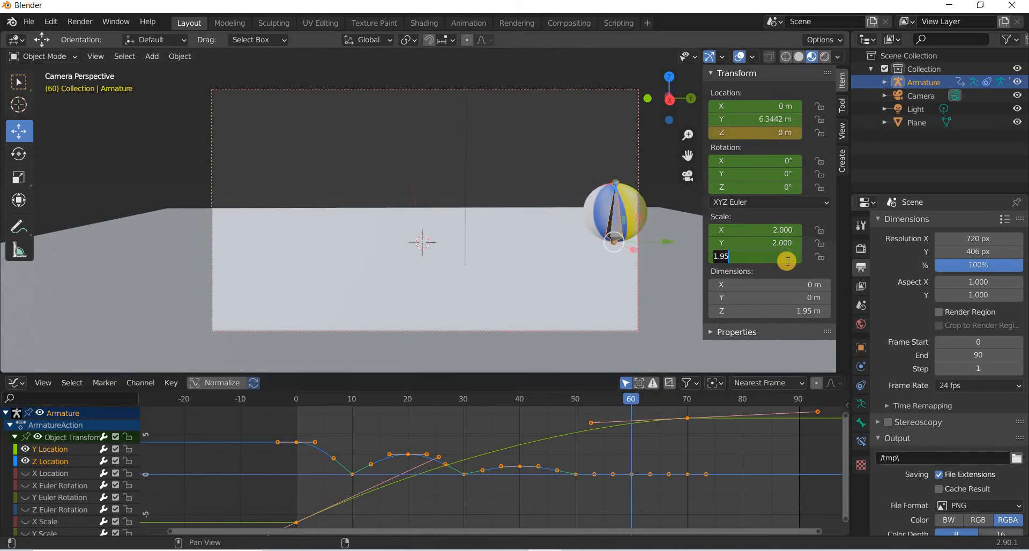
type("2")
key("Return")
Play back the squash-and-stretch animation from frame 0.
left_click_drag(636, 403, 687, 407)
left_click_drag(307, 406, 295, 406)
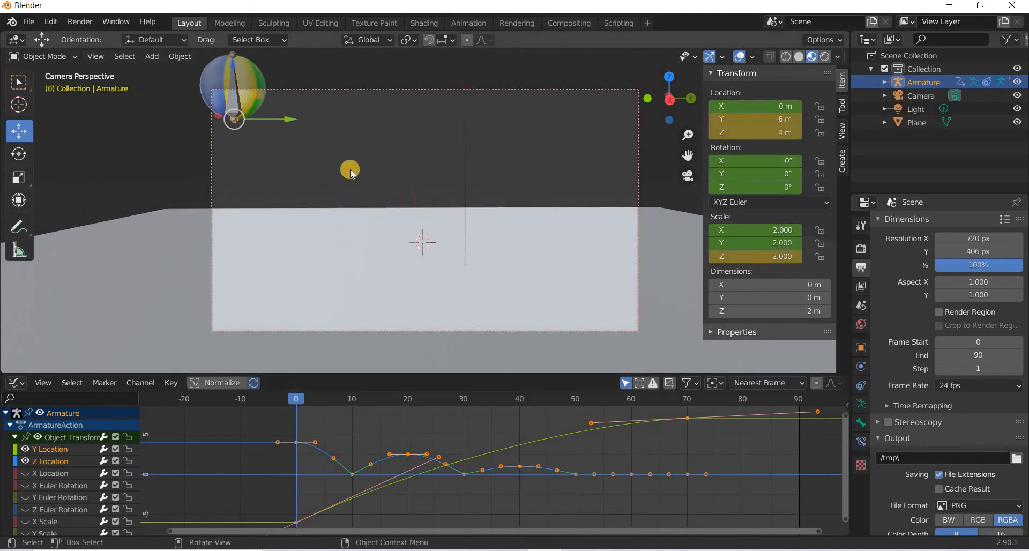
key("space")
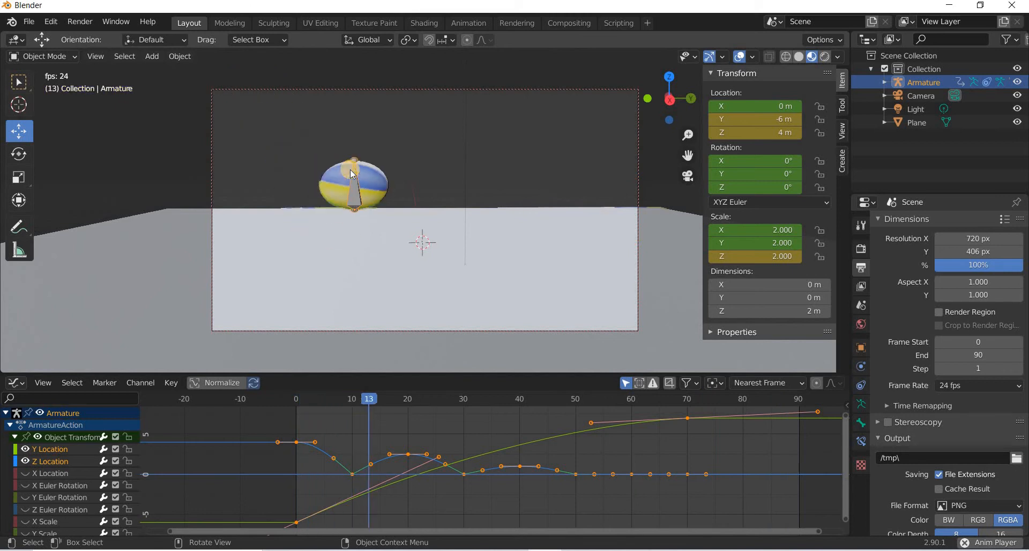
Stop playback and, at frame 9, set the armature's Z scale to 2.5 for a stretch.
key("space")
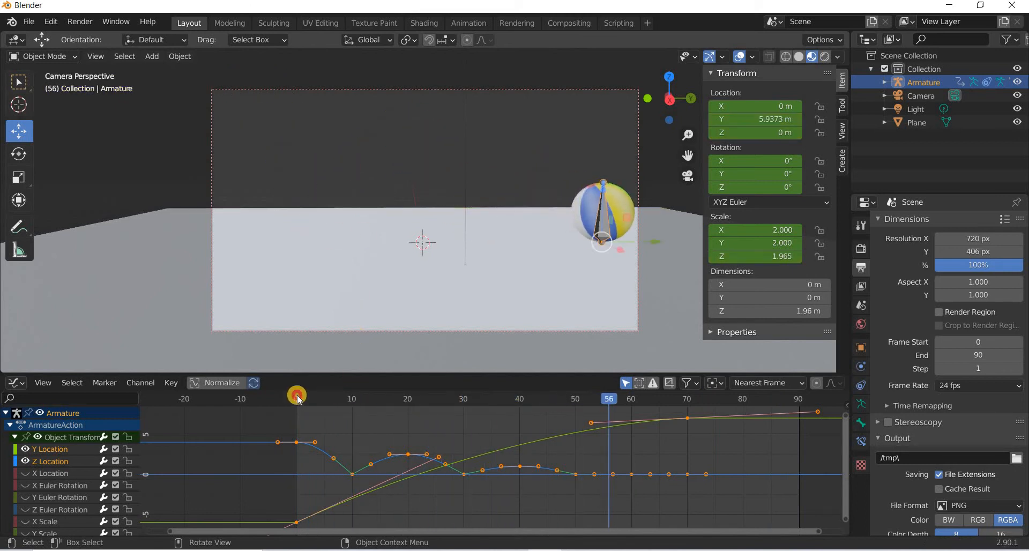
left_click(295, 398)
left_click(351, 406)
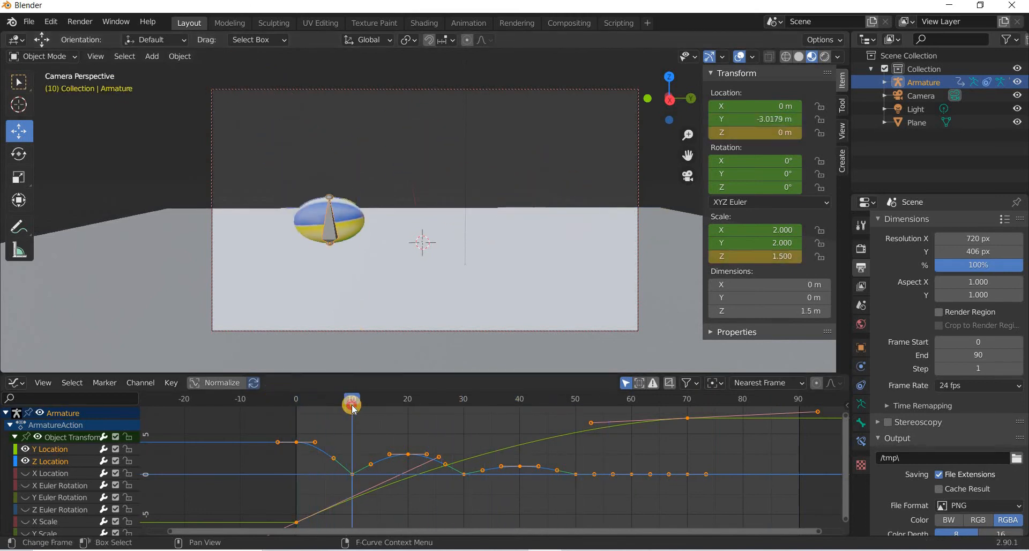
key("Left")
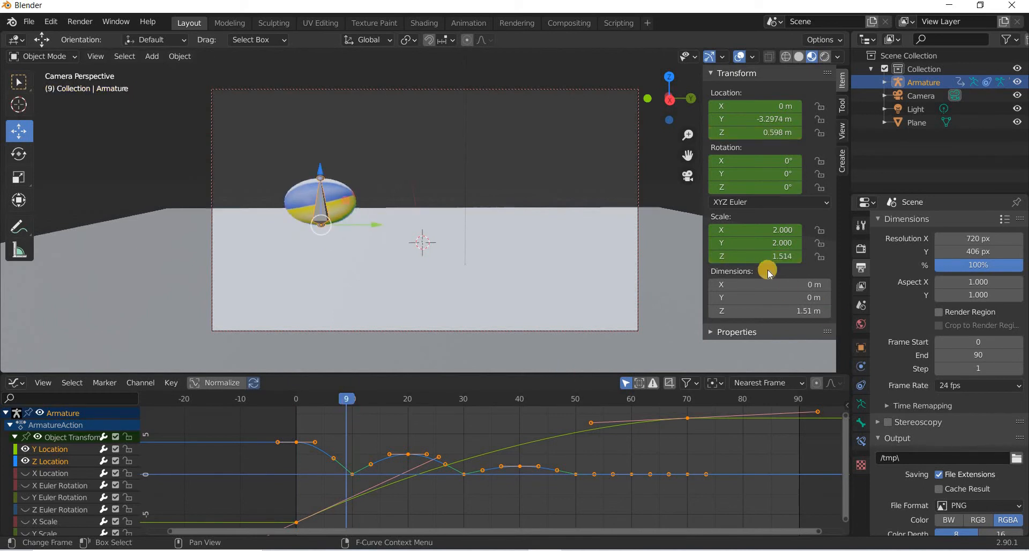
left_click(778, 258)
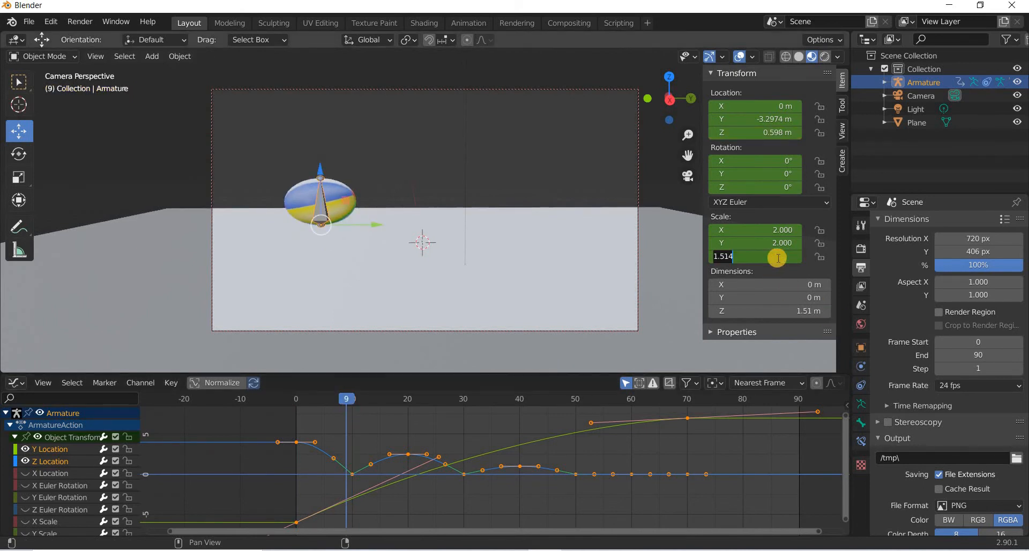
key("Return")
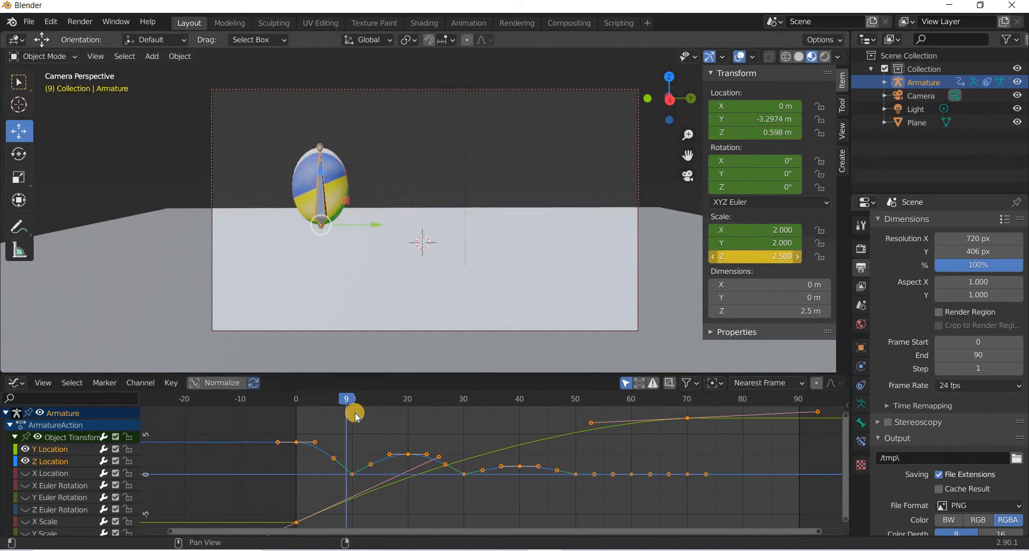
At frame 11, set the armature's Z scale to 2.5.
left_click_drag(358, 406, 454, 393)
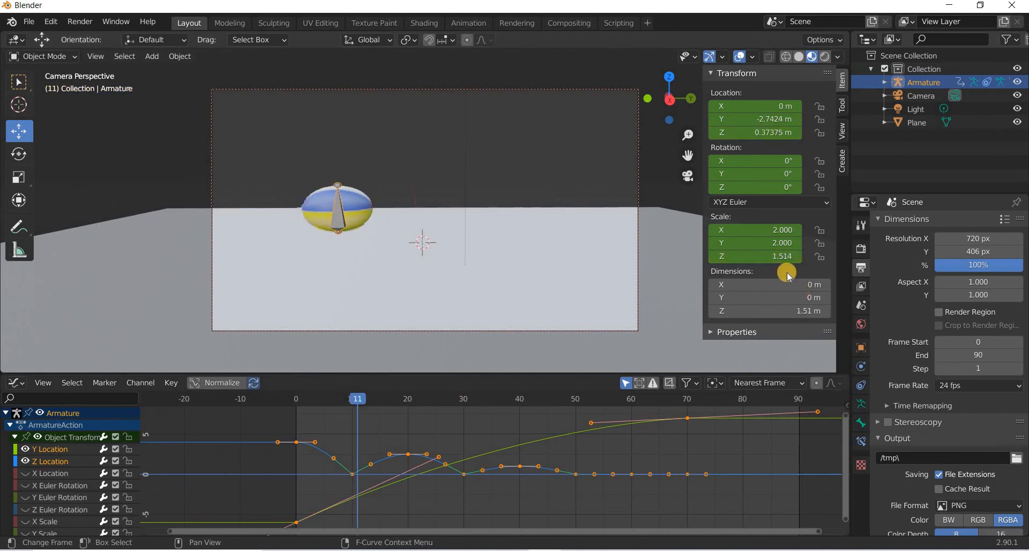
left_click(781, 257)
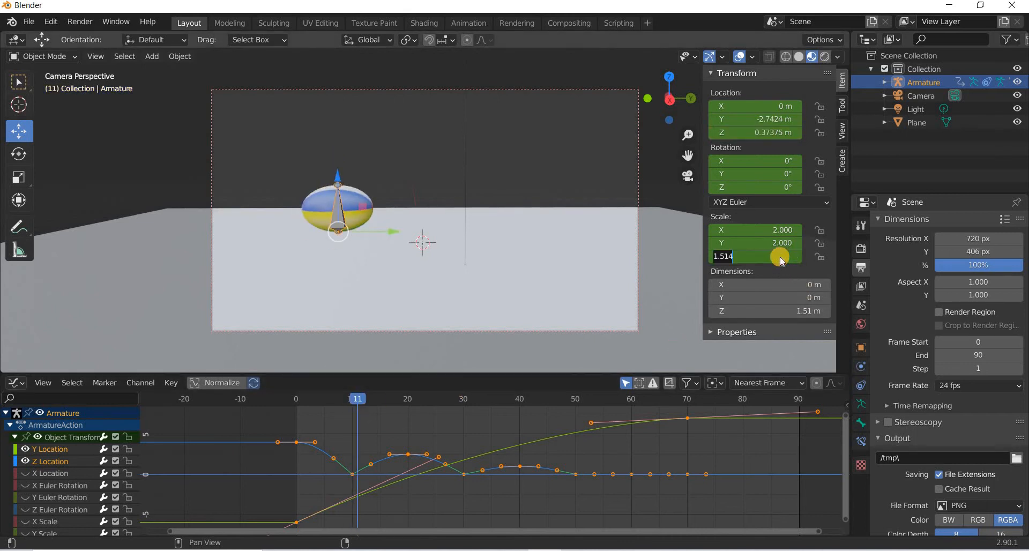
type("2.5")
key("Return")
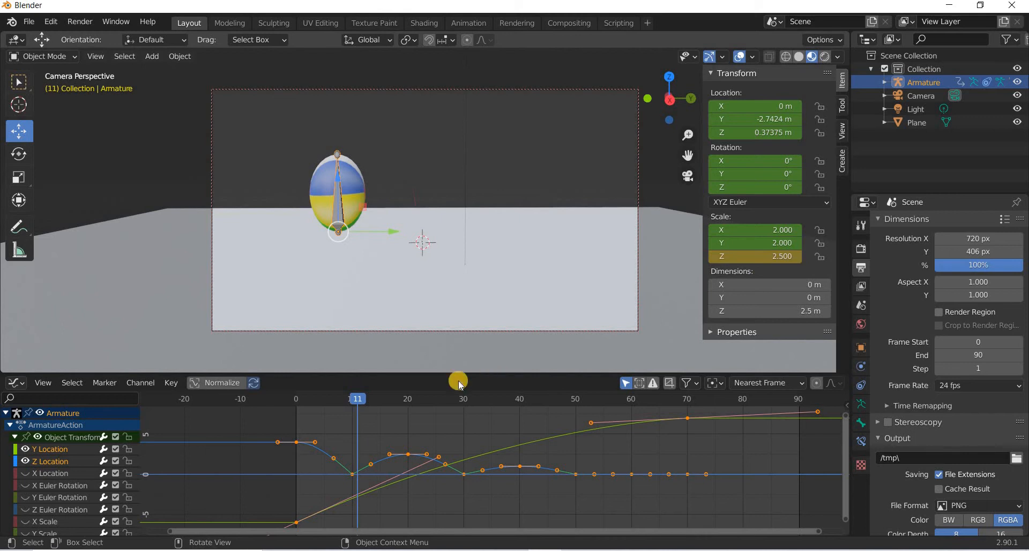
Show only the Z Scale curve in the Graph Editor, hiding the other channels.
left_click(363, 400)
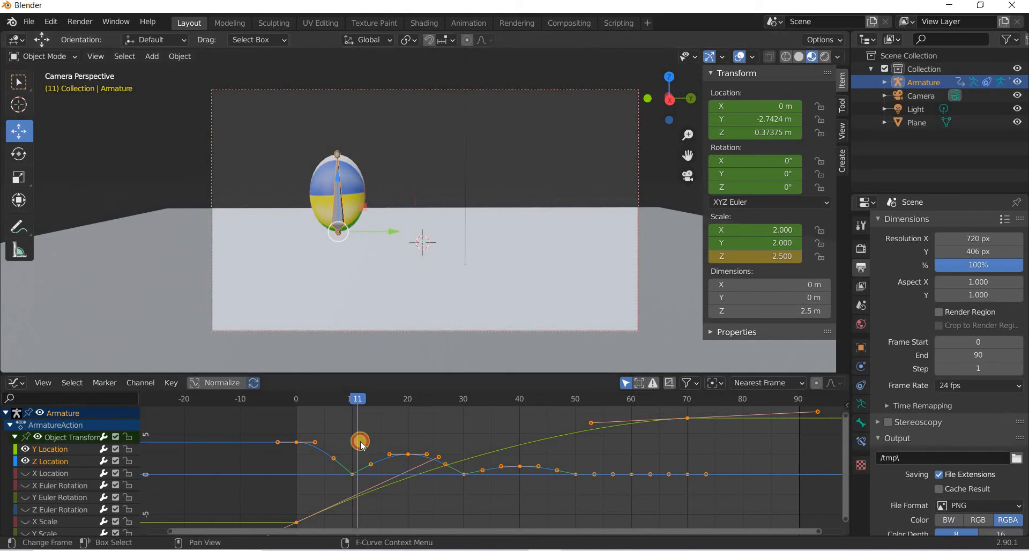
key("Right")
scroll(405, 483, "down", 6)
scroll(398, 488, "down", 1)
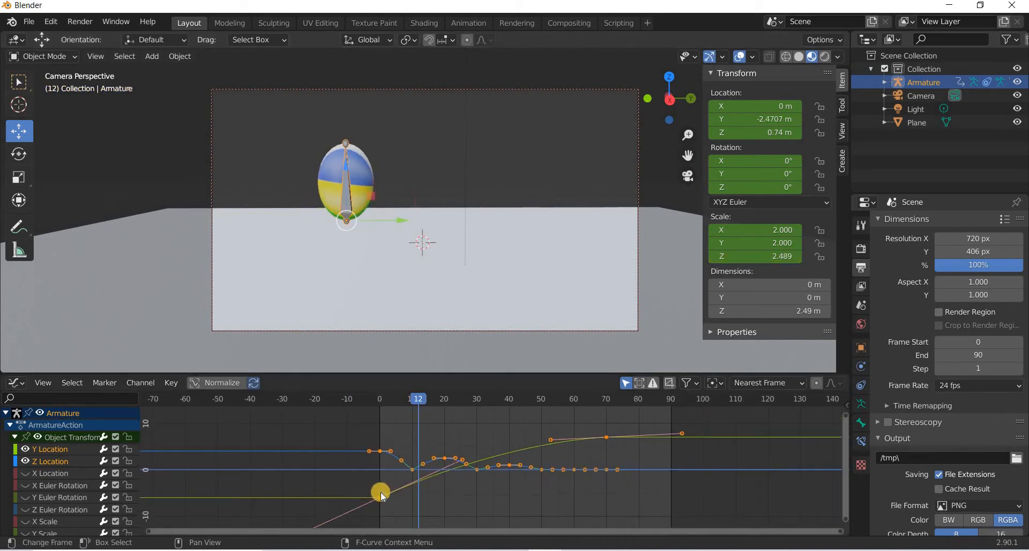
middle_click_drag(373, 494, 349, 472)
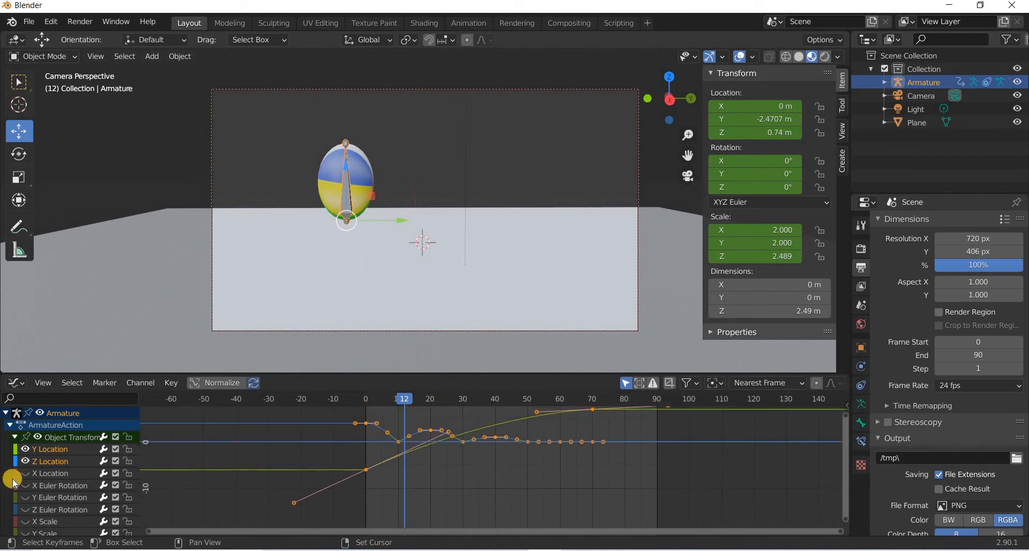
left_click_drag(52, 523, 26, 477)
left_click_drag(26, 534, 27, 532)
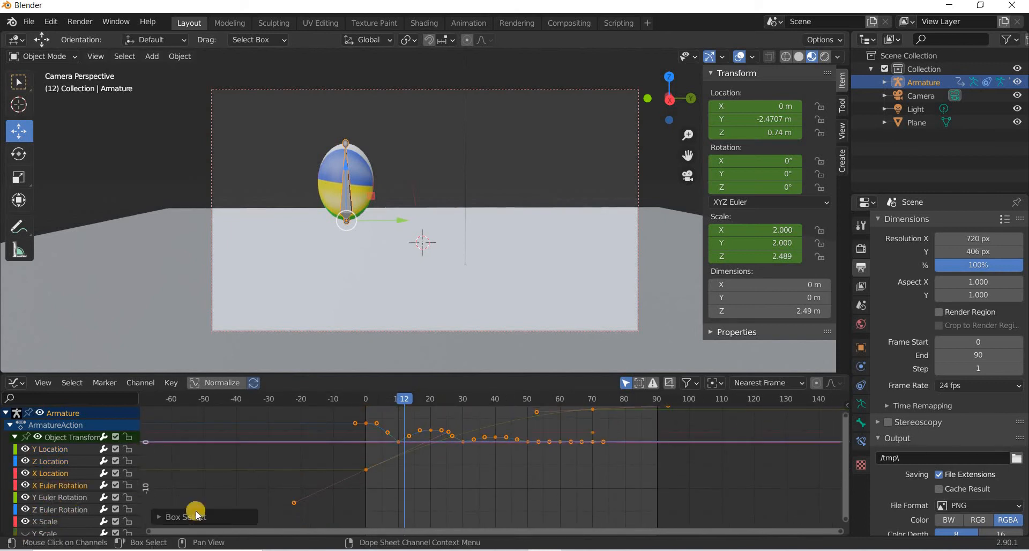
scroll(44, 504, "down", 2)
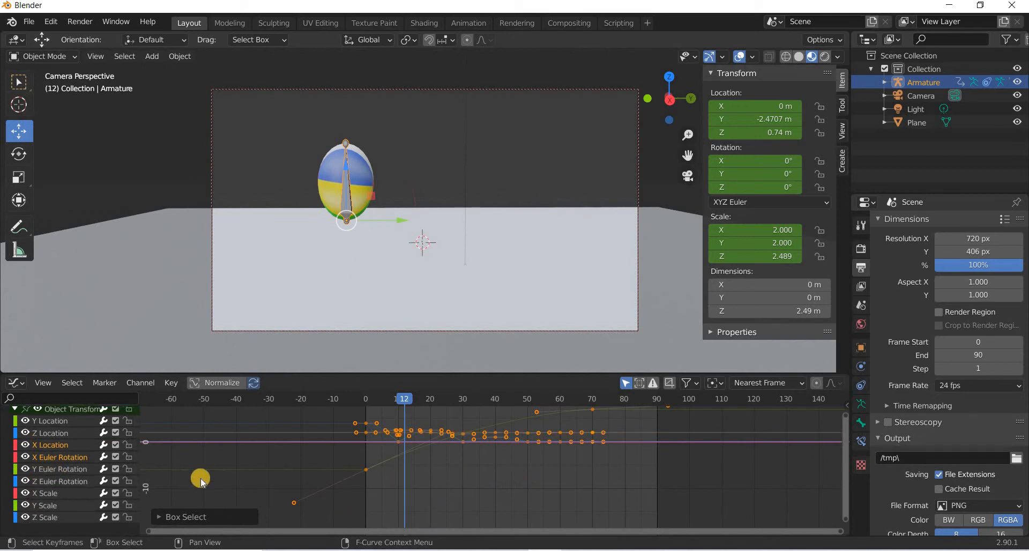
scroll(62, 489, "up", 2)
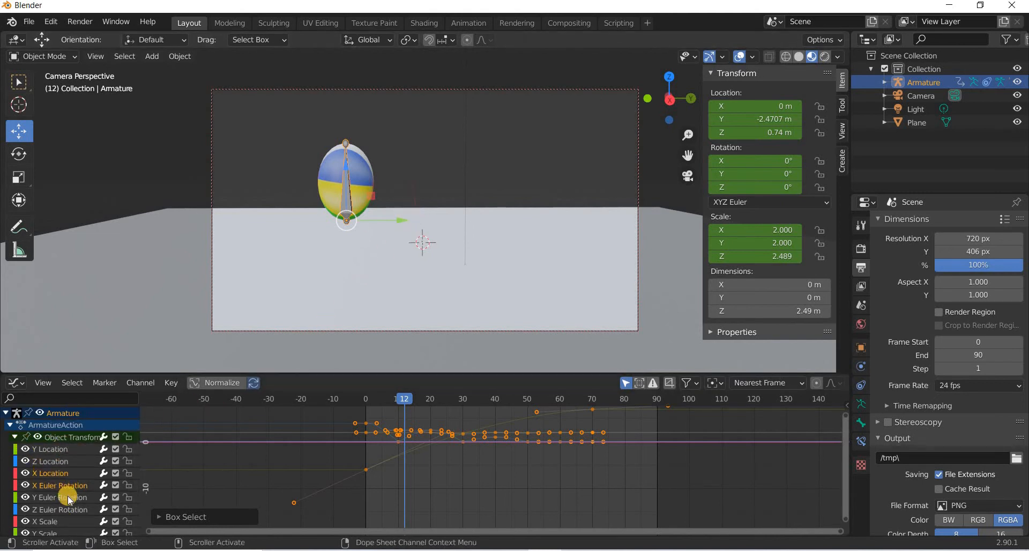
scroll(67, 496, "down", 2)
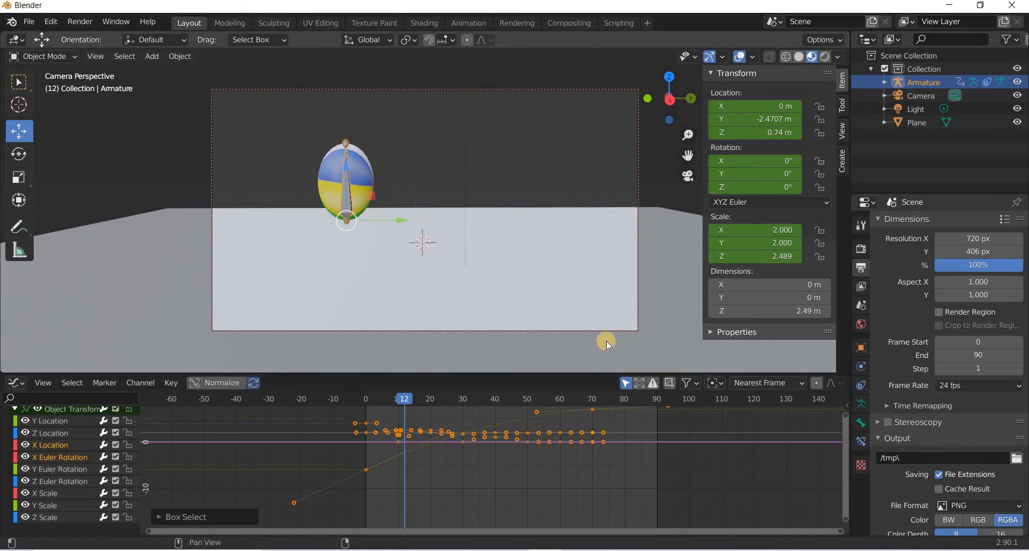
left_click(52, 518)
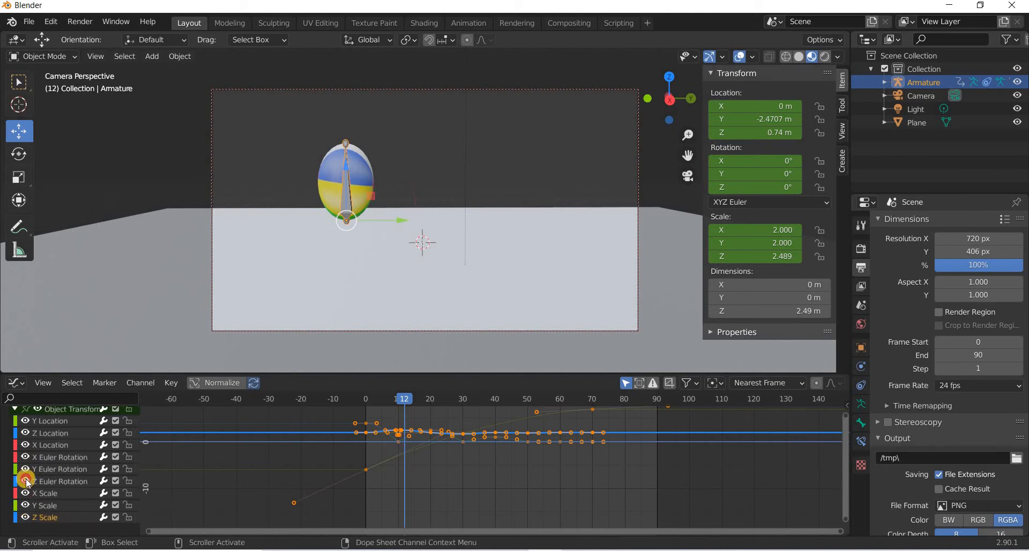
left_click_drag(32, 424, 27, 418)
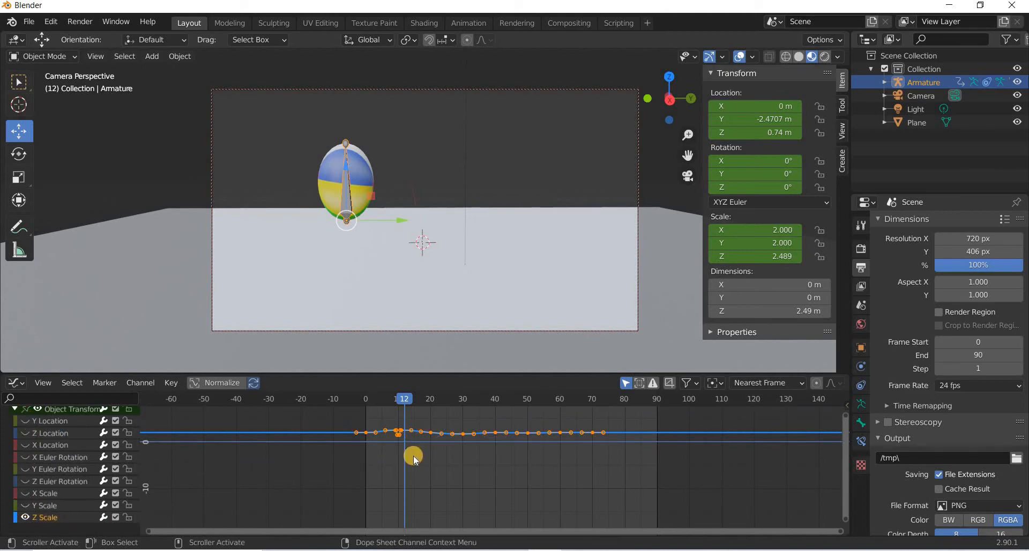
At frame 29, set the armature's Z scale to 2.25.
scroll(413, 458, "up", 2)
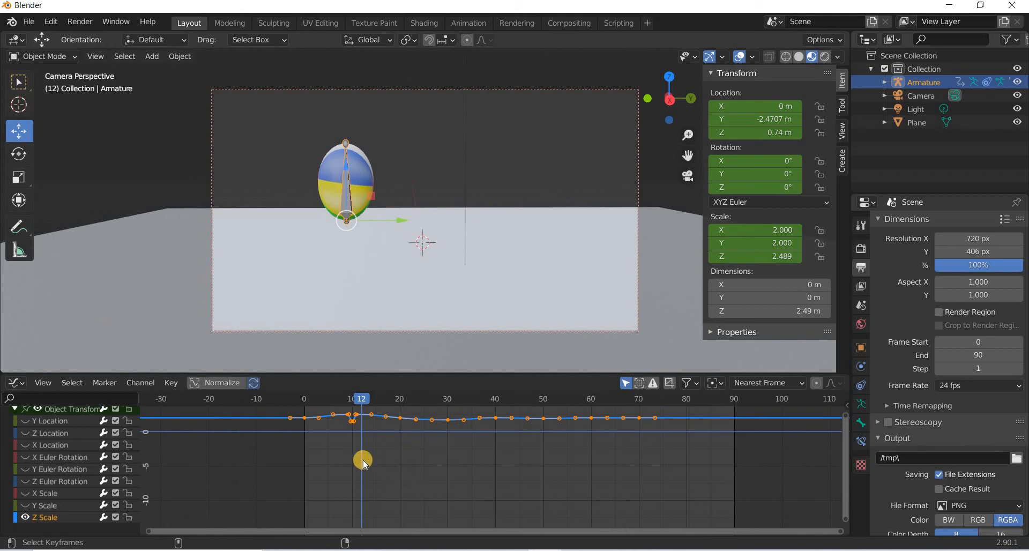
middle_click_drag(377, 464, 390, 501)
scroll(304, 470, "up", 5)
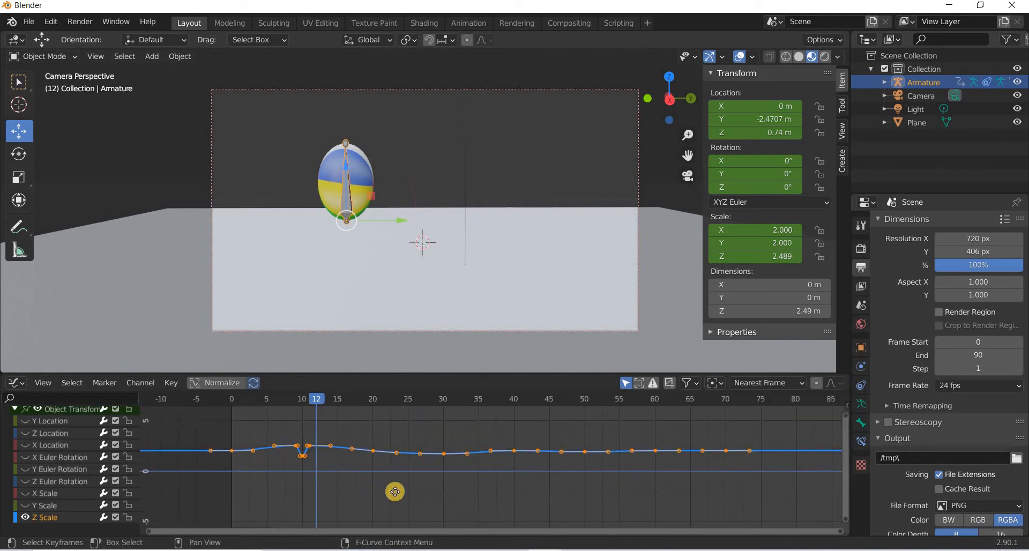
middle_click_drag(379, 461, 425, 519)
middle_click_drag(397, 477, 383, 405)
mouse_move(382, 406)
left_mouse_down()
mouse_move(312, 404)
mouse_move(490, 422)
mouse_move(454, 427)
mouse_move(526, 442)
left_mouse_up()
right_click(518, 438, "shift")
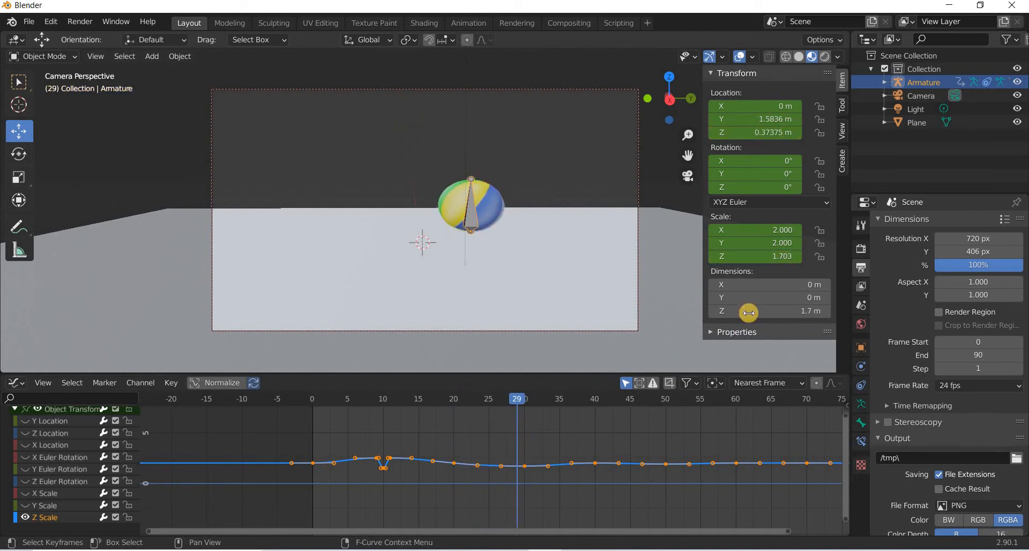
left_click(786, 255)
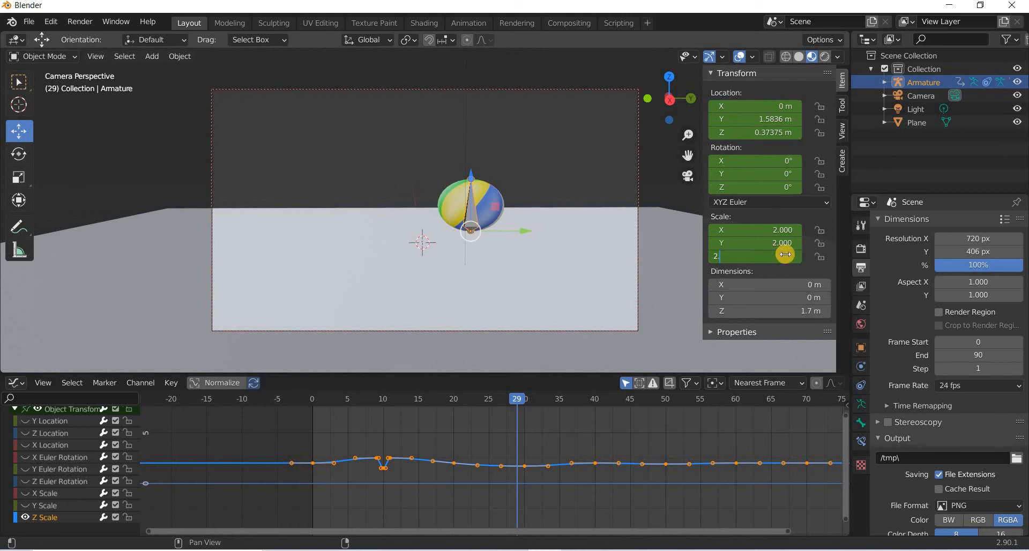
key("Return")
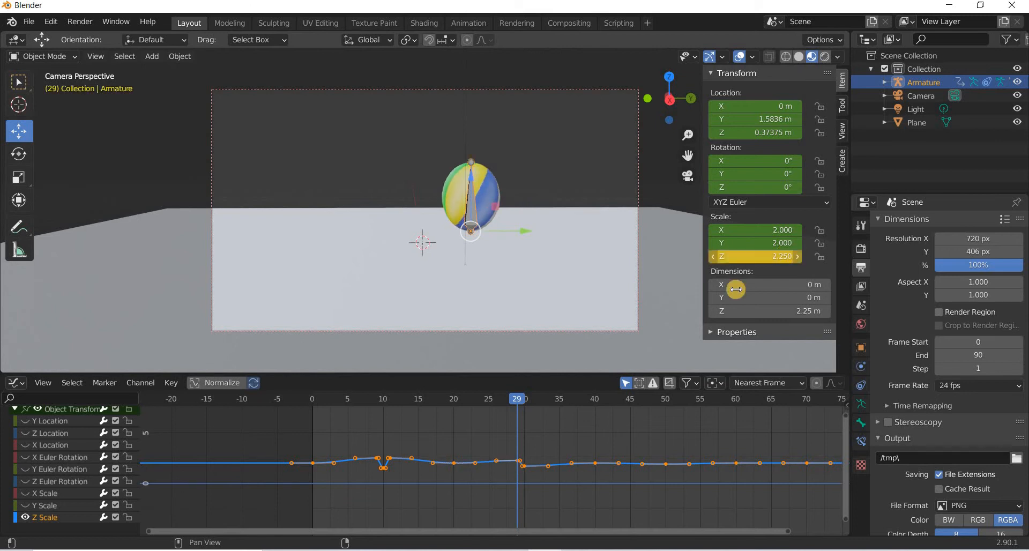
At frame 31, set the armature's Z scale to 2.25.
left_click(524, 399)
left_click_drag(528, 401, 534, 401)
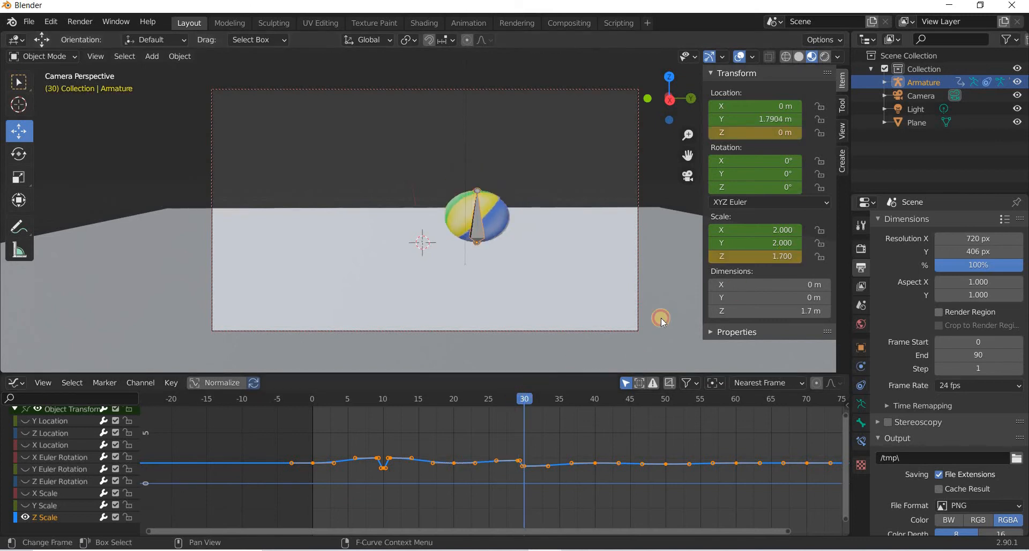
key("Right")
double_click(781, 262)
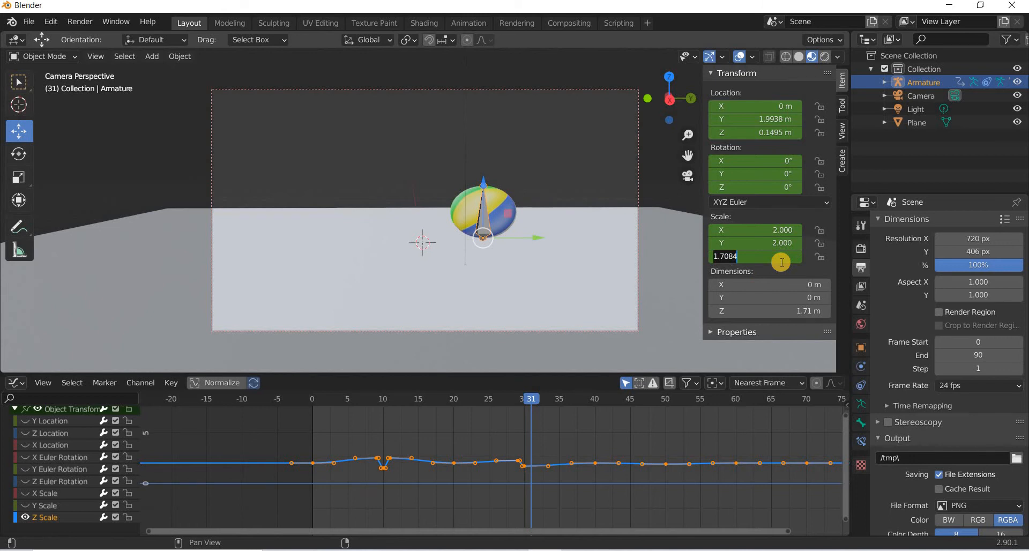
key("Return")
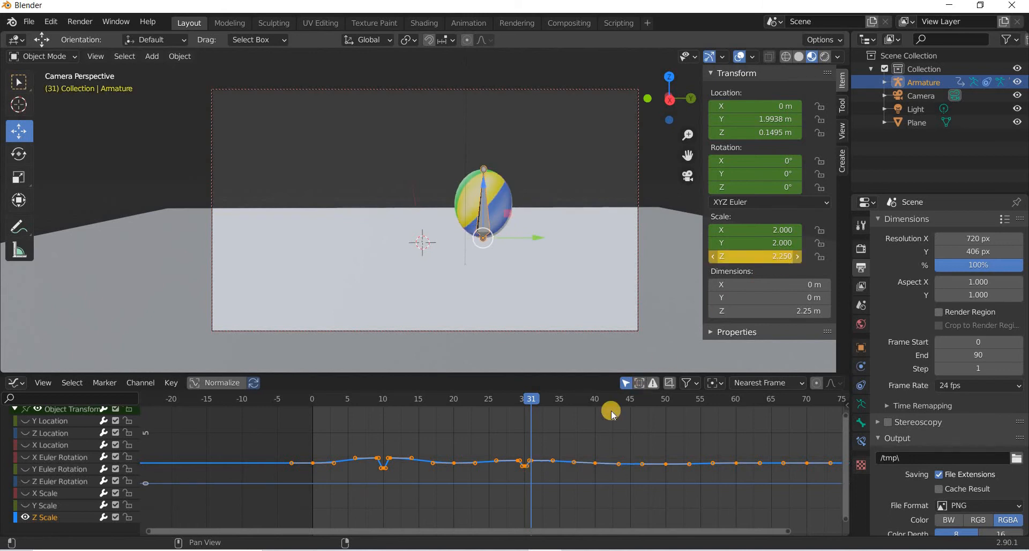
At frame 49, set the armature's Z scale to 2.1.
left_click(542, 400)
left_click_drag(583, 410, 661, 418)
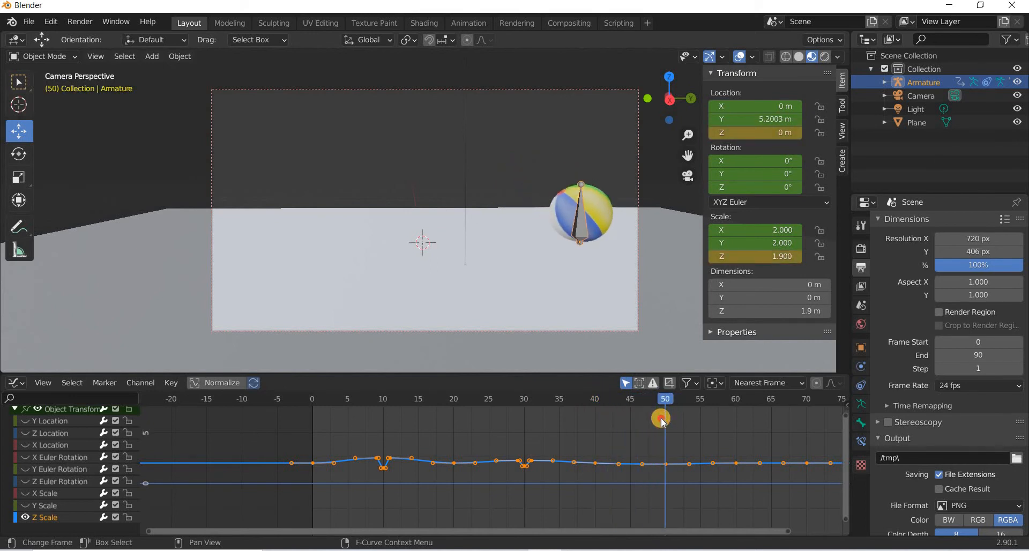
left_click(793, 258)
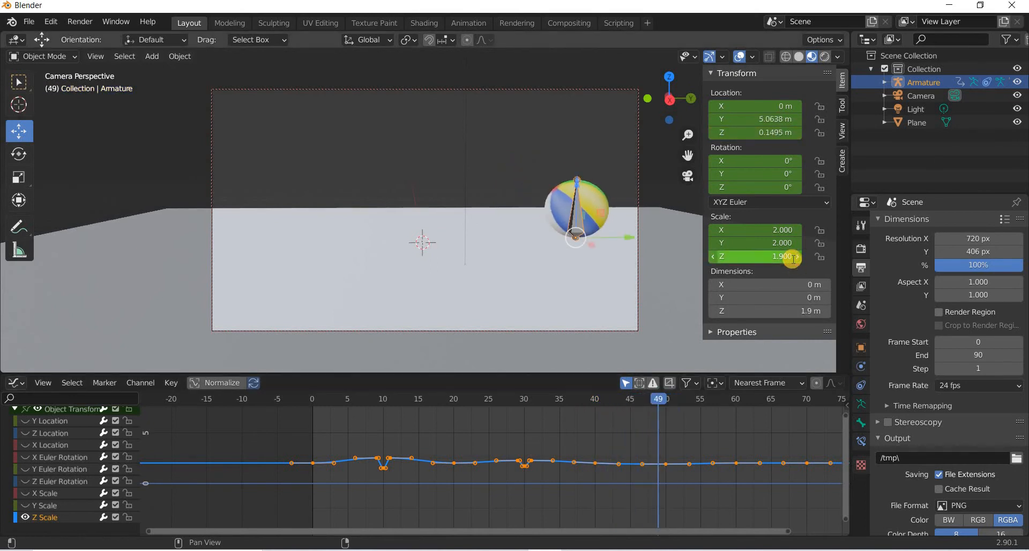
type("2.1")
key("Return")
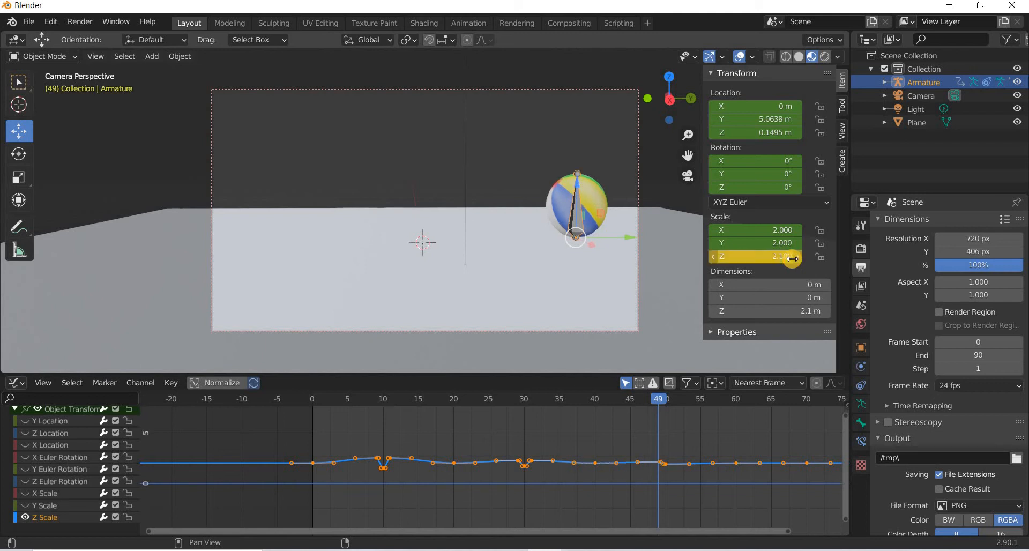
At frame 51, set the armature's Z scale to 2.1.
left_click(672, 407)
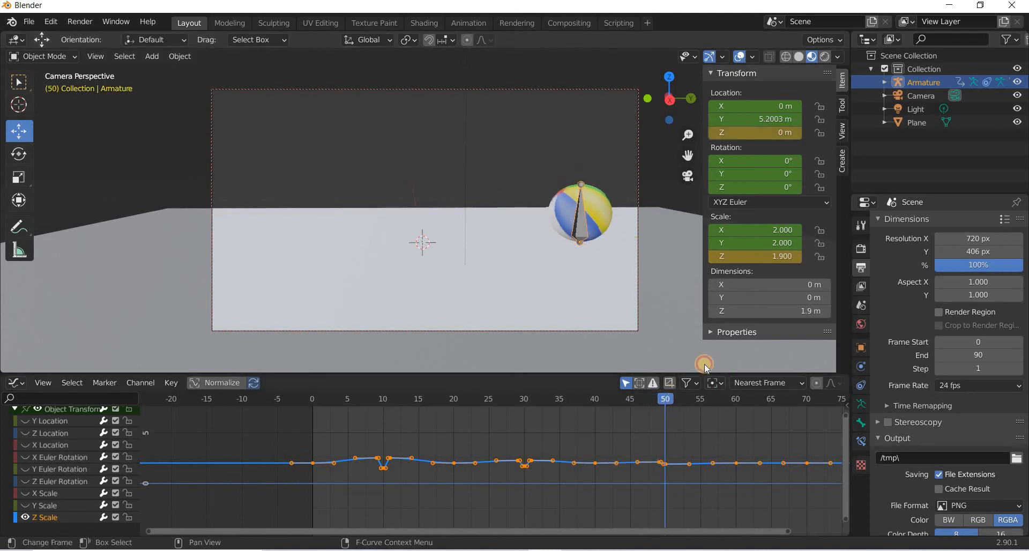
left_click(791, 258)
key("Return")
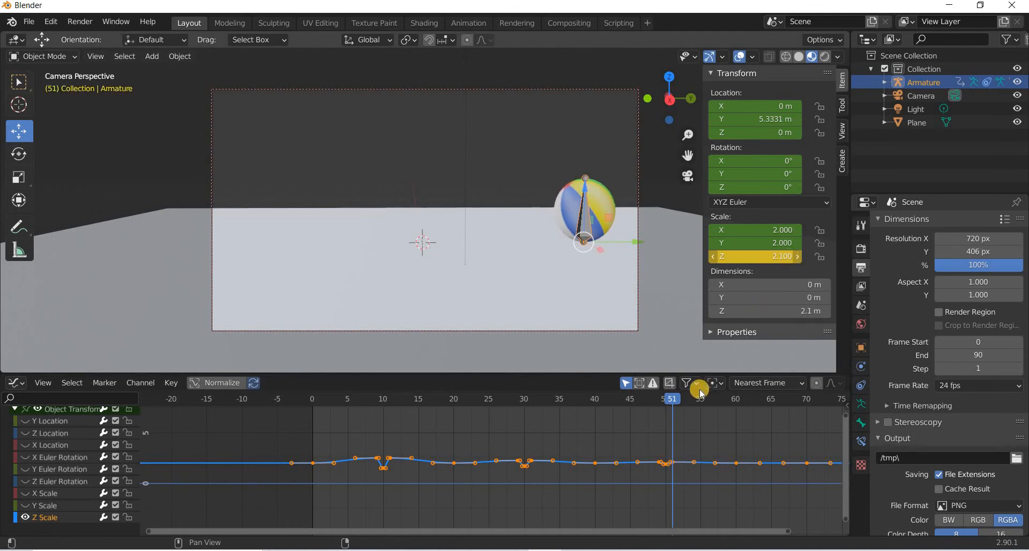
Scrub through the timeline and play the animation back from frame 0.
left_click_drag(676, 403, 843, 413)
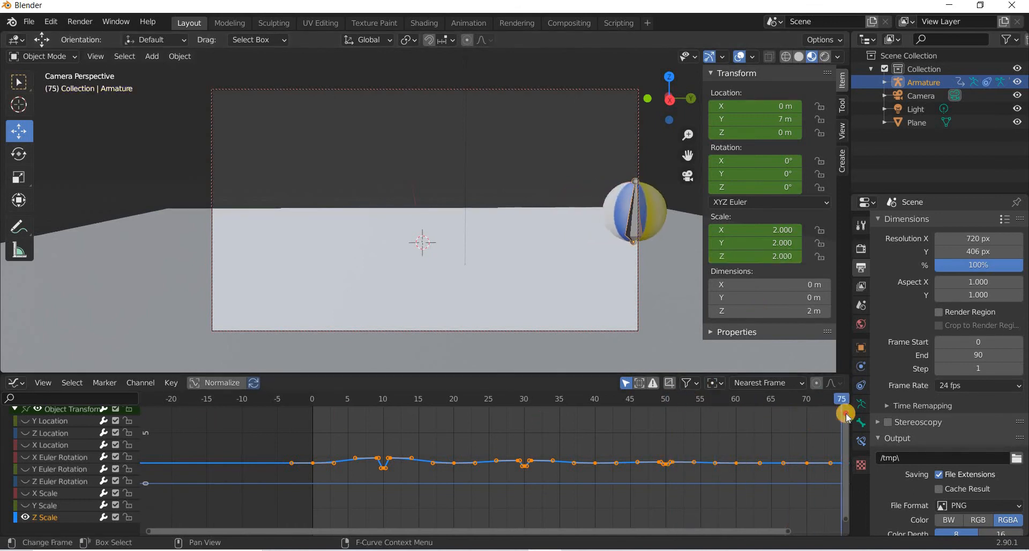
key("shift+Left")
left_click(475, 194)
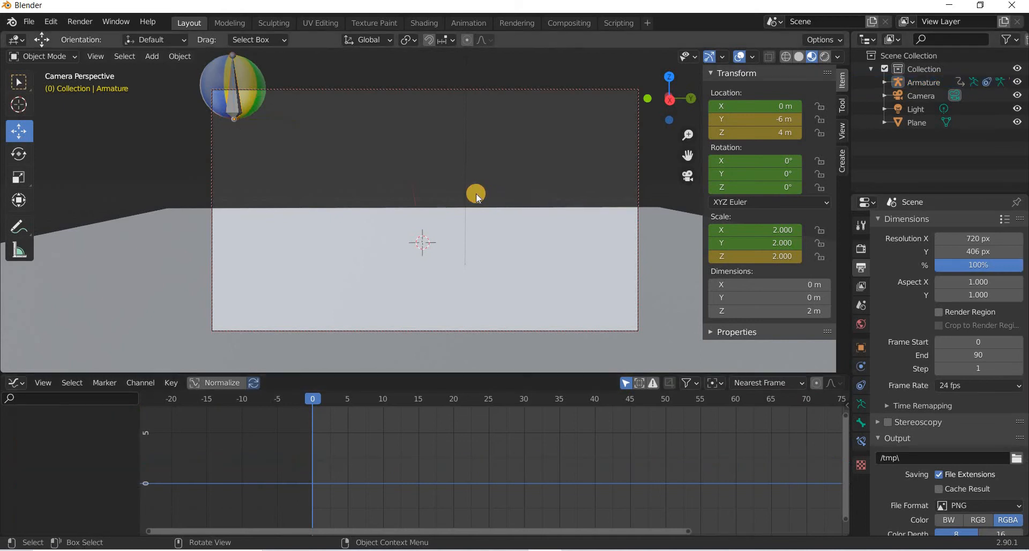
key("space")
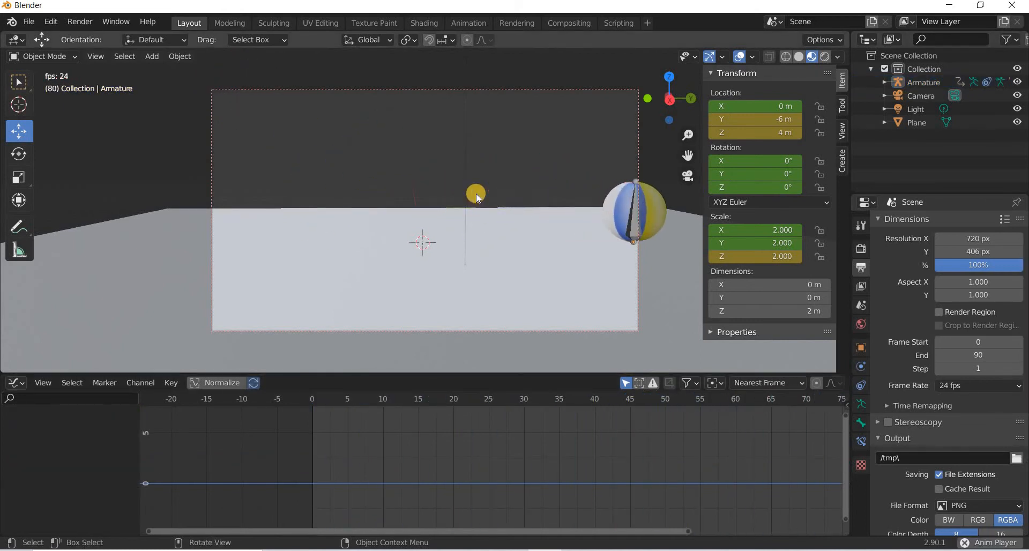
left_click(356, 399)
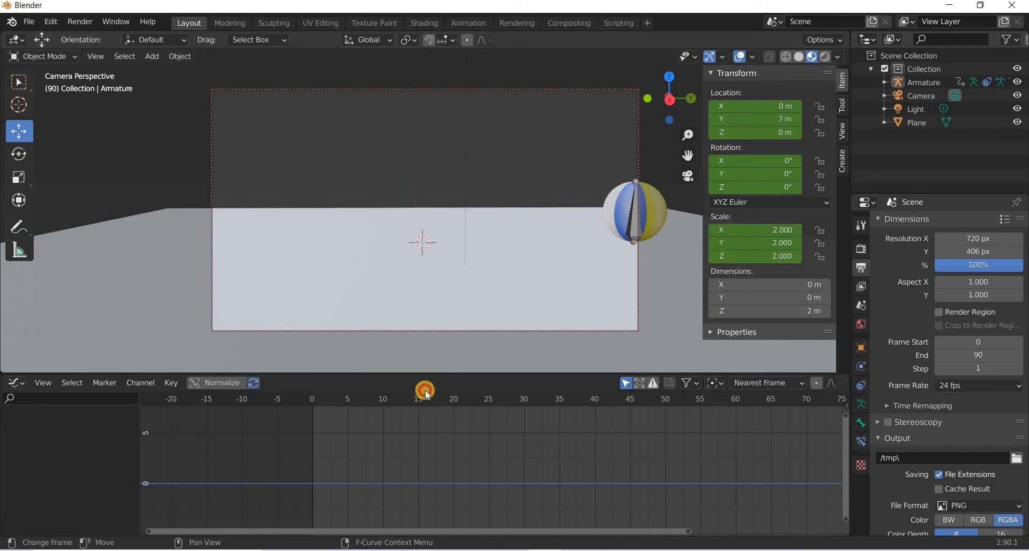
key("ctrl+z")
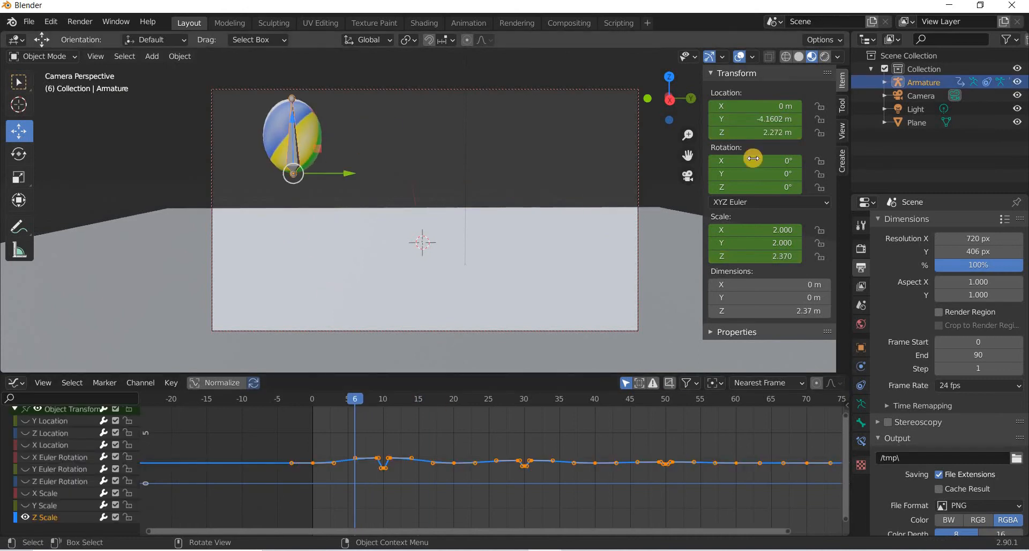
Hide the armature in the viewport and play the animation from frame 0.
left_click(1018, 82)
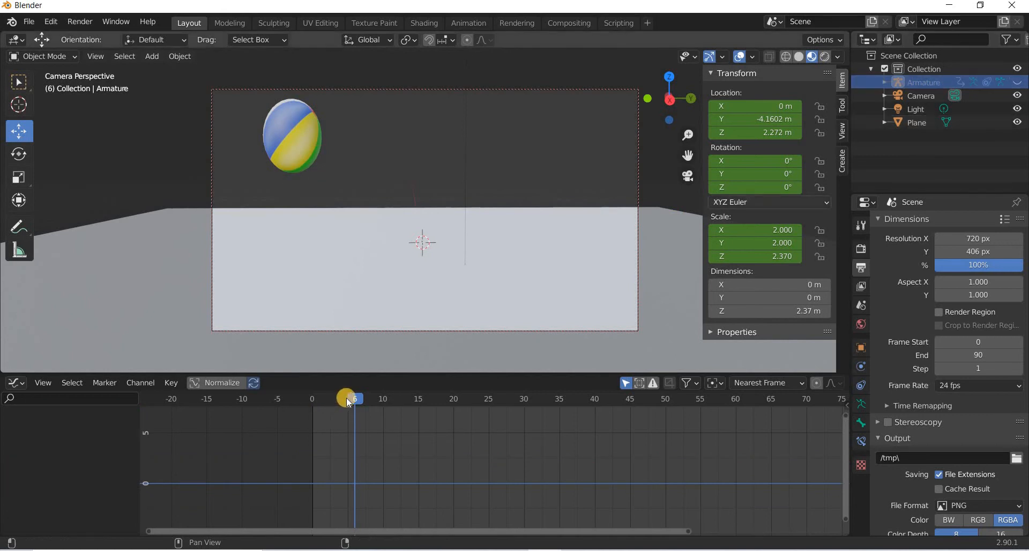
left_click_drag(321, 397, 310, 391)
left_click(449, 158)
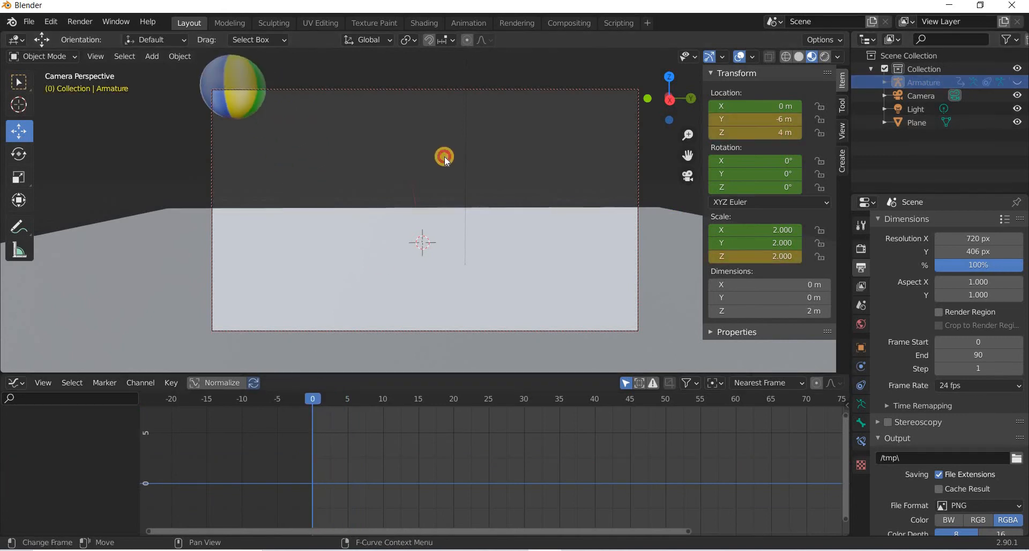
key("space")
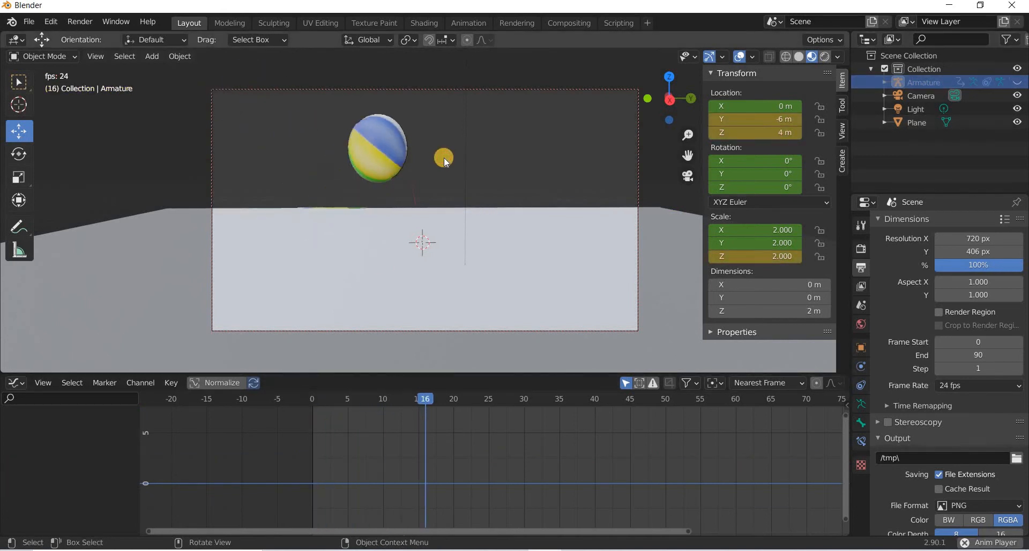
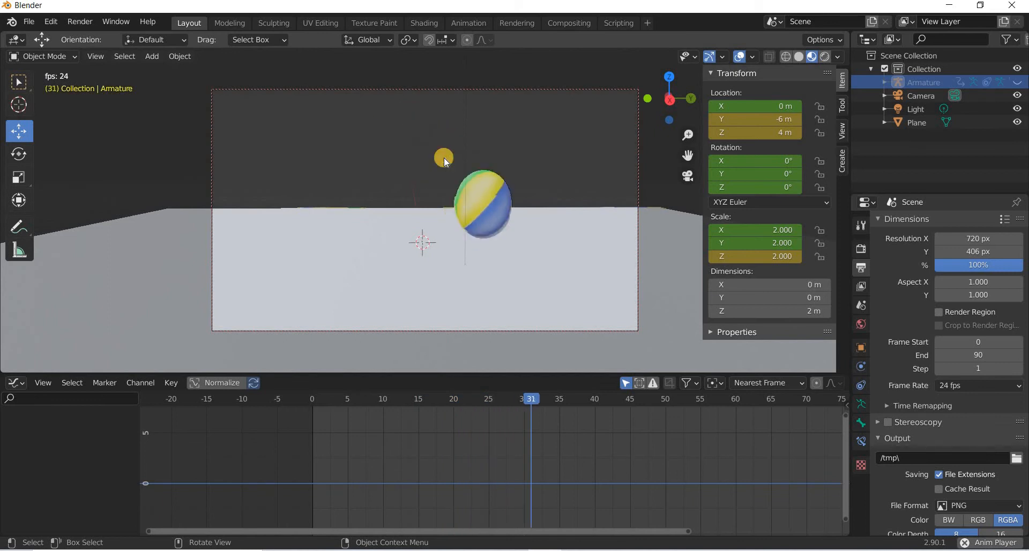
Stop the animation playback and select the beach ball.
key("space")
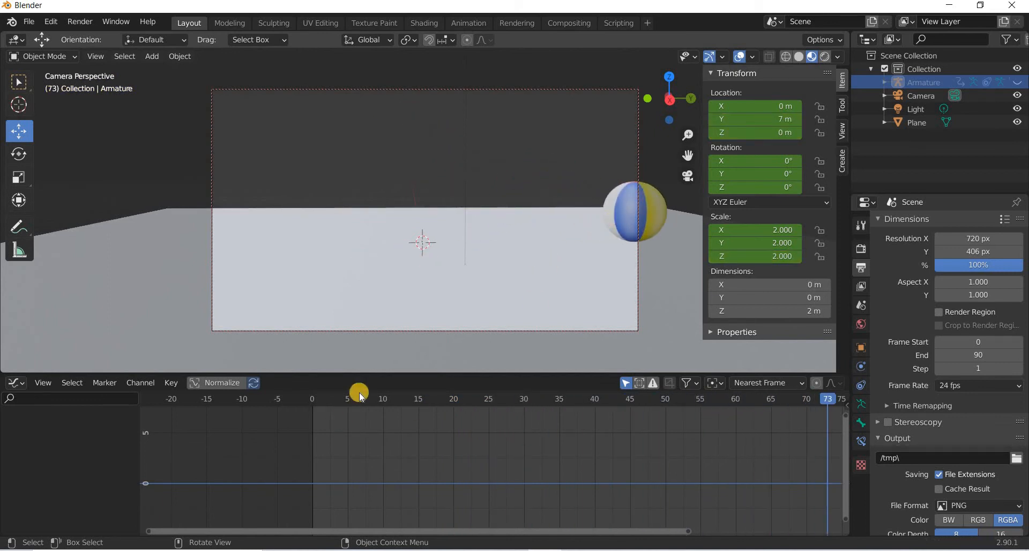
left_click(629, 212)
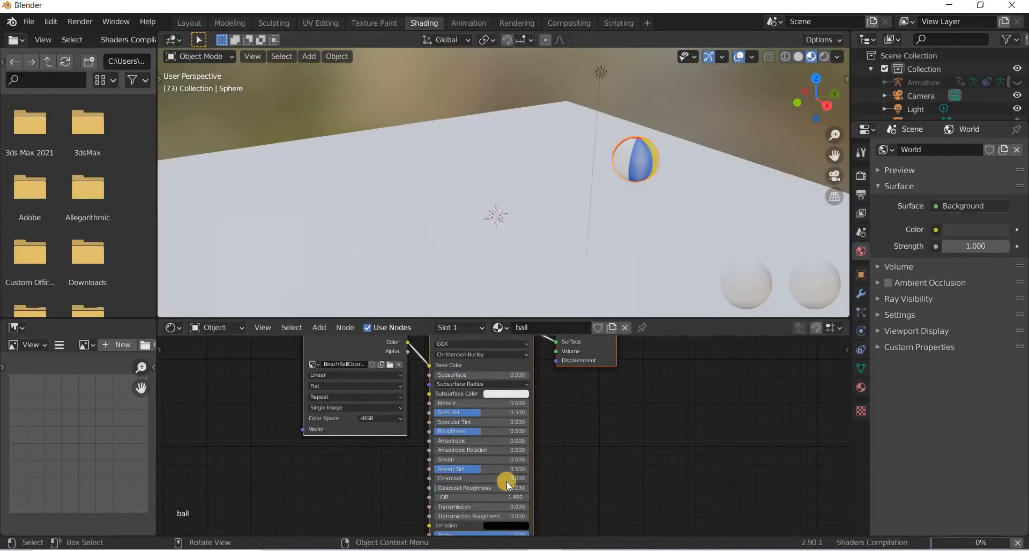
Lower the ball material's Roughness to about 0.09 in the shader nodes.
middle_click_drag(475, 489, 464, 433)
left_click_drag(463, 433, 394, 432)
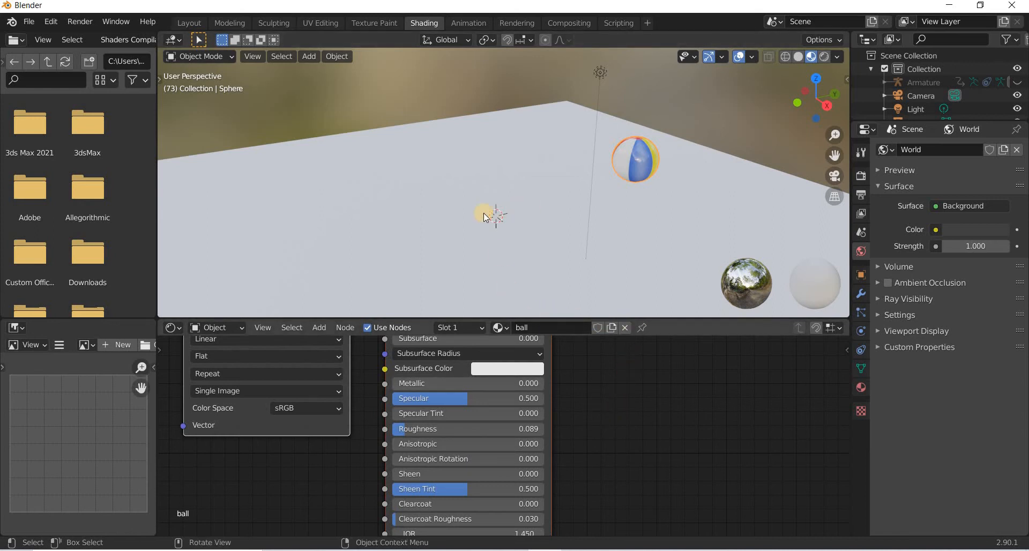
middle_click_drag(484, 213, 179, 306)
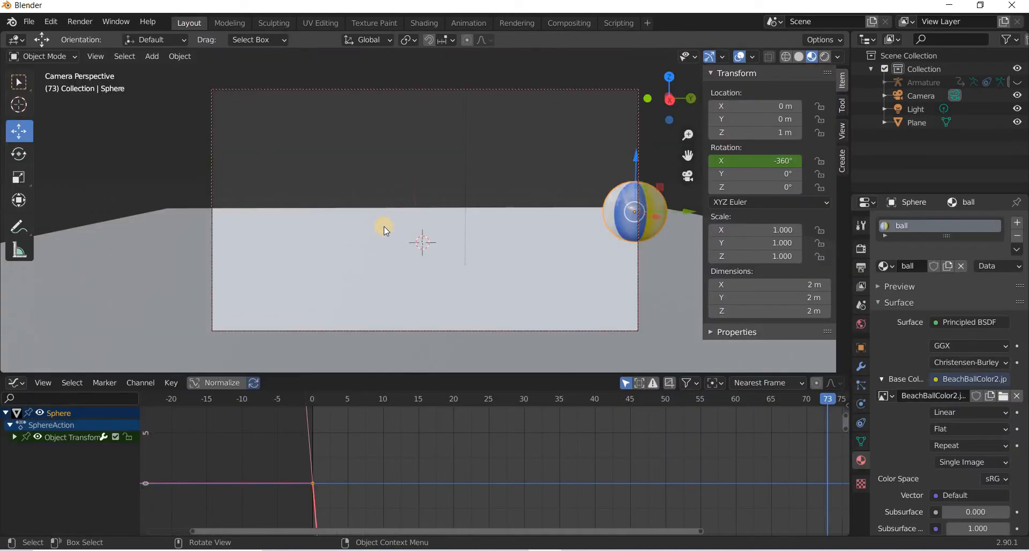
Open Preferences and search the add-ons for extra.
left_click(182, 57)
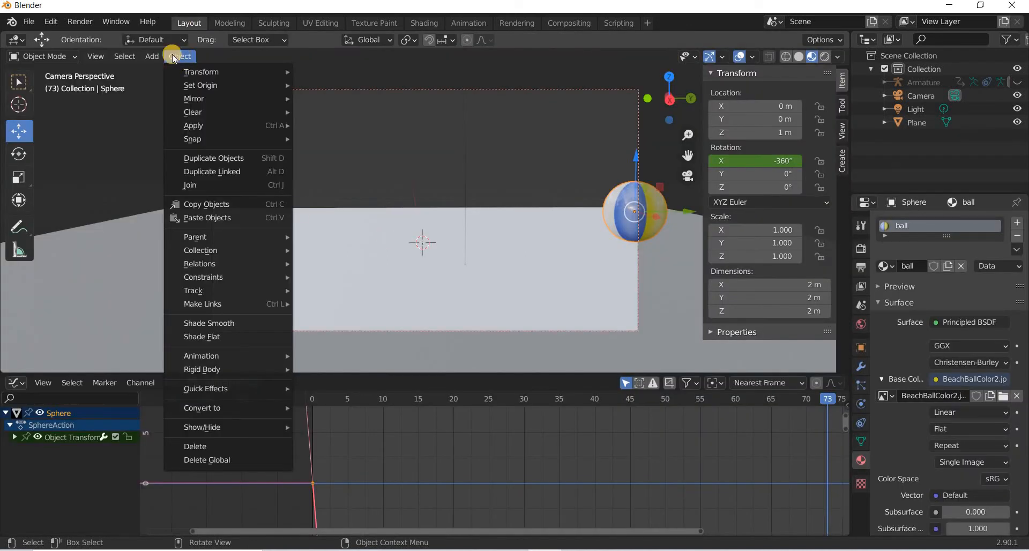
left_click(83, 23)
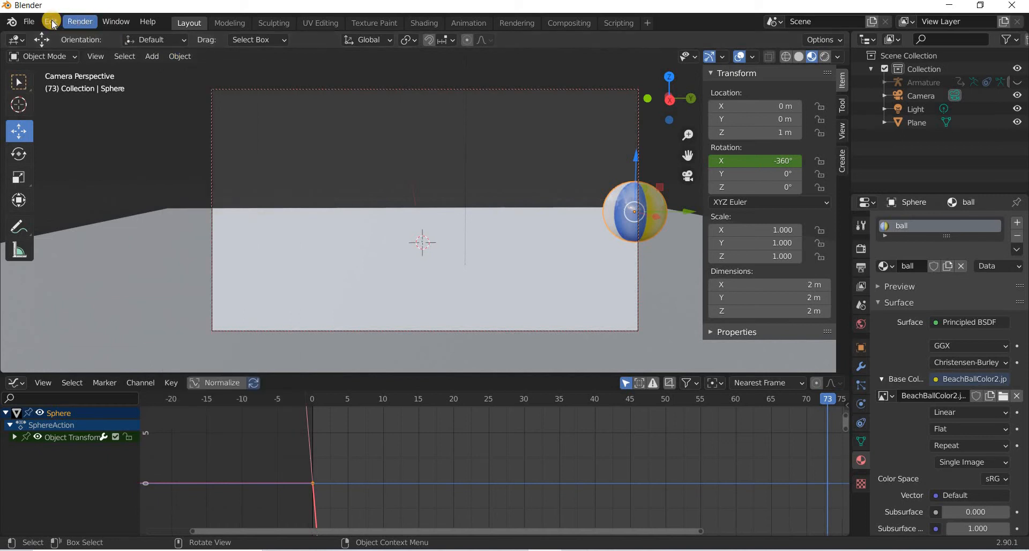
left_click(52, 22)
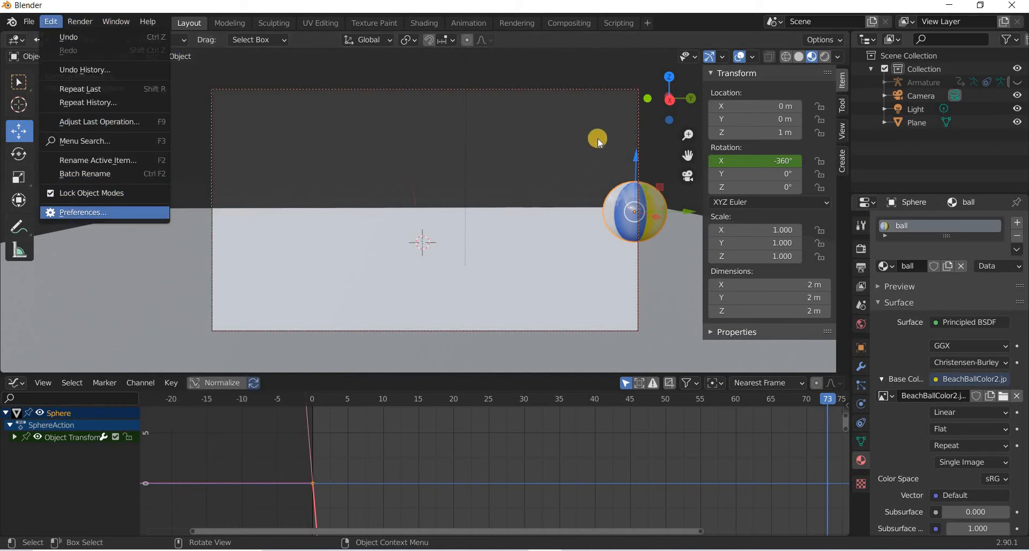
left_click(679, 135)
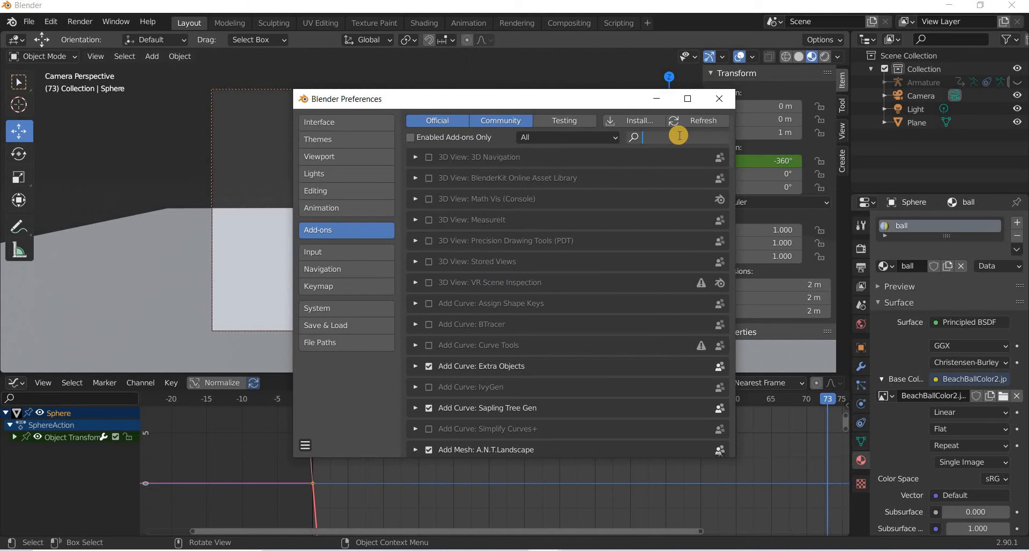
type("extra")
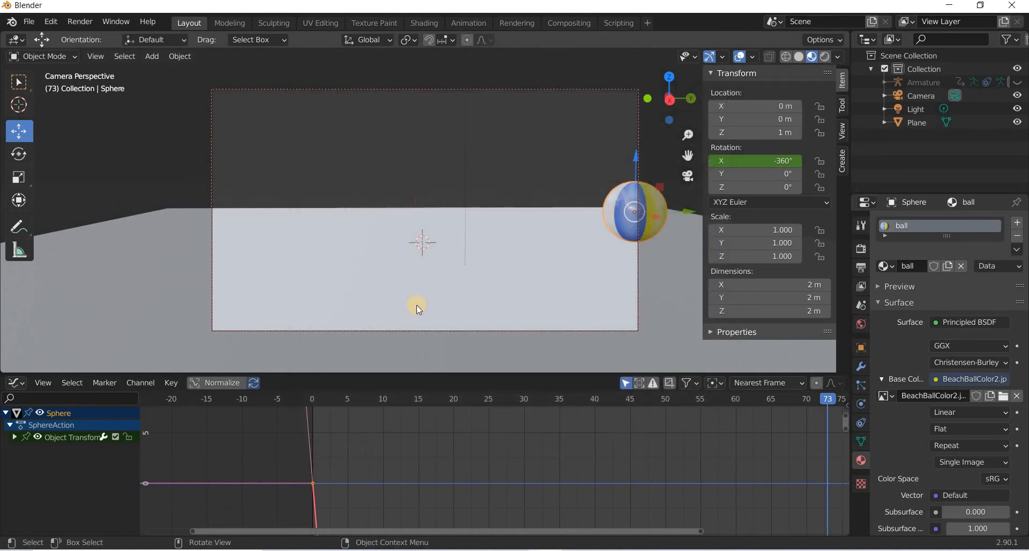
Add a Gear mesh object to the scene.
left_click(157, 59)
mouse_move(193, 72)
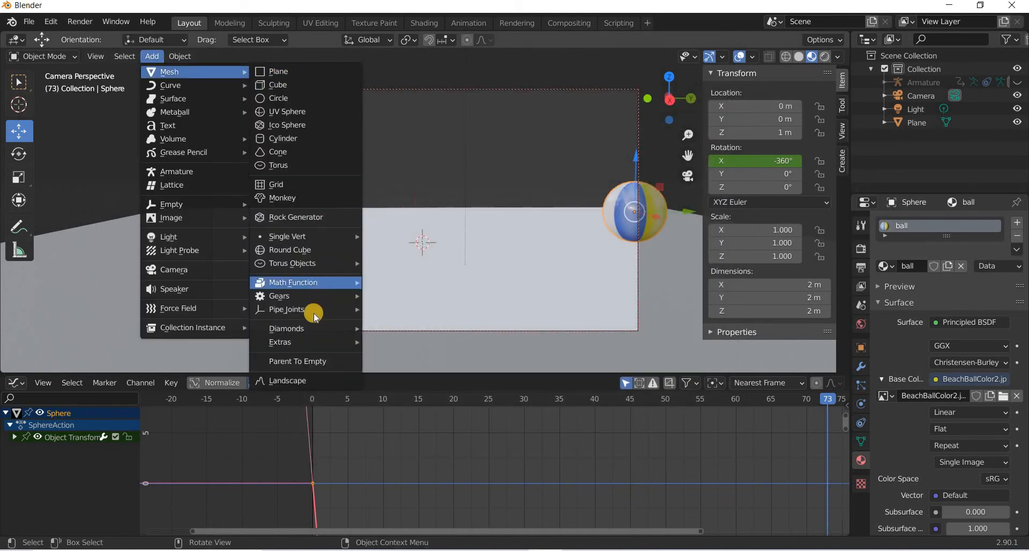
mouse_move(307, 290)
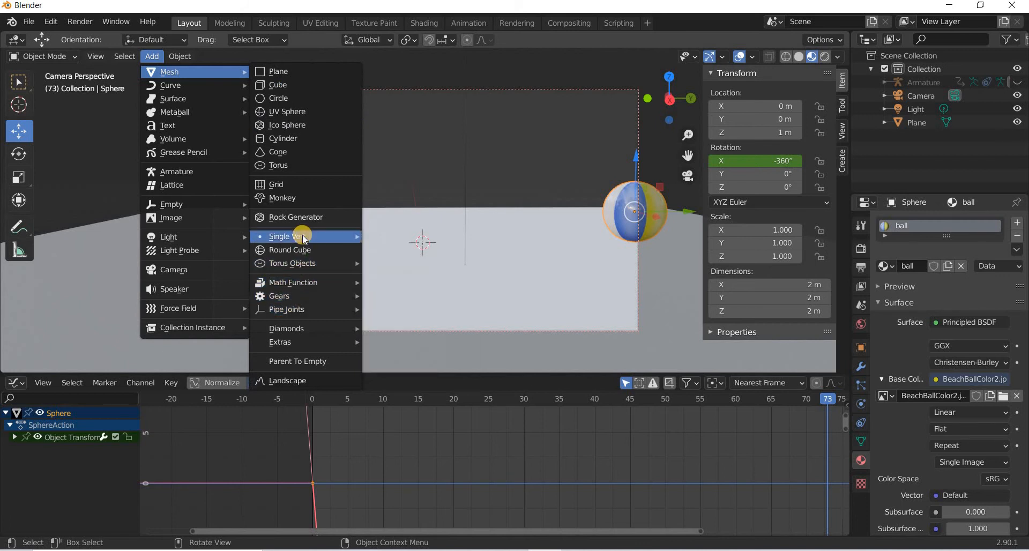
mouse_move(302, 236)
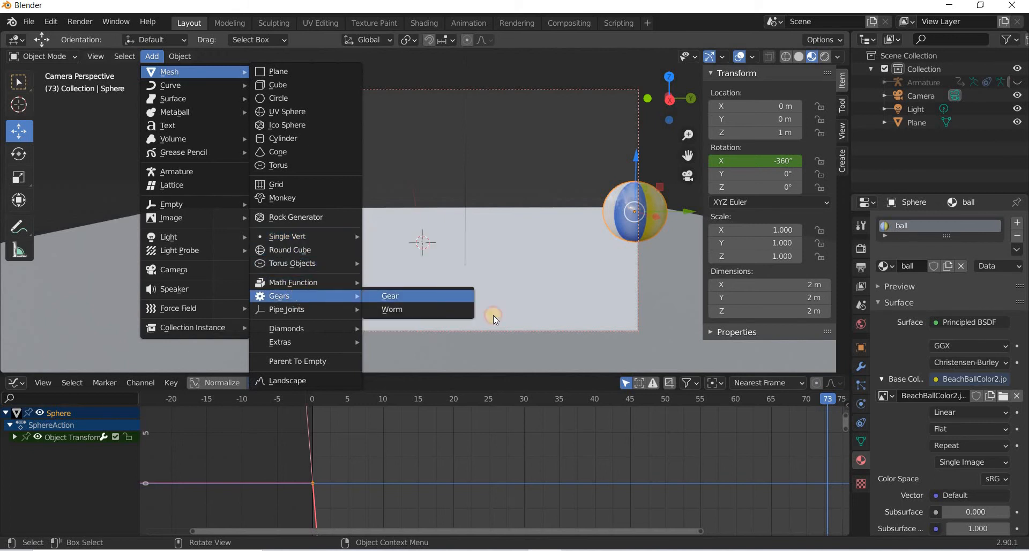
left_click(453, 296)
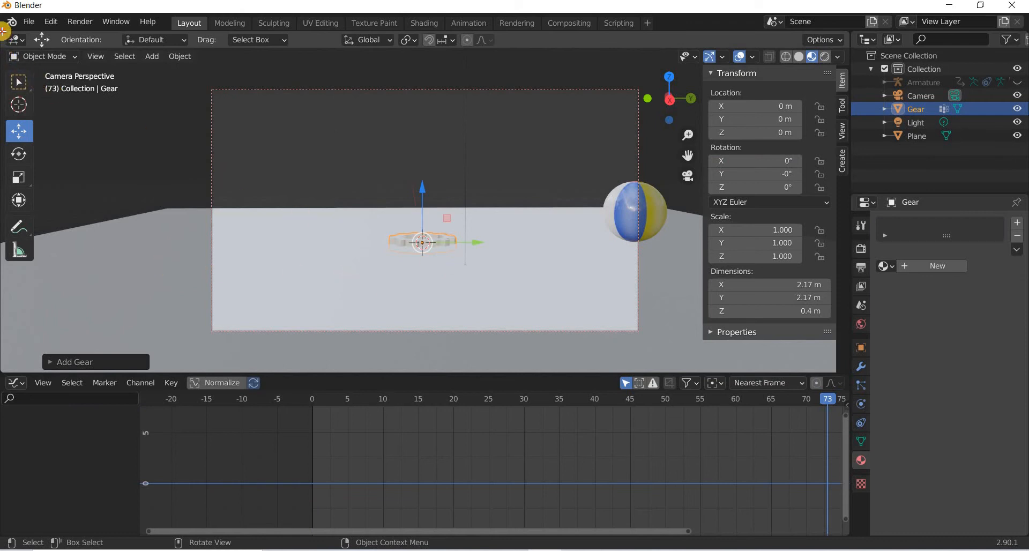
Split the 3D viewport into two side-by-side views, keeping a user perspective in the left one.
left_click_drag(2, 32, 473, 49)
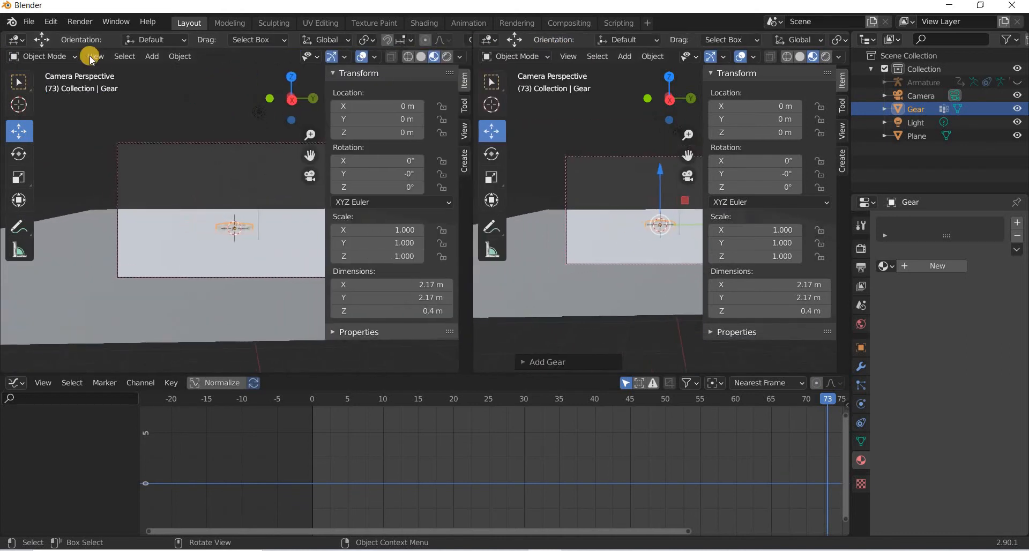
left_click(100, 60)
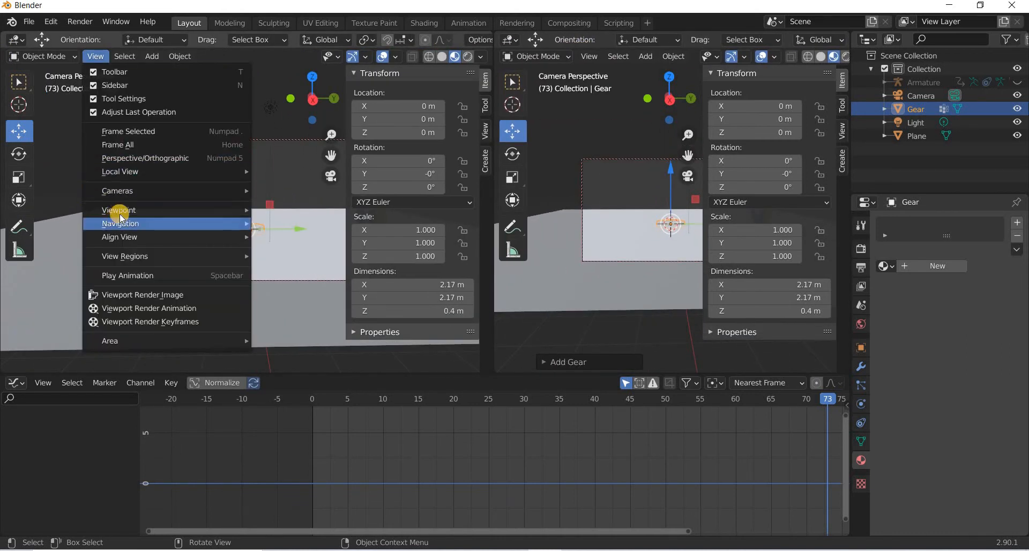
mouse_move(120, 211)
left_click(279, 229)
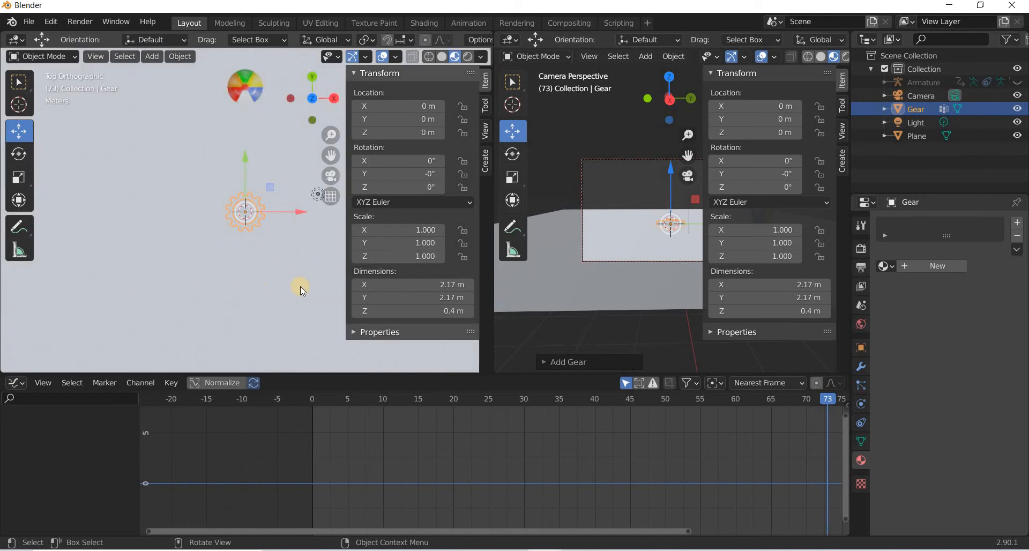
middle_click_drag(219, 224, 253, 278)
middle_click_drag(72, 289, 755, 258)
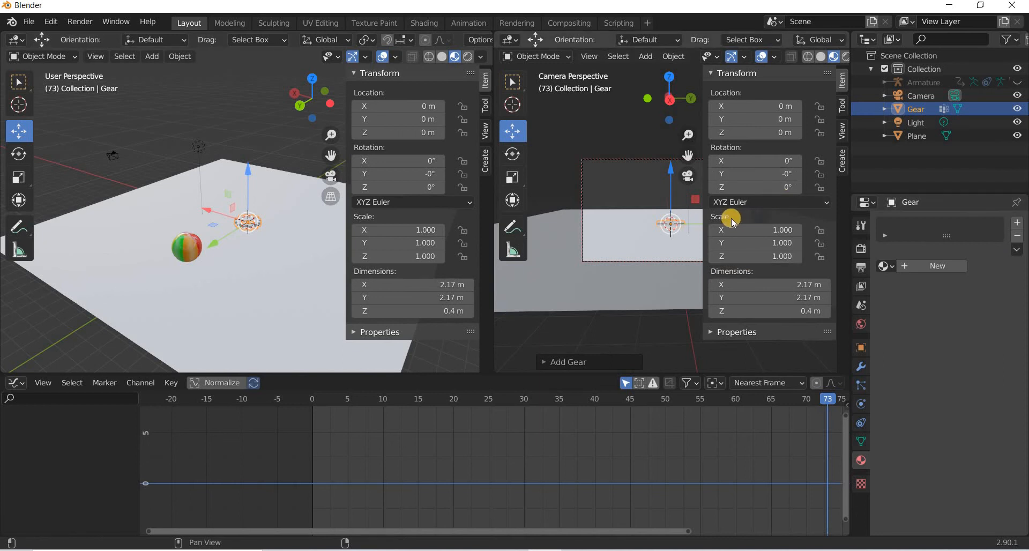
Enable Lock Camera to View in the right viewport and dolly the camera closer to the scene.
key("n")
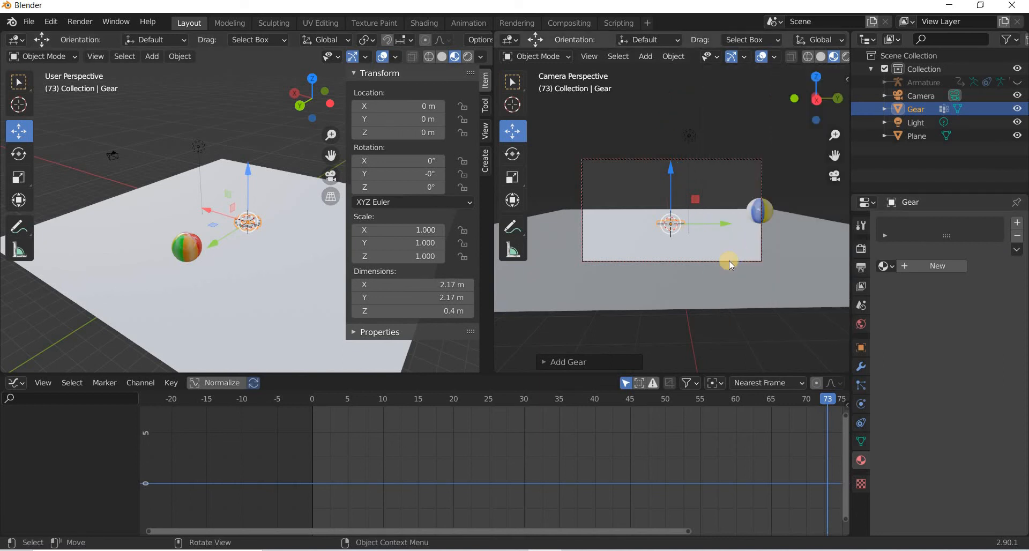
key("n")
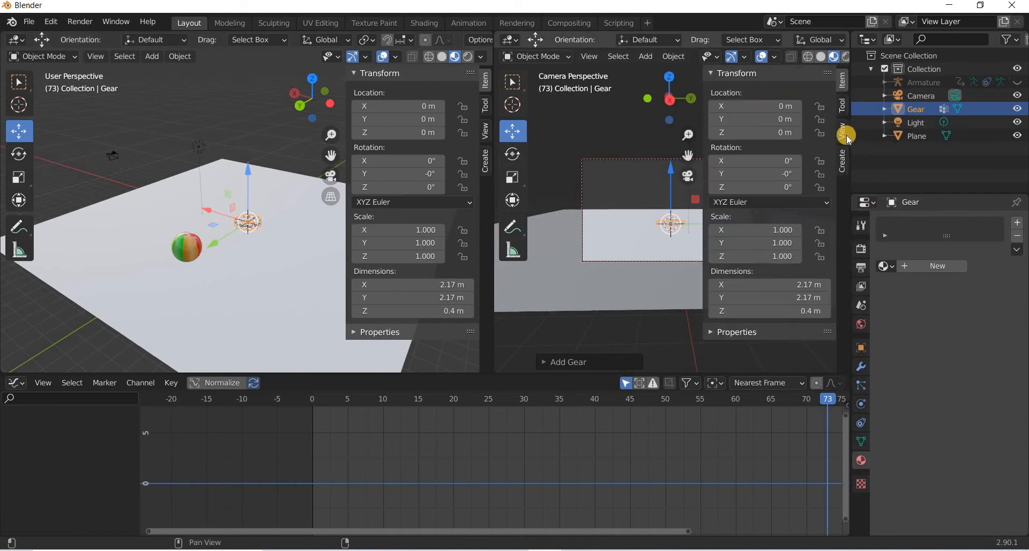
left_click(843, 137)
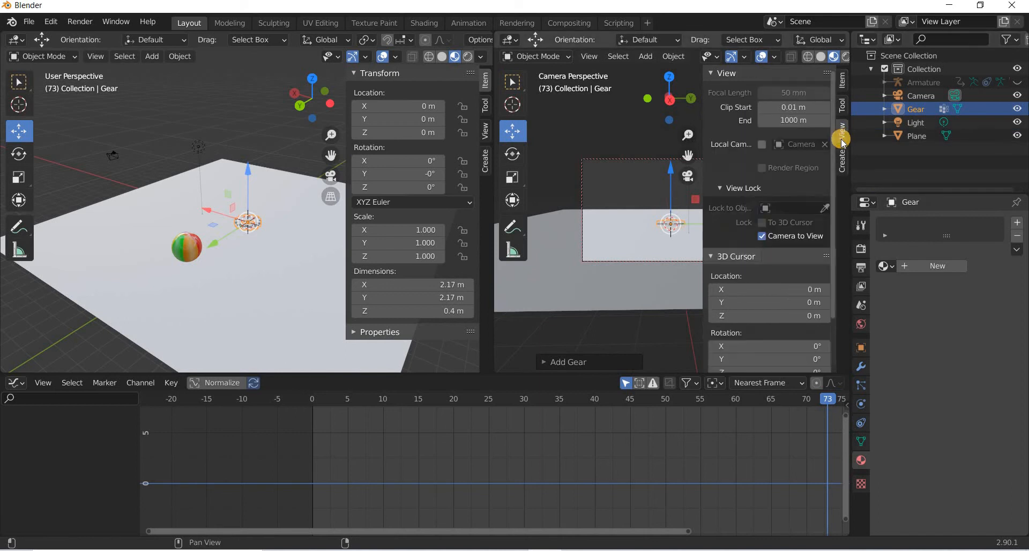
left_click(762, 236)
key("n")
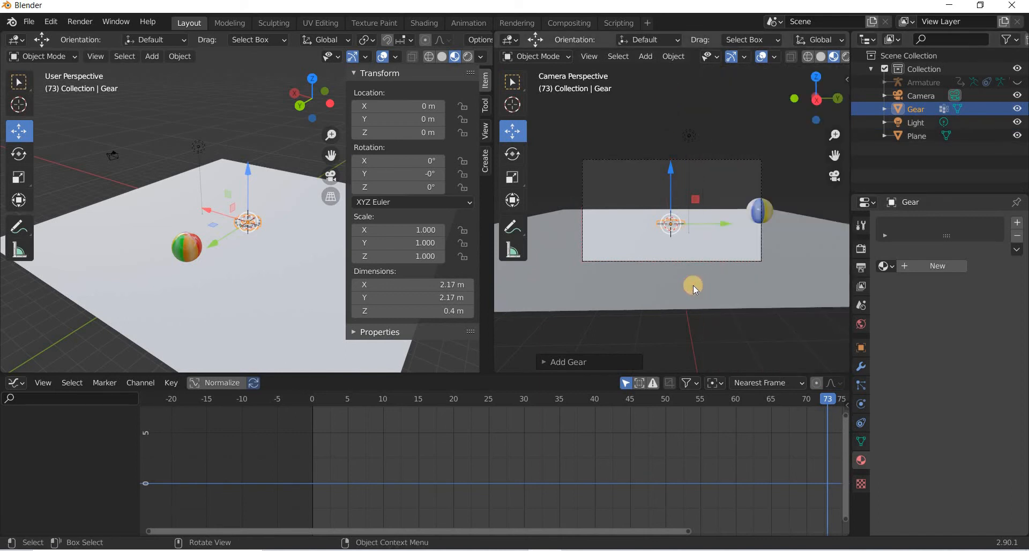
scroll(693, 285, "up", 2)
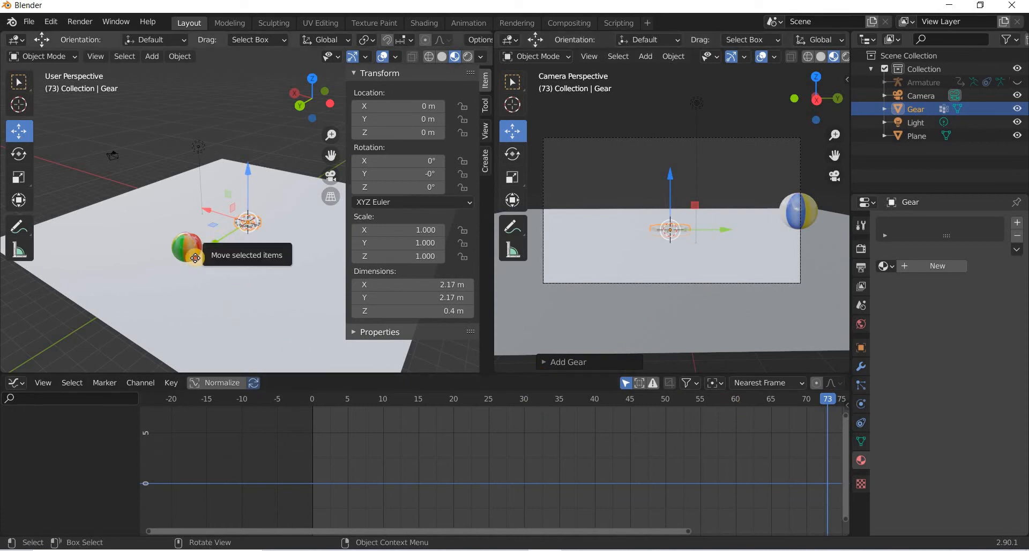
Move the gear to about X 8.7 m, Y 2.36 m, Z 0.08 m so it sits in the camera frame.
left_click_drag(220, 240, 208, 259)
key("Escape")
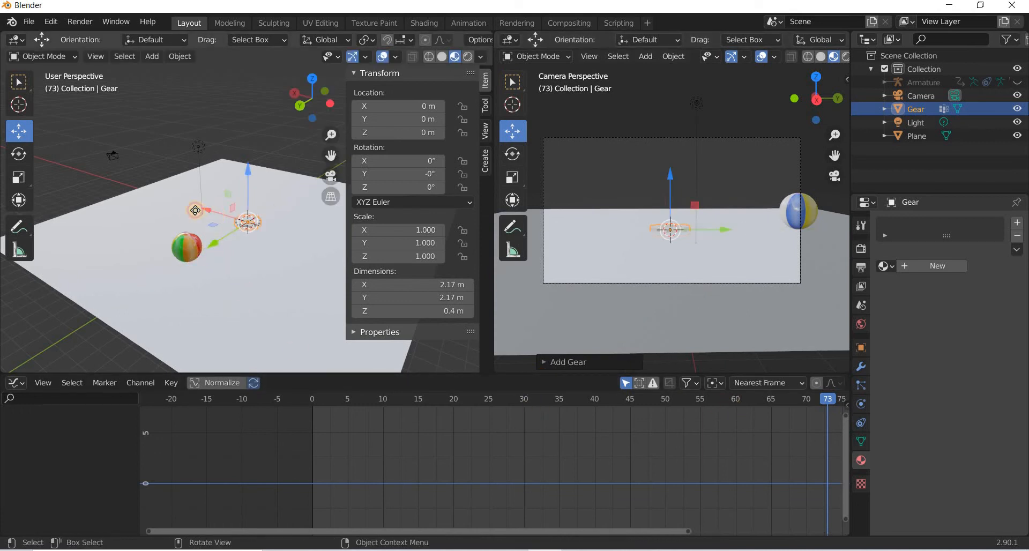
key("g")
key("x")
left_click(126, 218)
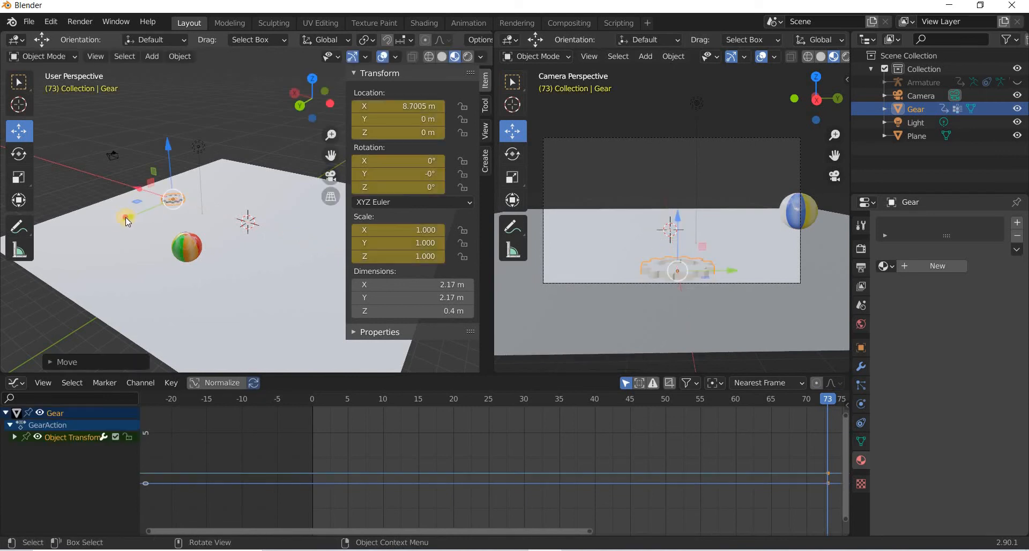
key("g")
key("y")
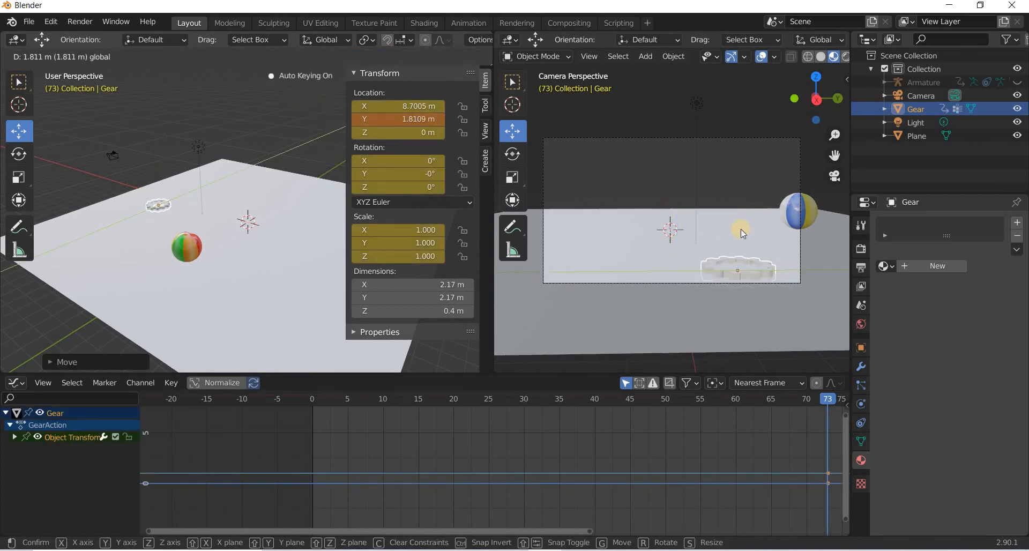
left_click(740, 231)
key("g")
key("z")
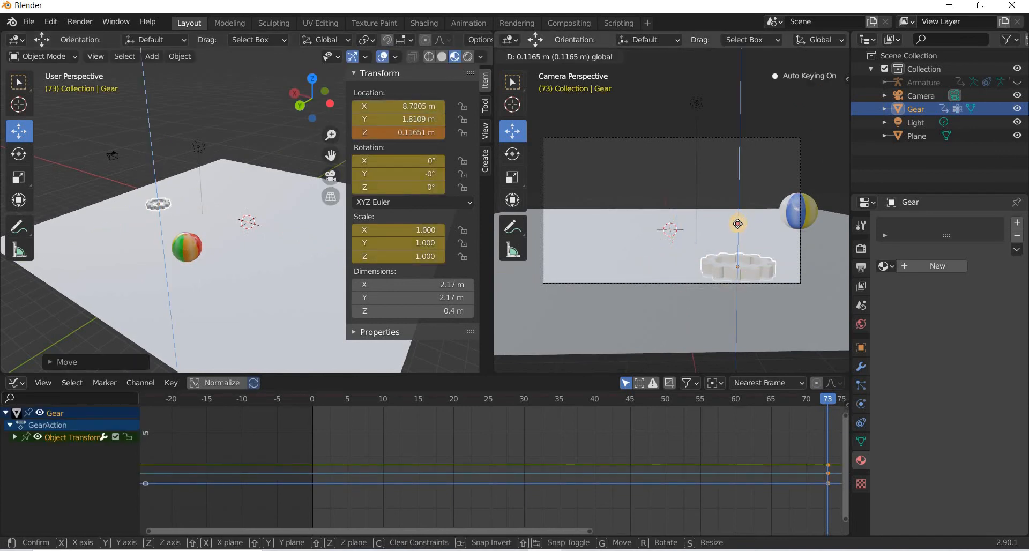
left_click(739, 215)
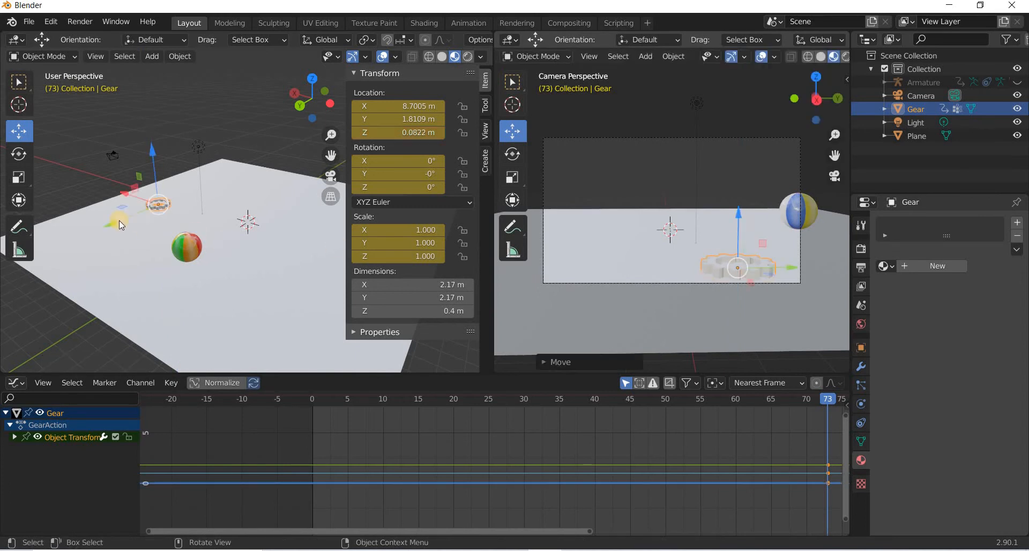
key("g")
key("y")
left_click(154, 66)
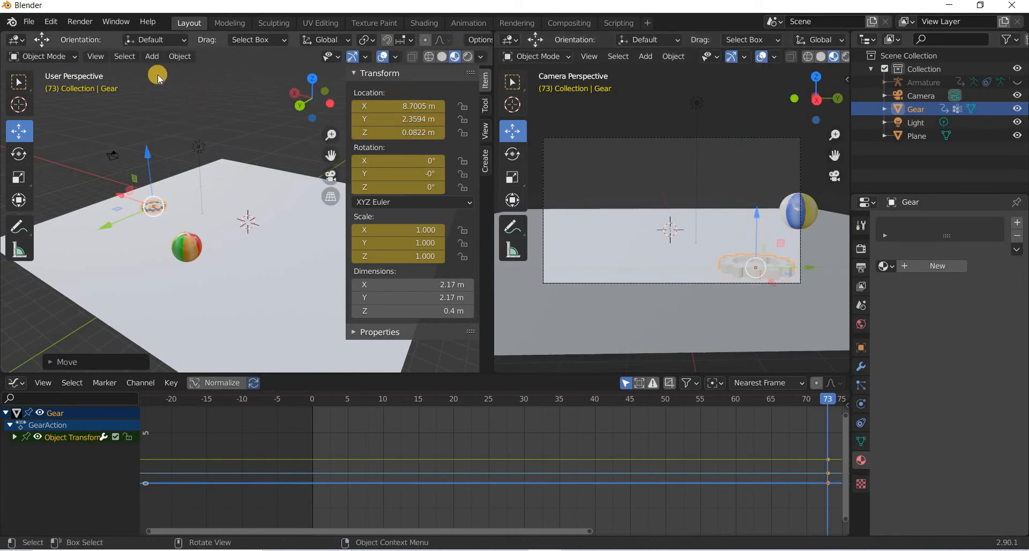
Add a Round Cube and move it to about X -4.8 m, Y -5.2 m, Z 0.87 m.
key("shift+a")
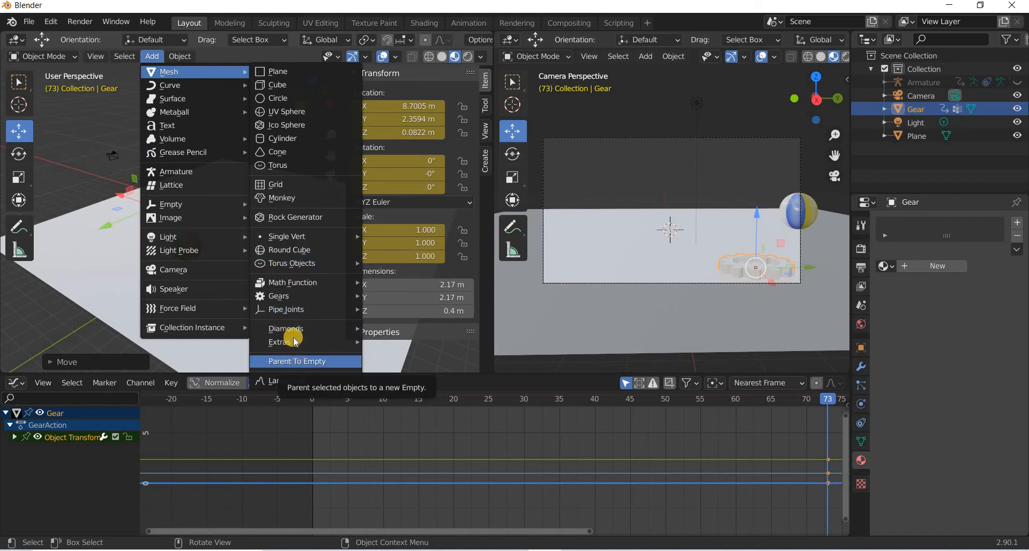
mouse_move(299, 323)
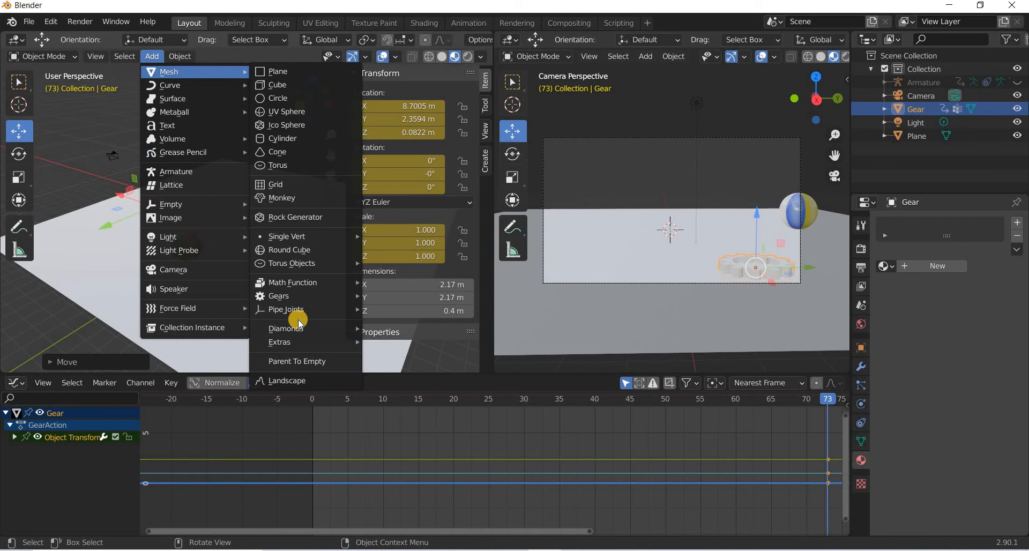
left_click(292, 250)
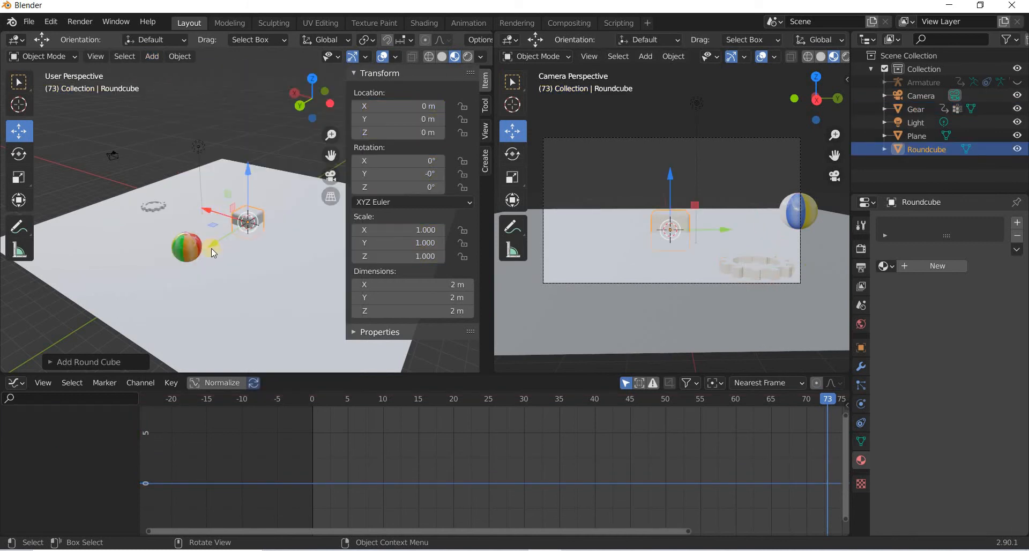
left_click_drag(218, 242, 390, 124)
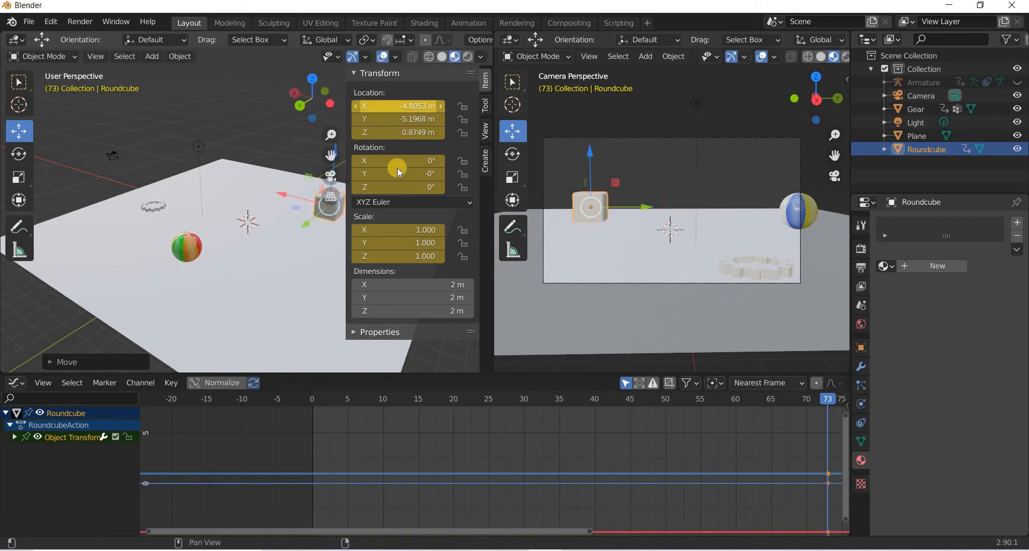
Add a masonry wall to the scene with the Wall Factory mesh extra.
key("n")
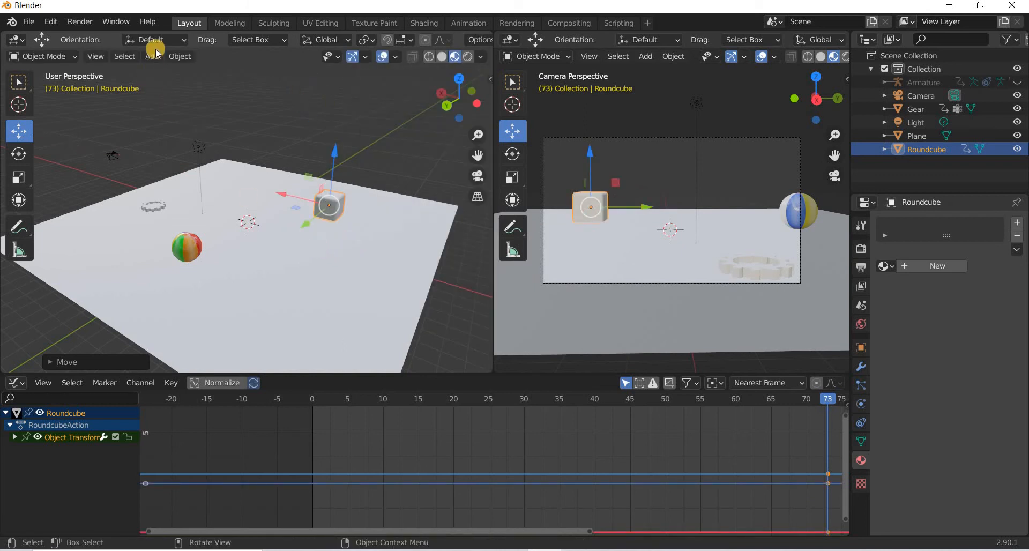
left_click(153, 56)
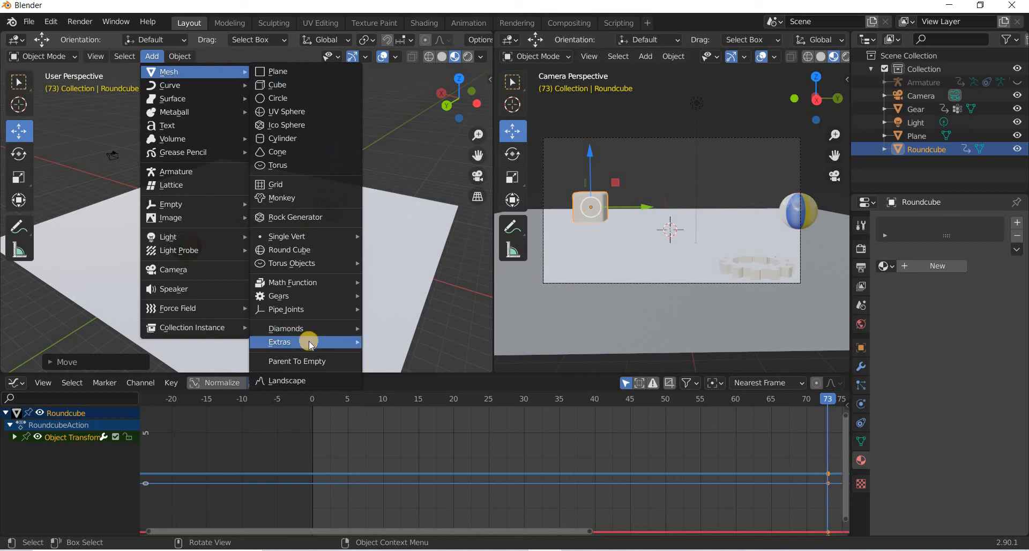
mouse_move(309, 347)
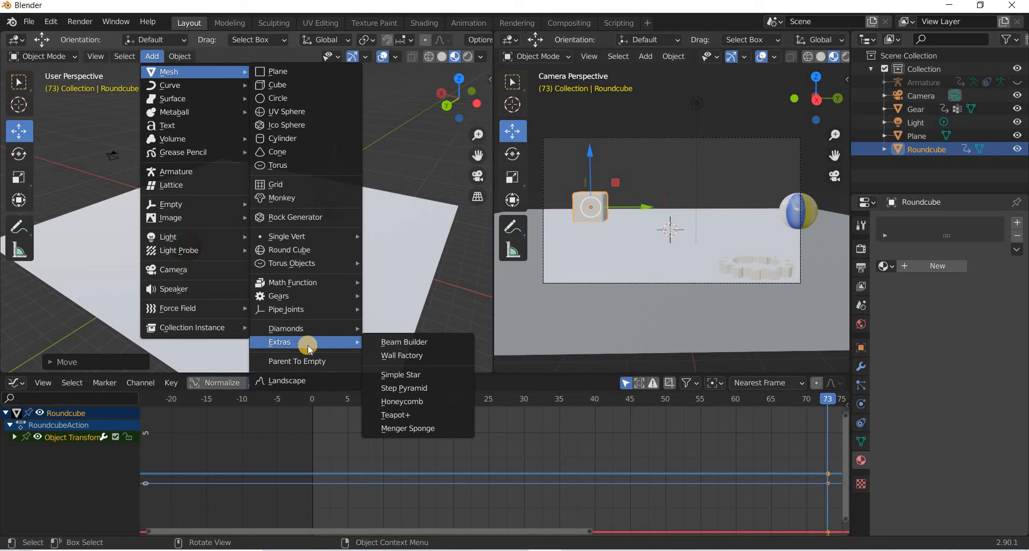
left_click(428, 358)
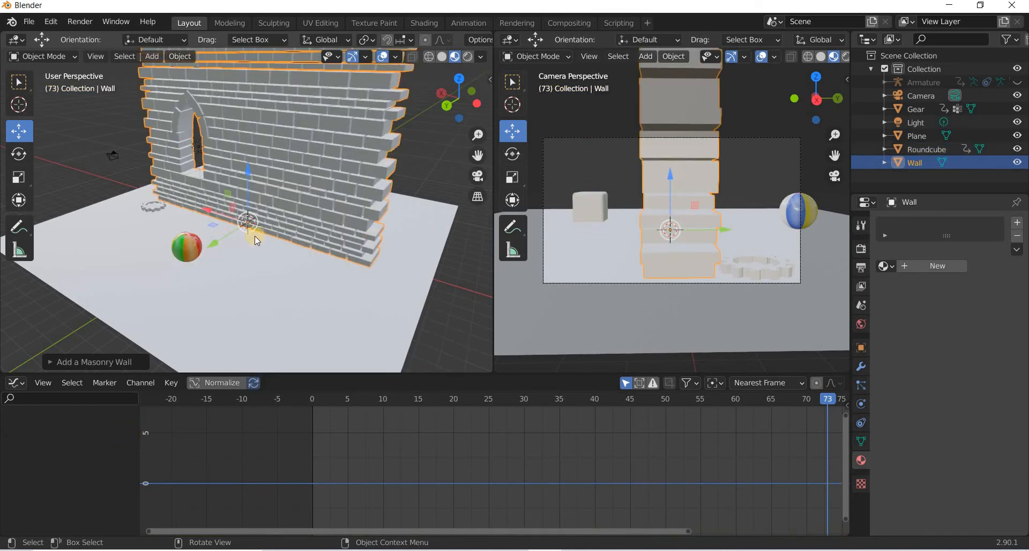
Move the wall back behind the ball and rotate it about 86° around its vertical axis.
key("g")
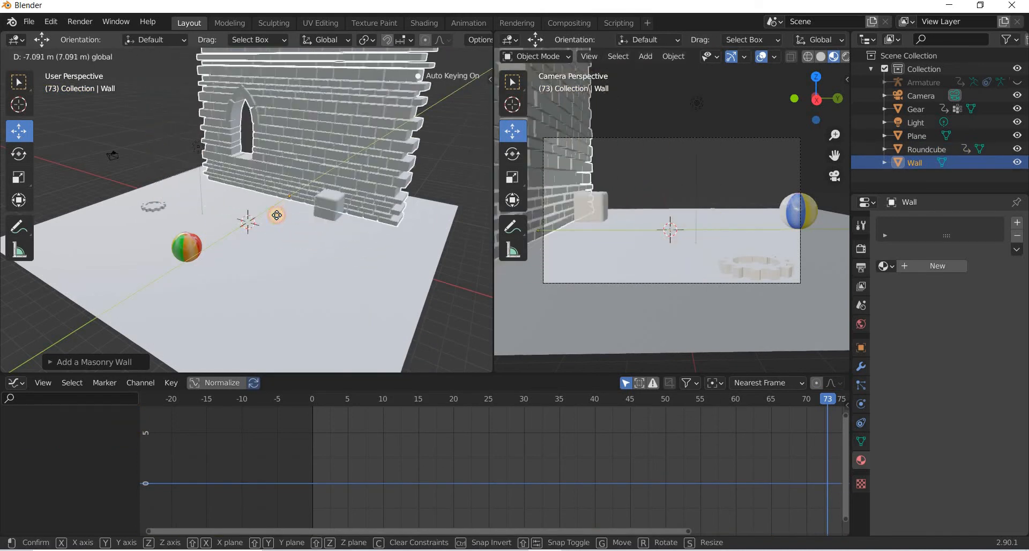
left_click_drag(231, 234, 370, 208)
left_click(19, 155)
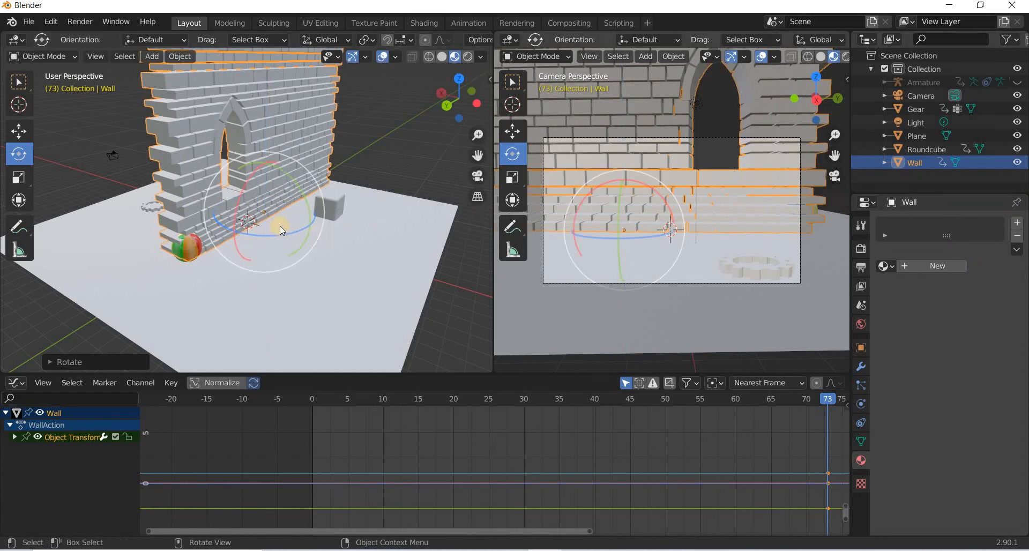
key("n")
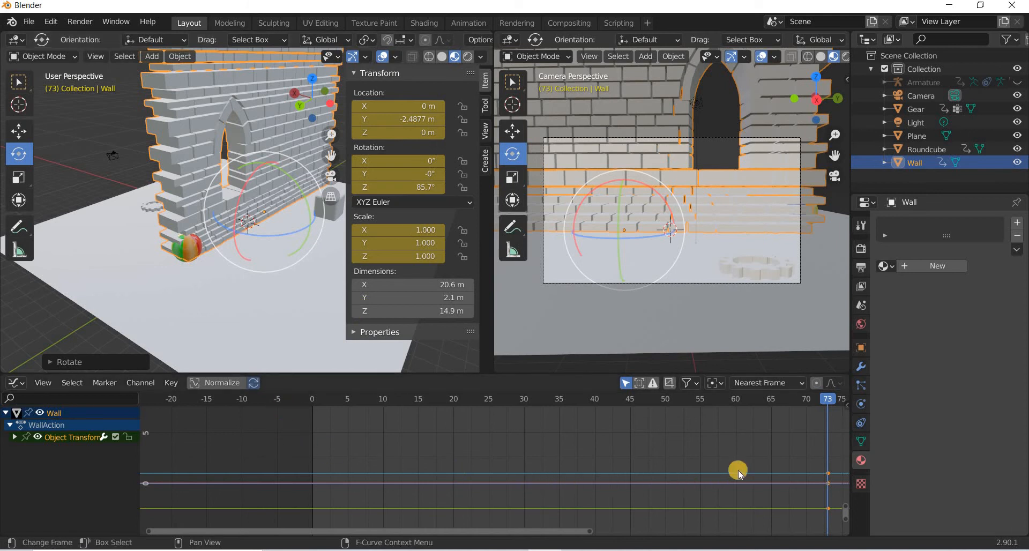
Delete the wall's auto-inserted keyframes at frame 73, switching the lower editor to a timeline.
left_click_drag(806, 458, 823, 502)
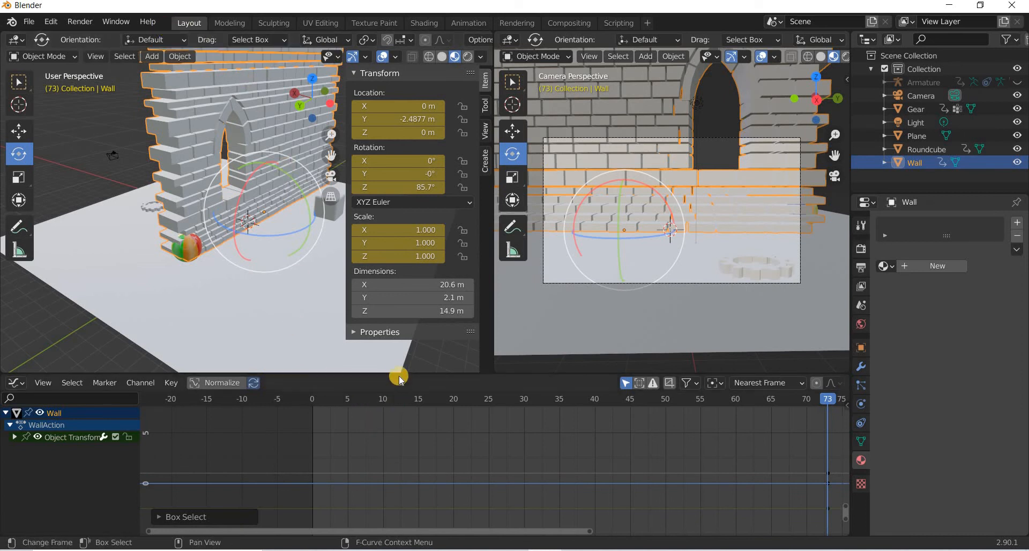
left_click_drag(399, 374, 180, 436)
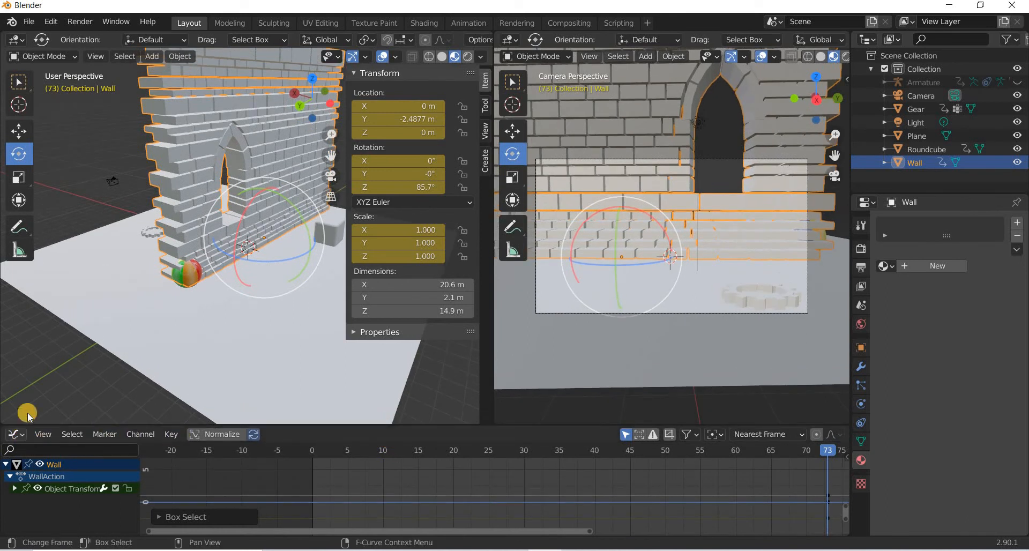
left_click(16, 434)
left_click(170, 331)
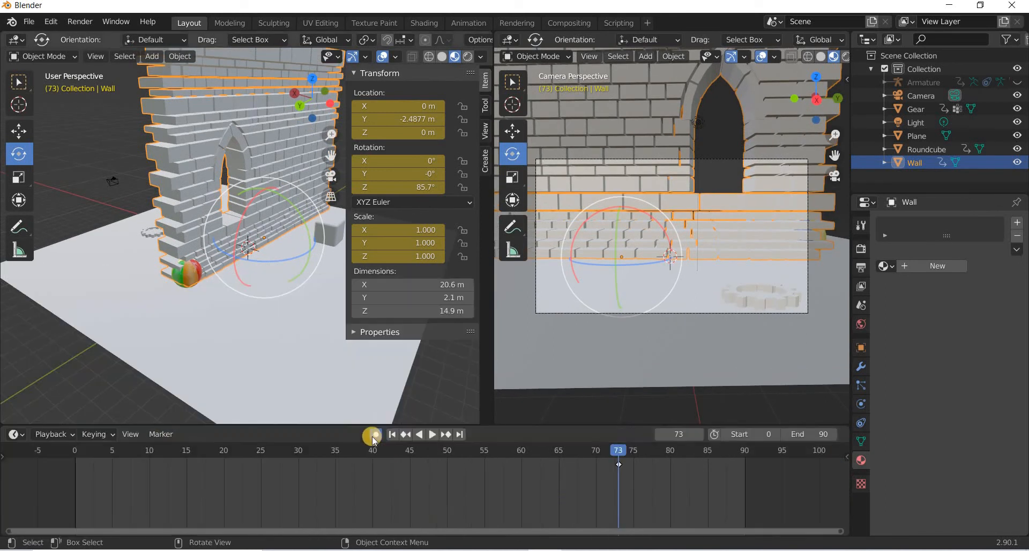
right_click(621, 466)
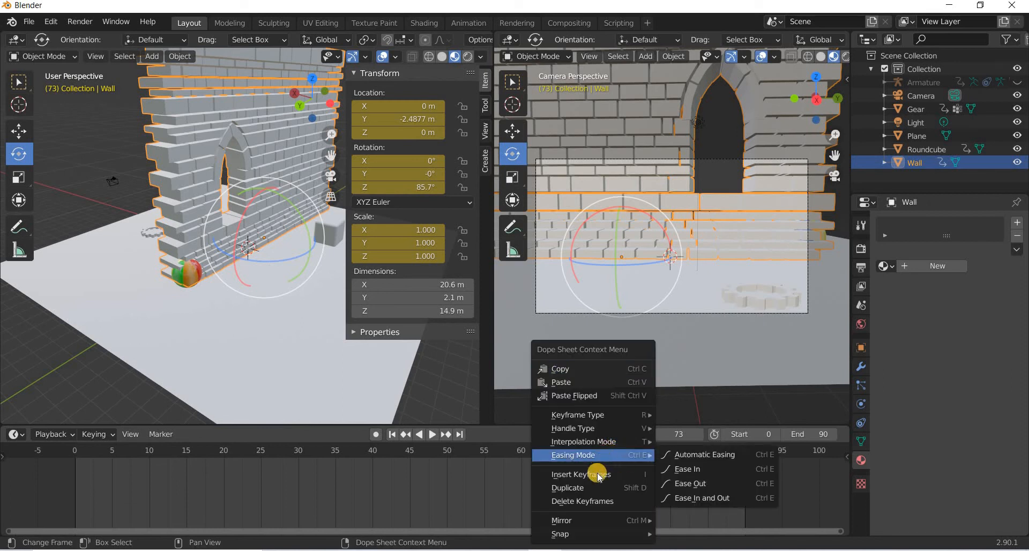
left_click(590, 502)
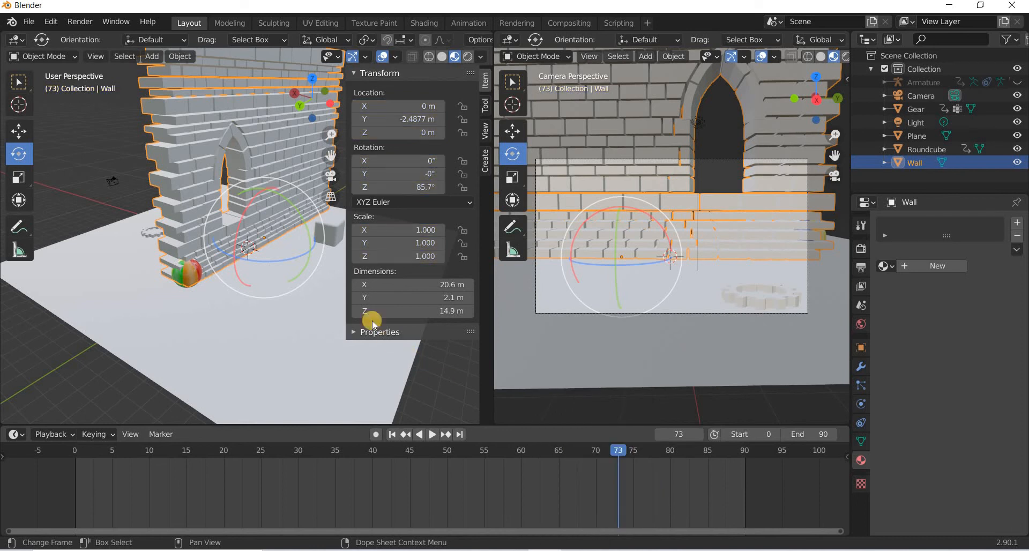
Set the wall's Z rotation to 90° and scale it down uniformly to about 0.525.
left_click(429, 186)
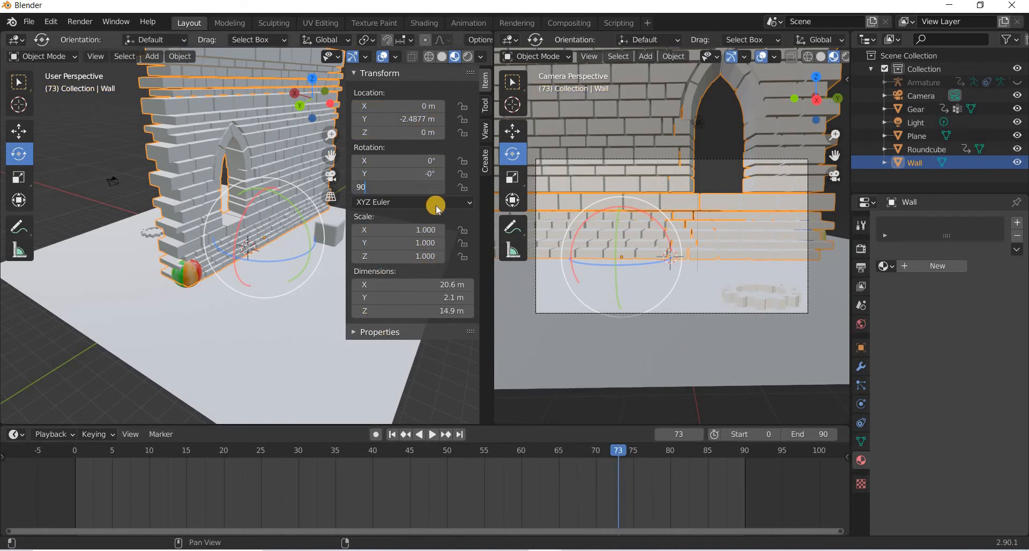
key("Return")
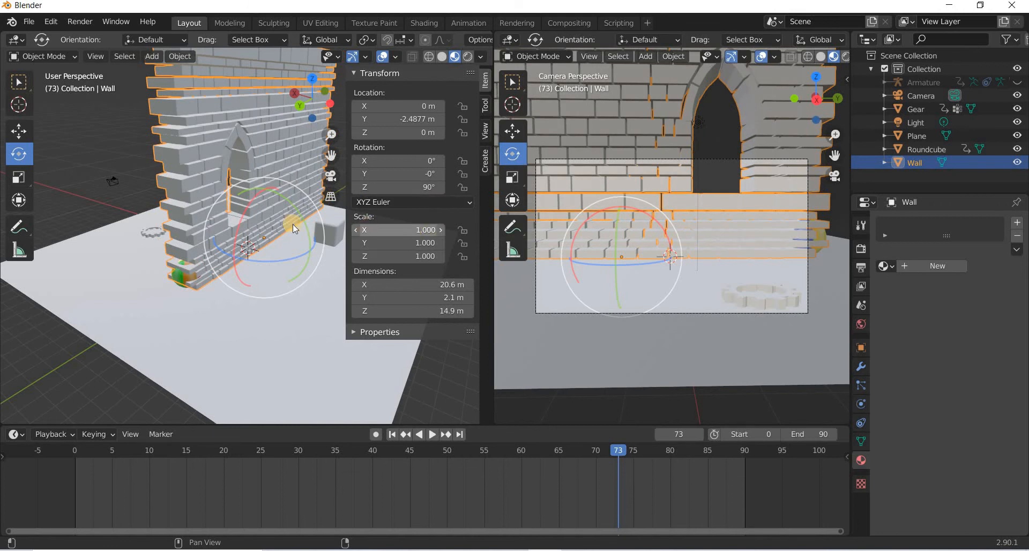
left_click(20, 185)
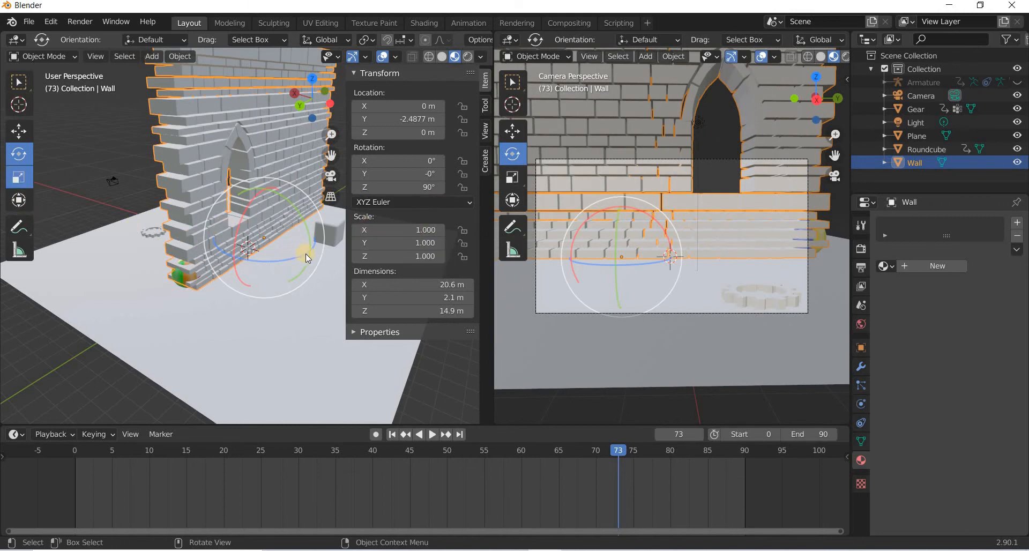
left_click_drag(308, 255, 400, 152)
Move the wall so it stands behind the beach ball in the camera frame.
left_click(19, 131)
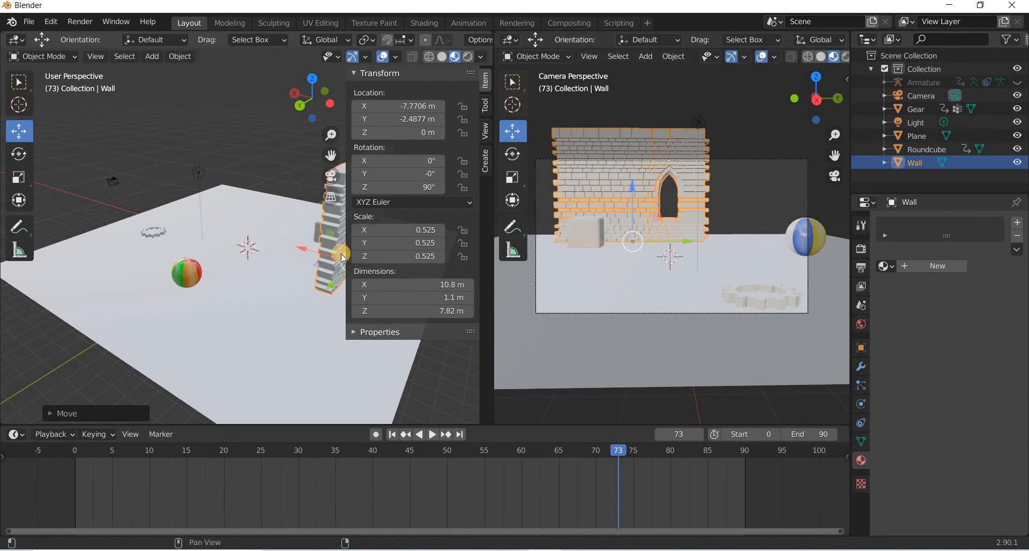
key("n")
key("g")
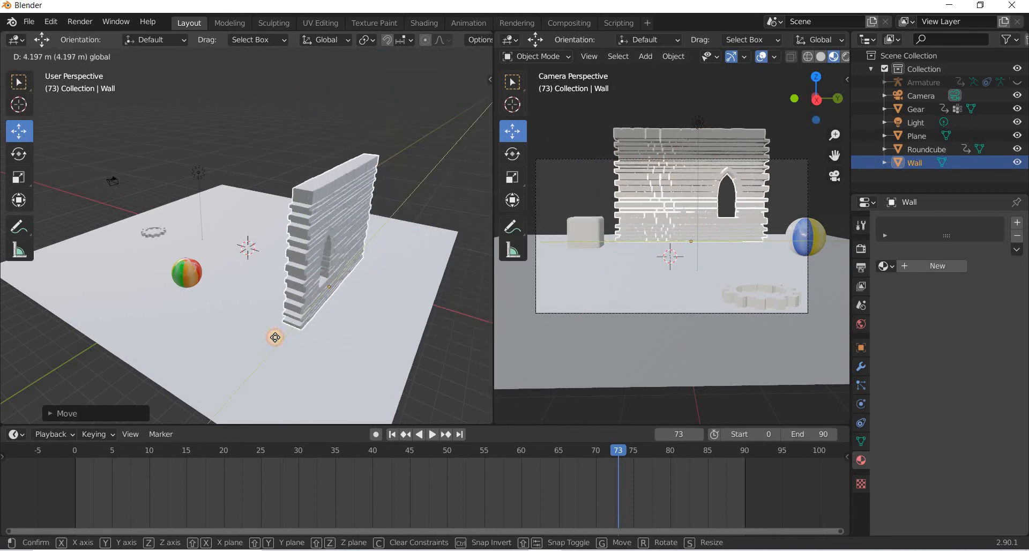
left_click(299, 345)
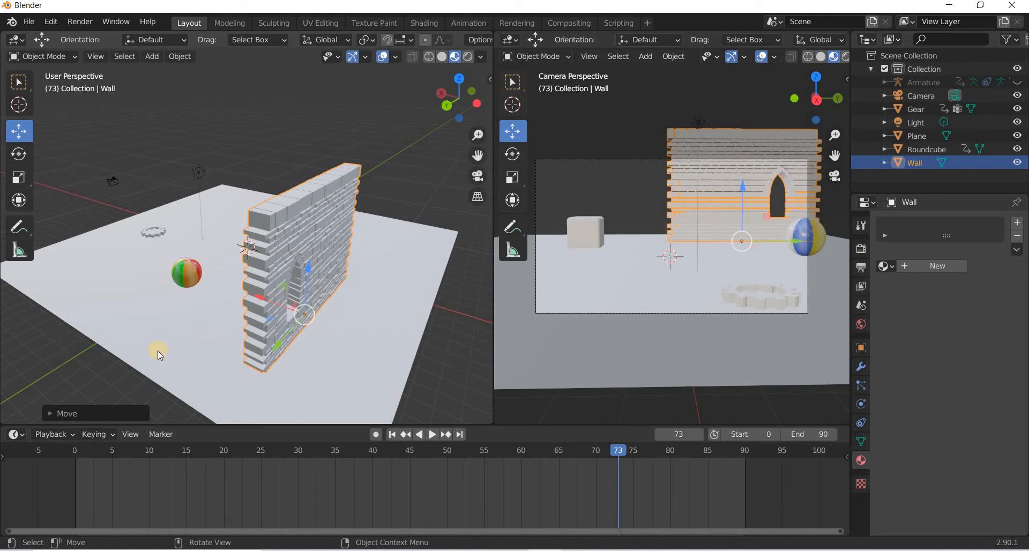
Delete the light from the scene.
middle_click_drag(232, 375, 292, 225)
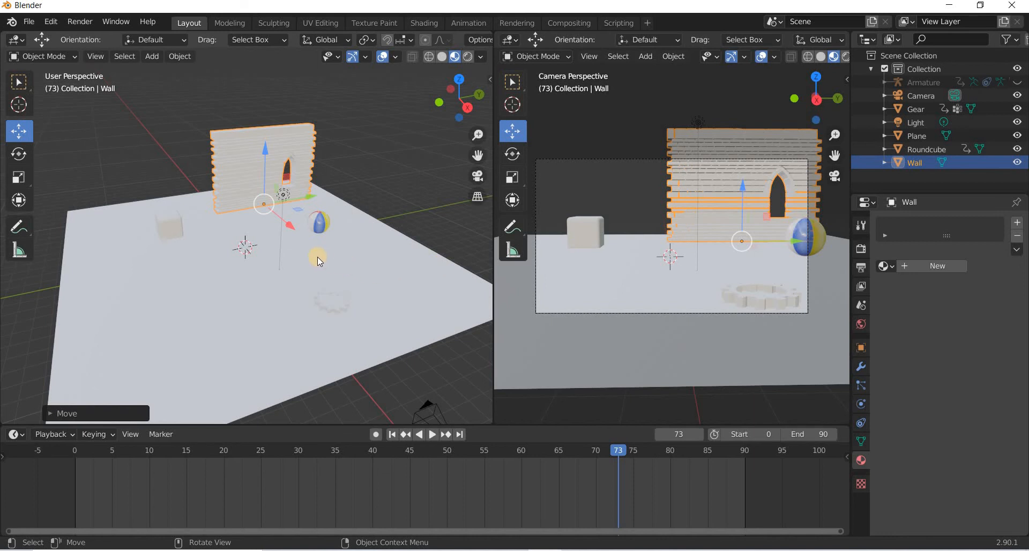
middle_click_drag(328, 278, 346, 292)
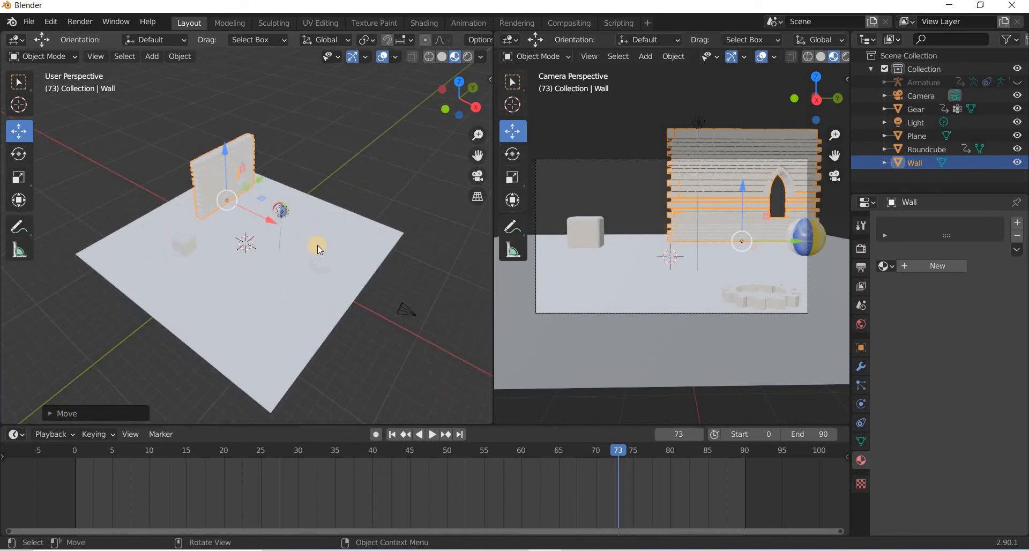
middle_click_drag(317, 245, 306, 225)
left_click(307, 225)
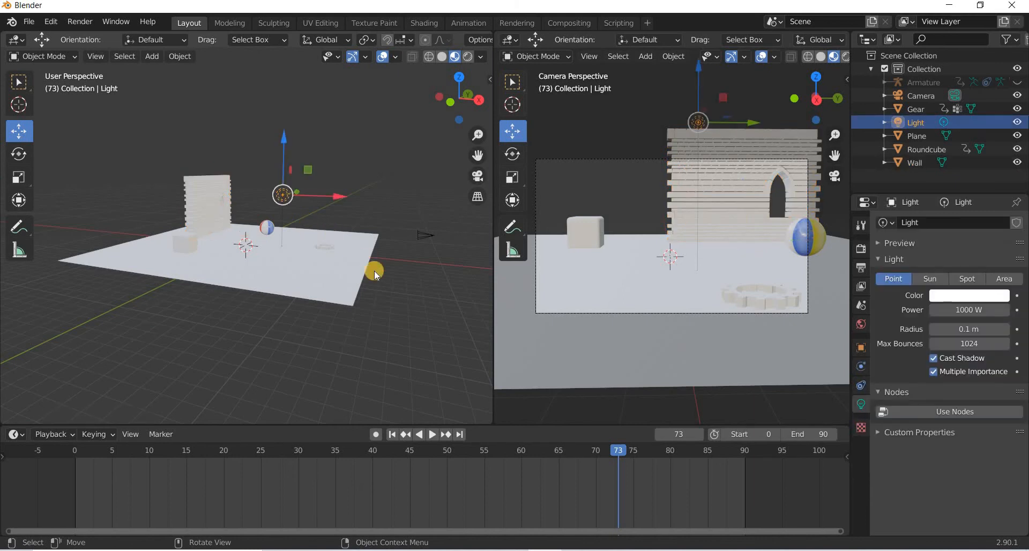
key("Delete")
Set the world colour to an Environment Texture and browse to the Desktop's 3D Assets\HDRI folder to open an image.
middle_click_drag(279, 298, 364, 289)
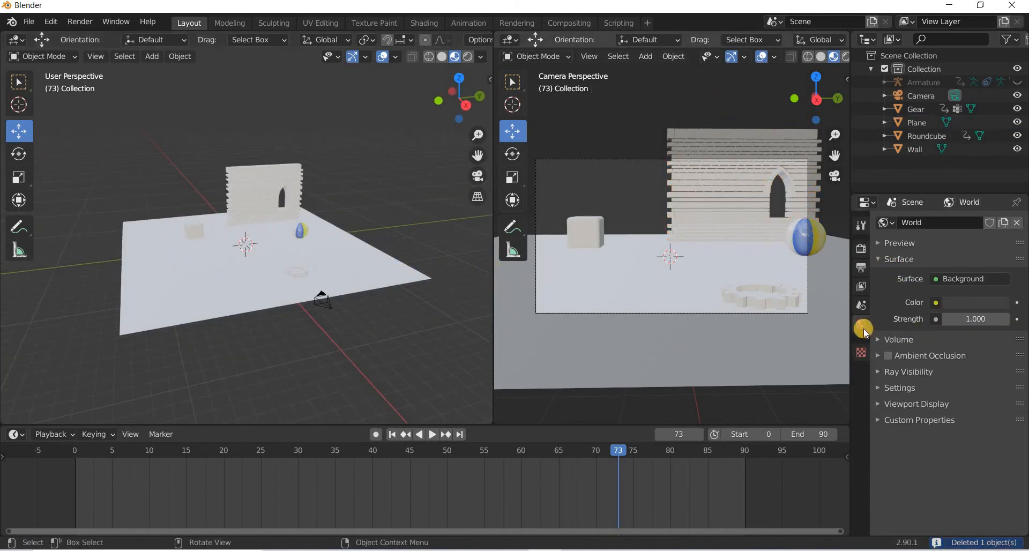
left_click(936, 303)
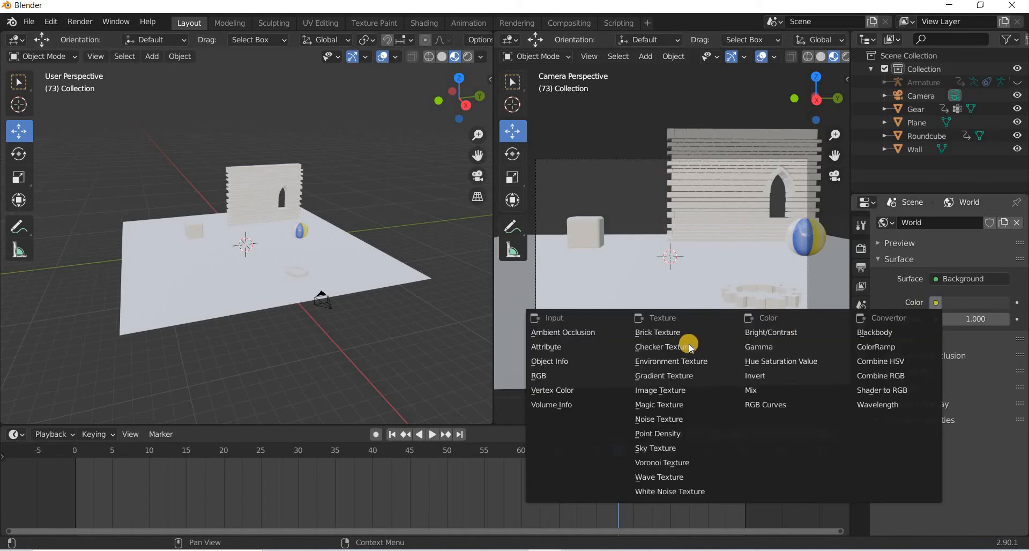
left_click(670, 361)
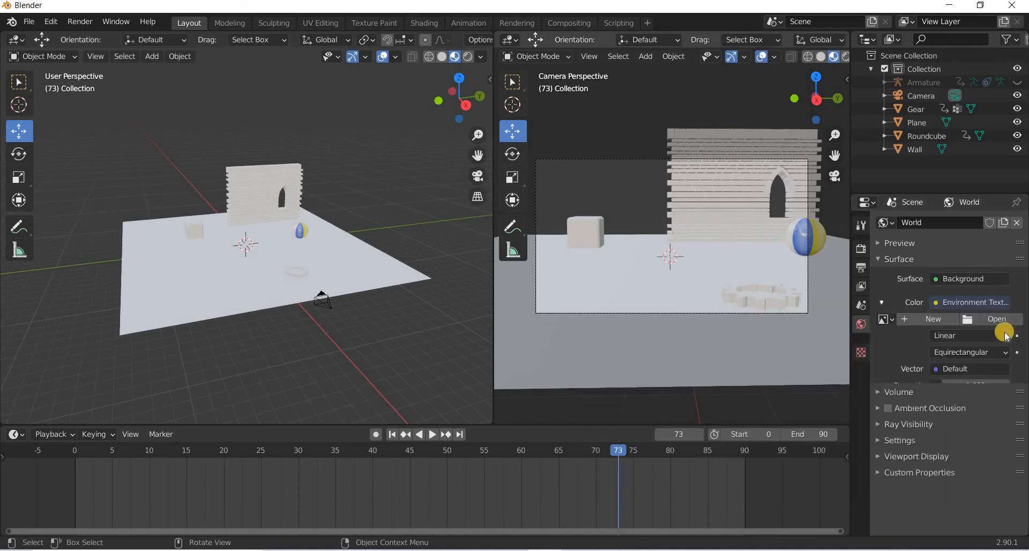
left_click(1000, 321)
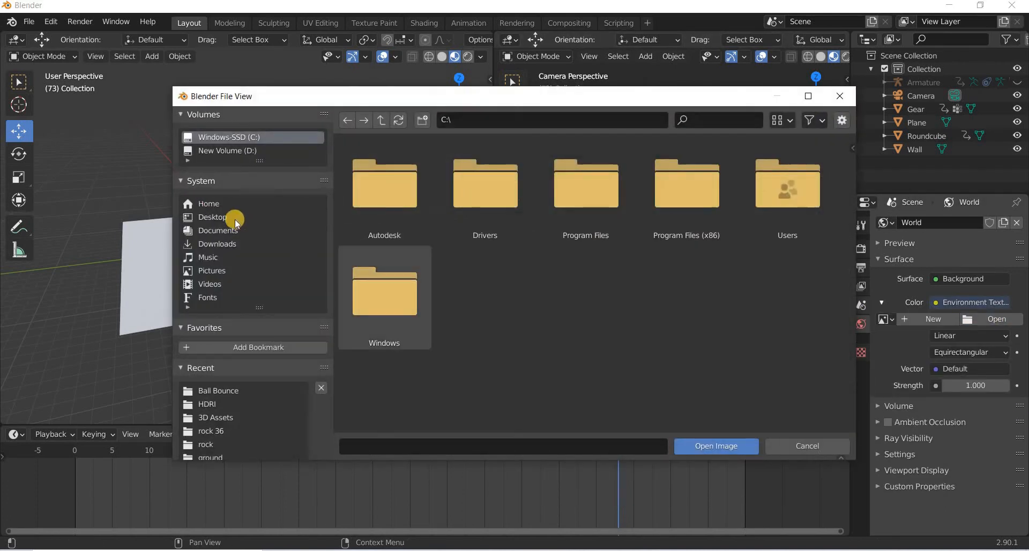
left_click(213, 216)
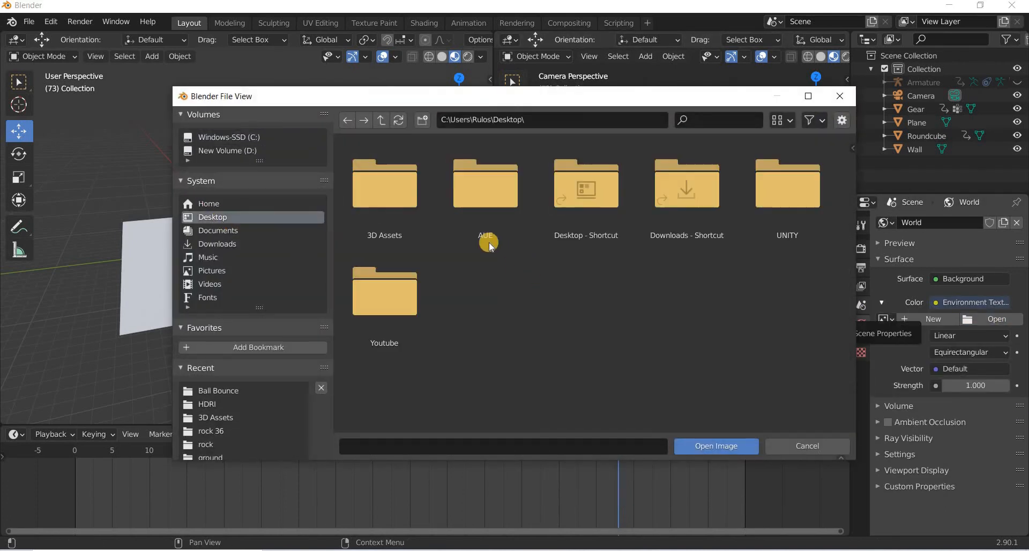
double_click(385, 210)
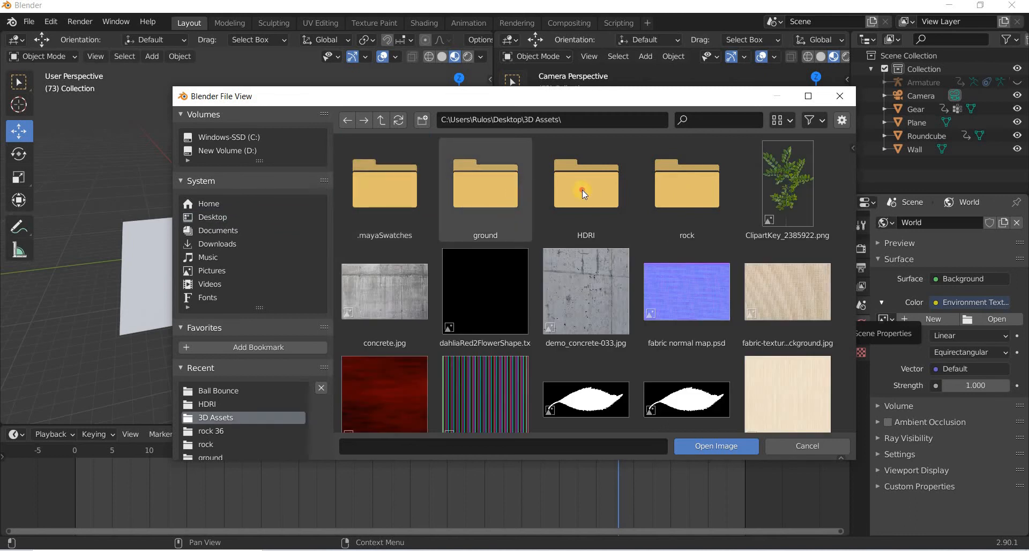
double_click(583, 192)
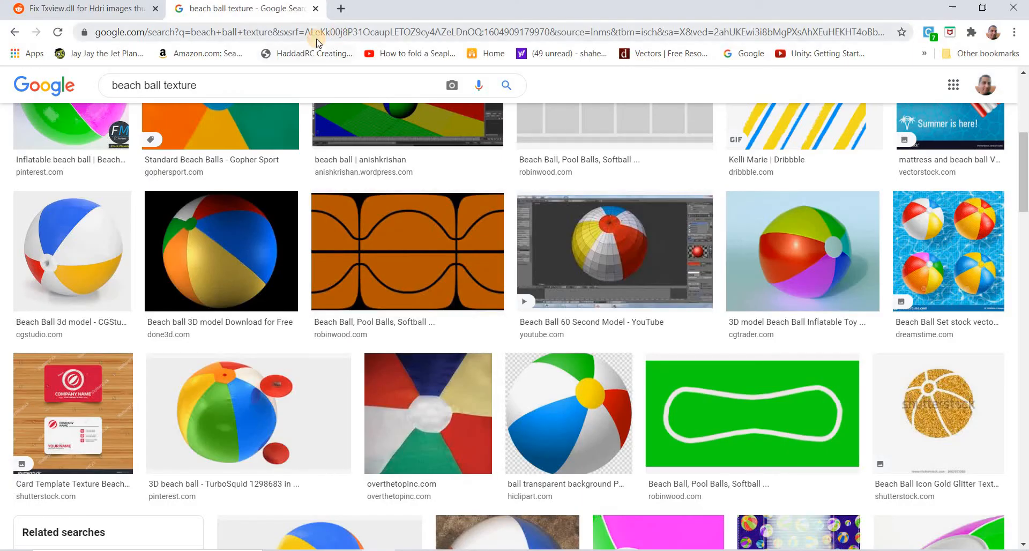
Search the web for HDRI Haven and open the site's Skies HDRI category.
left_click(317, 33)
type("hdri haven")
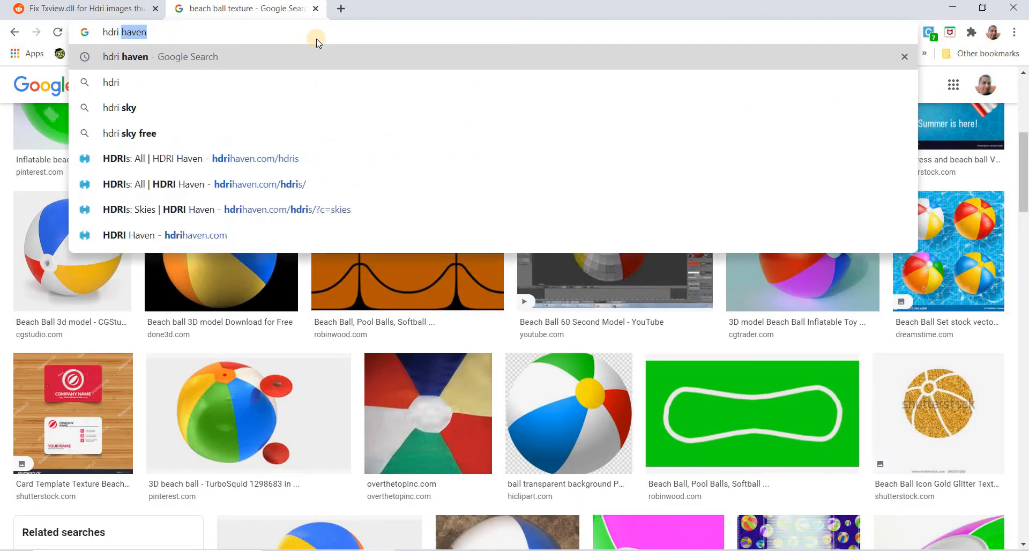
key("Return")
left_click(153, 208)
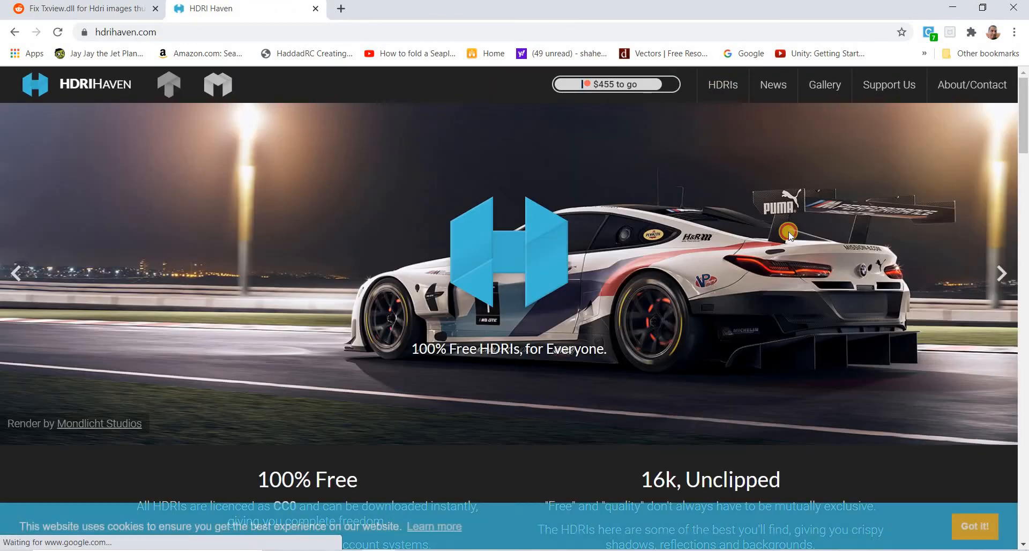
left_click(723, 85)
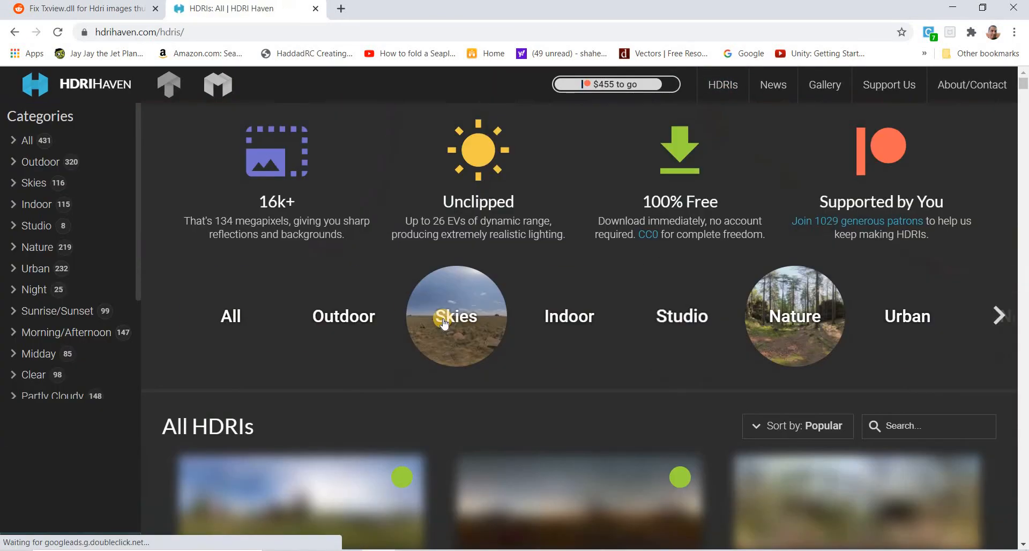
left_click(444, 321)
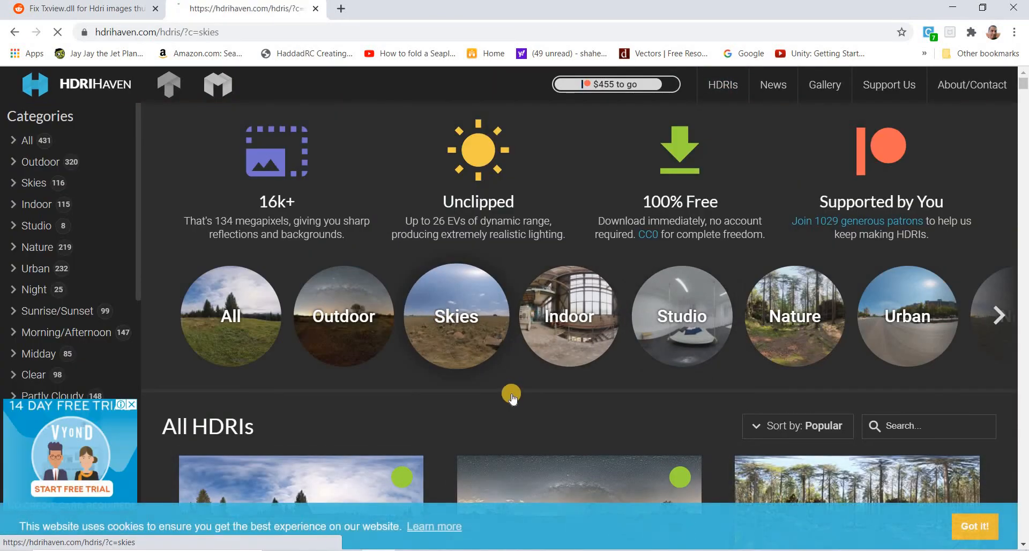
Browse the Skies HDRI thumbnails for a suitable sky.
scroll(418, 343, "down", 5)
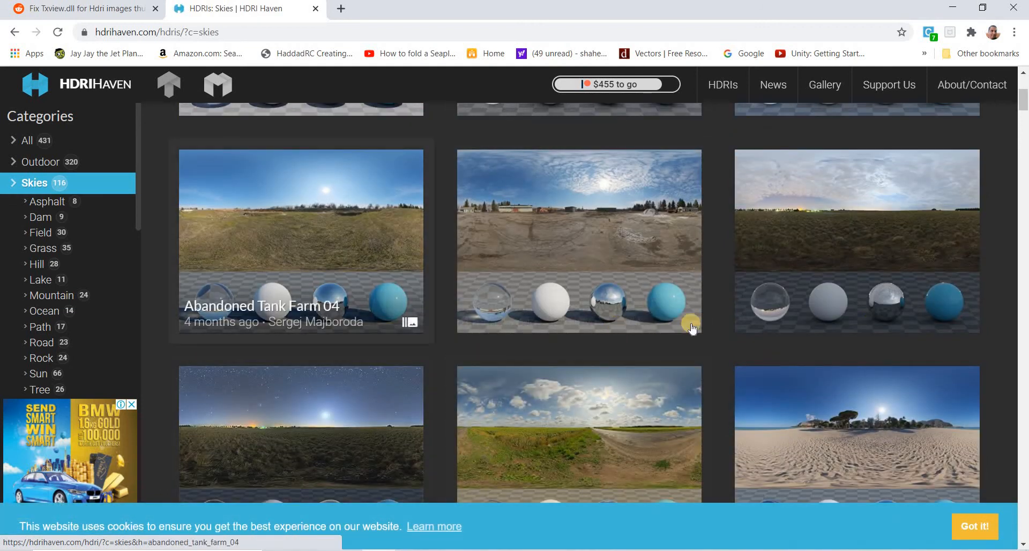
scroll(448, 345, "down", 3)
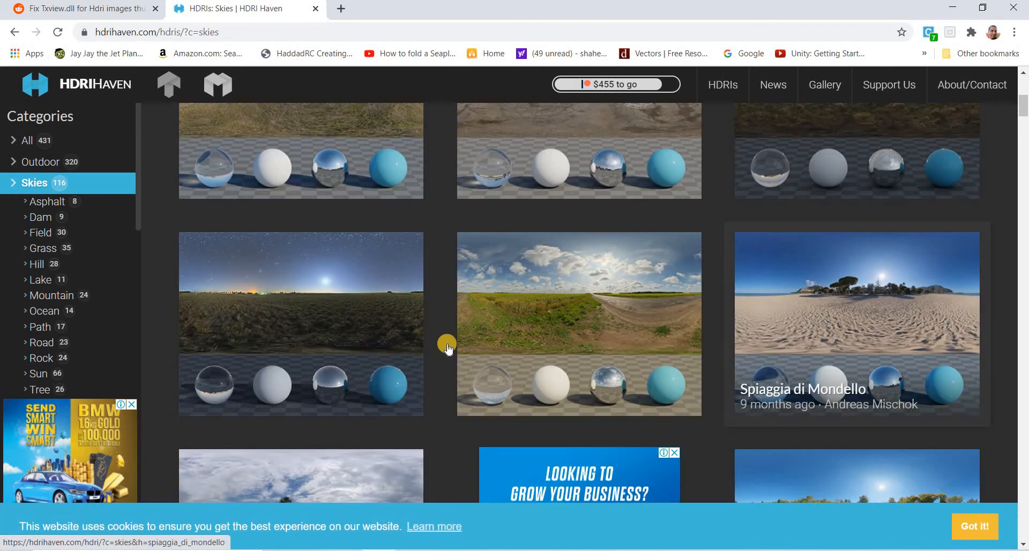
scroll(338, 308, "up", 6)
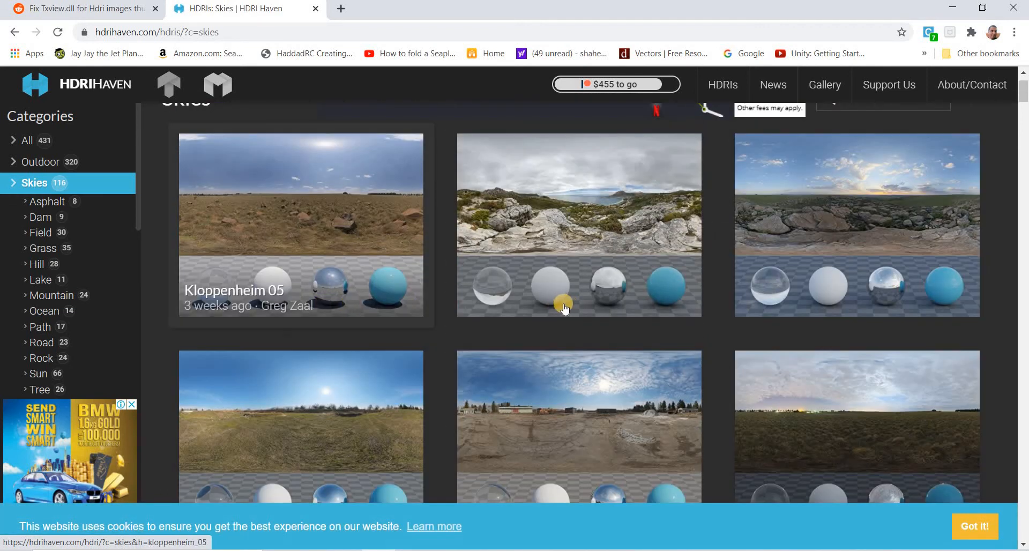
scroll(306, 211, "down", 2)
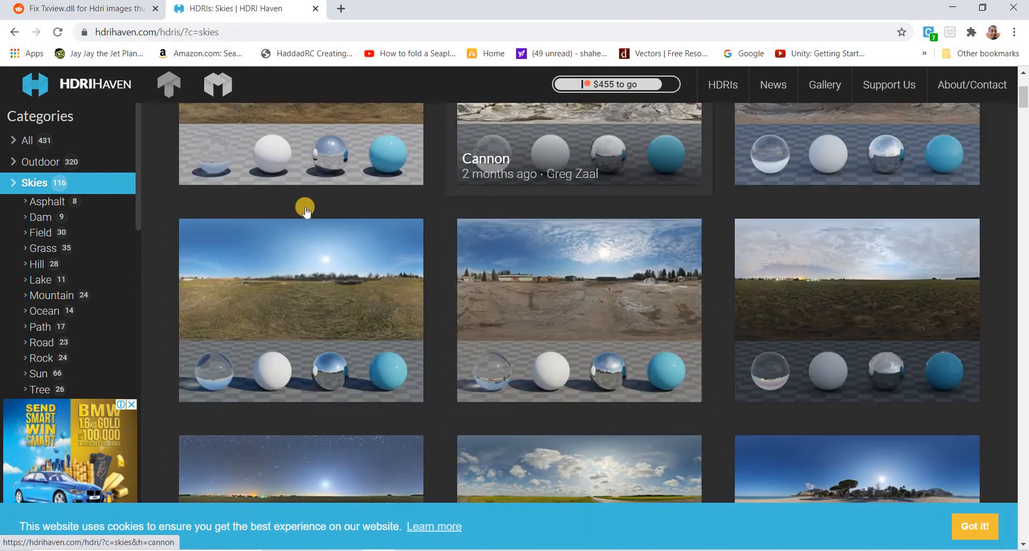
scroll(306, 212, "up", 3)
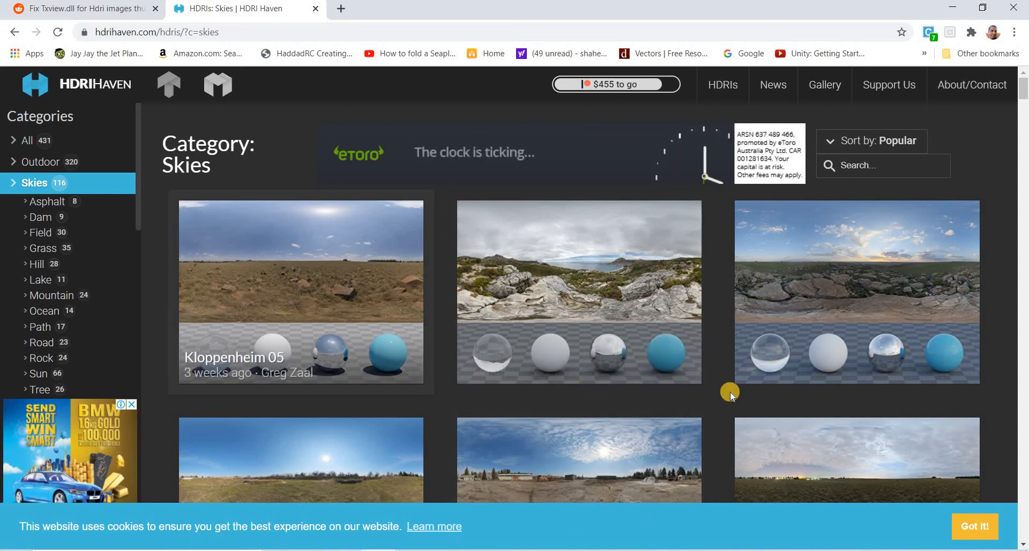
scroll(730, 394, "down", 5)
scroll(416, 344, "down", 2)
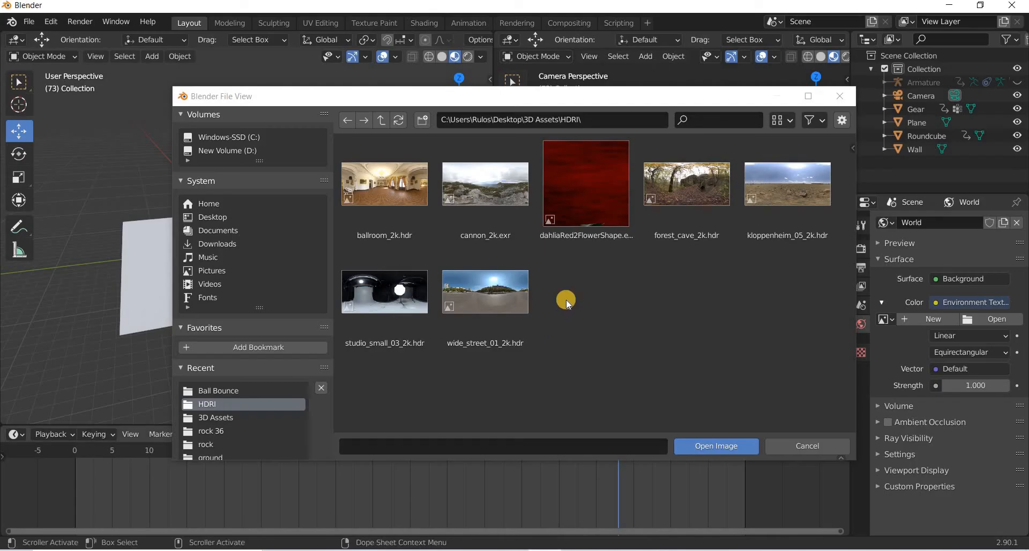
Open kloppenheim_05_2k.hdr as the world's environment texture.
left_click(766, 225)
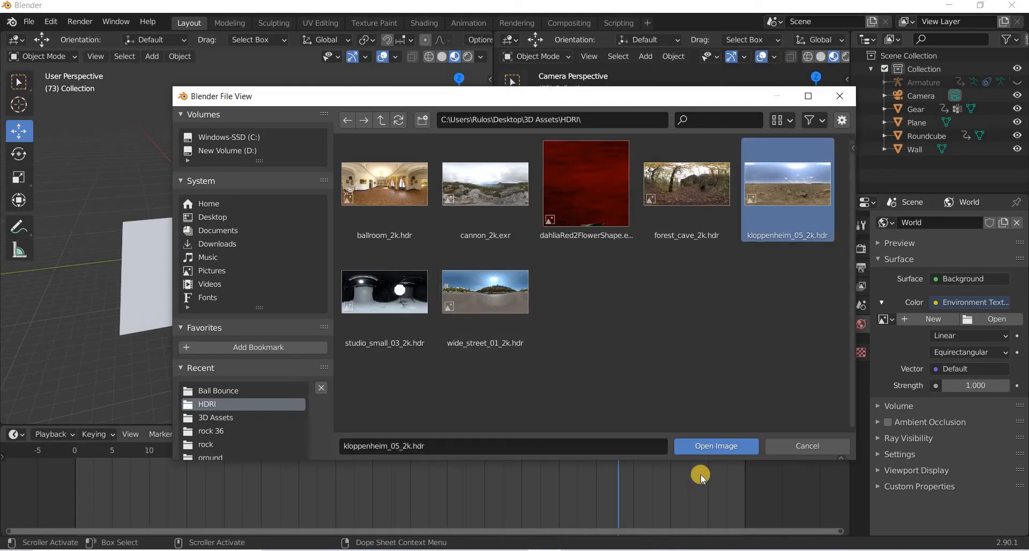
left_click(716, 446)
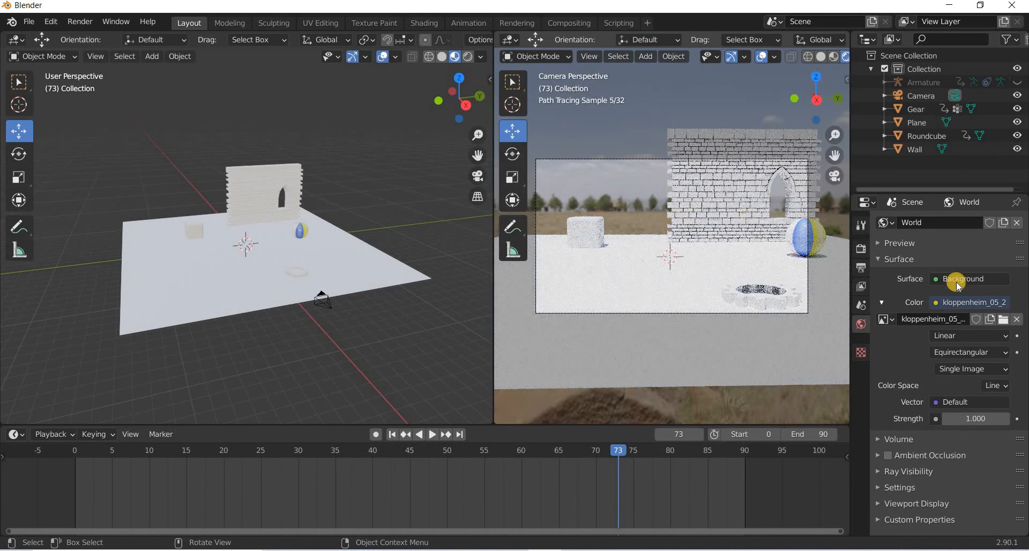
Set the render viewport sampling to 1 sample.
left_click(862, 249)
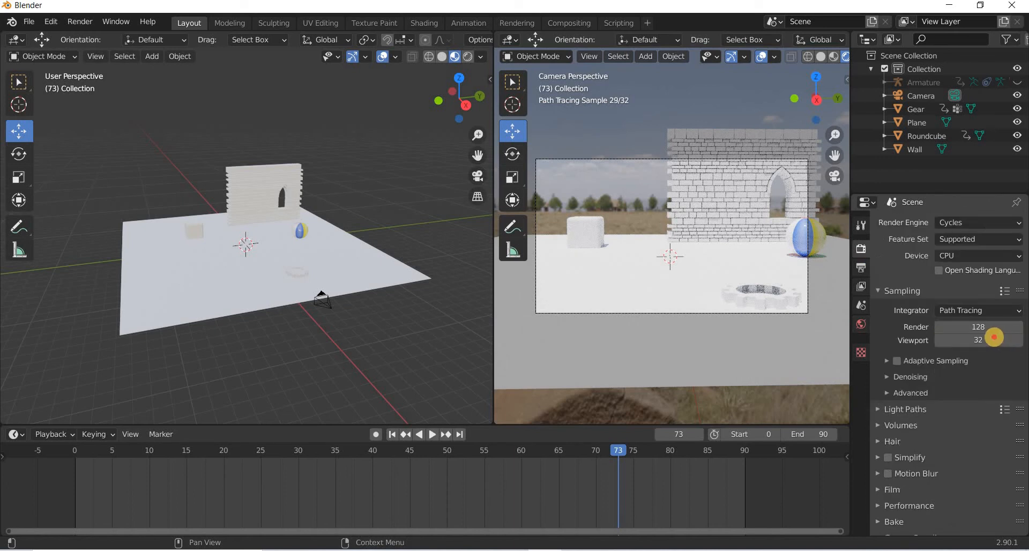
left_click(995, 336)
type("1")
key("Return")
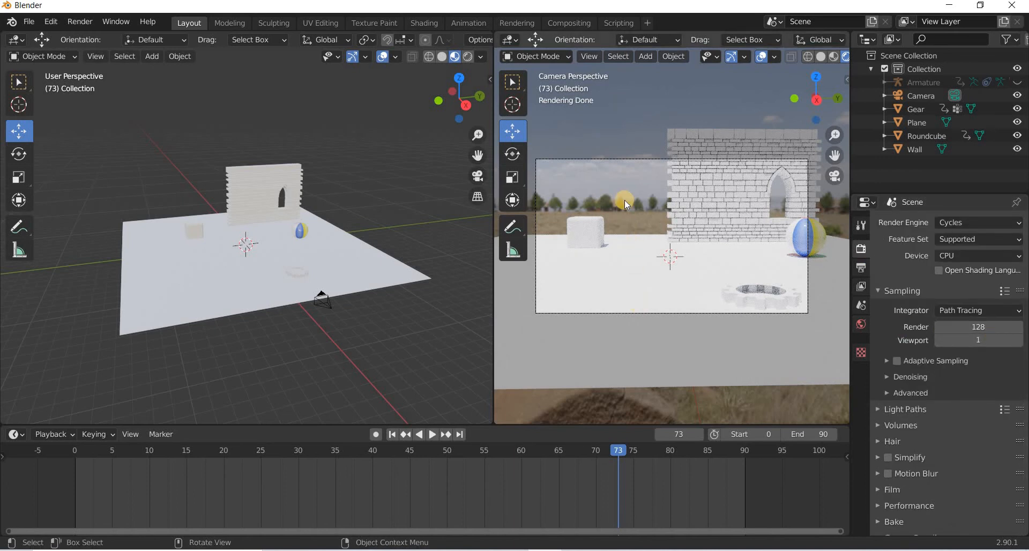
Search the add-on preferences for node add-ons to check Node Wrangler is enabled.
left_click(50, 21)
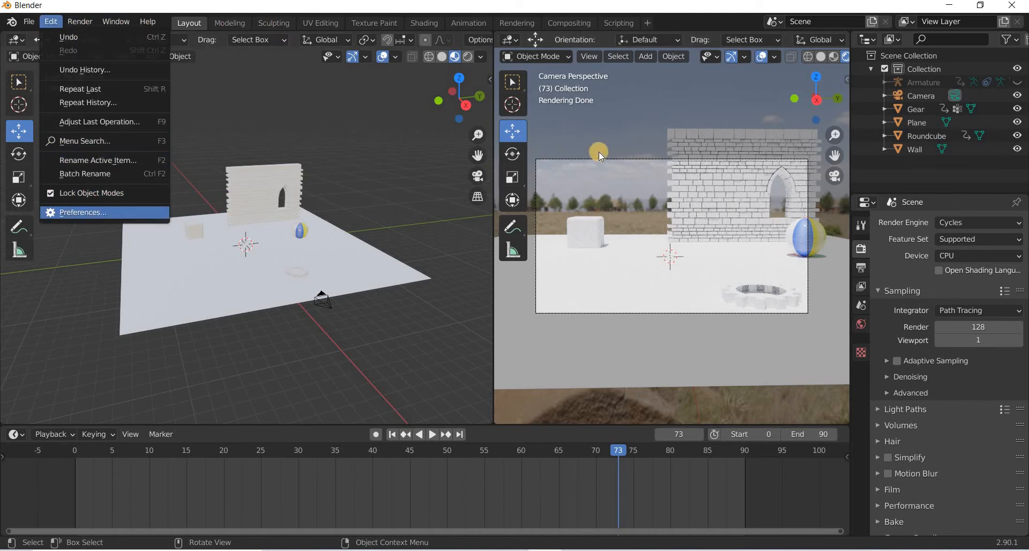
left_click_drag(687, 137, 612, 137)
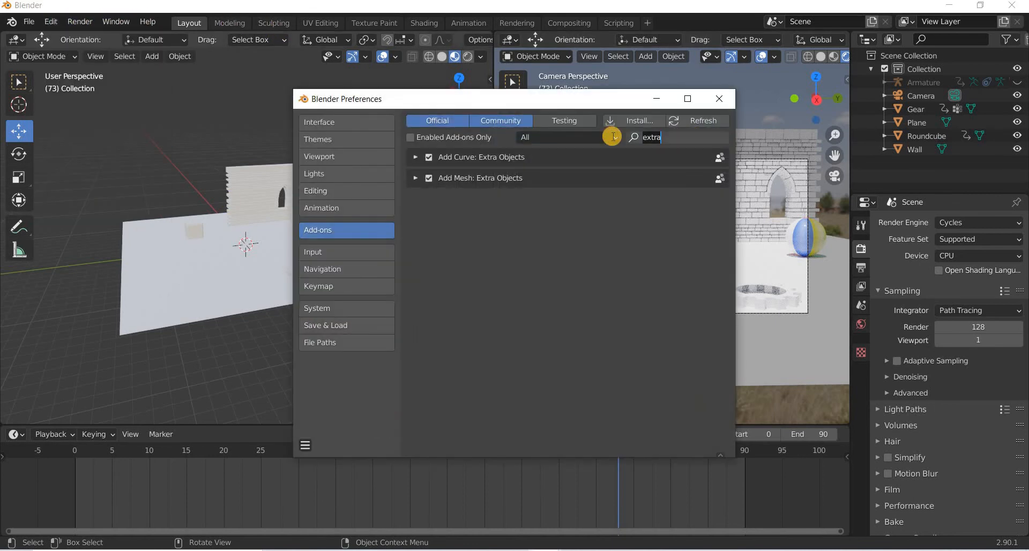
type("node")
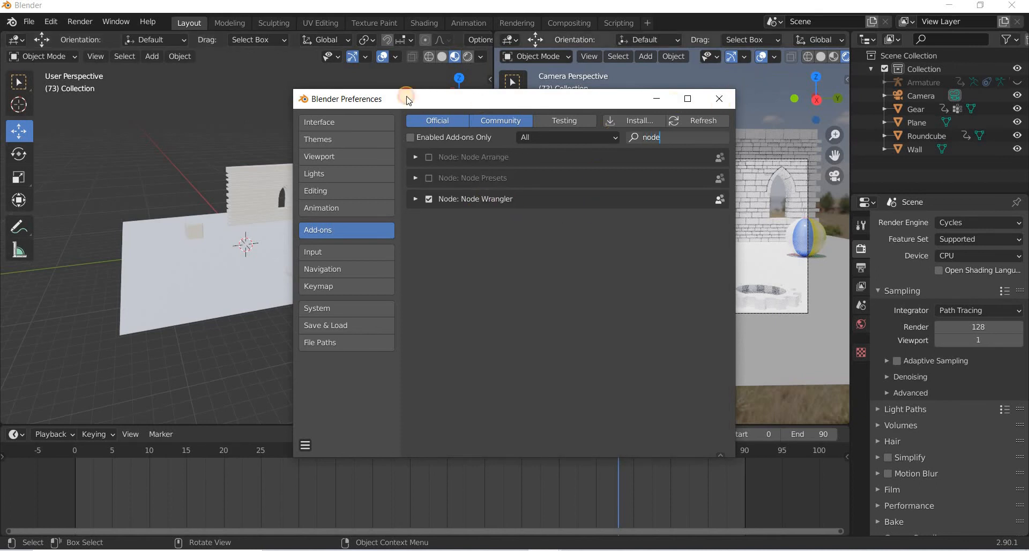
left_click(719, 99)
Switch to the Shading workspace and show the World shader nodes, moving the environment texture node aside.
left_click(424, 22)
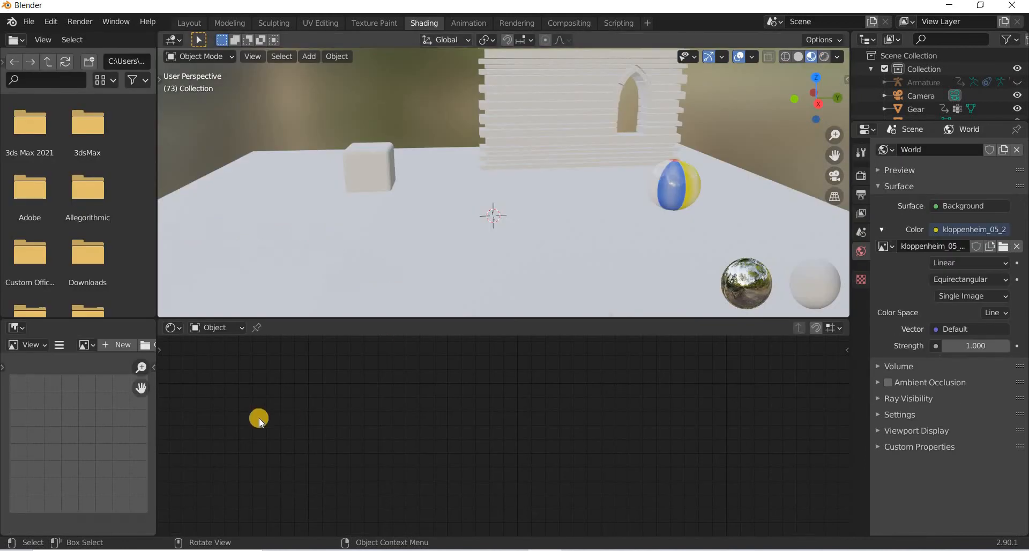
left_click(215, 327)
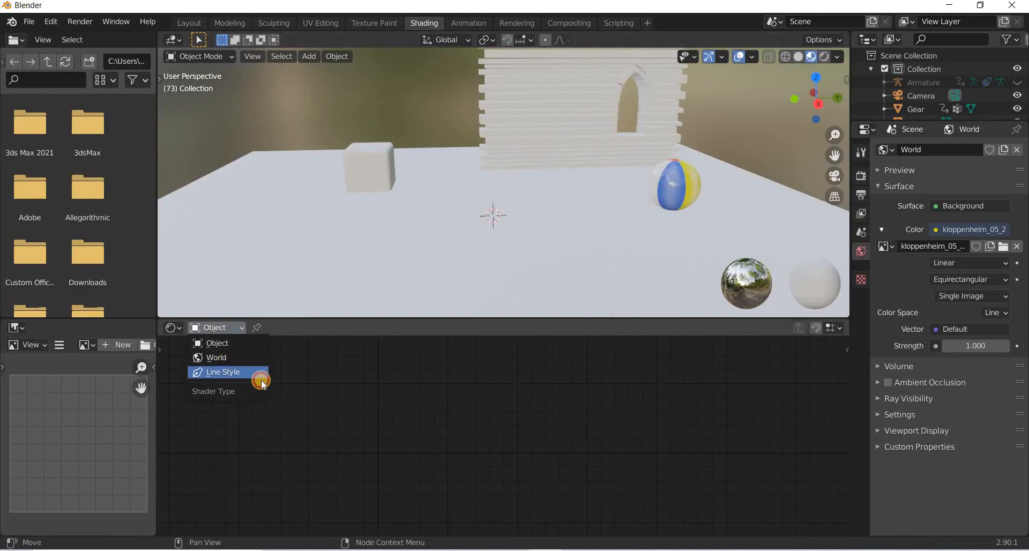
left_click(230, 359)
middle_click_drag(200, 352, 372, 358)
left_click(371, 359)
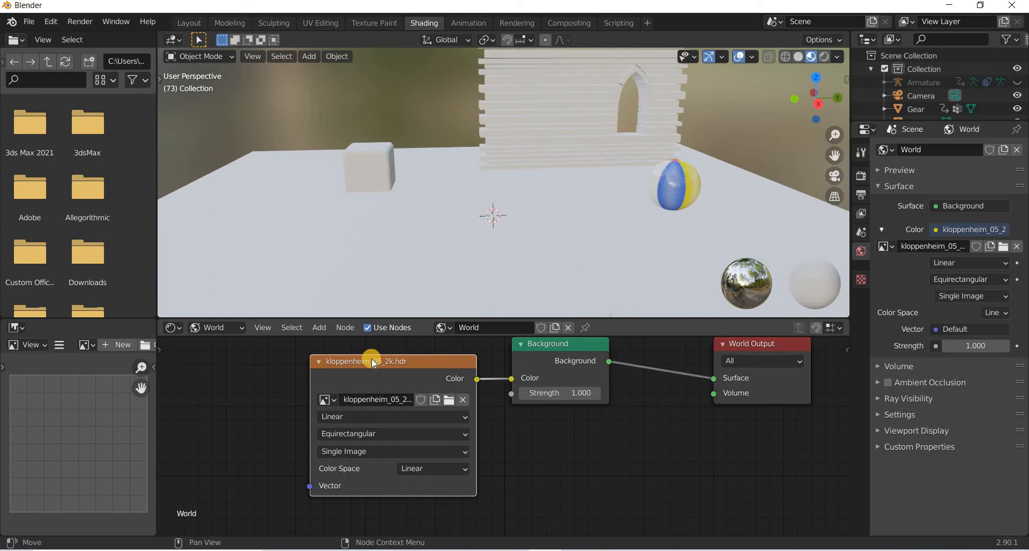
Add Texture Coordinate and Mapping nodes to the environment texture with Node Wrangler.
key("ctrl+t")
middle_click_drag(191, 393, 422, 396)
left_click_drag(216, 372, 198, 355)
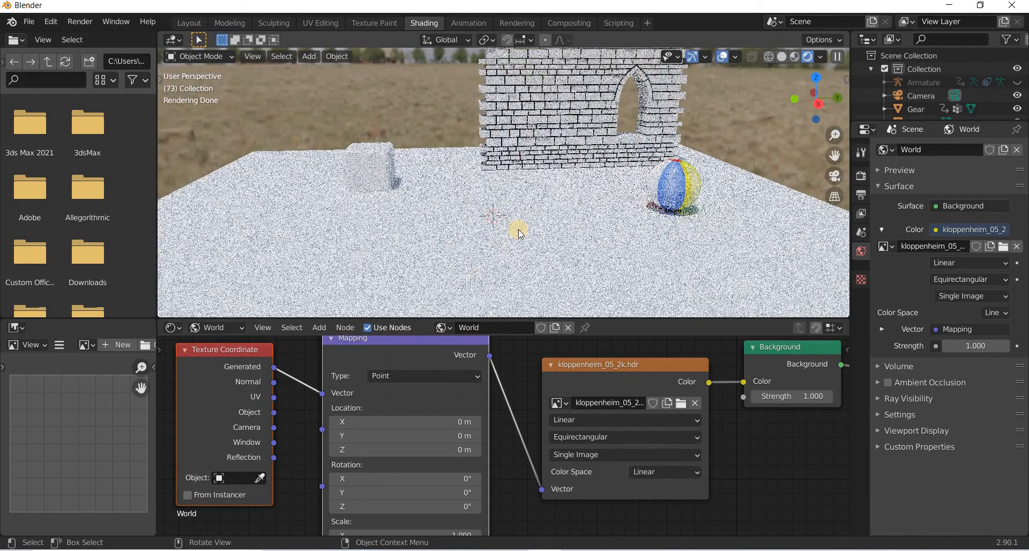
Switch the shading viewport to the camera view.
left_click(252, 56)
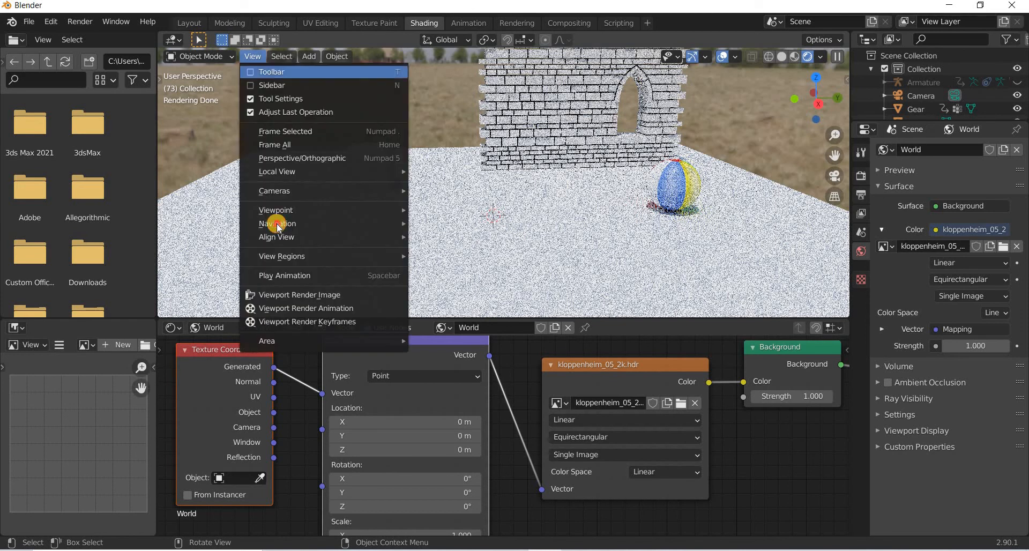
mouse_move(292, 210)
left_click(451, 210)
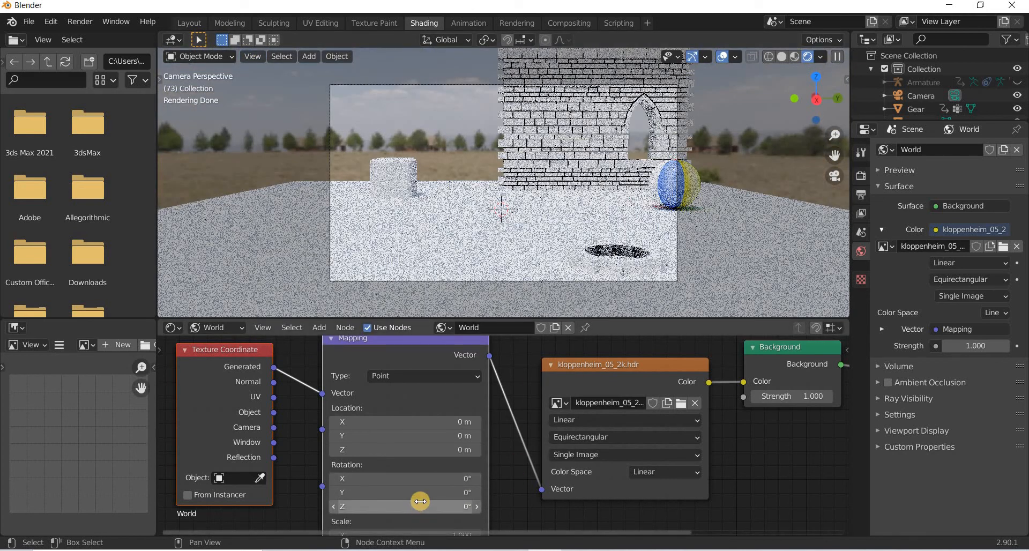
Rotate the HDRI sky through the Mapping node to about X -62.6°, Y 31.4° and Z -45.6°.
left_click_drag(419, 494, 476, 494)
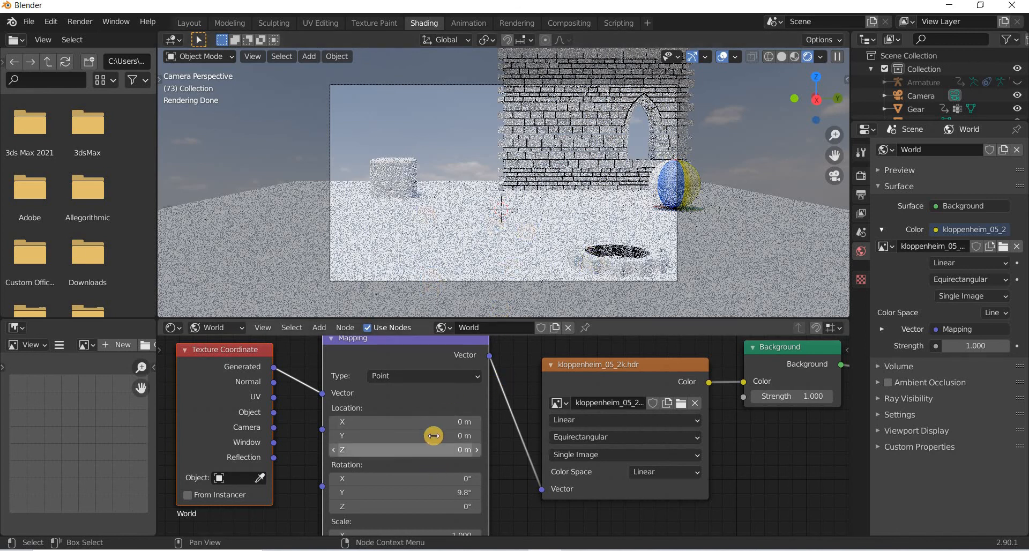
left_click_drag(433, 512, 316, 512)
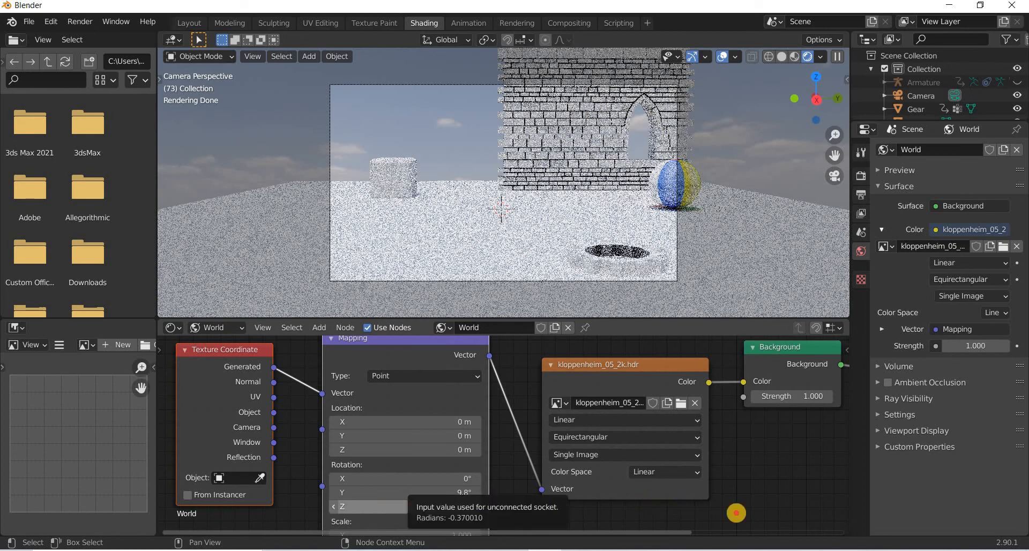
left_click_drag(736, 513, 862, 522)
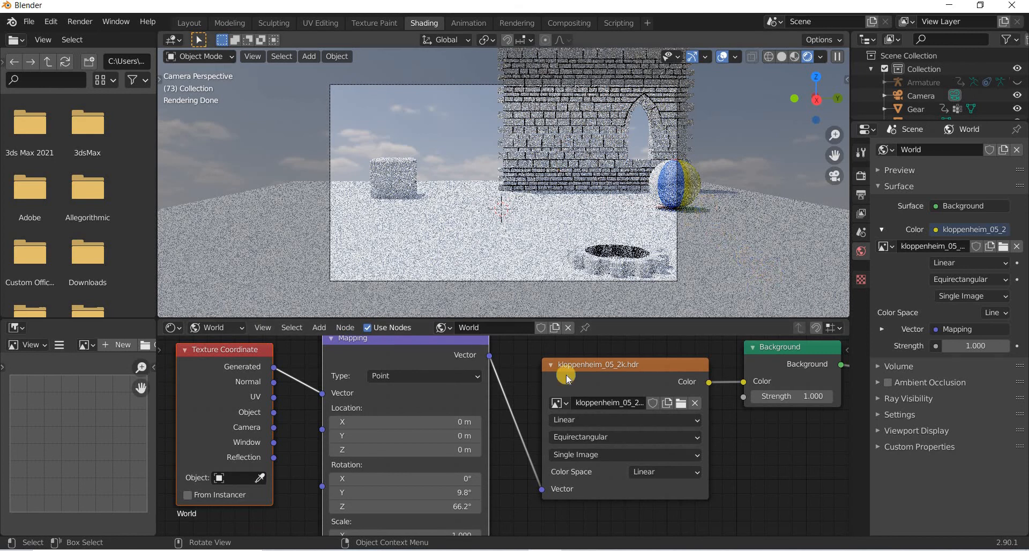
left_click(434, 508)
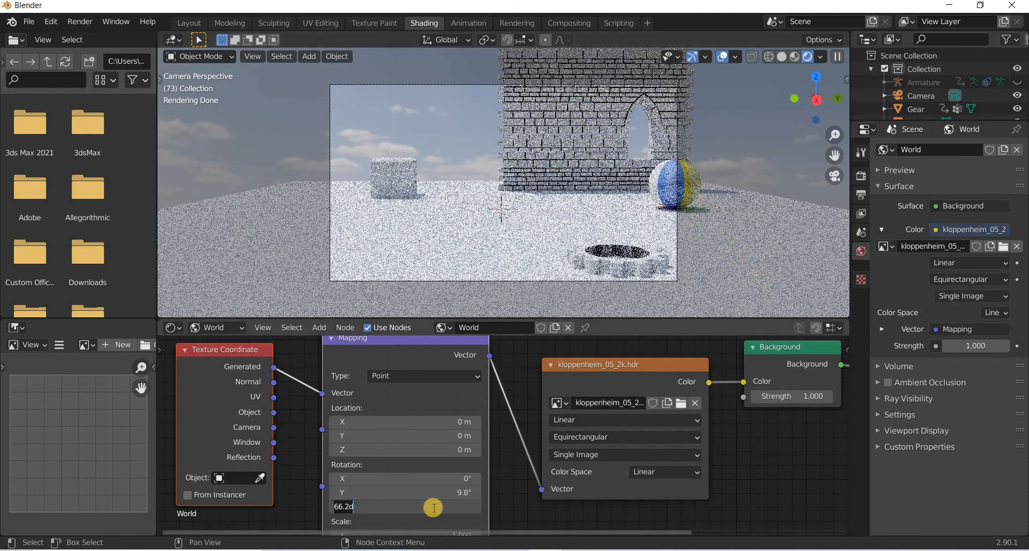
type("-60")
key("Return")
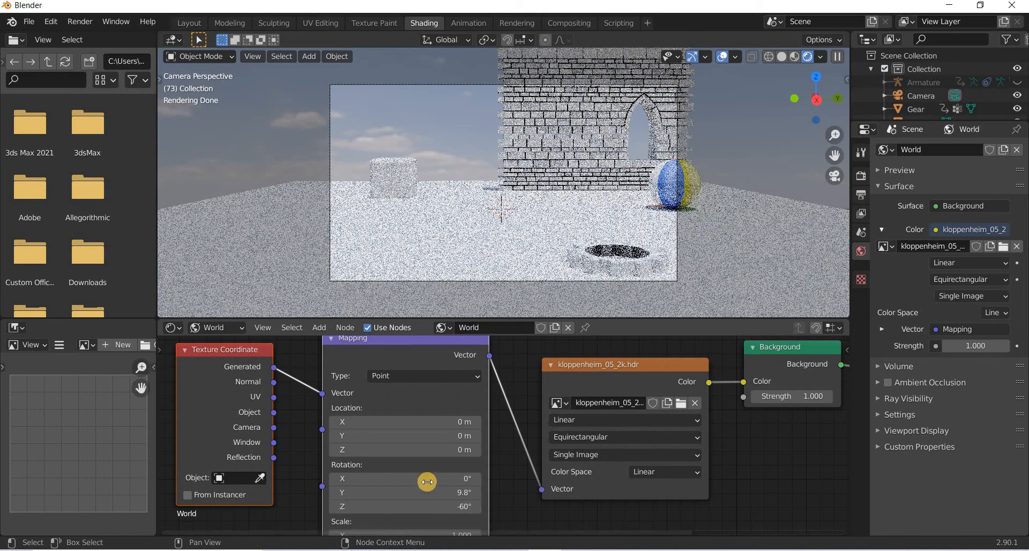
left_click_drag(428, 480, 461, 494)
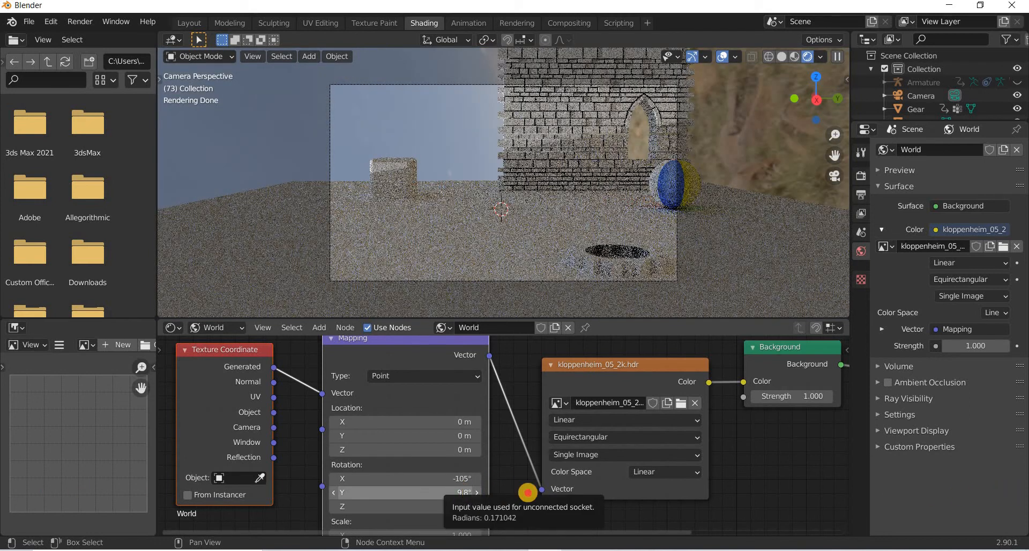
mouse_move(447, 480)
left_mouse_down()
mouse_move(500, 480)
mouse_move(445, 480)
left_mouse_up()
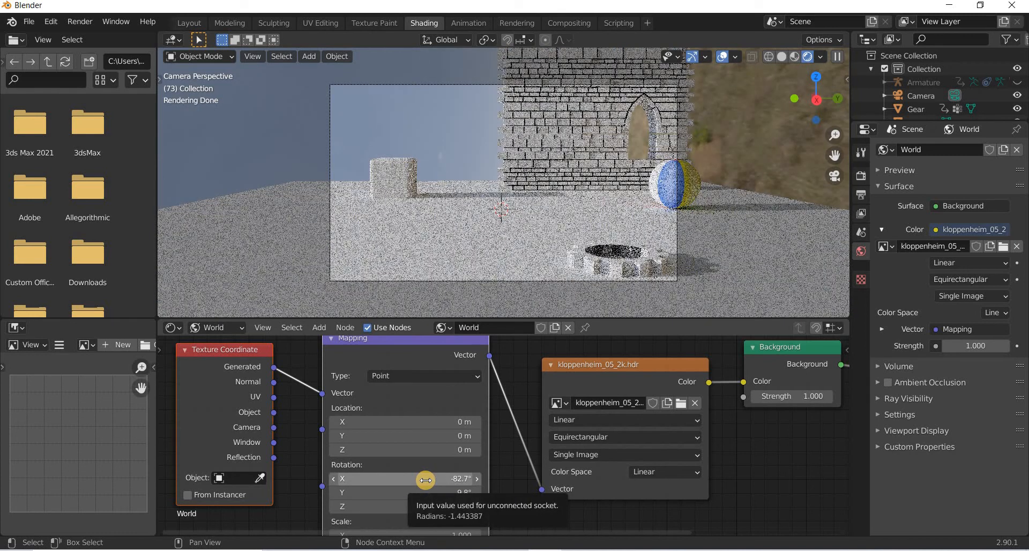
left_click_drag(436, 479, 452, 479)
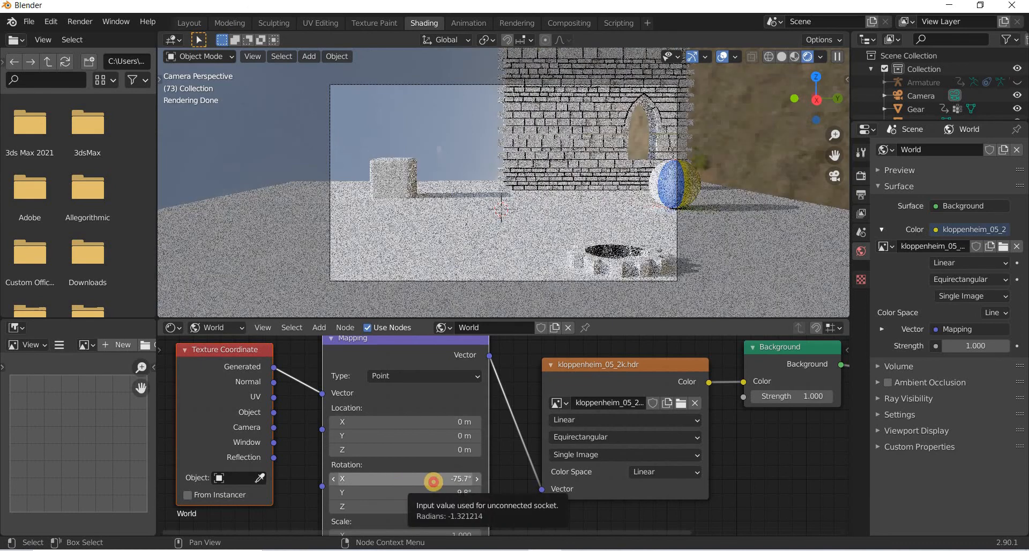
mouse_move(400, 481)
left_mouse_down()
mouse_move(382, 481)
mouse_move(400, 498)
left_mouse_up()
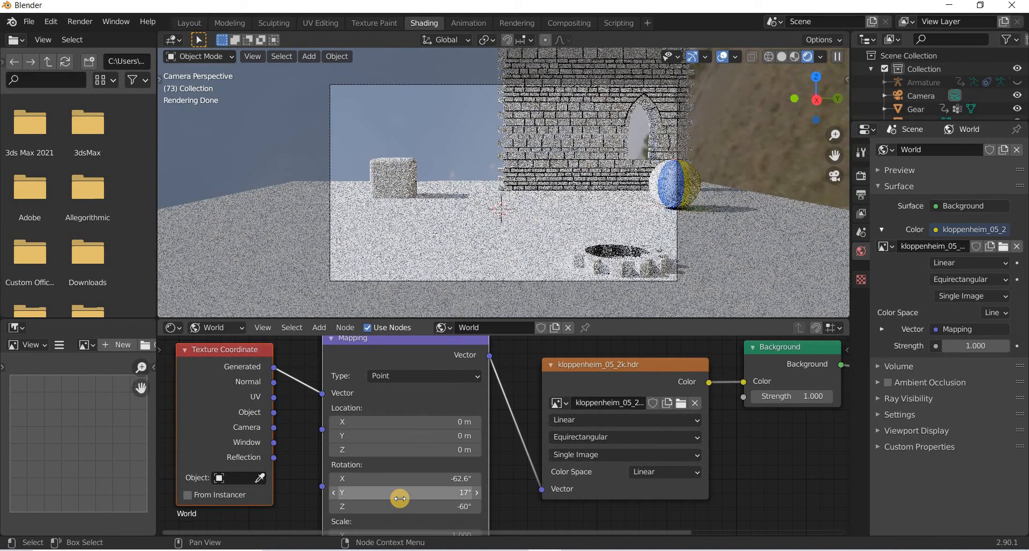
left_click_drag(358, 497, 356, 497)
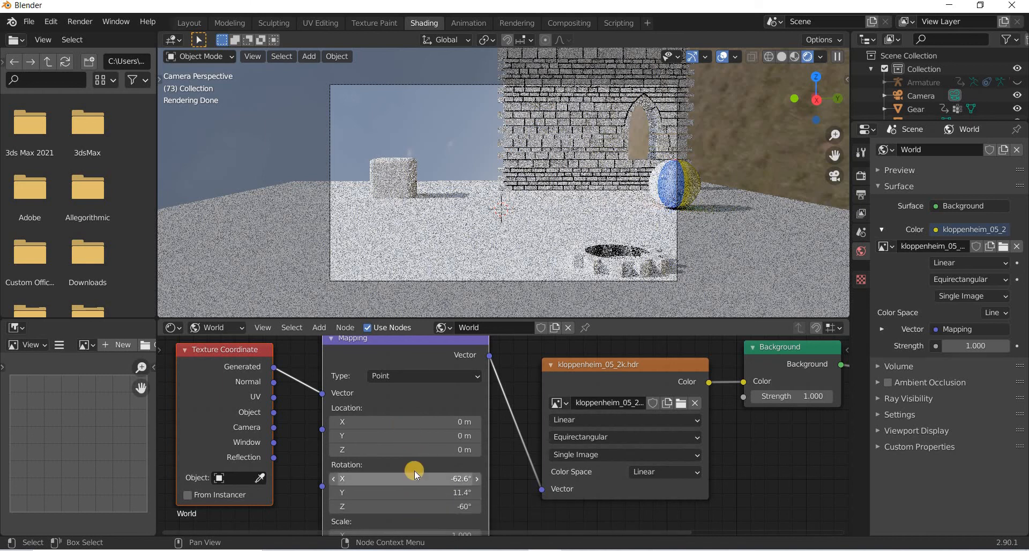
left_click_drag(410, 511, 484, 513)
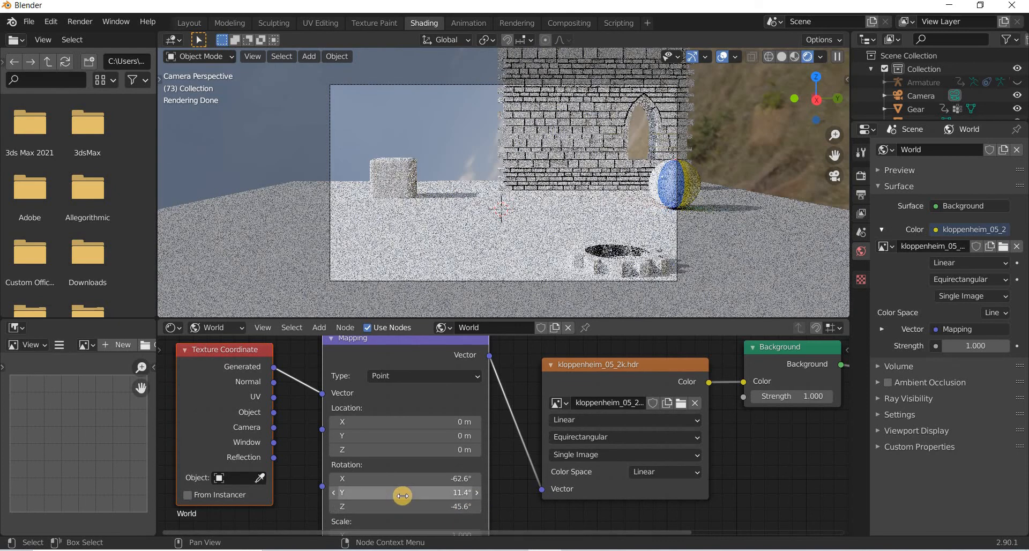
left_click_drag(403, 496, 321, 496)
left_click_drag(475, 495, 368, 496)
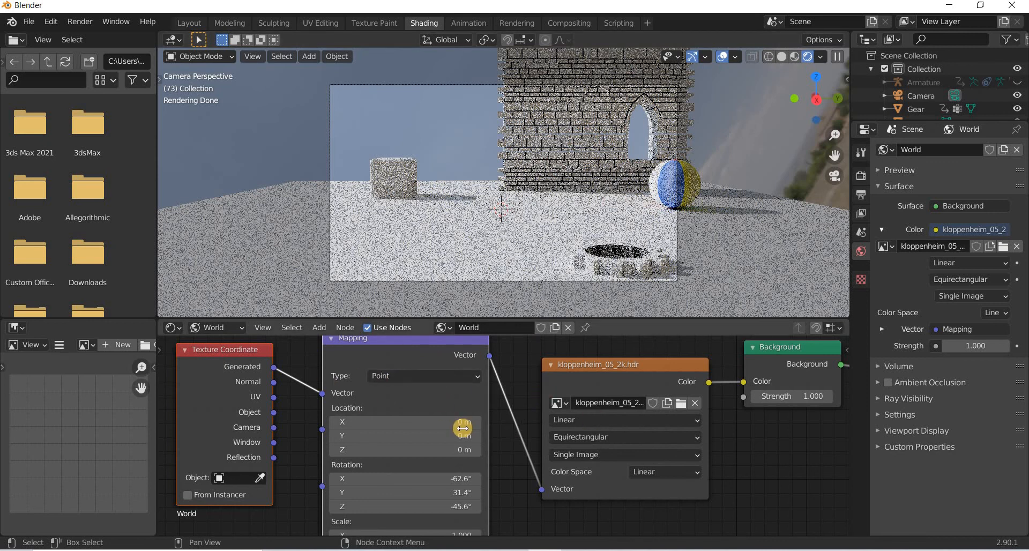
Enable Depth of Field on the selected camera.
scroll(507, 368, "down", 3)
middle_click_drag(516, 362, 406, 414)
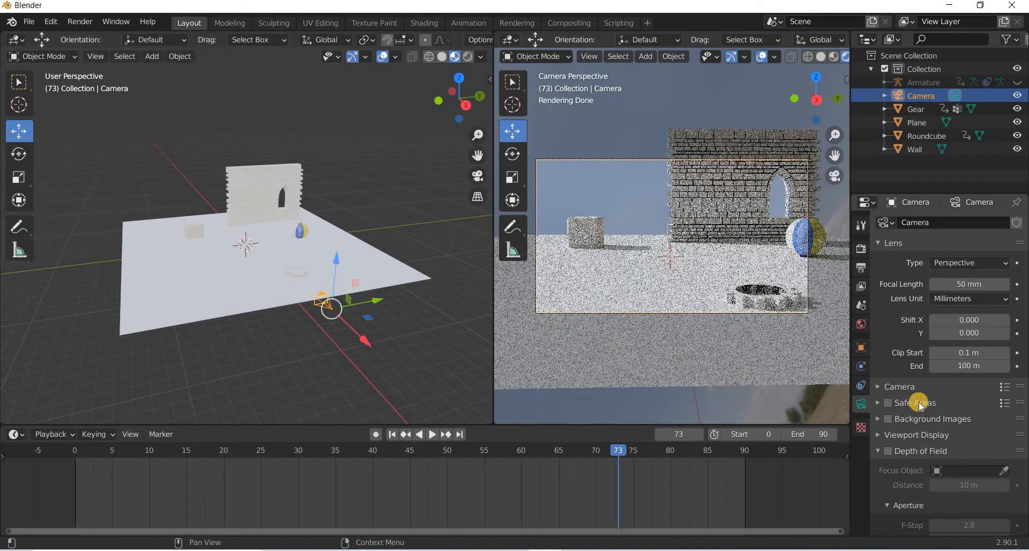
scroll(919, 402, "down", 3)
left_click(917, 392)
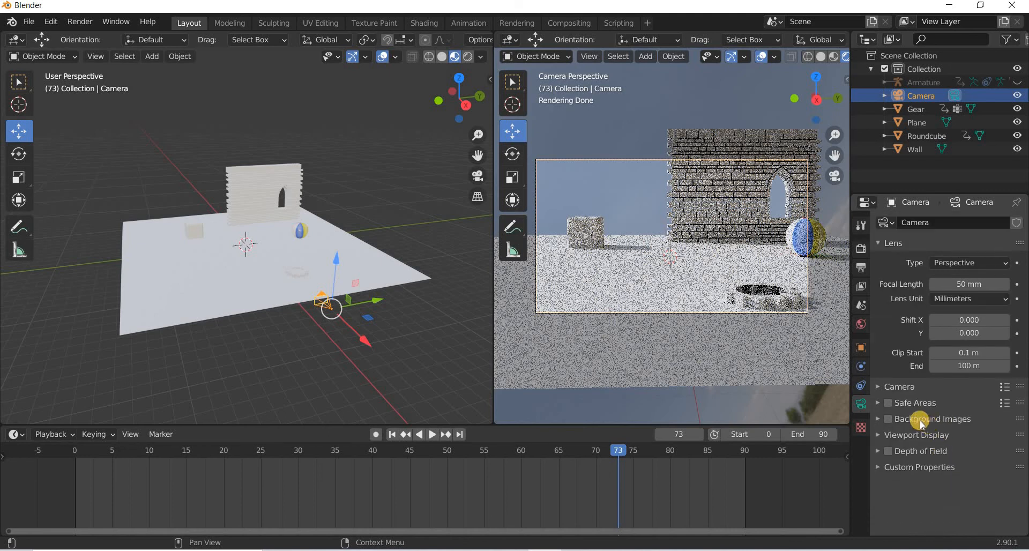
left_click(889, 453)
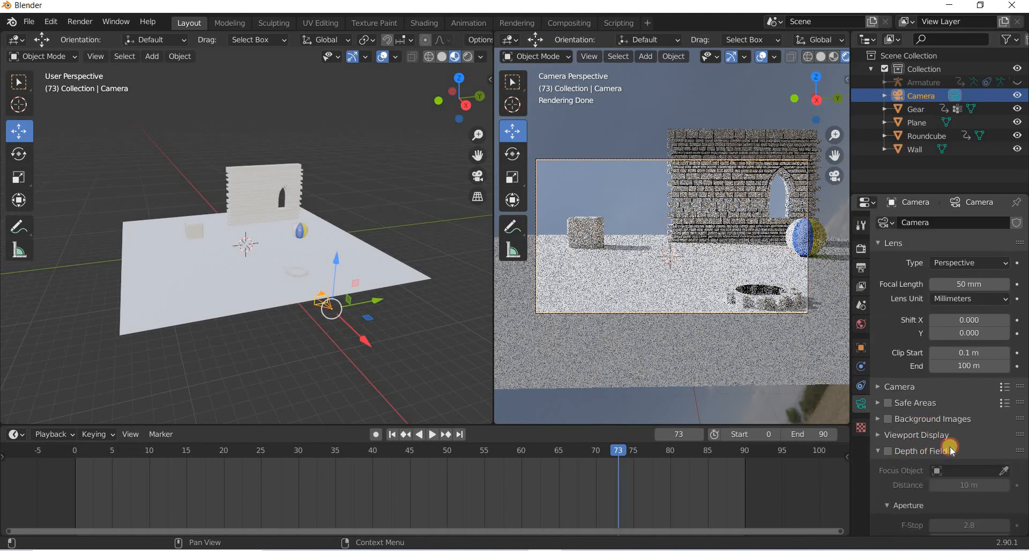
left_click(888, 451)
scroll(949, 450, "down", 3)
left_click(952, 443)
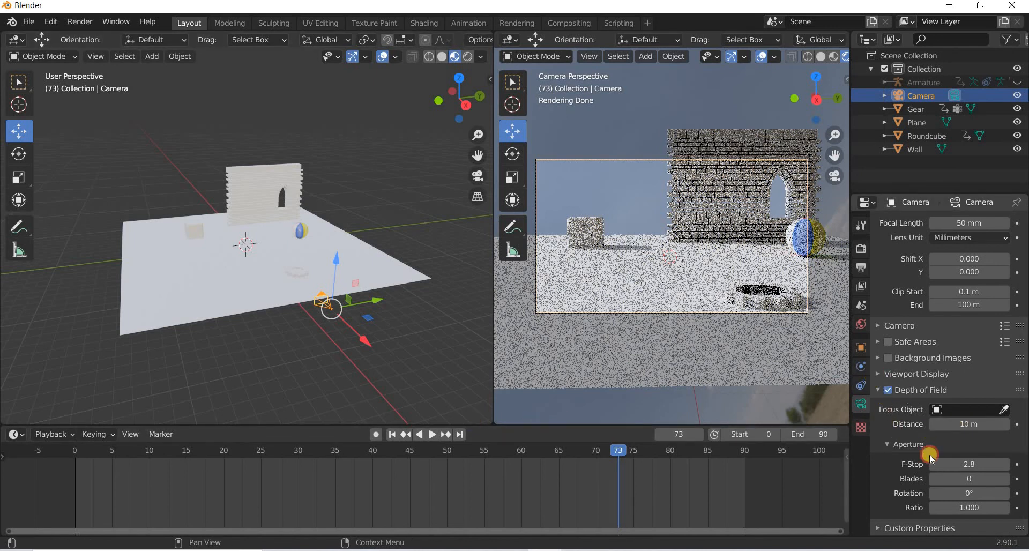
Turn on the camera's Limits display in its Viewport Display settings.
left_click(879, 374)
left_click(953, 413)
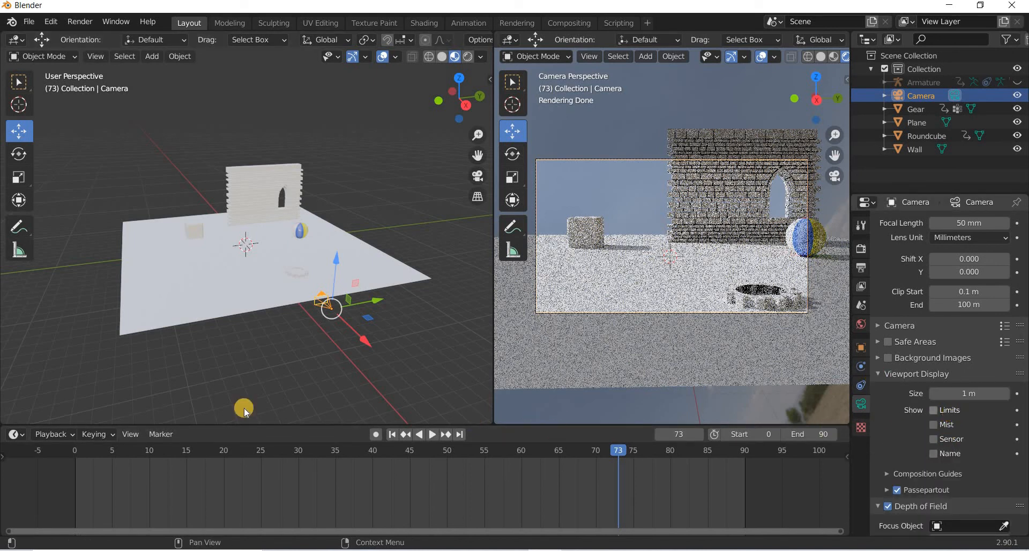
middle_click_drag(379, 394, 386, 258)
left_click(877, 373)
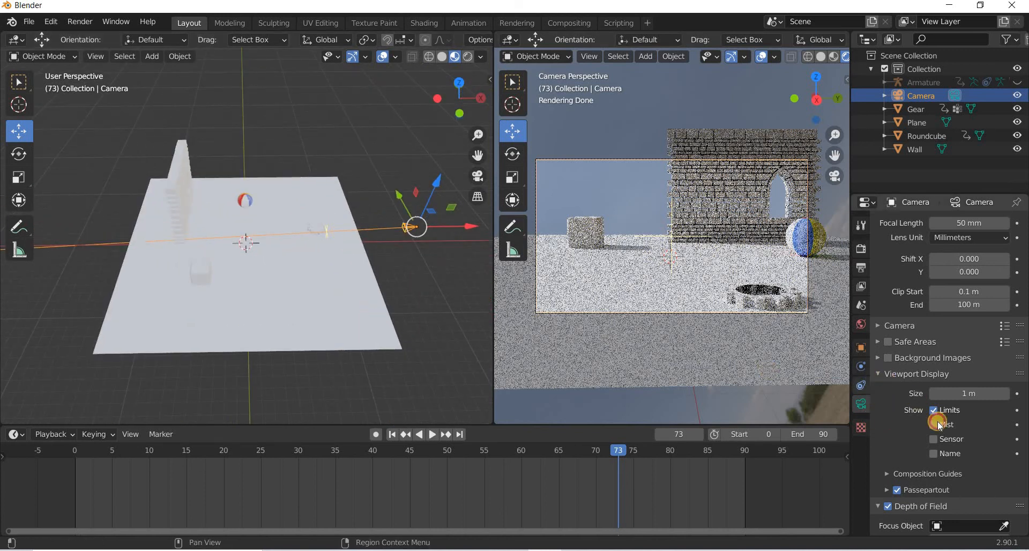
Set the depth of field focus distance to 19 m and the F-Stop to 0.1.
left_click_drag(996, 463, 983, 422)
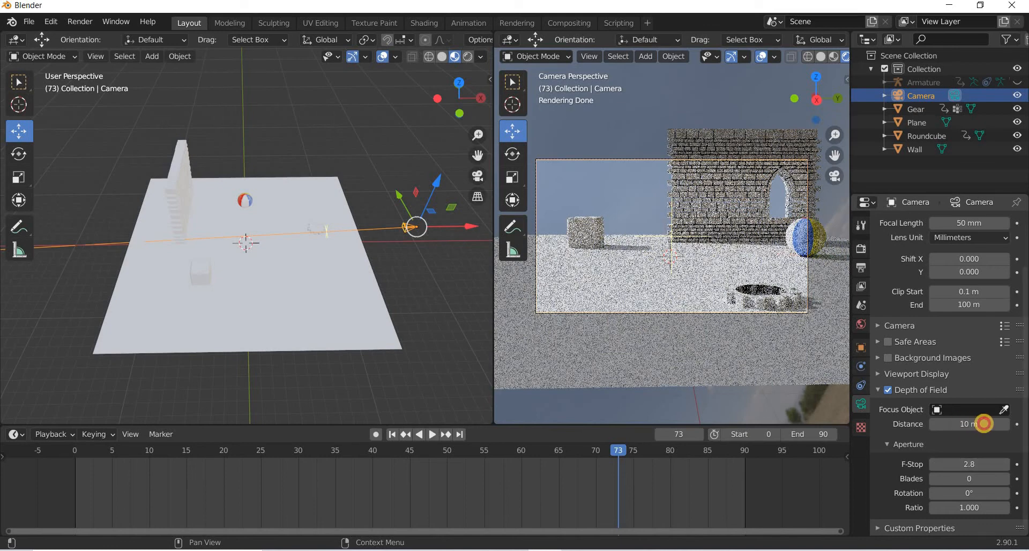
left_click_drag(407, 413, 440, 416)
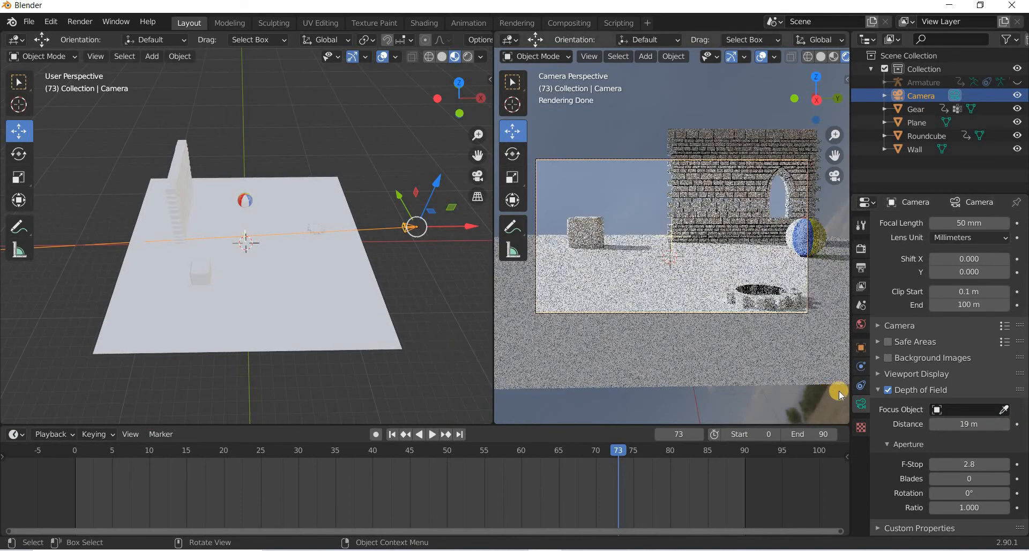
left_click(973, 462)
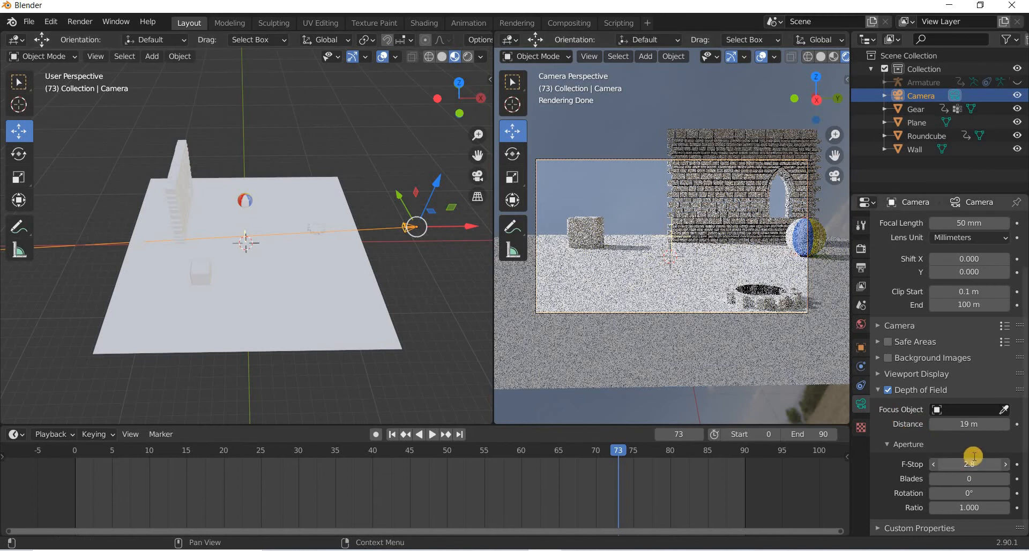
type("0.1")
key("Return")
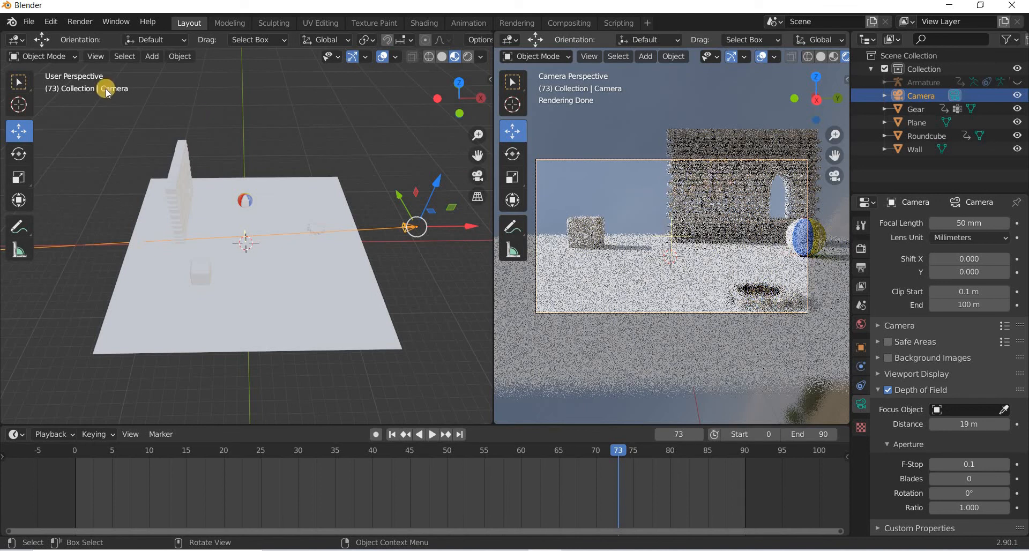
Set the Cycles render samples to 32.
left_click(414, 223)
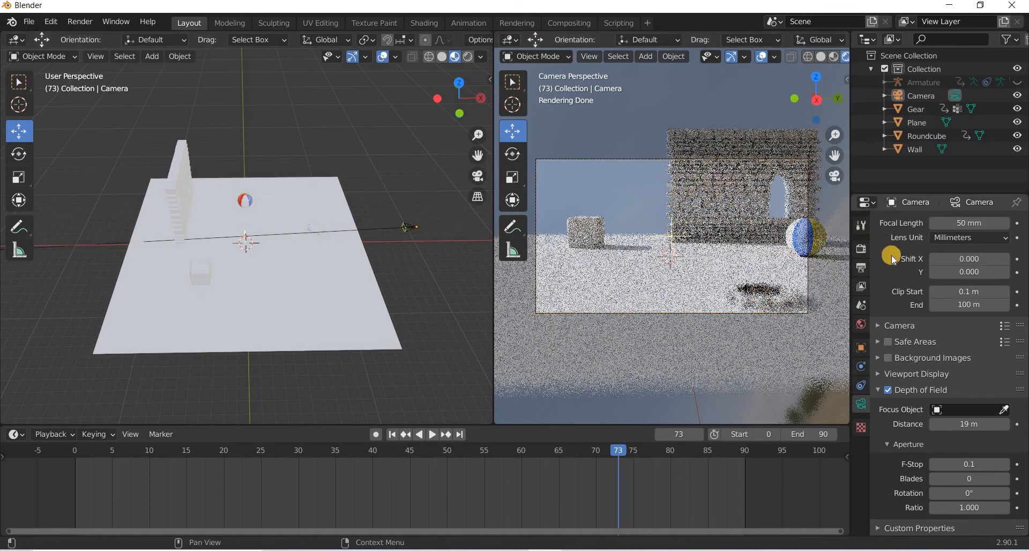
left_click(861, 223)
left_click(861, 248)
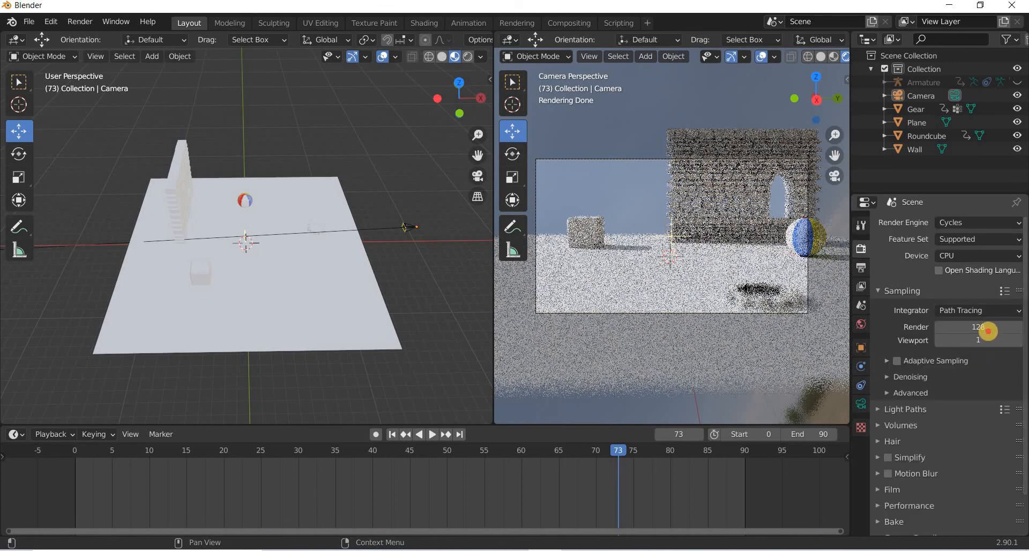
left_click(988, 331)
key("Return")
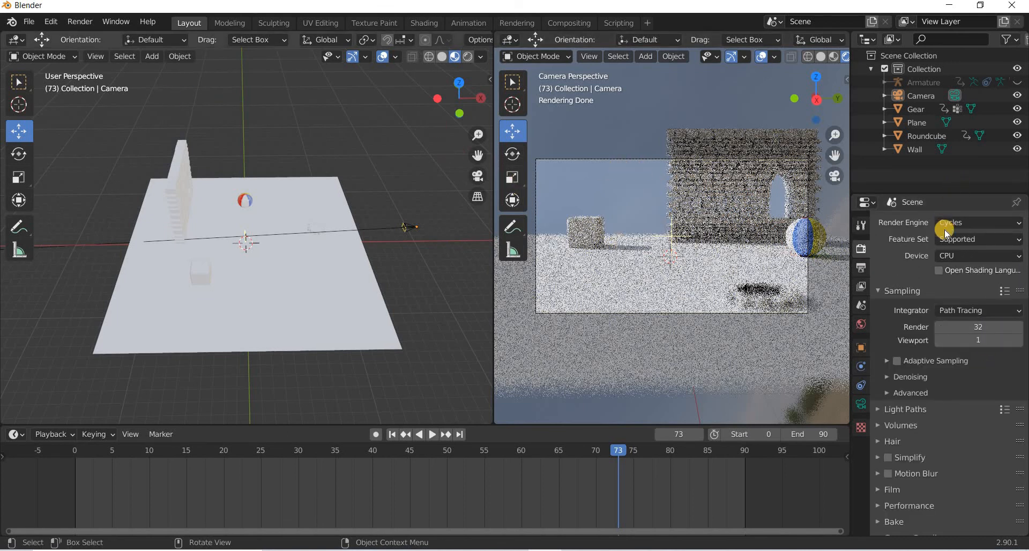
Render a test image of the current frame and close the render window.
left_click(80, 21)
left_click(93, 37)
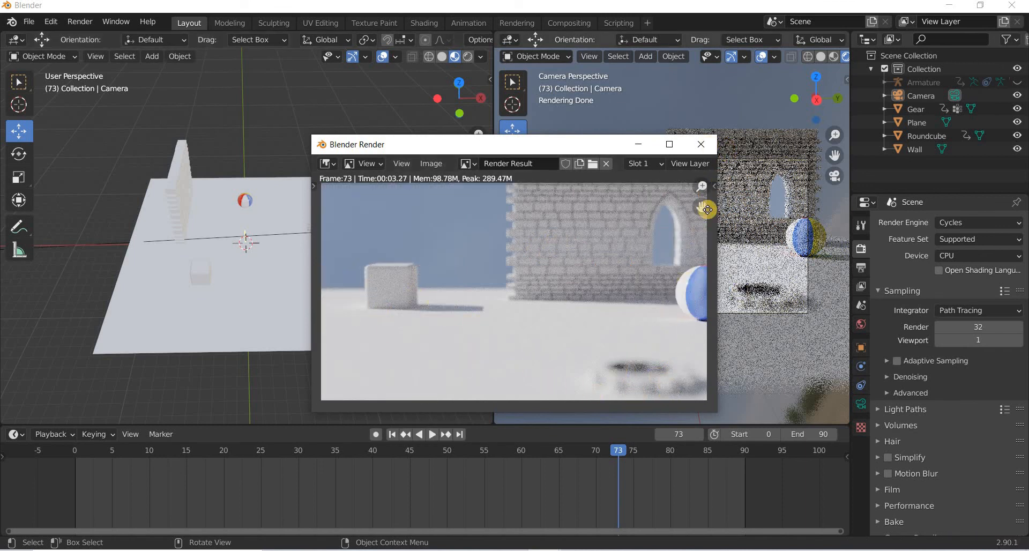
left_click(701, 144)
Go to frame 34 and render a test image of it.
left_click_drag(626, 449, 326, 450)
key("space")
key("Escape")
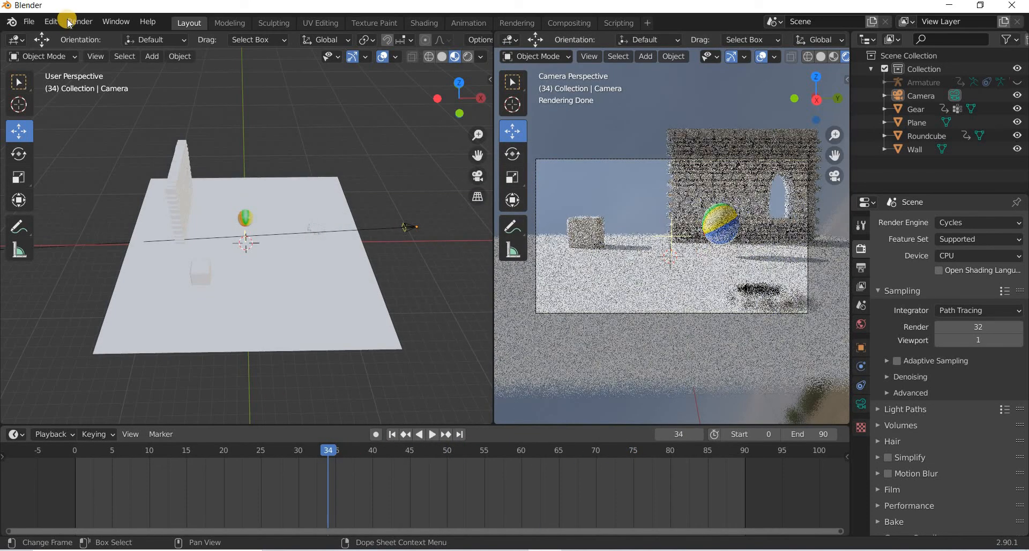
left_click(80, 21)
left_click(89, 38)
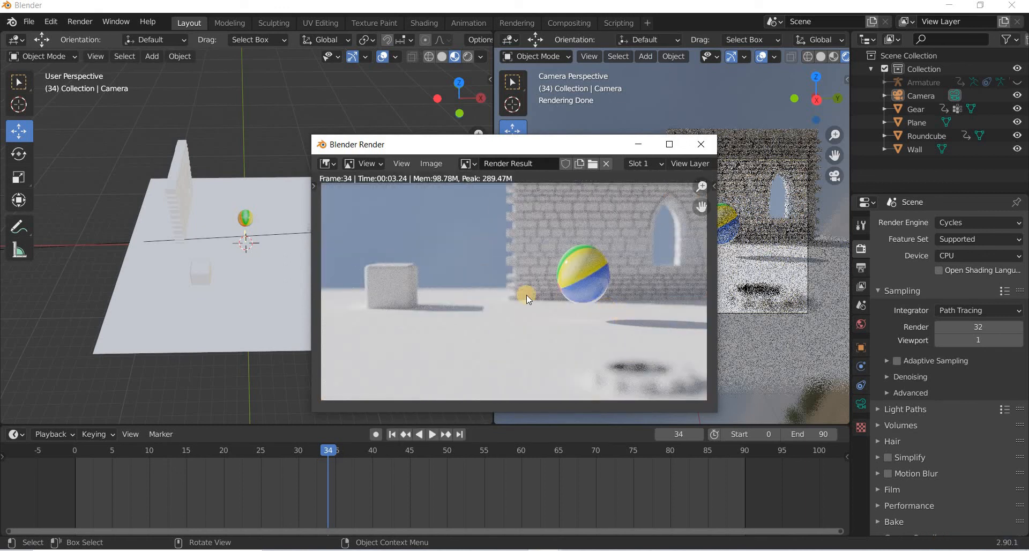
left_click(701, 144)
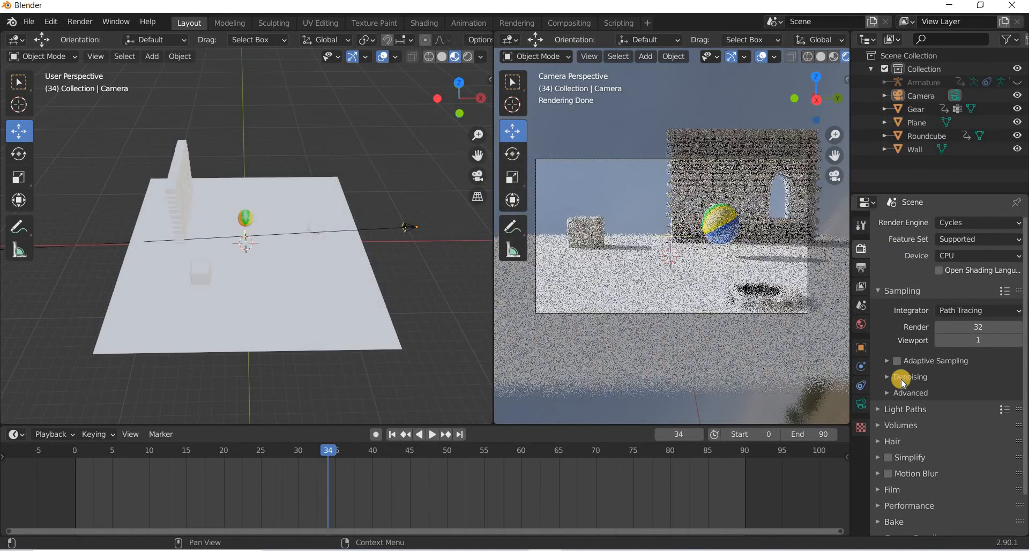
Inspect the Denoising and Film render settings.
left_click(906, 378)
left_click(936, 398)
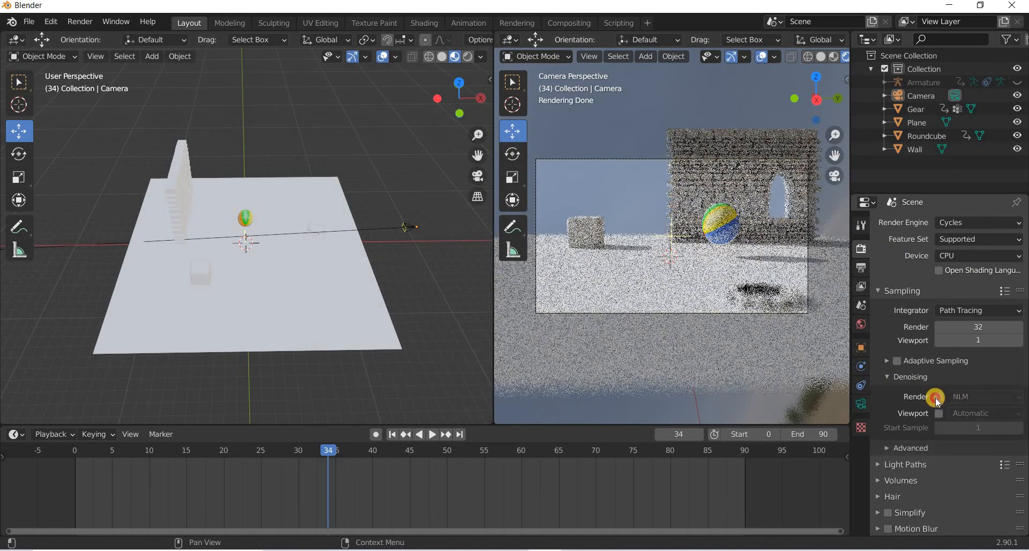
left_click(889, 380)
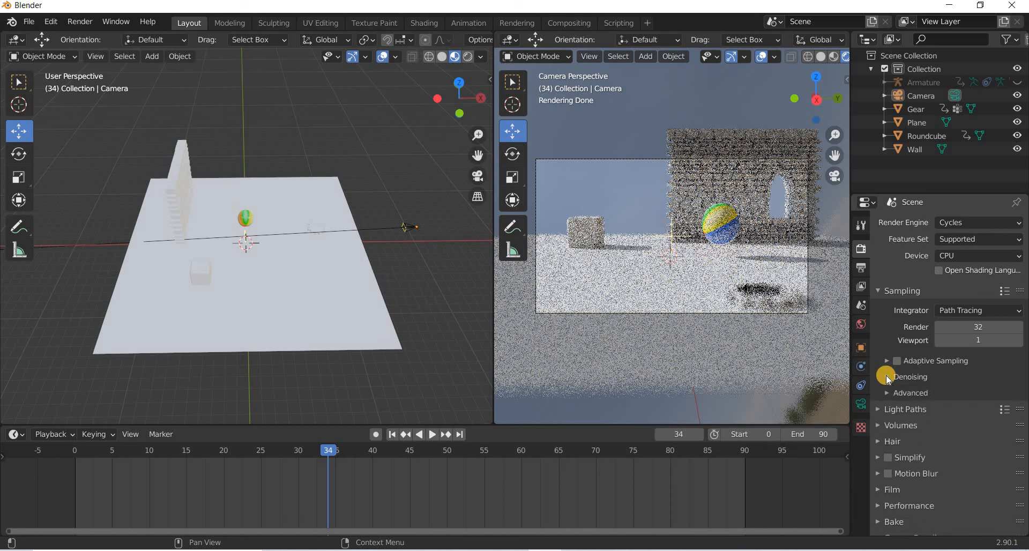
scroll(876, 449, "down", 2)
left_click(880, 448)
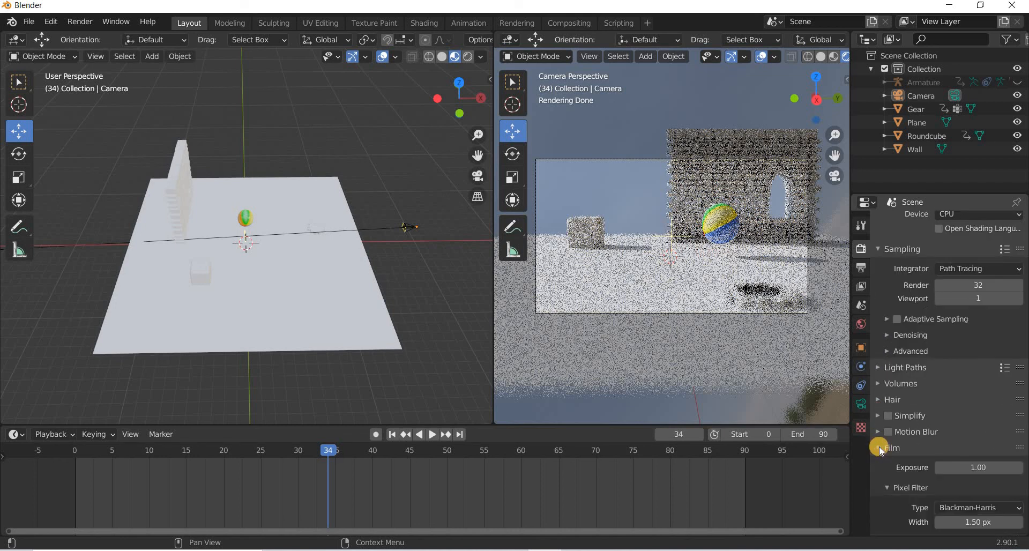
scroll(879, 450, "down", 5)
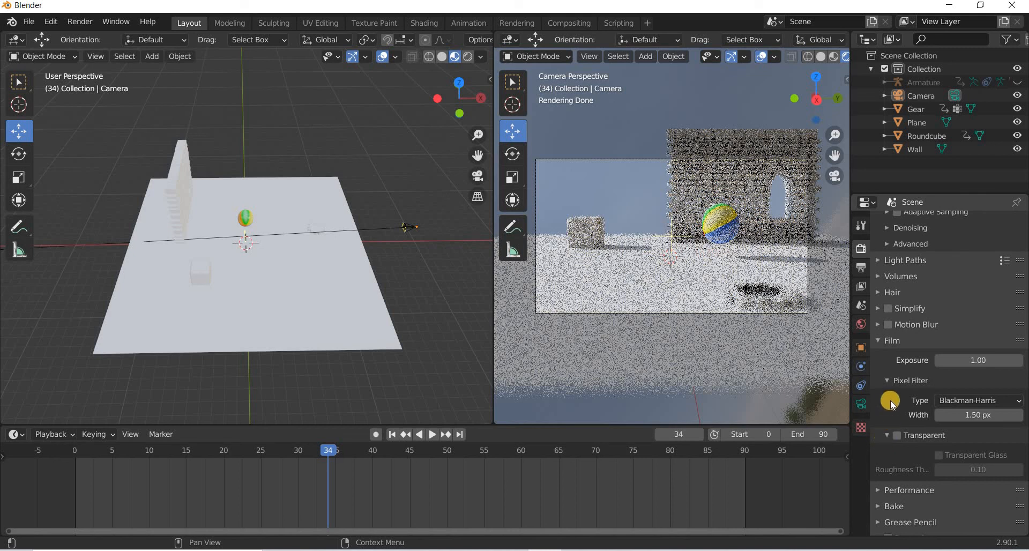
left_click(879, 340)
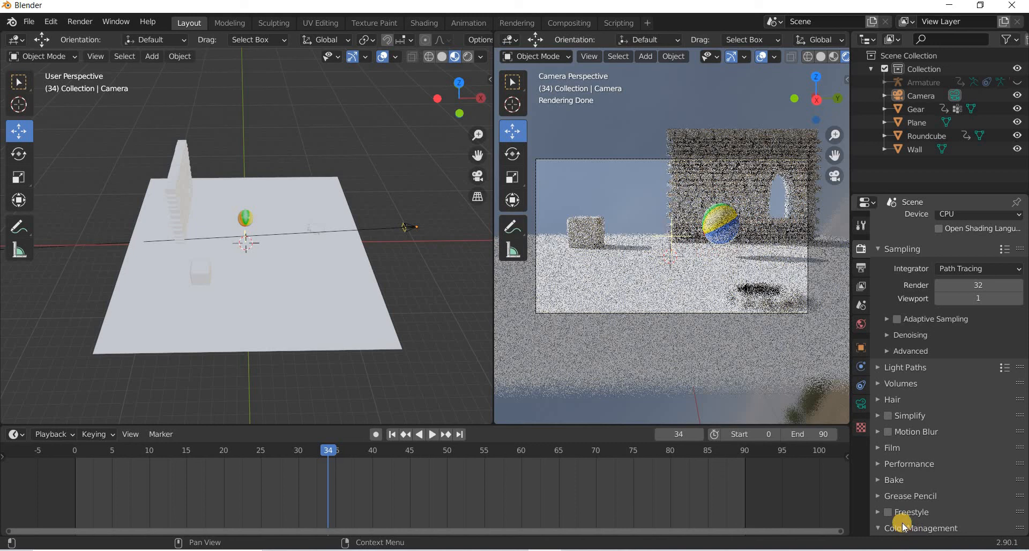
Set the color management Look to Medium High Contrast.
scroll(902, 517, "down", 6)
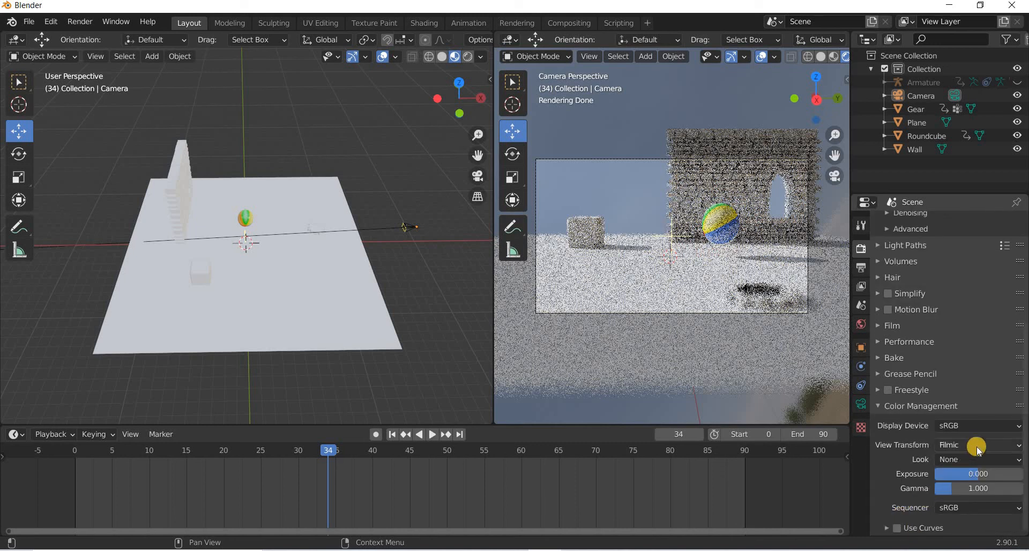
left_click(964, 460)
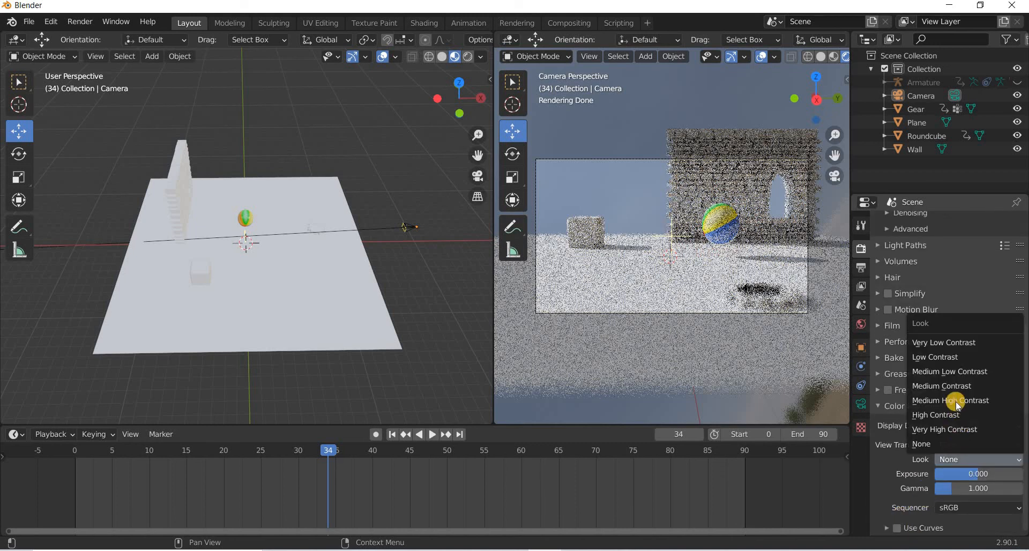
left_click(953, 406)
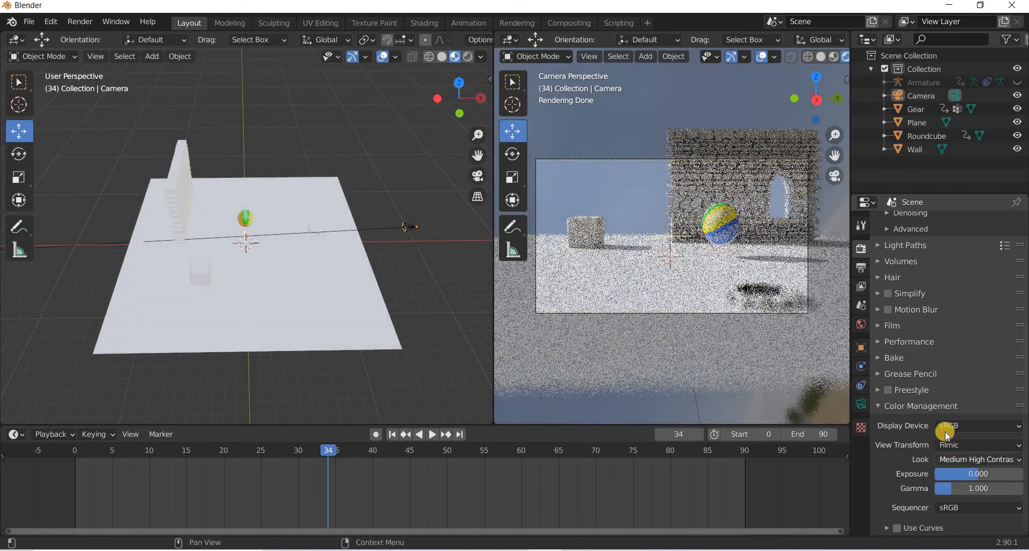
Review the output dimensions and the Advanced sampling and Light Paths render settings.
scroll(907, 362, "up", 5)
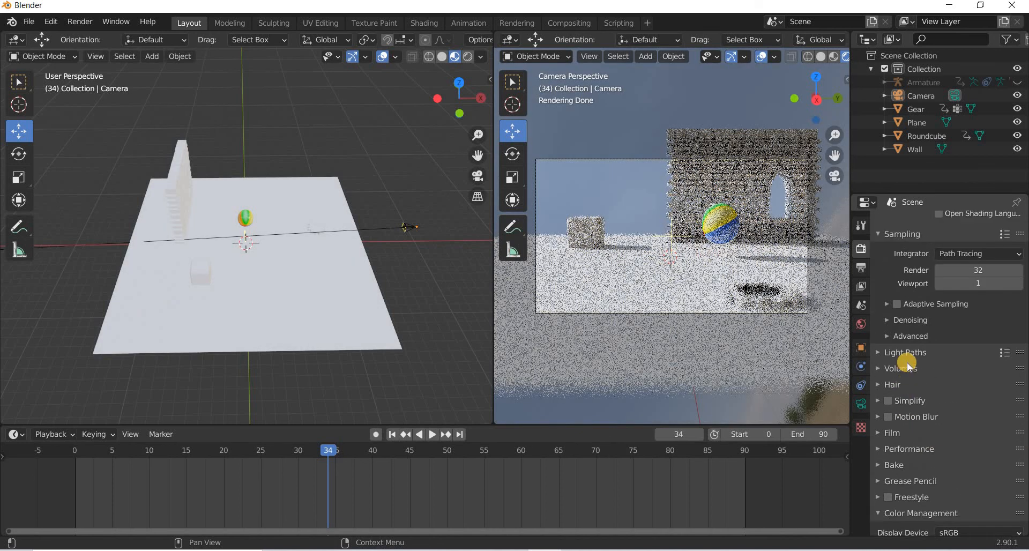
scroll(907, 362, "up", 3)
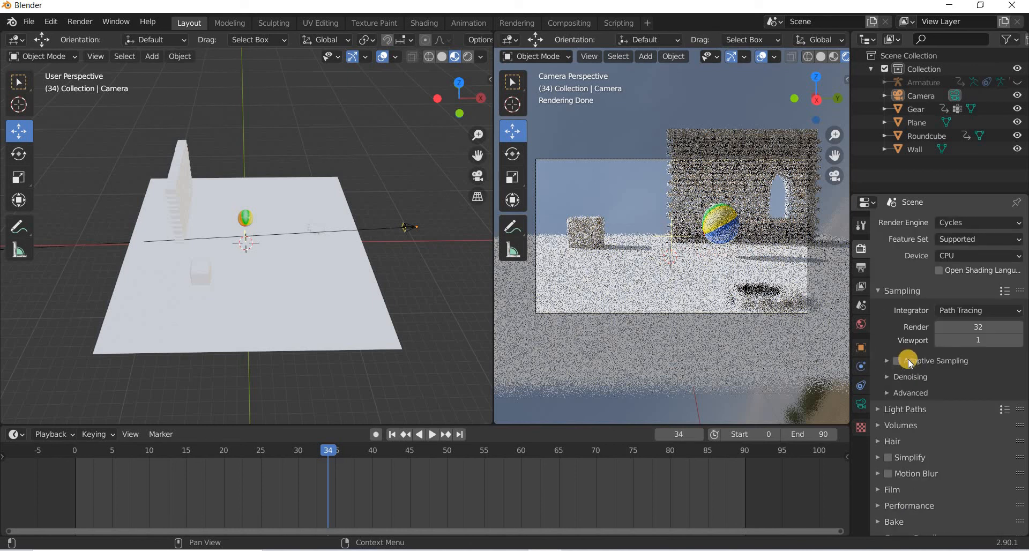
left_click(864, 270)
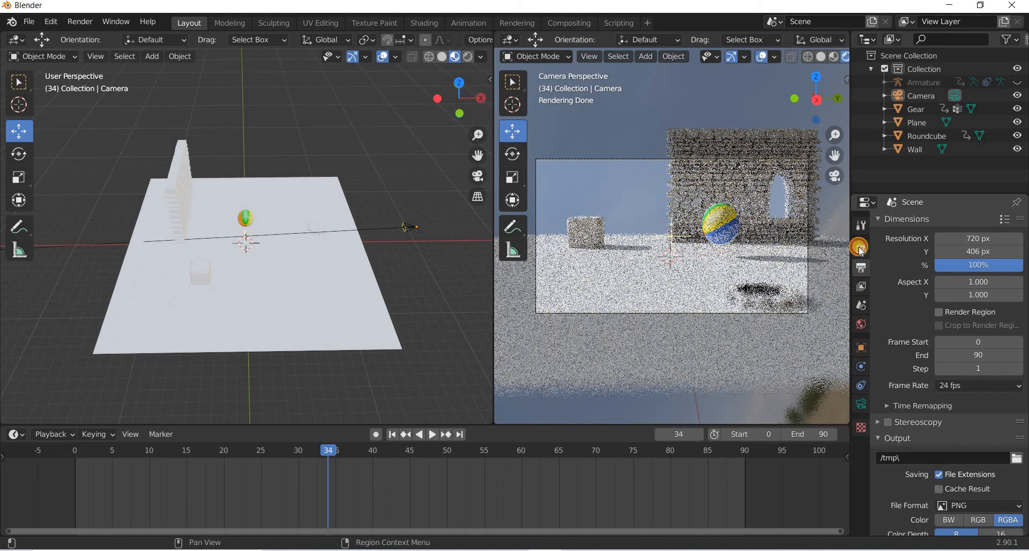
left_click(860, 248)
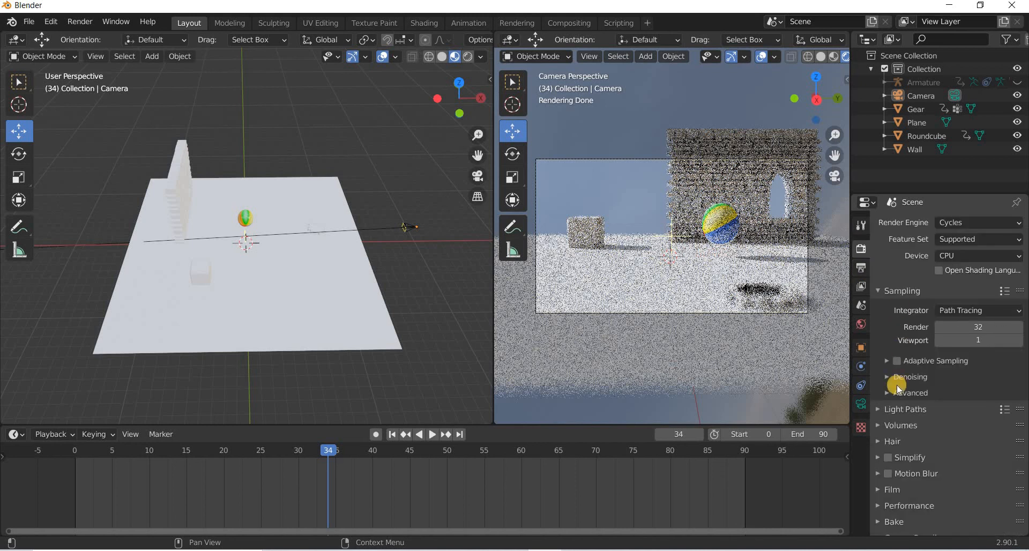
left_click(888, 395)
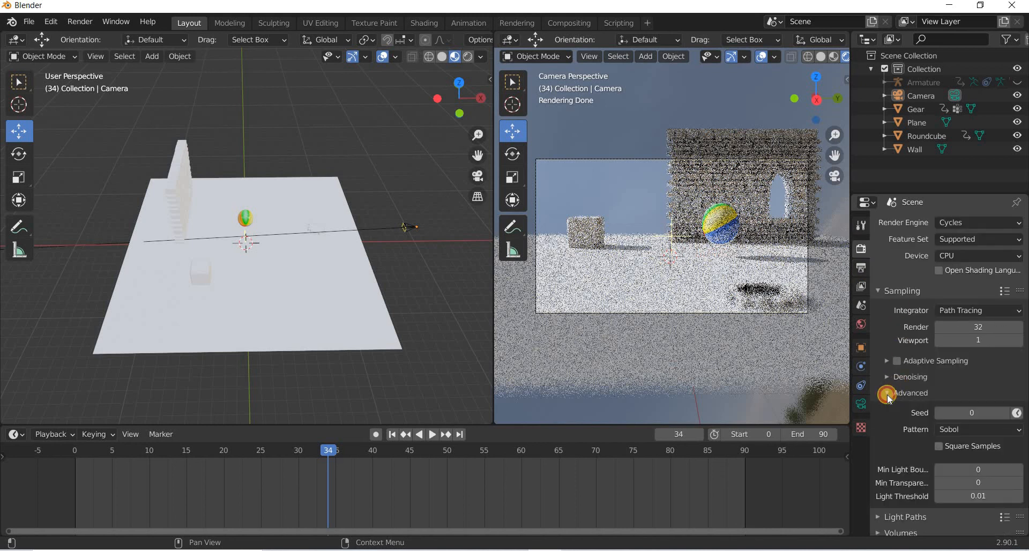
left_click(887, 395)
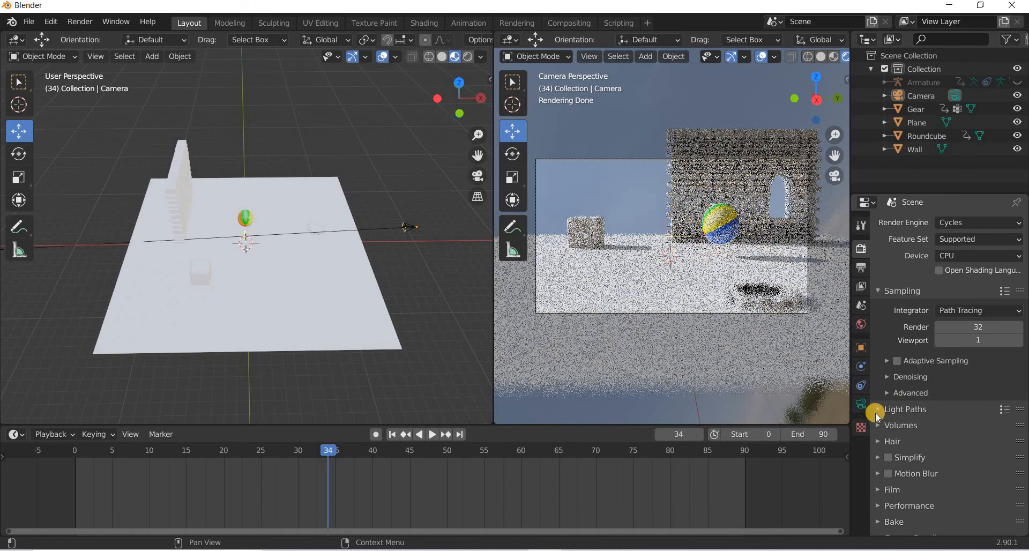
left_click(876, 412)
scroll(876, 412, "down", 3)
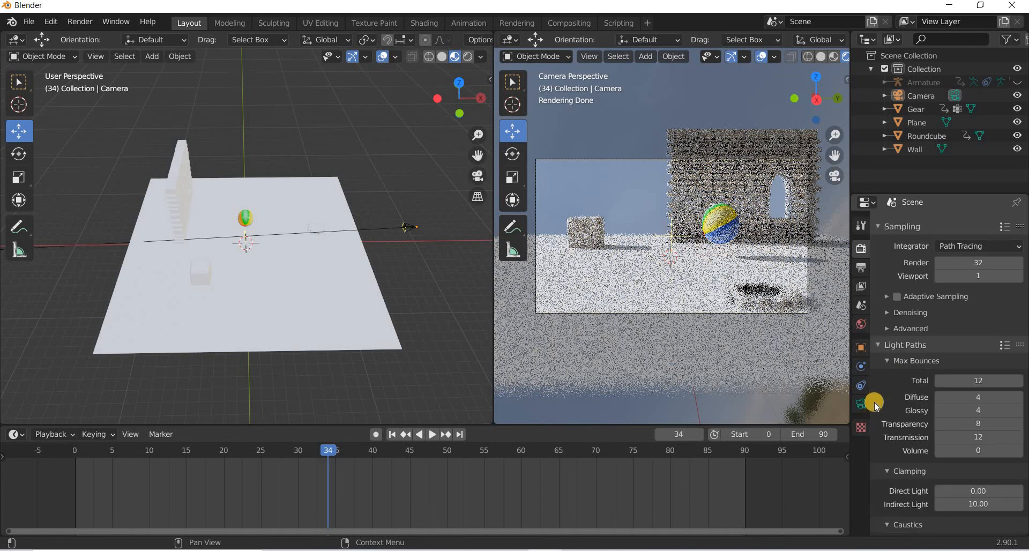
left_click(880, 346)
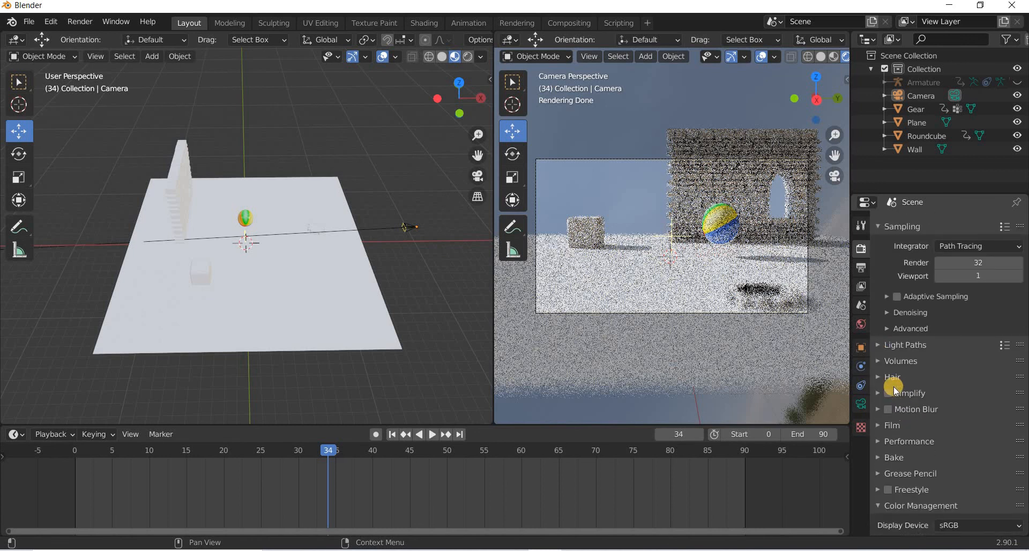
Review the Volumes, Performance and Film render settings.
left_click(876, 360)
left_click(871, 361)
left_click(879, 394)
left_click(879, 394)
scroll(884, 407, "down", 3)
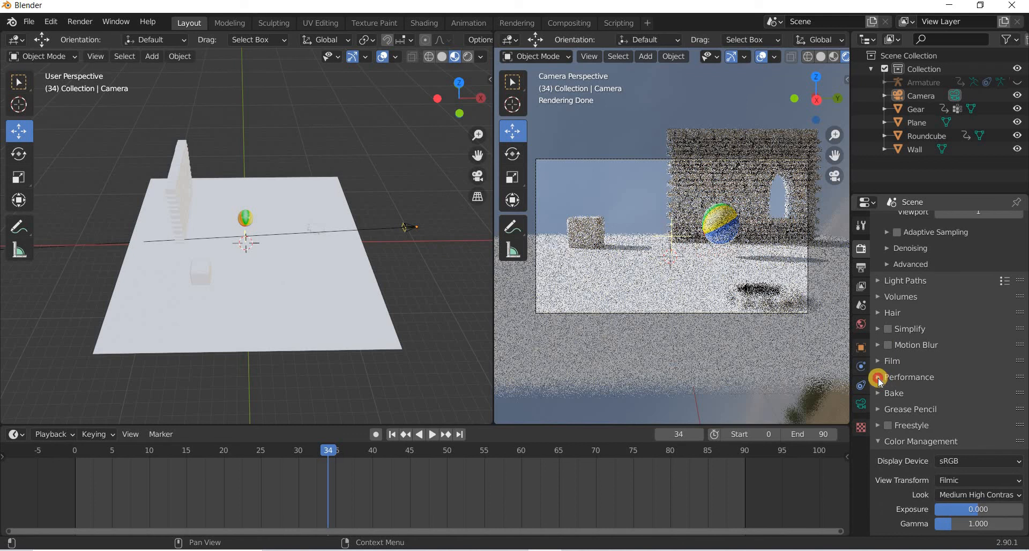
left_click(879, 379)
left_click(879, 378)
left_click(878, 361)
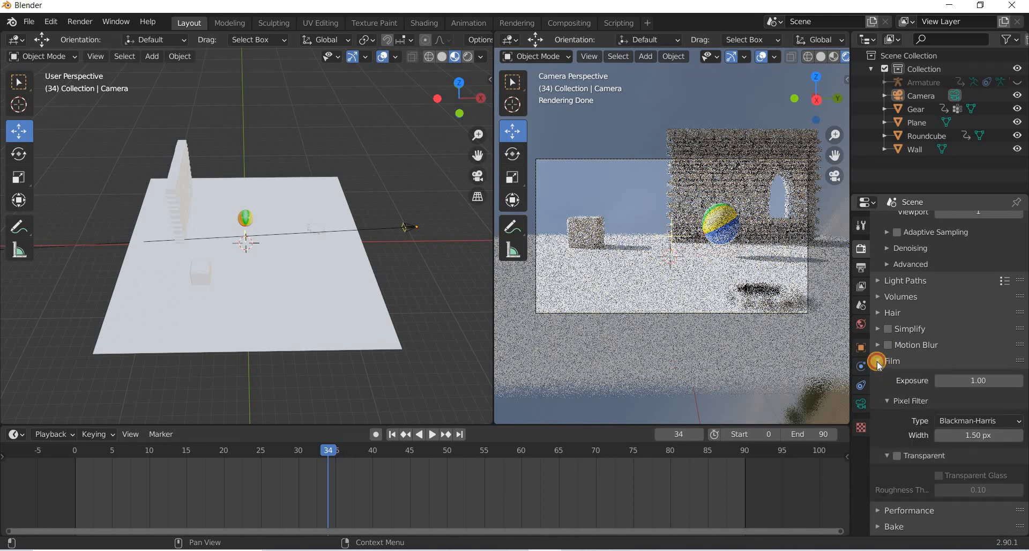
Collapse the Film panel and review the output dimensions and frame range settings.
left_click(877, 361)
scroll(877, 362, "down", 2)
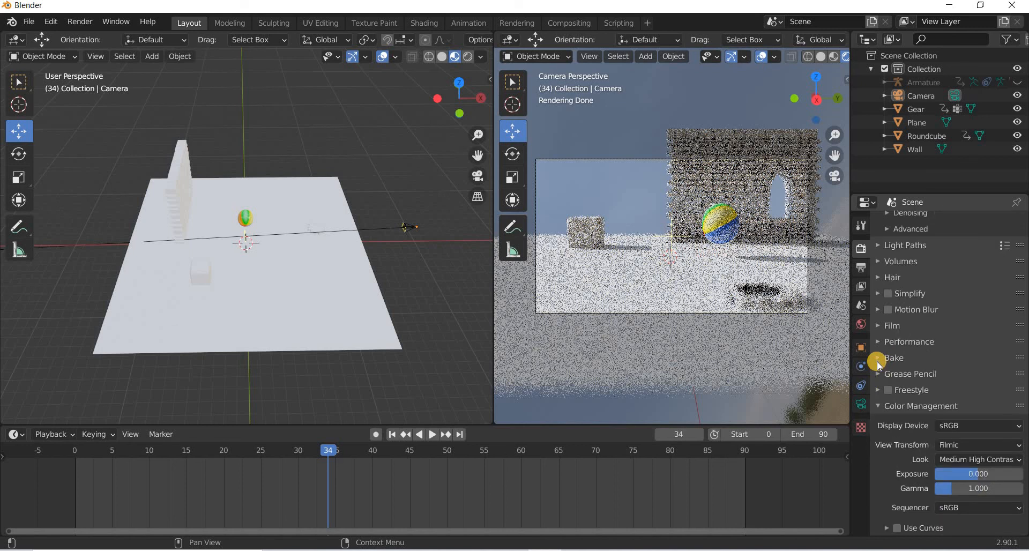
scroll(863, 251, "up", 2)
left_click(861, 269)
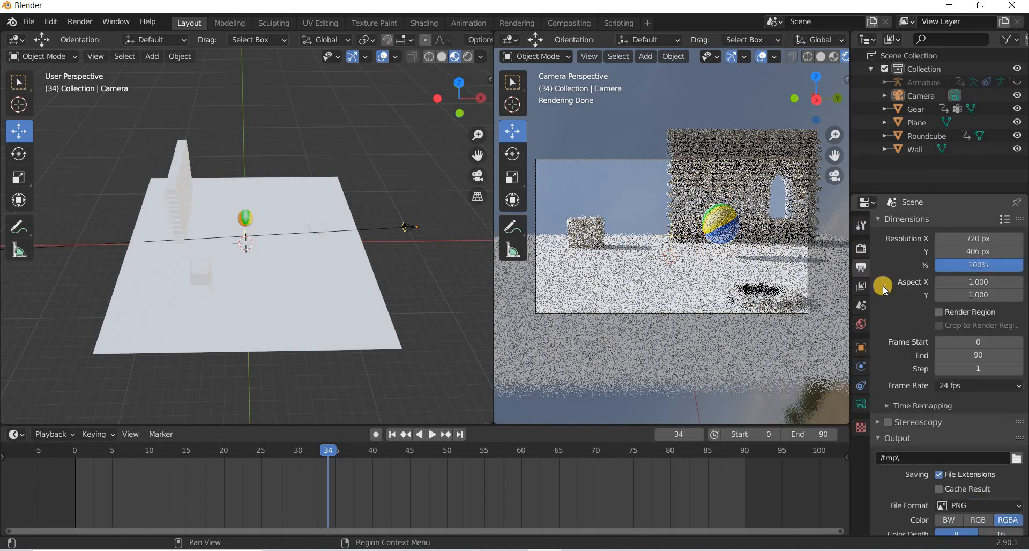
scroll(908, 316, "down", 4)
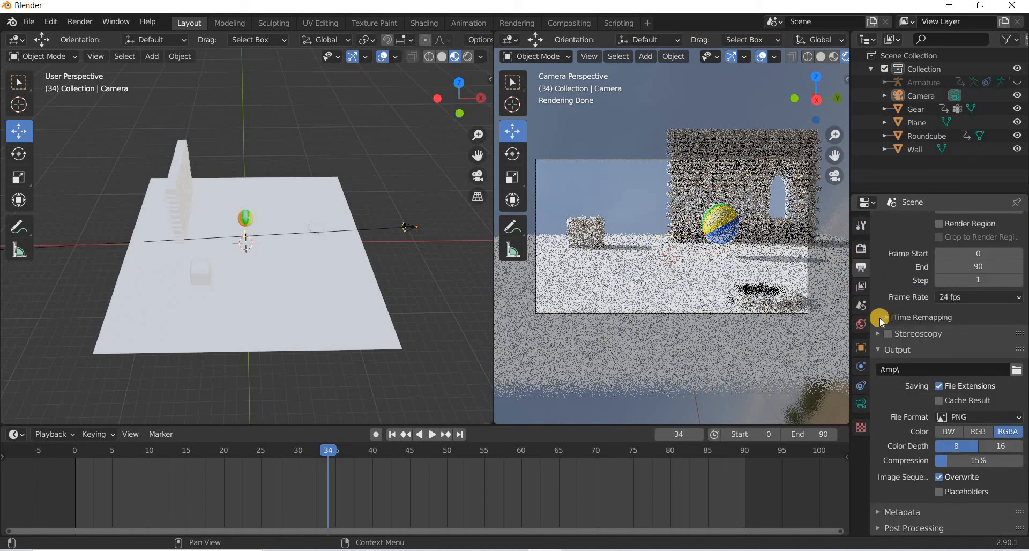
Enable Ambient Occlusion in the World settings.
left_click(862, 324)
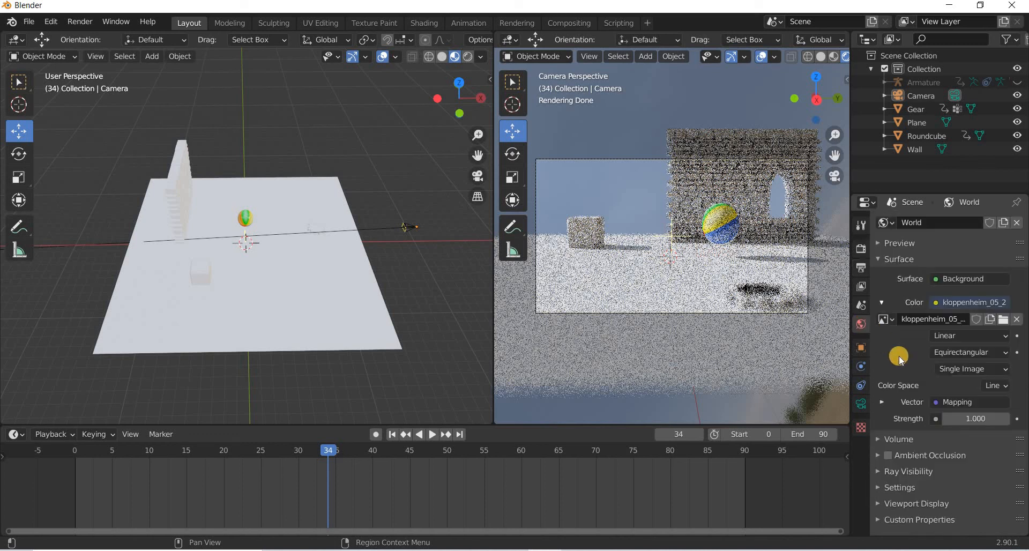
left_click(889, 457)
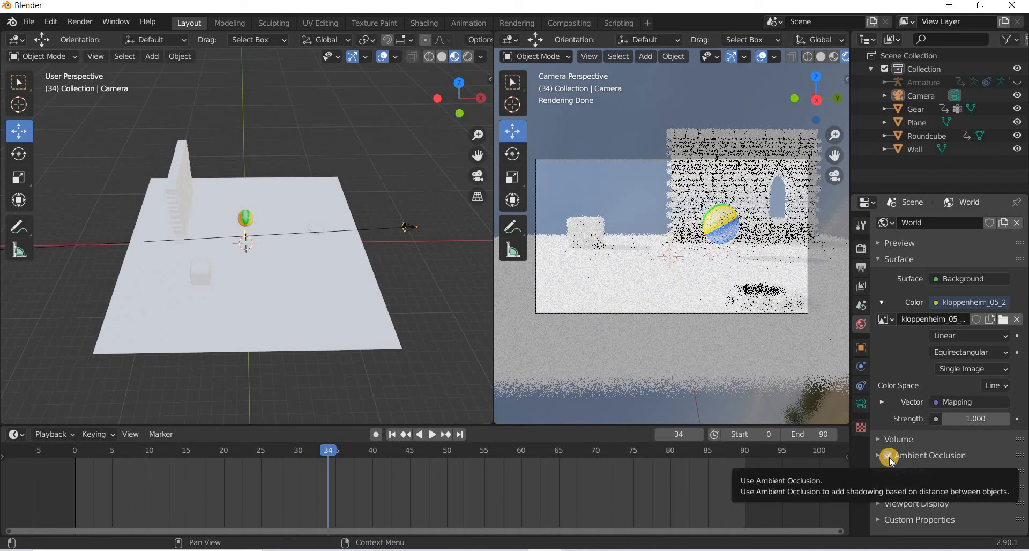
left_click(889, 457)
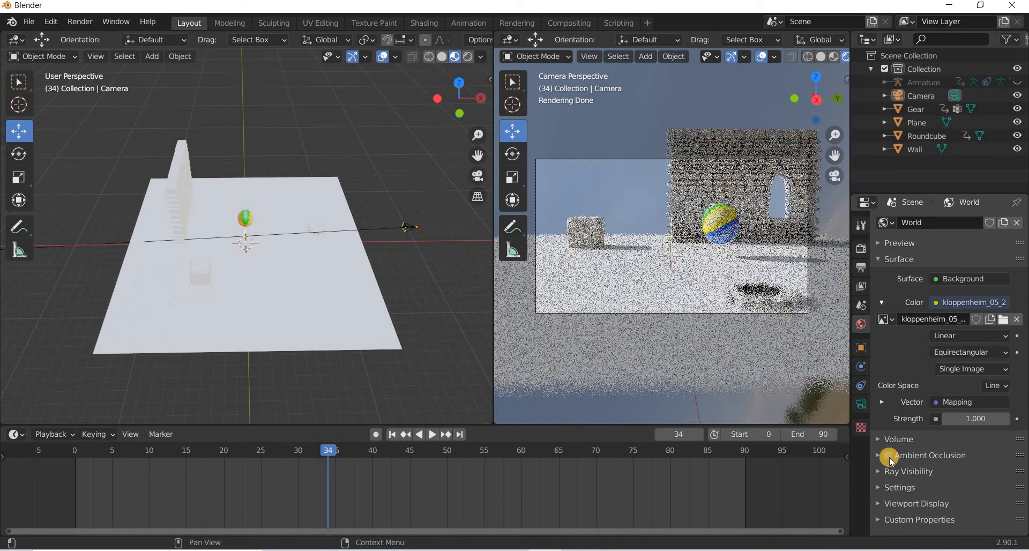
left_click(889, 457)
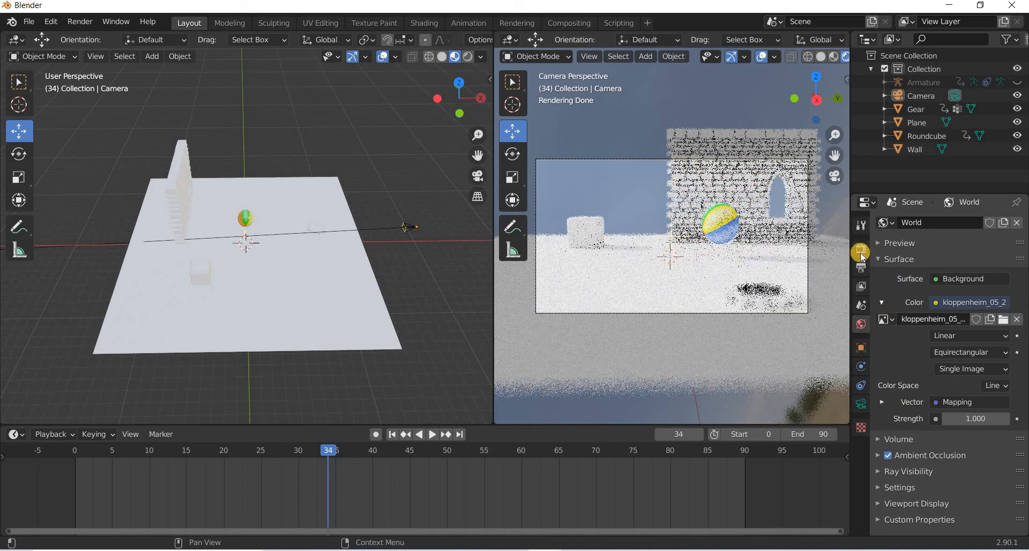
Set the color management Look to Medium Low Contrast.
left_click(861, 250)
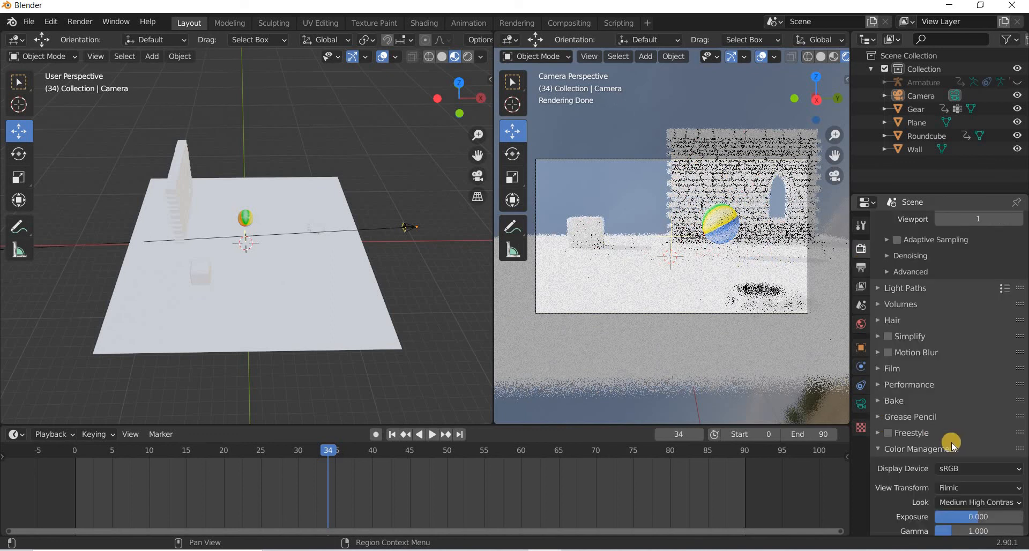
scroll(979, 459, "down", 2)
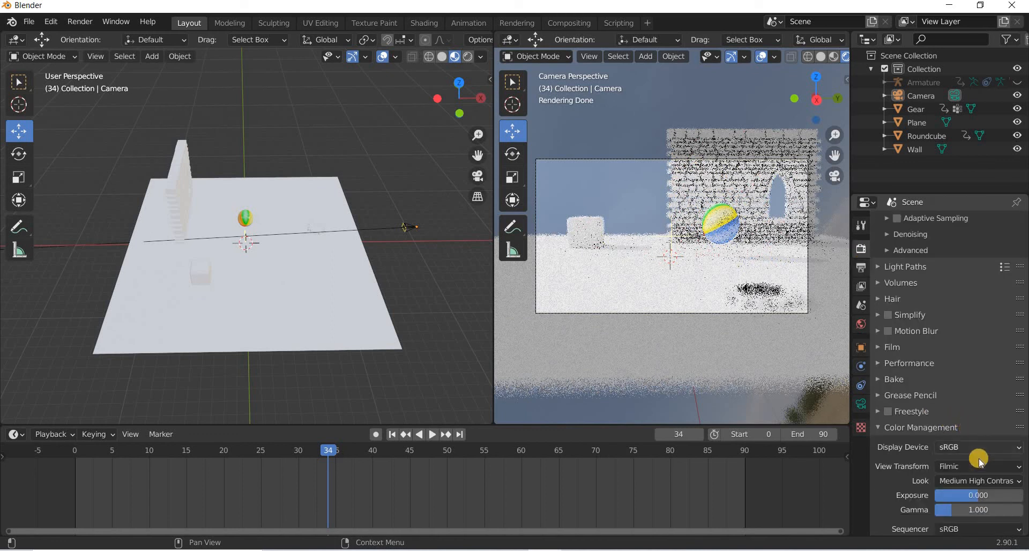
left_click(971, 459)
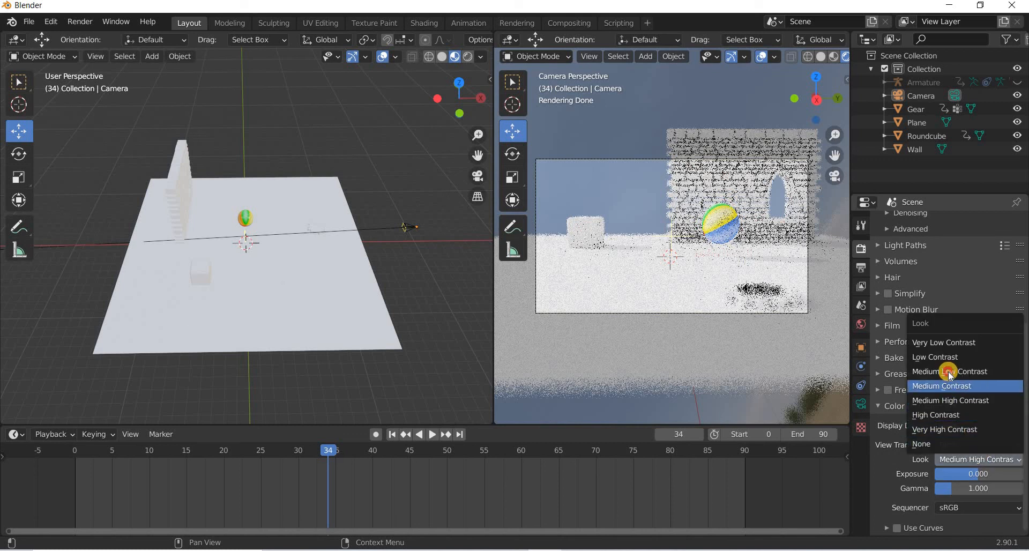
left_click(950, 374)
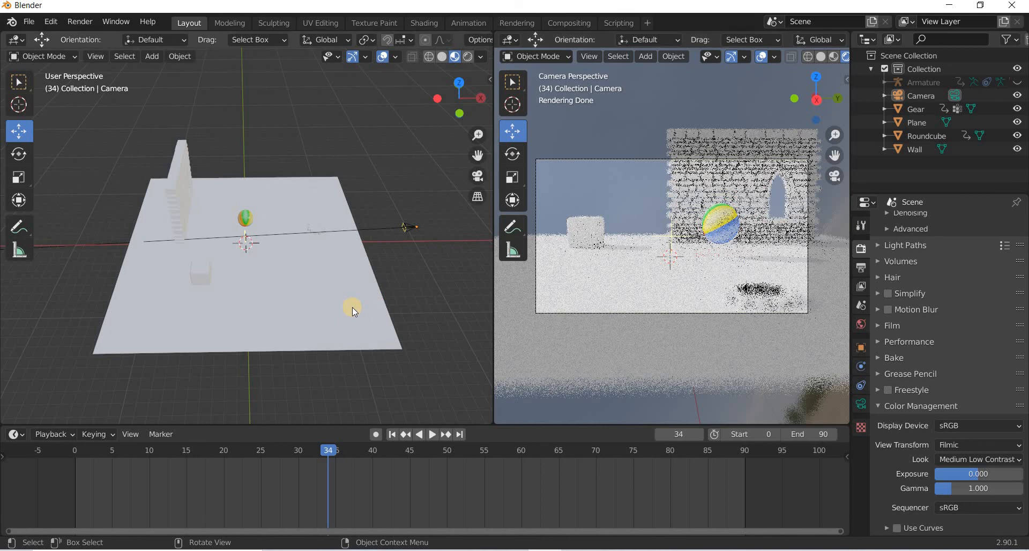
Set the HDRI background strength in the World settings to 0.6.
left_click(861, 324)
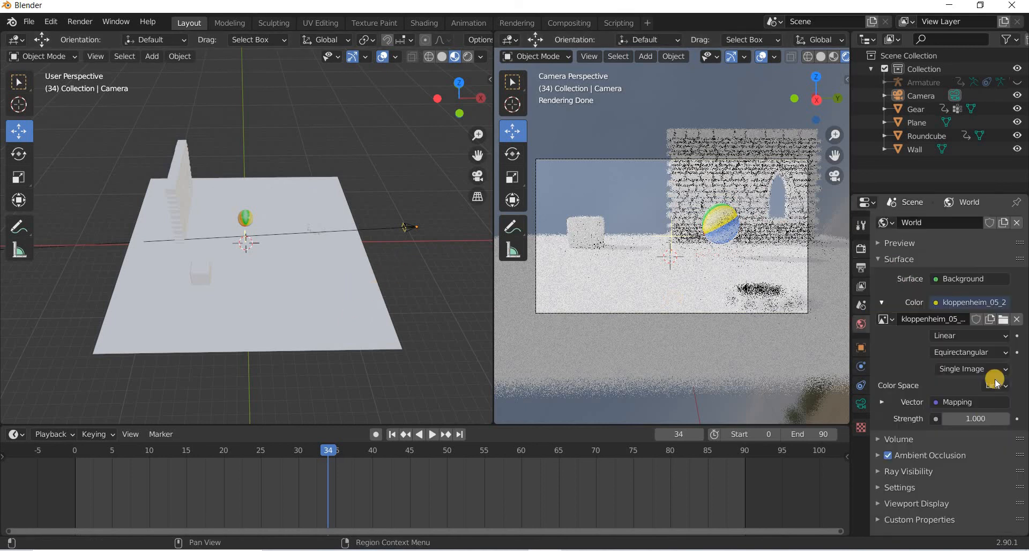
left_click(978, 418)
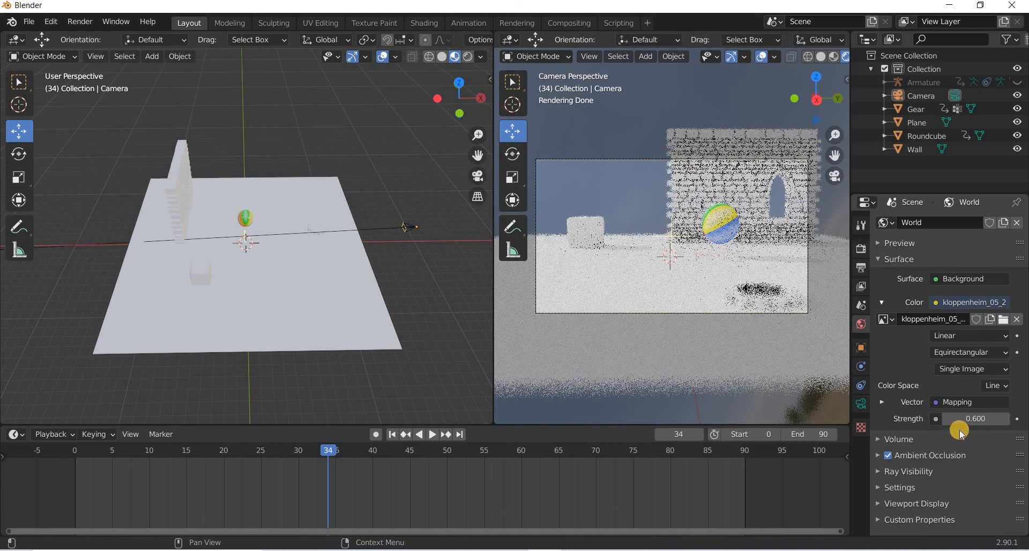
Preview the animation in the timeline and set the render frame range End to 70.
left_click(862, 250)
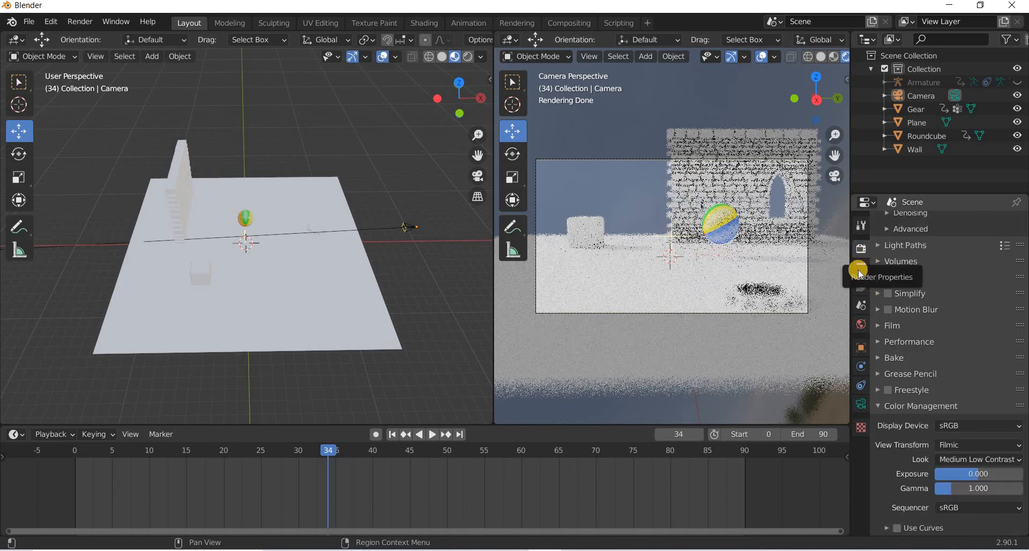
left_click(860, 268)
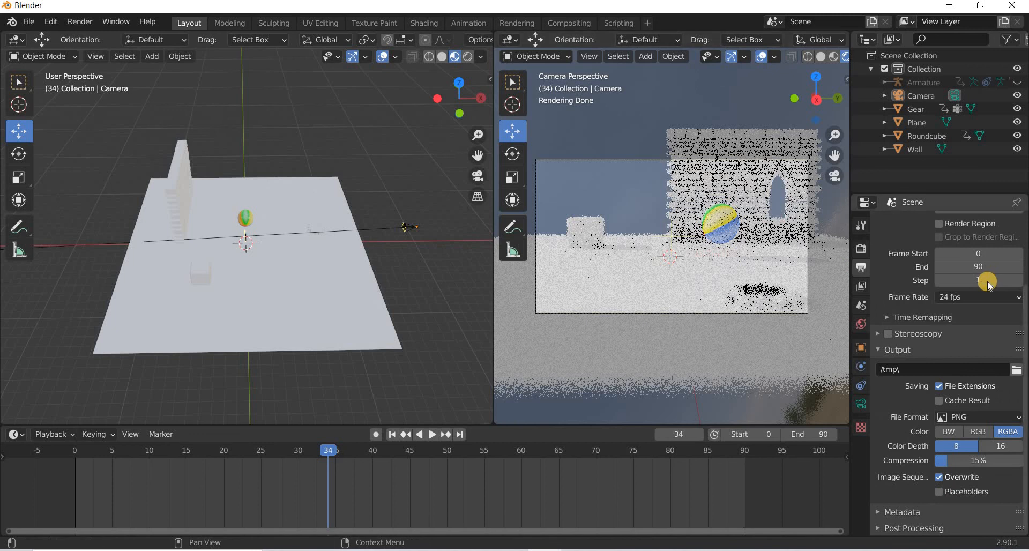
scroll(989, 300, "up", 3)
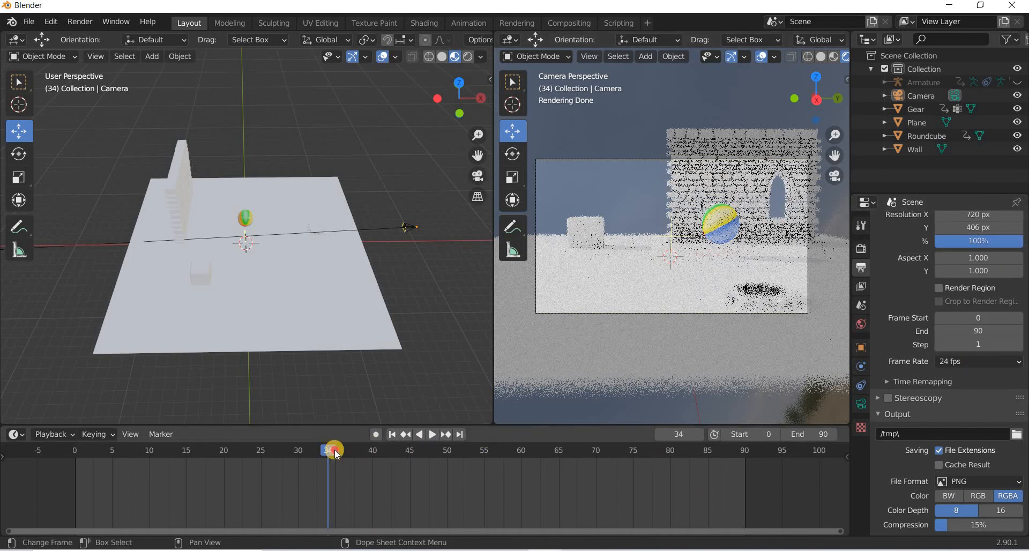
key("space")
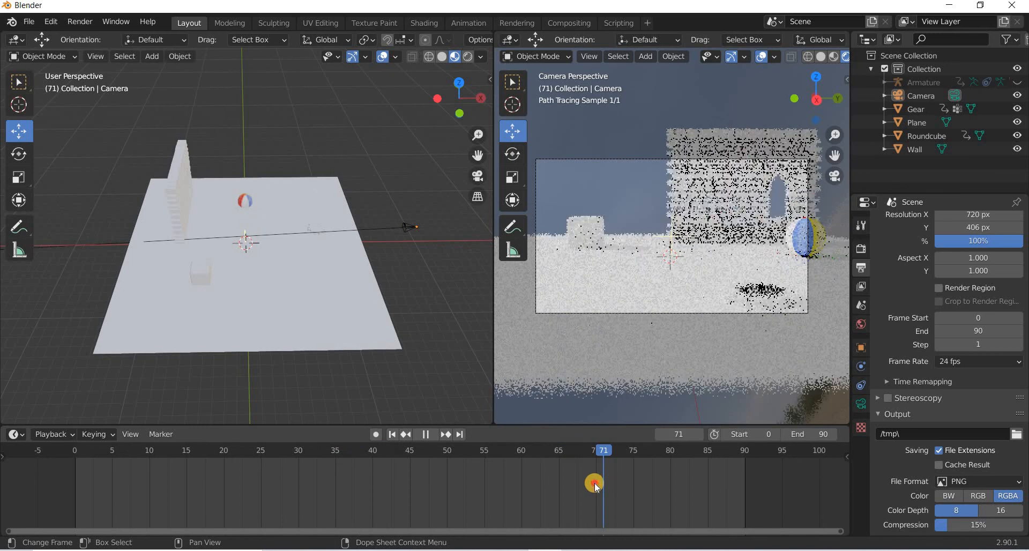
left_click(594, 483)
key("space")
left_click(983, 329)
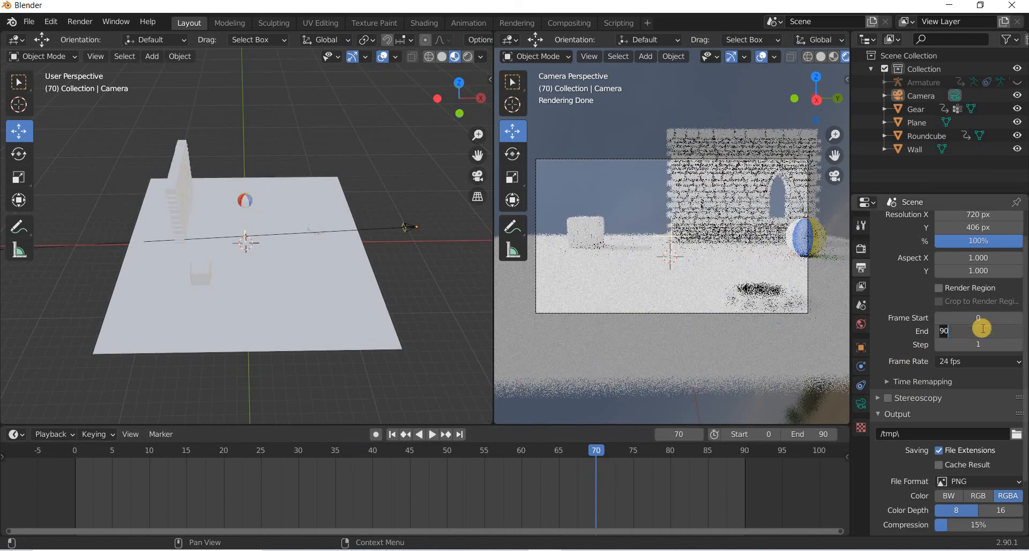
type("70")
key("Return")
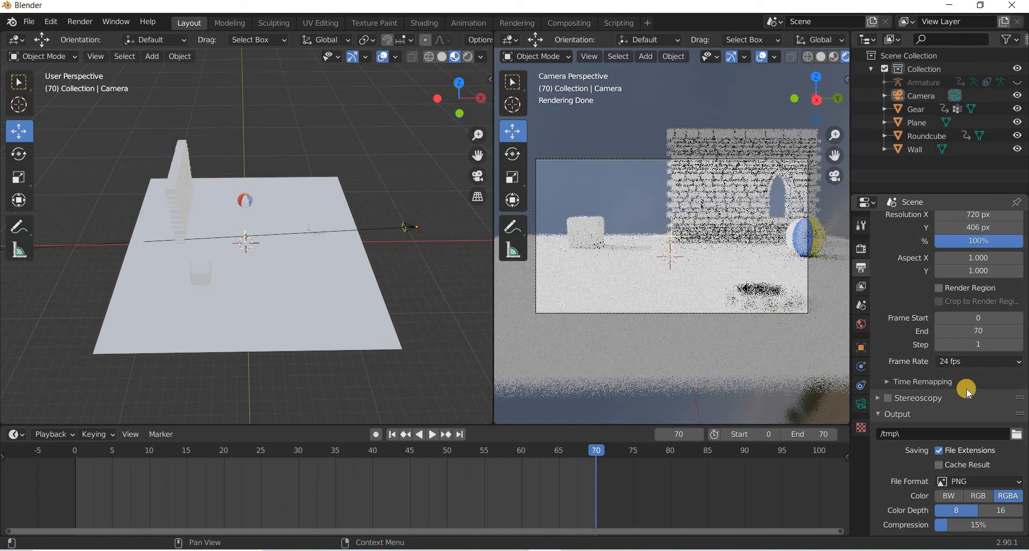
Set the output file format to FFmpeg video with an MPEG-4 encoding container.
scroll(1017, 410, "down", 3)
left_click(1018, 419)
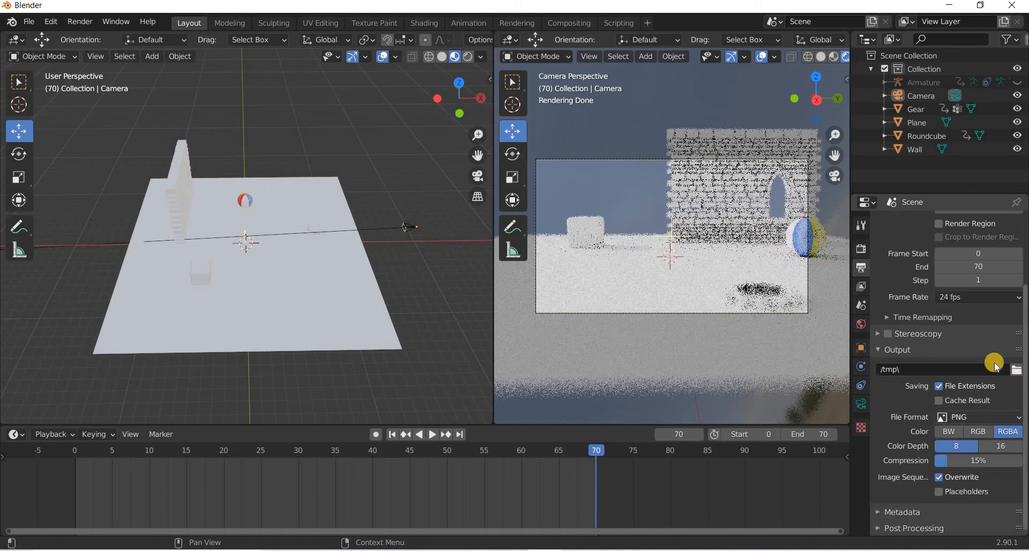
left_click(975, 349)
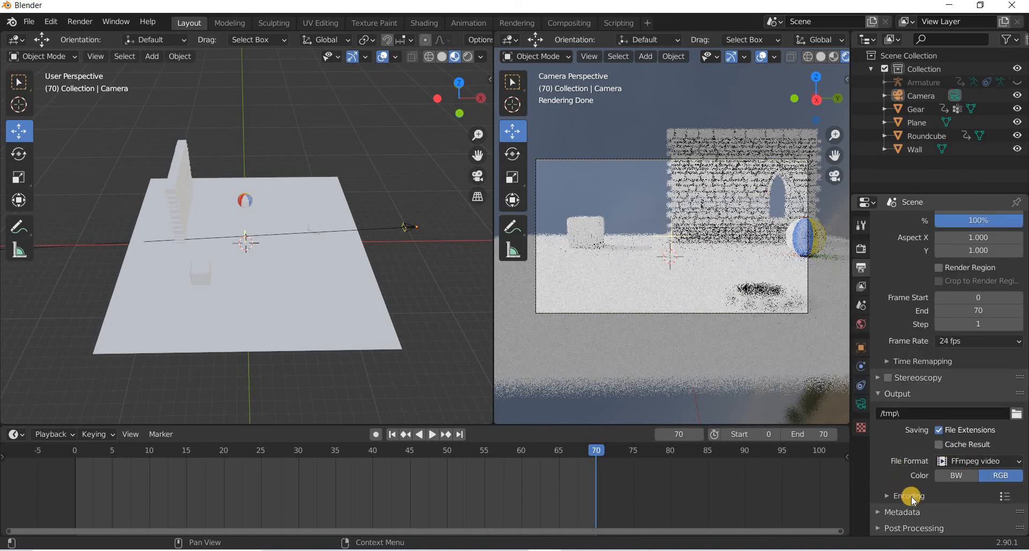
left_click(907, 496)
scroll(980, 383, "down", 5)
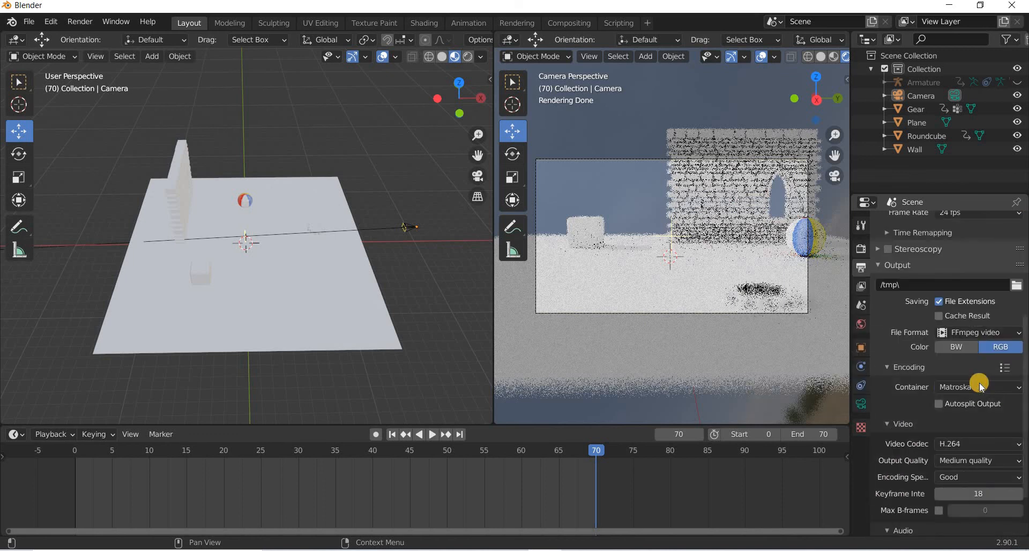
left_click(979, 386)
left_click(970, 343)
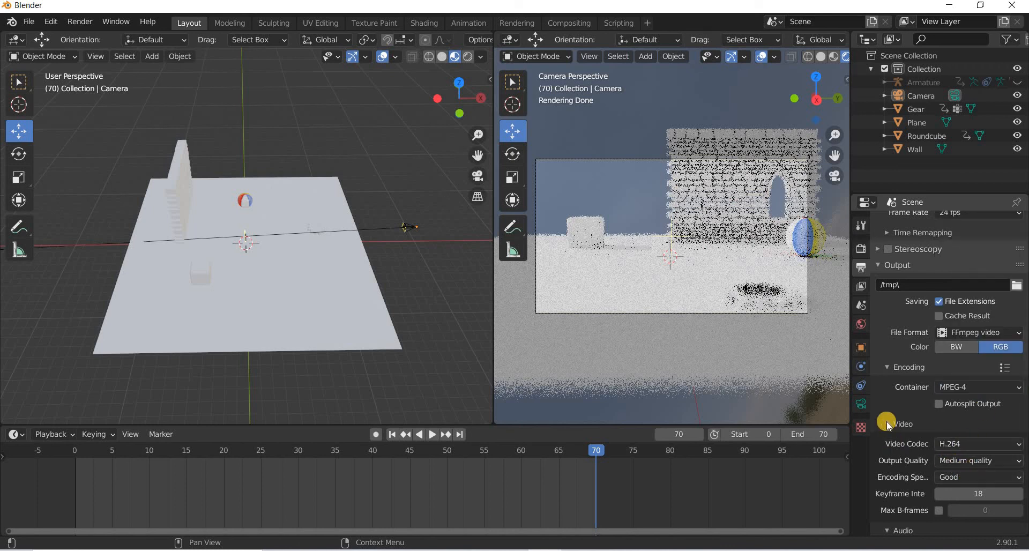
Set the video Output Quality to High quality.
scroll(912, 419, "down", 2)
left_click(966, 417)
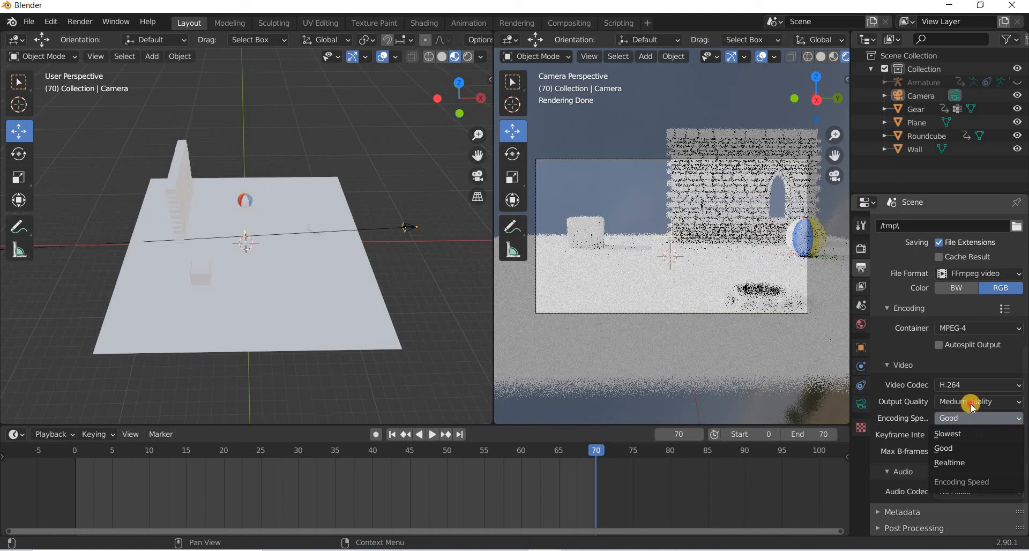
left_click(971, 404)
left_click(970, 398)
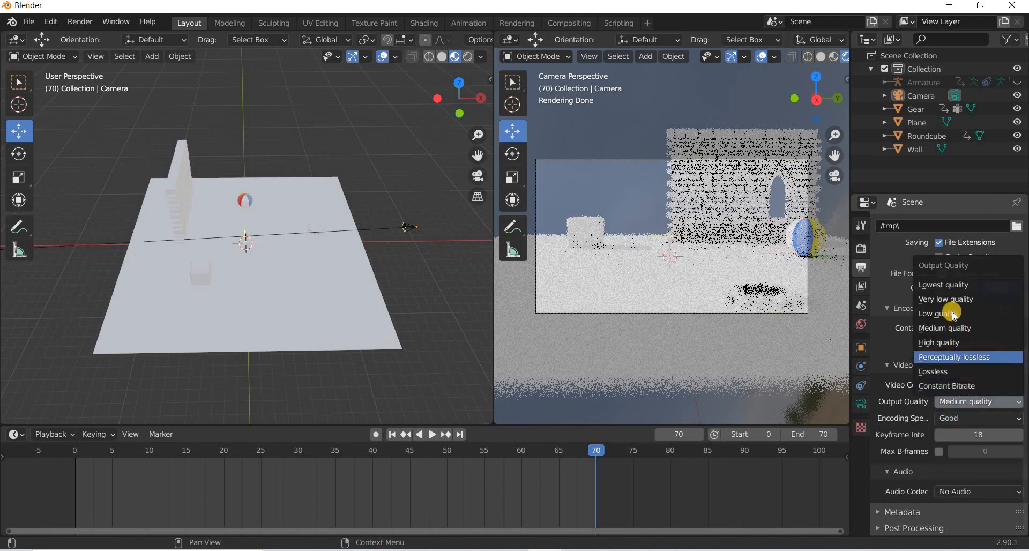
left_click(944, 342)
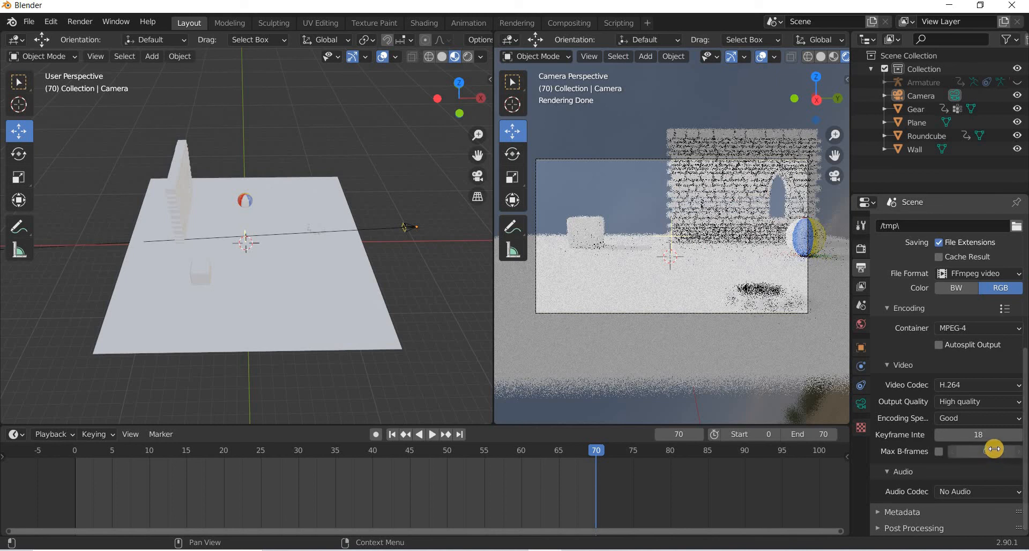
Set the output path to the Desktop\Youtube\Blender\Ball Bounce folder with file name bb2.
scroll(995, 448, "up", 5)
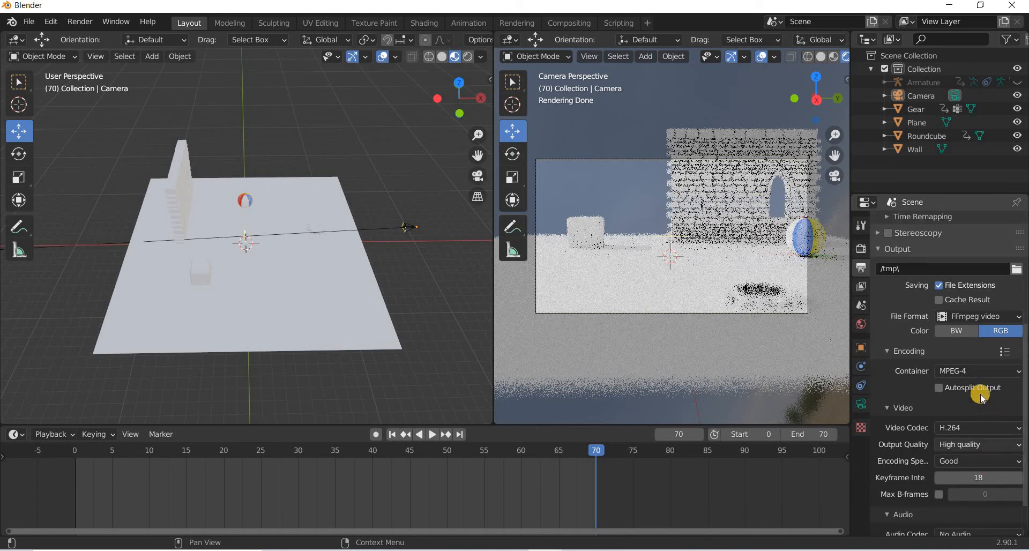
left_click(1017, 333)
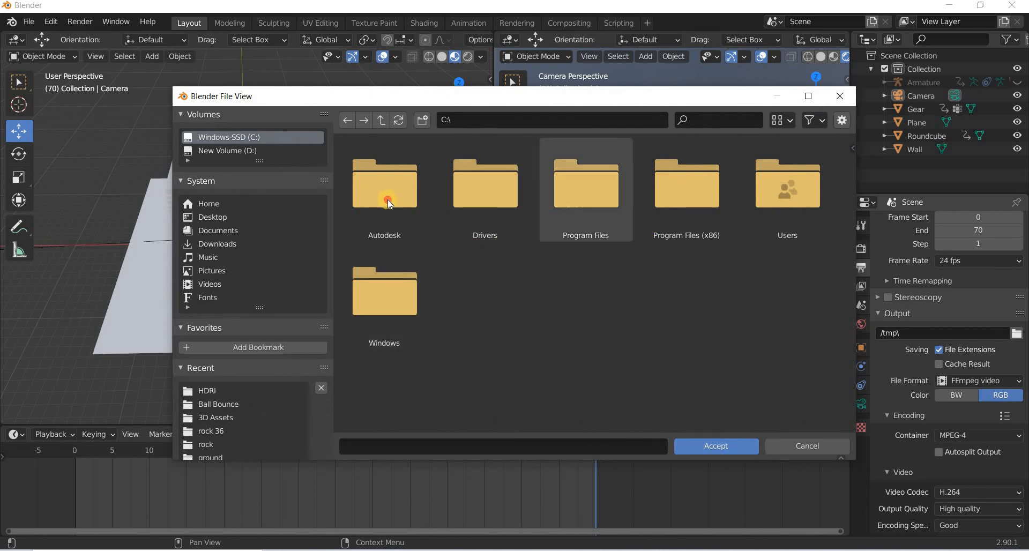
double_click(399, 206)
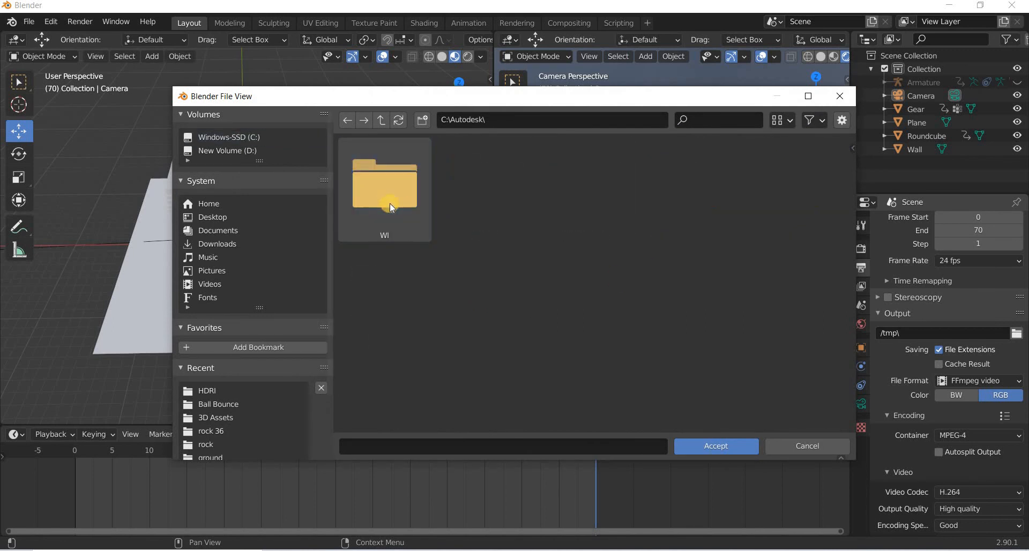
left_click(220, 217)
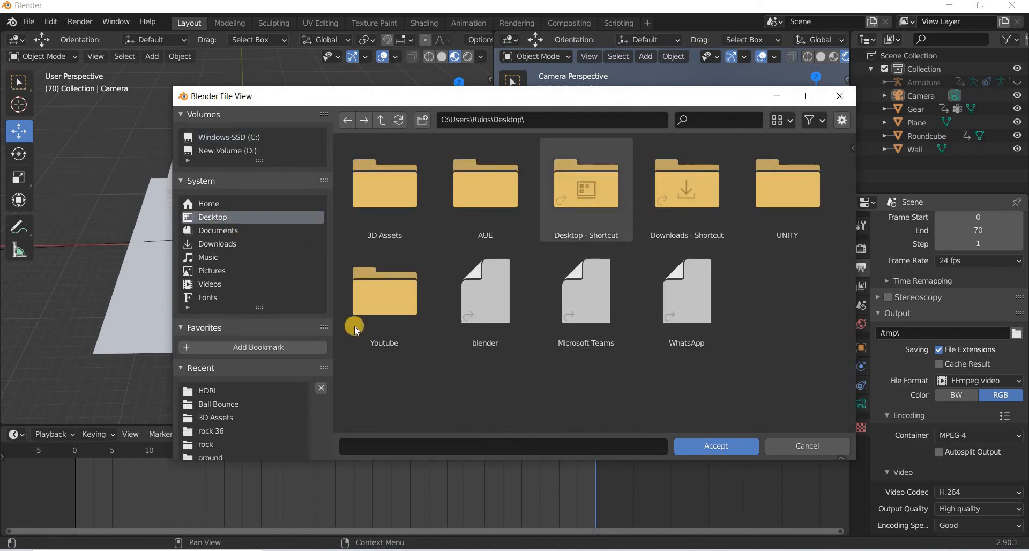
double_click(394, 291)
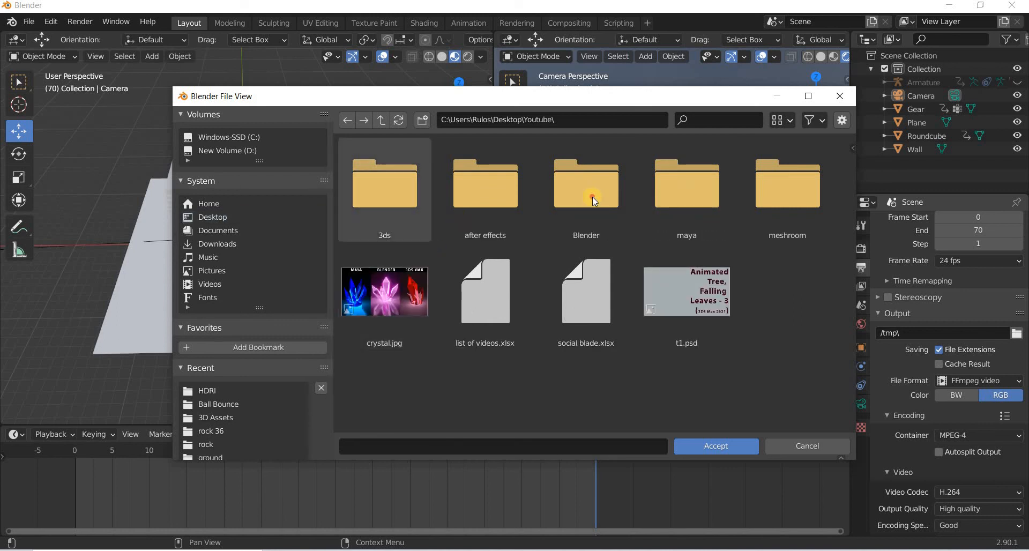
double_click(593, 197)
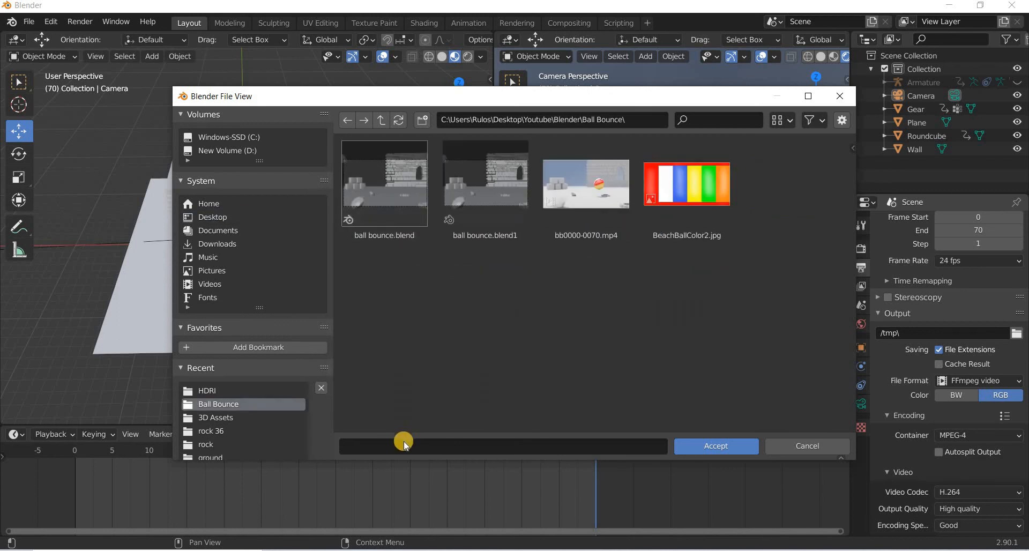
left_click(403, 442)
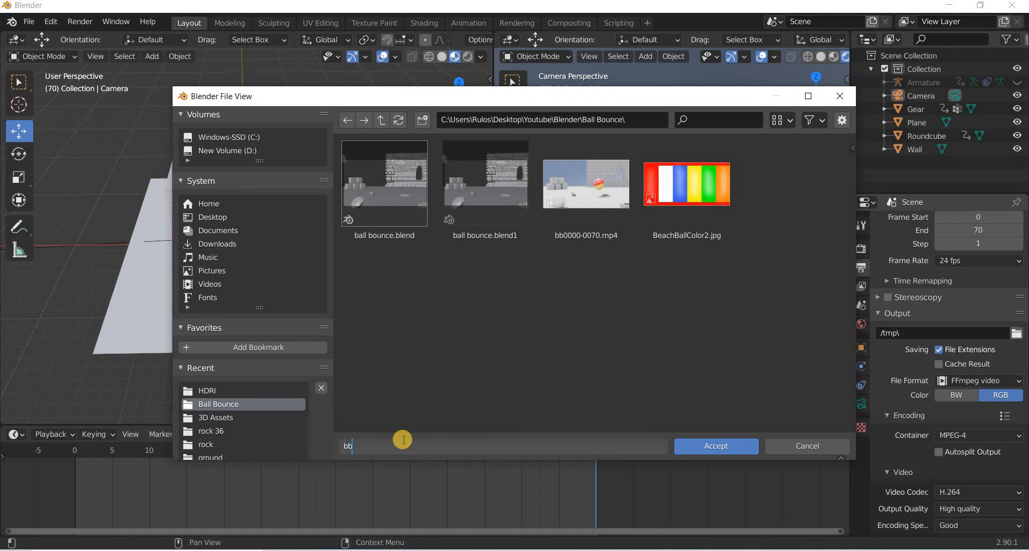
key("Return")
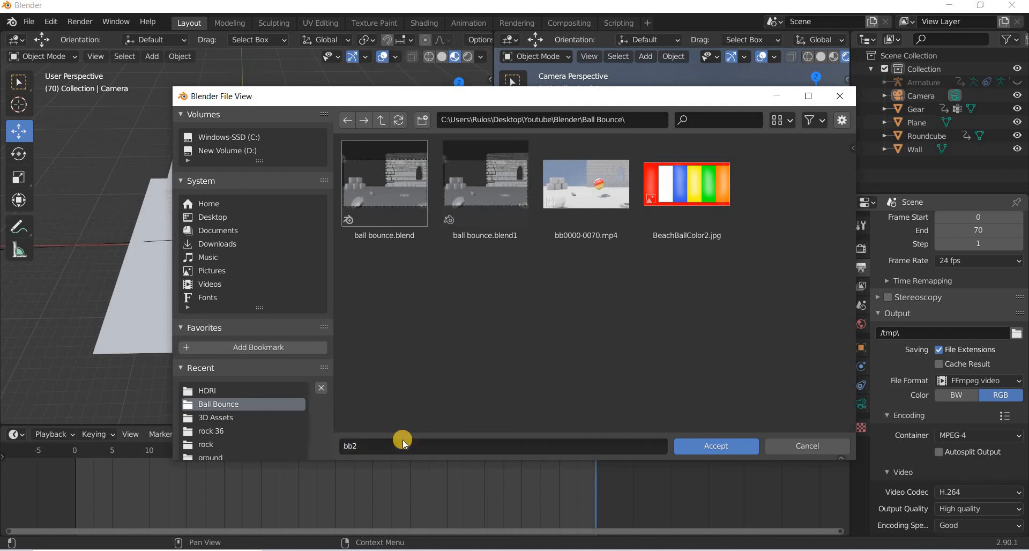
left_click(728, 455)
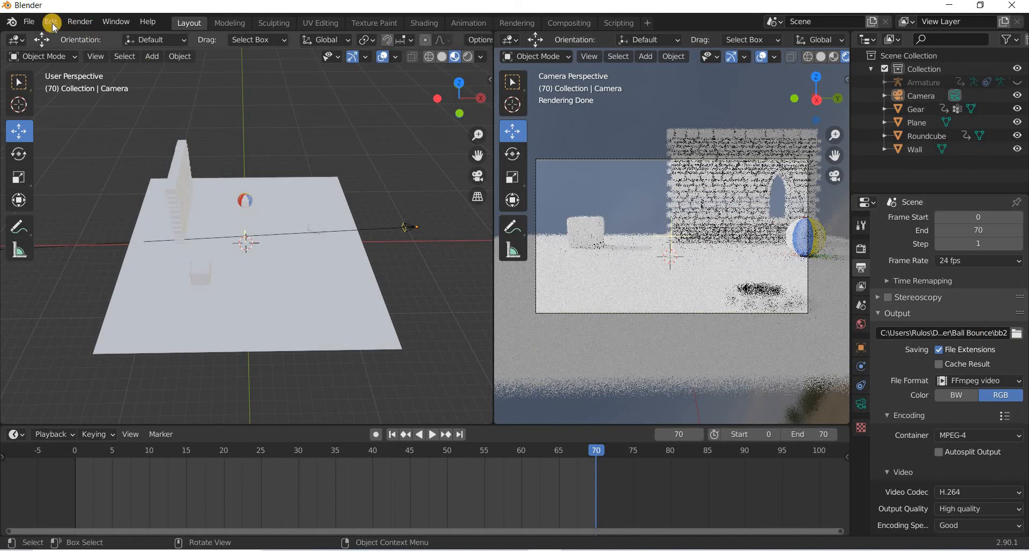
Start rendering the animation.
left_click(80, 23)
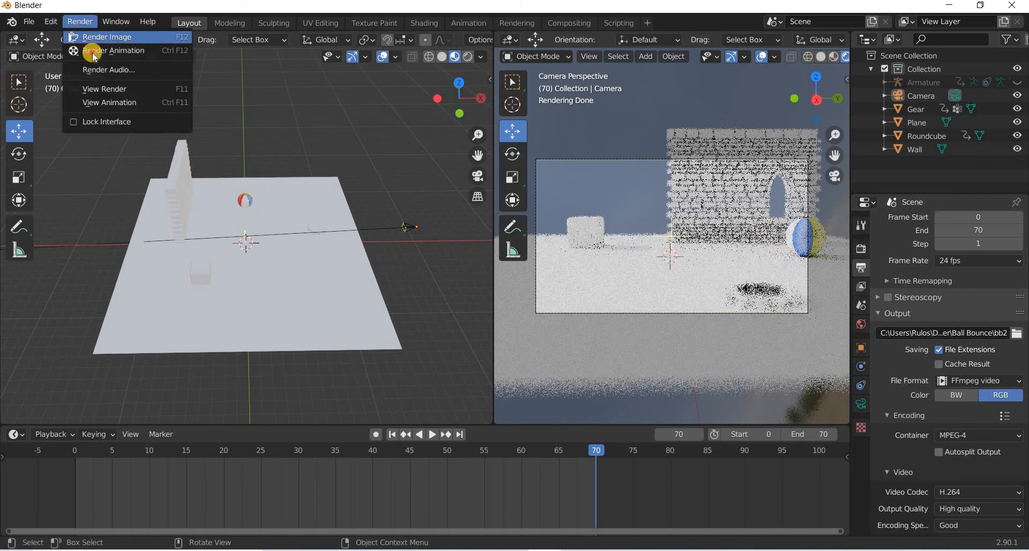
left_click(94, 52)
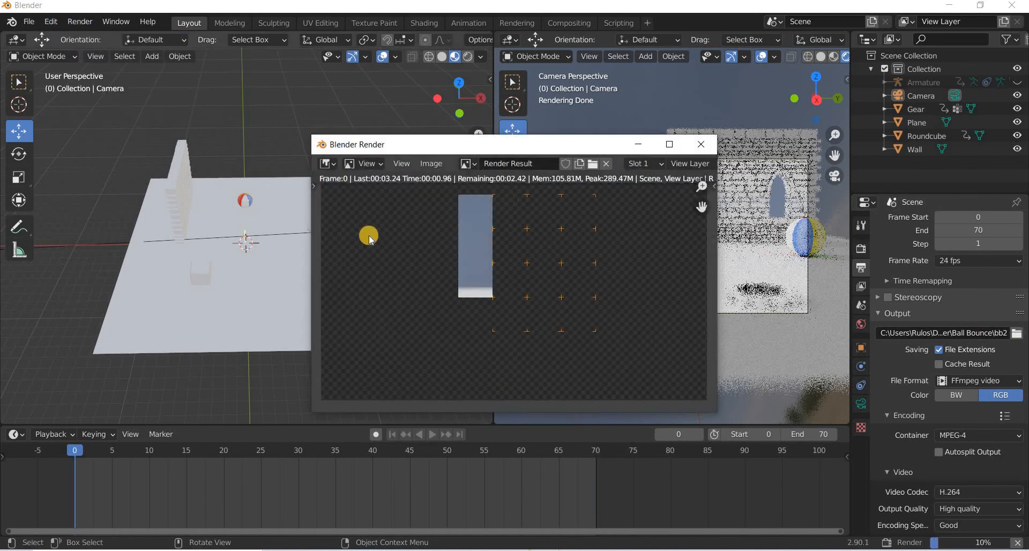